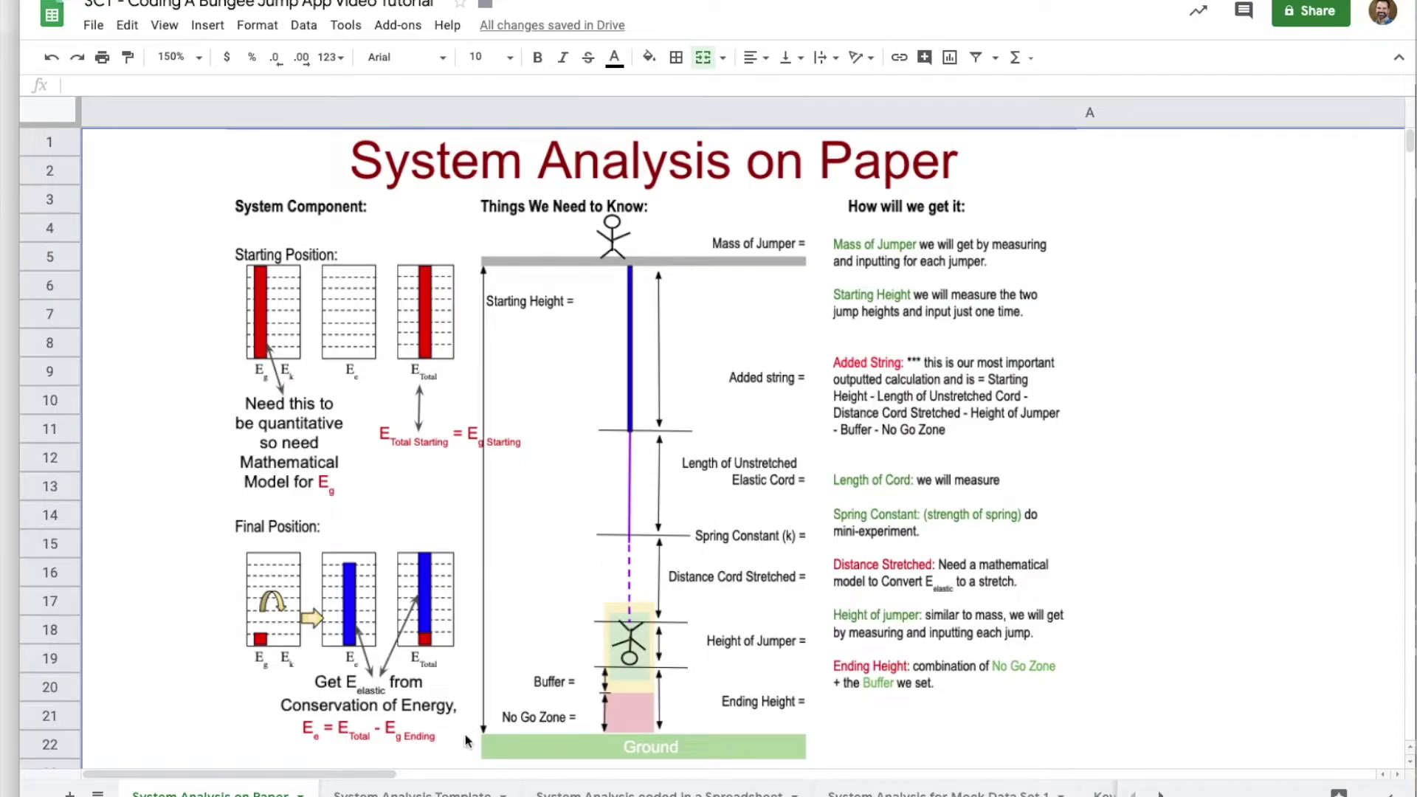
Switch to the System Analysis Template sheet, then to the 'System Analysis coded in a Spreadsheet' sheet.
{"action": "left_click", "coordinate": [391, 791]}
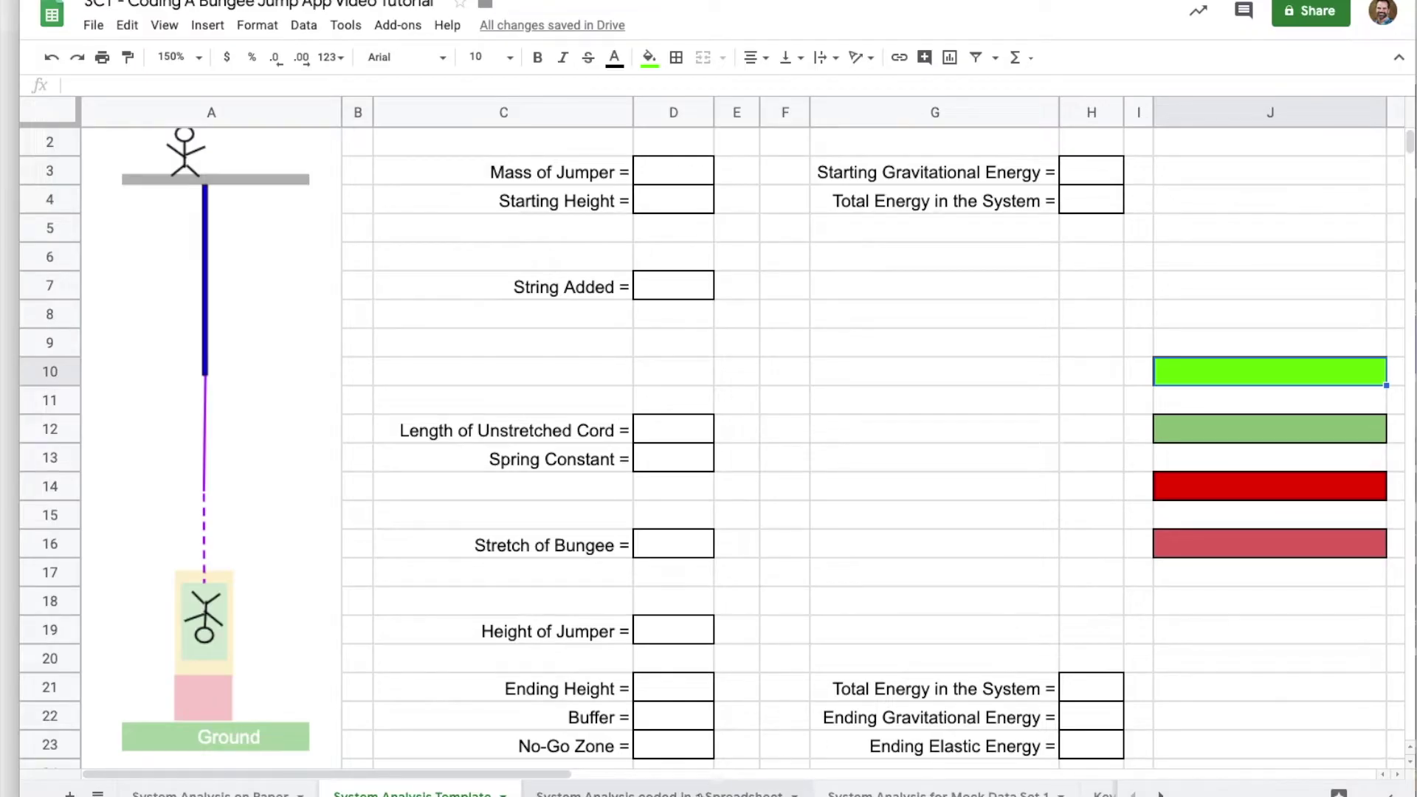
{"action": "left_click", "coordinate": [700, 793]}
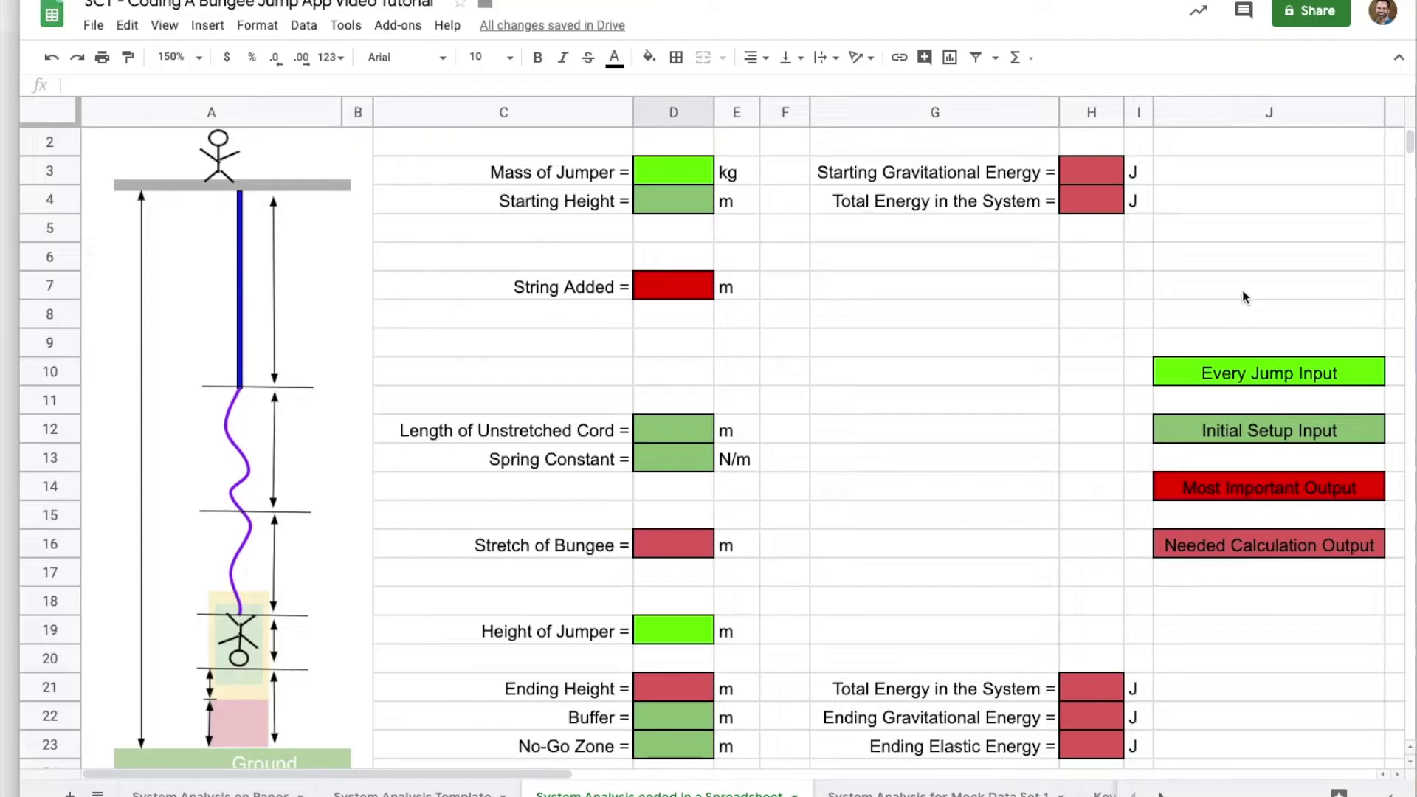
Enter =D3*9.8*D4 in H3 as the Starting Gravitational Energy.
{"action": "left_click", "coordinate": [1082, 181]}
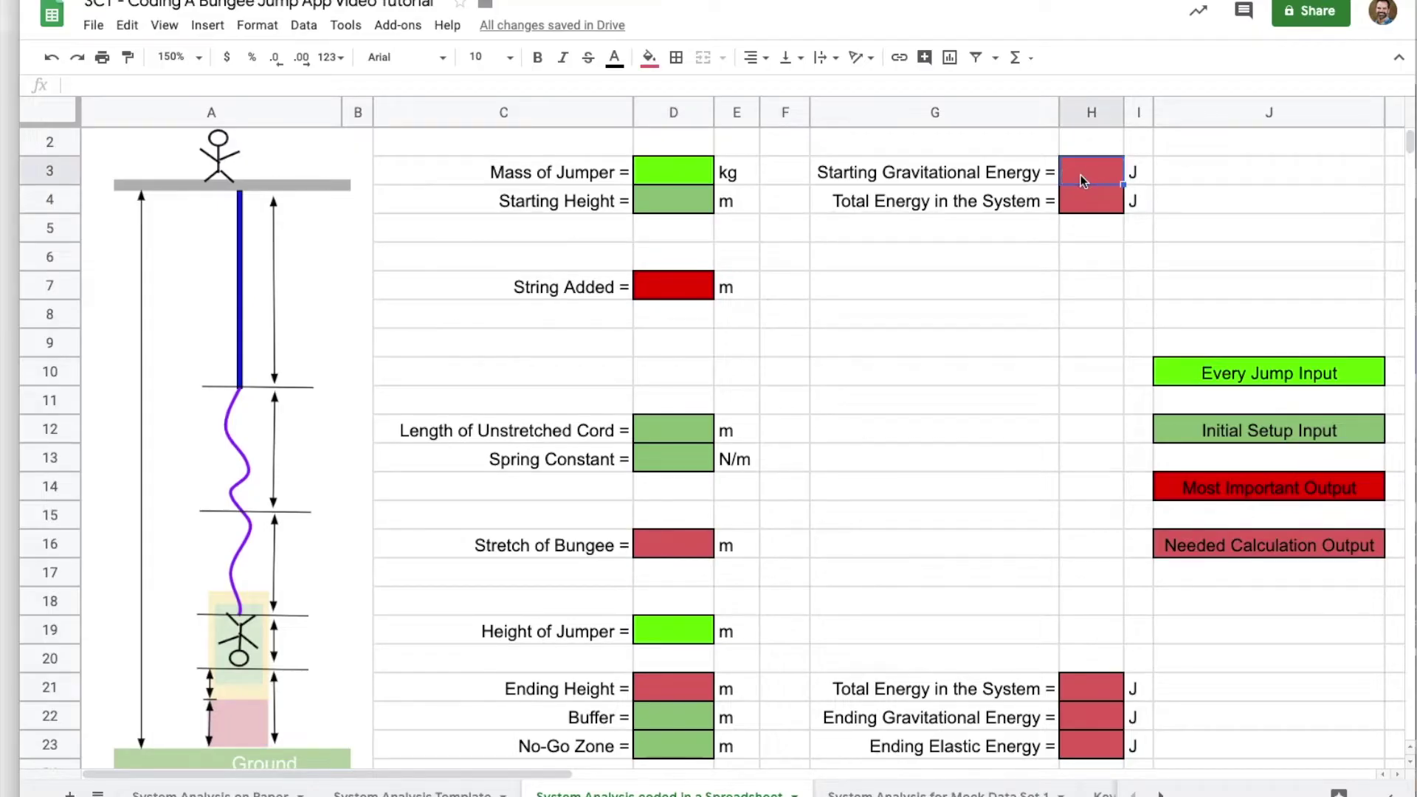
{"action": "type", "text": "="}
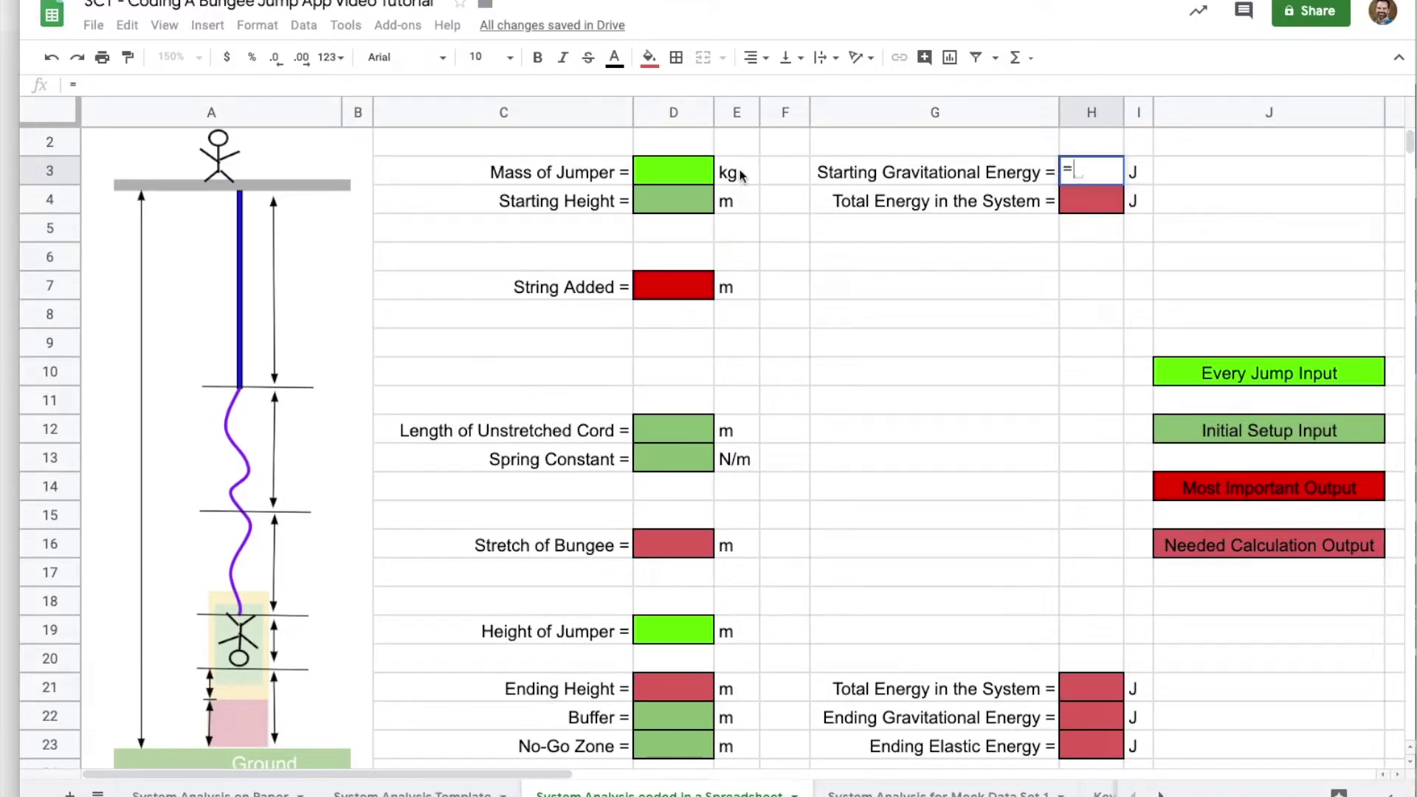
{"action": "left_click", "coordinate": [676, 175]}
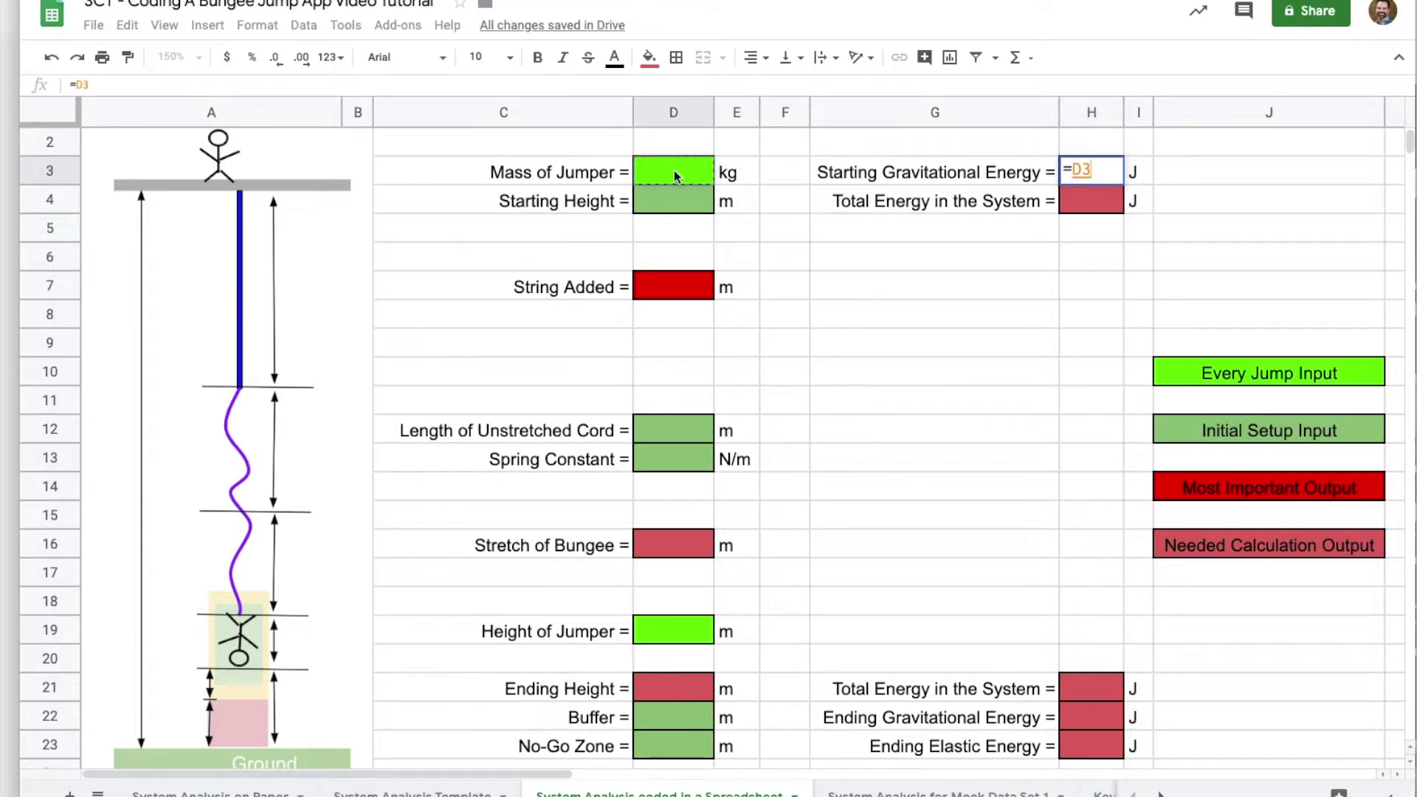
{"action": "type", "text": "*9"}
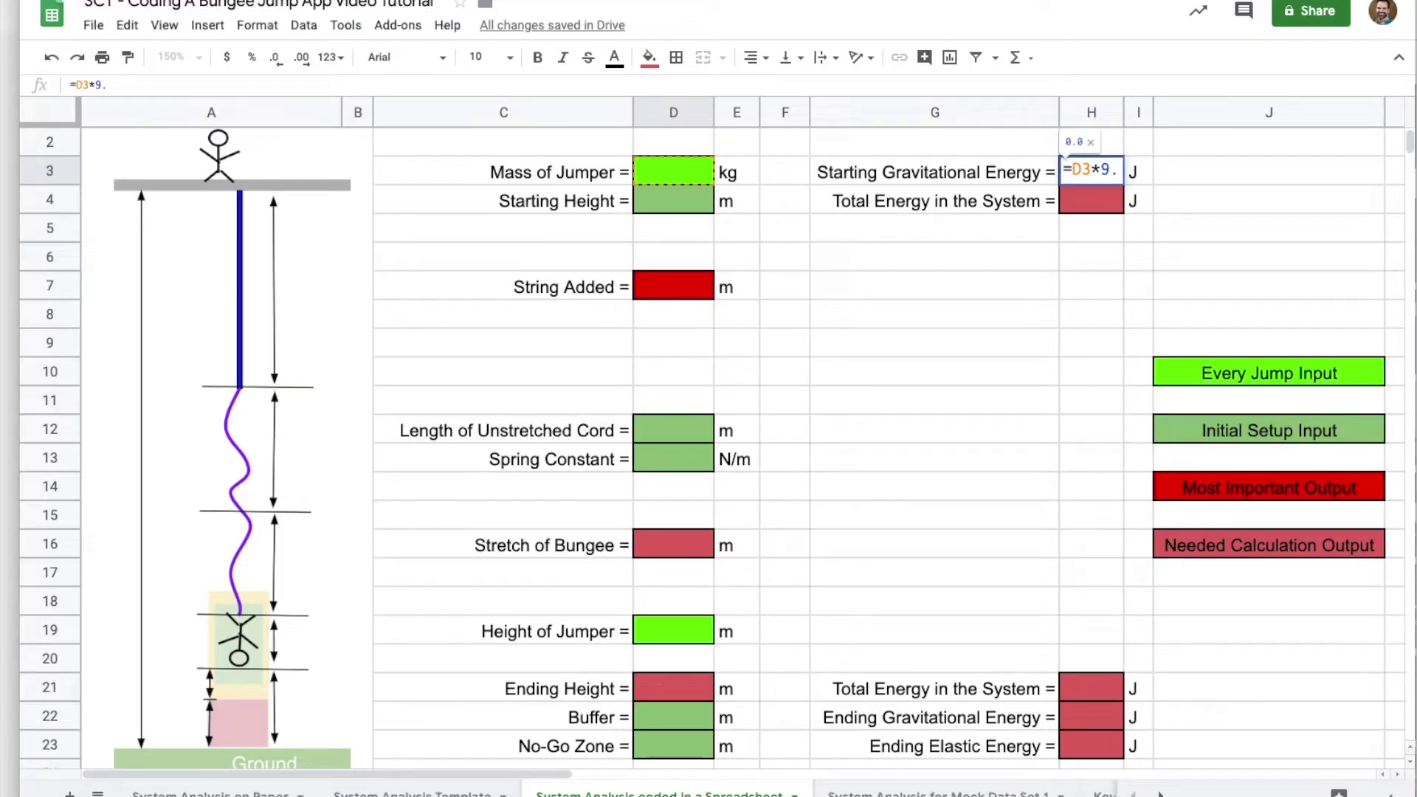
{"action": "type", "text": ".8"}
{"action": "type", "text": "*"}
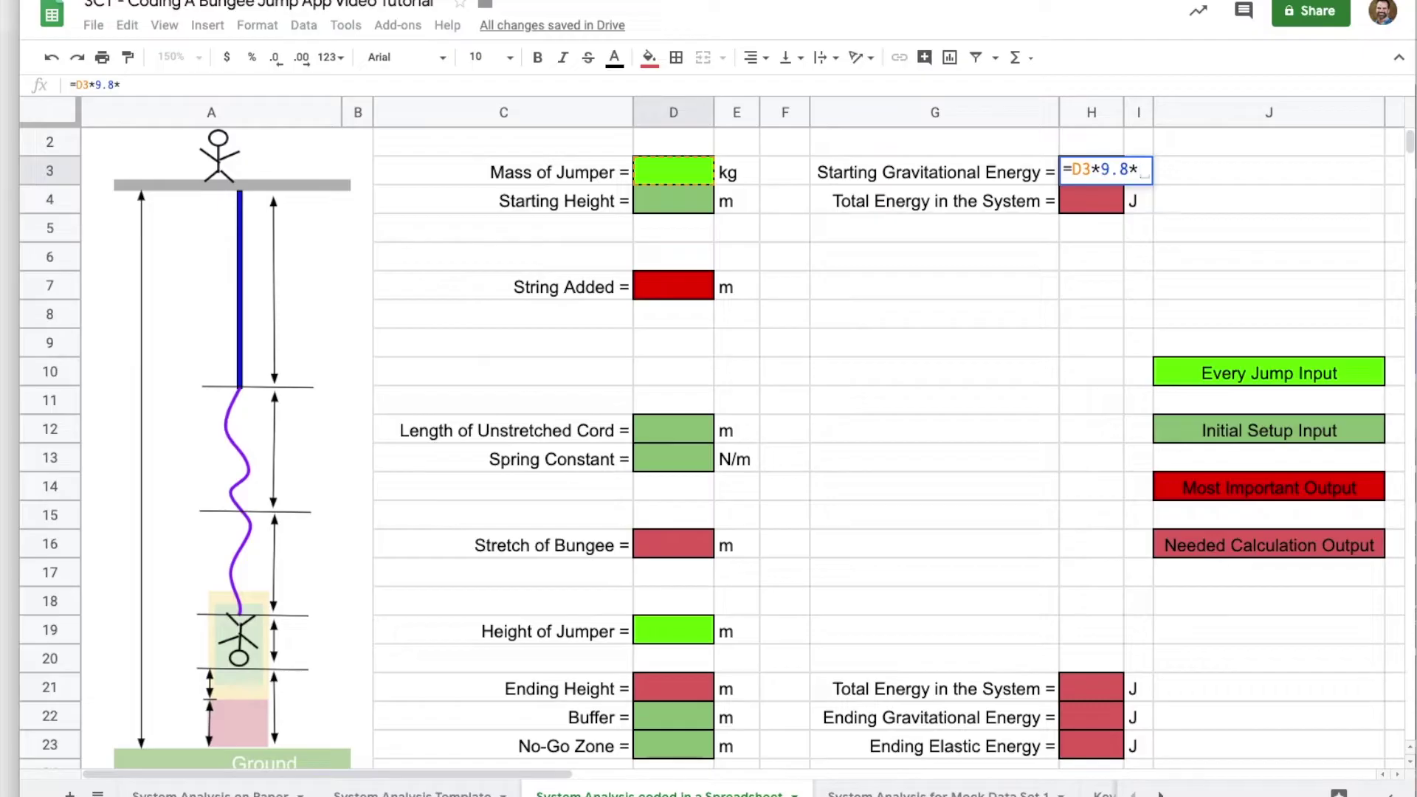
{"action": "left_click", "coordinate": [672, 207]}
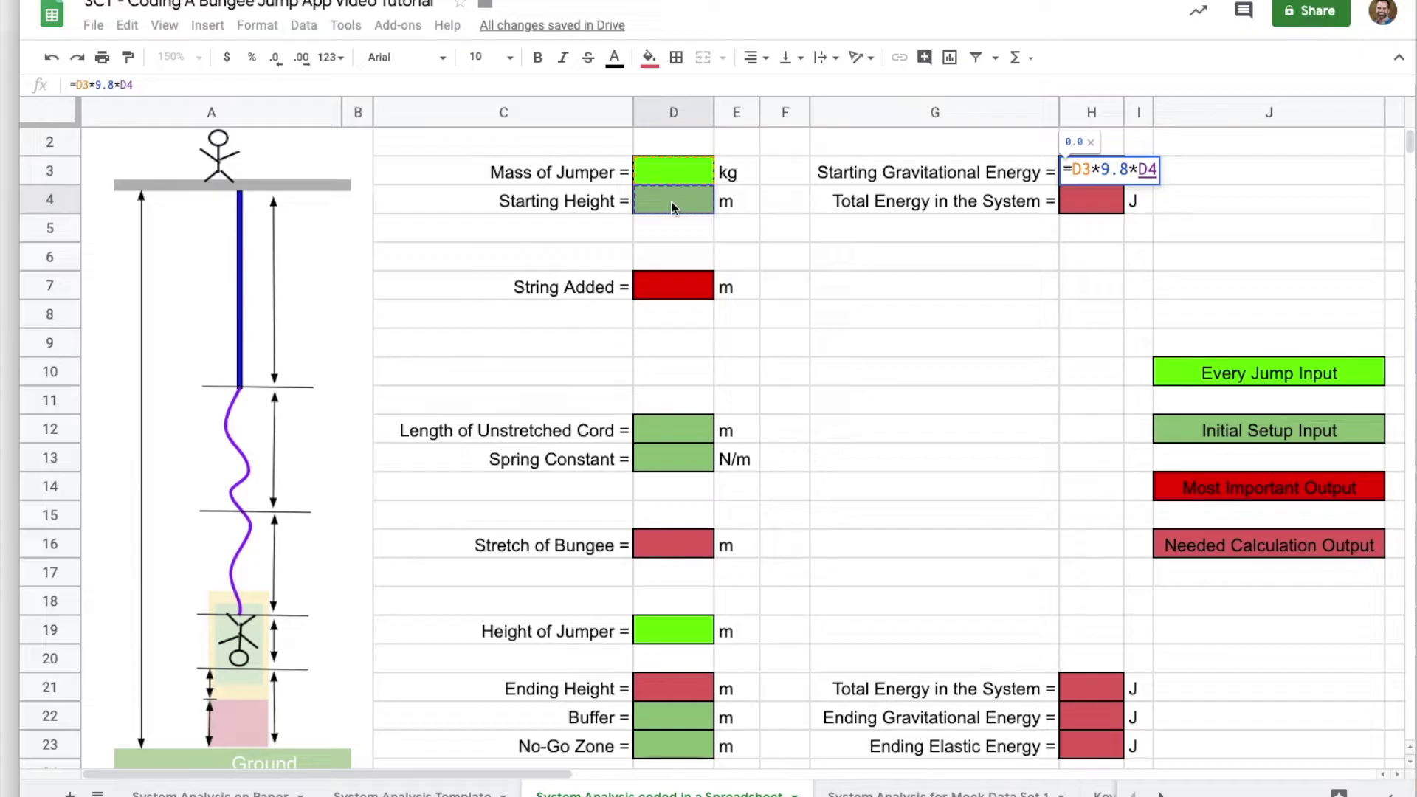
{"action": "key", "text": "Return"}
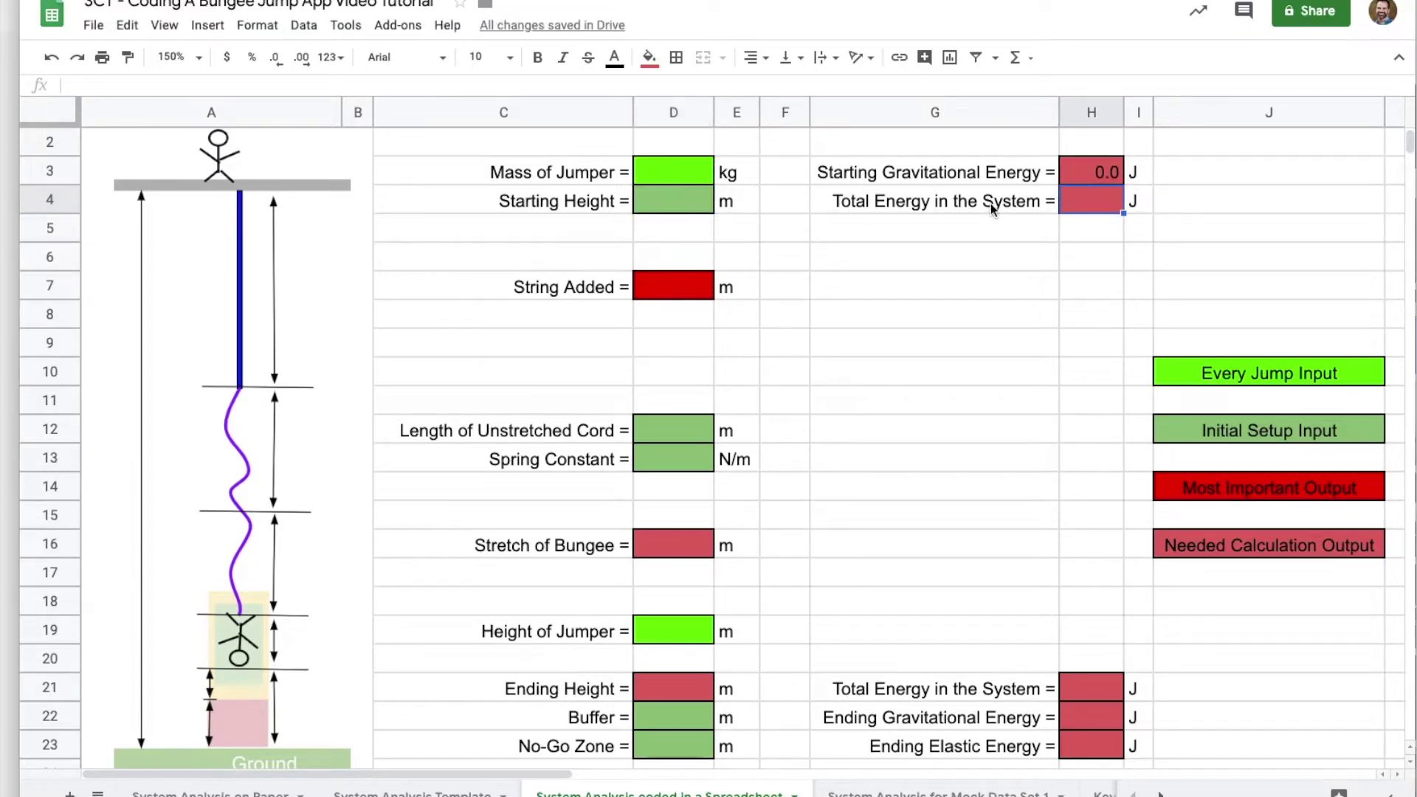
{"action": "type", "text": "="}
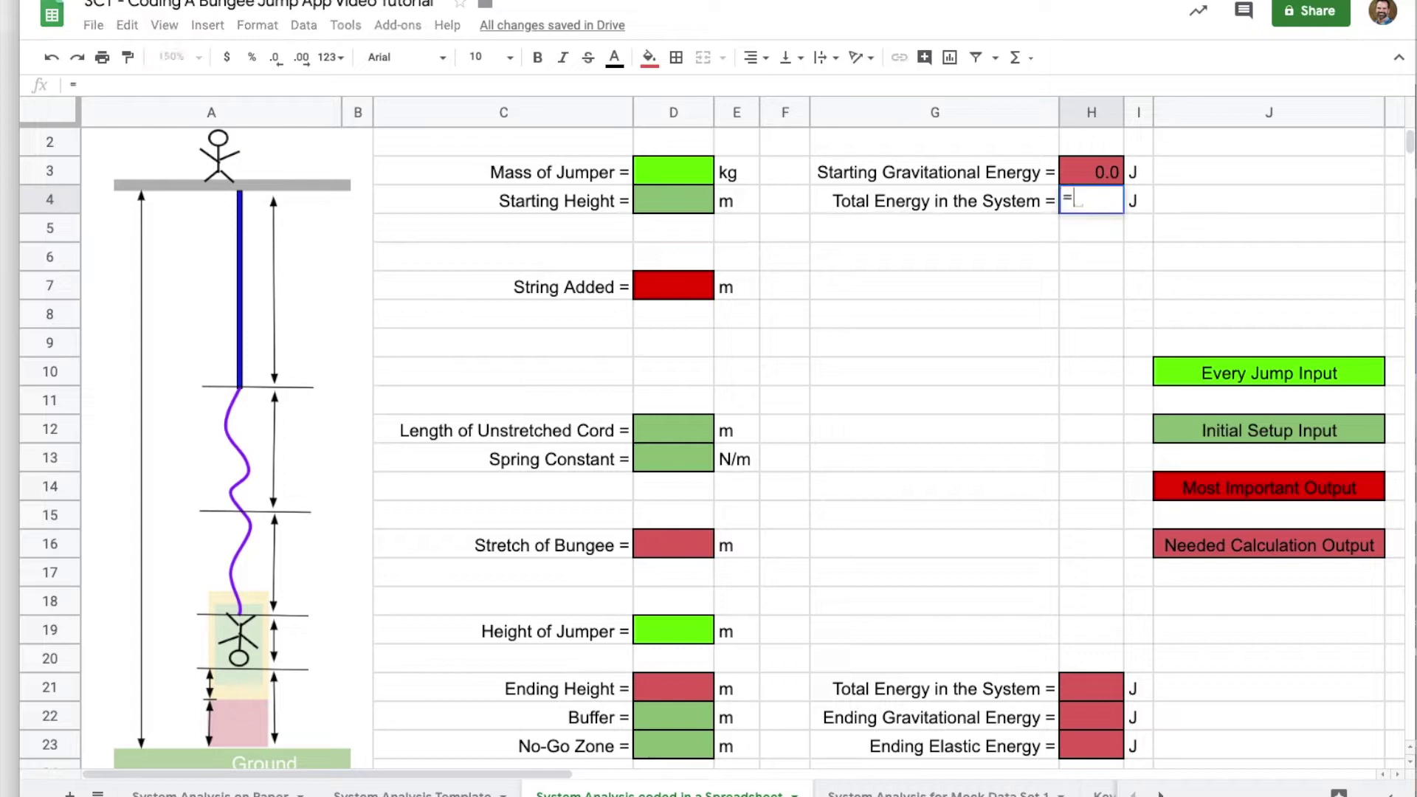
Set H4 to =H3 and H21 to =H4 so both Total Energy cells match.
{"action": "left_click", "coordinate": [1091, 175]}
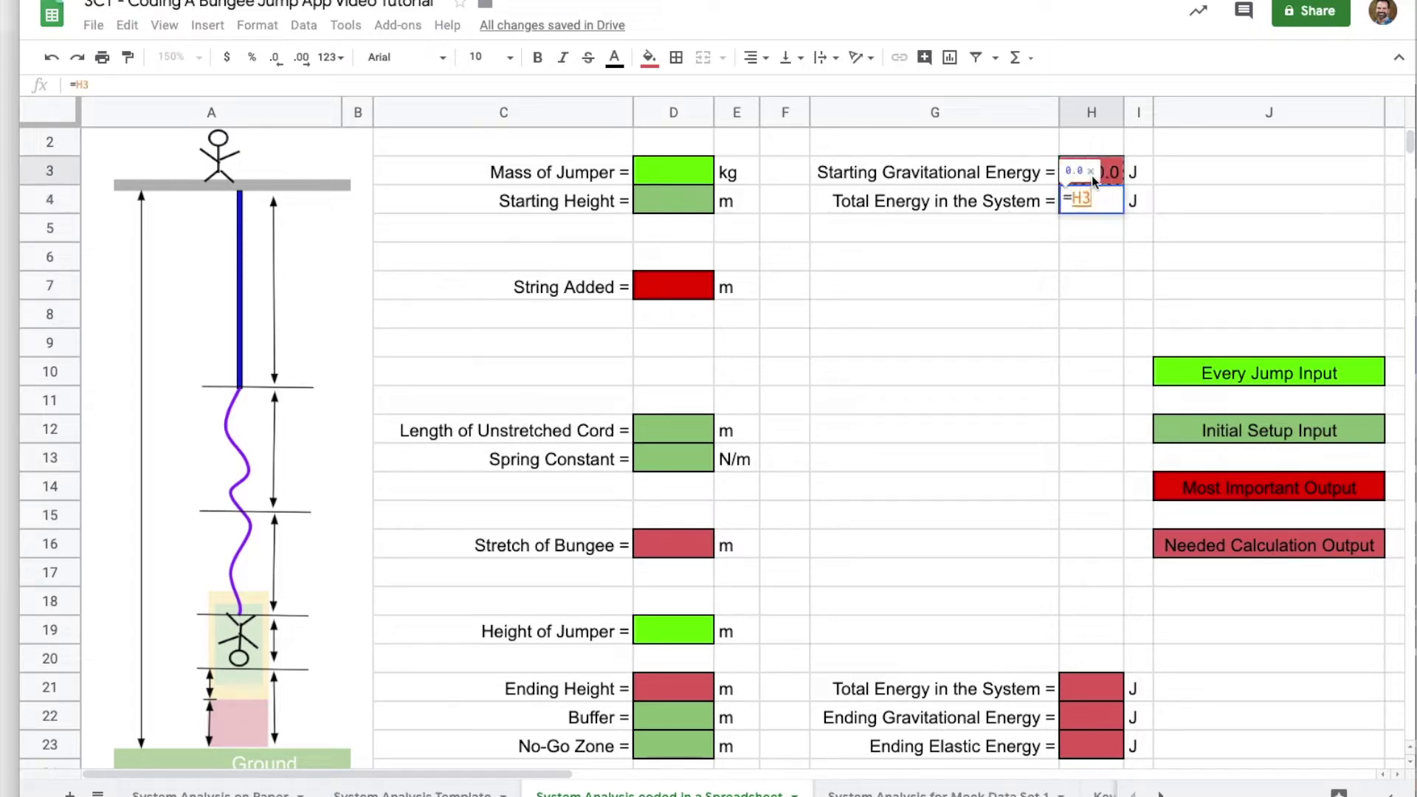
{"action": "key", "text": "Return"}
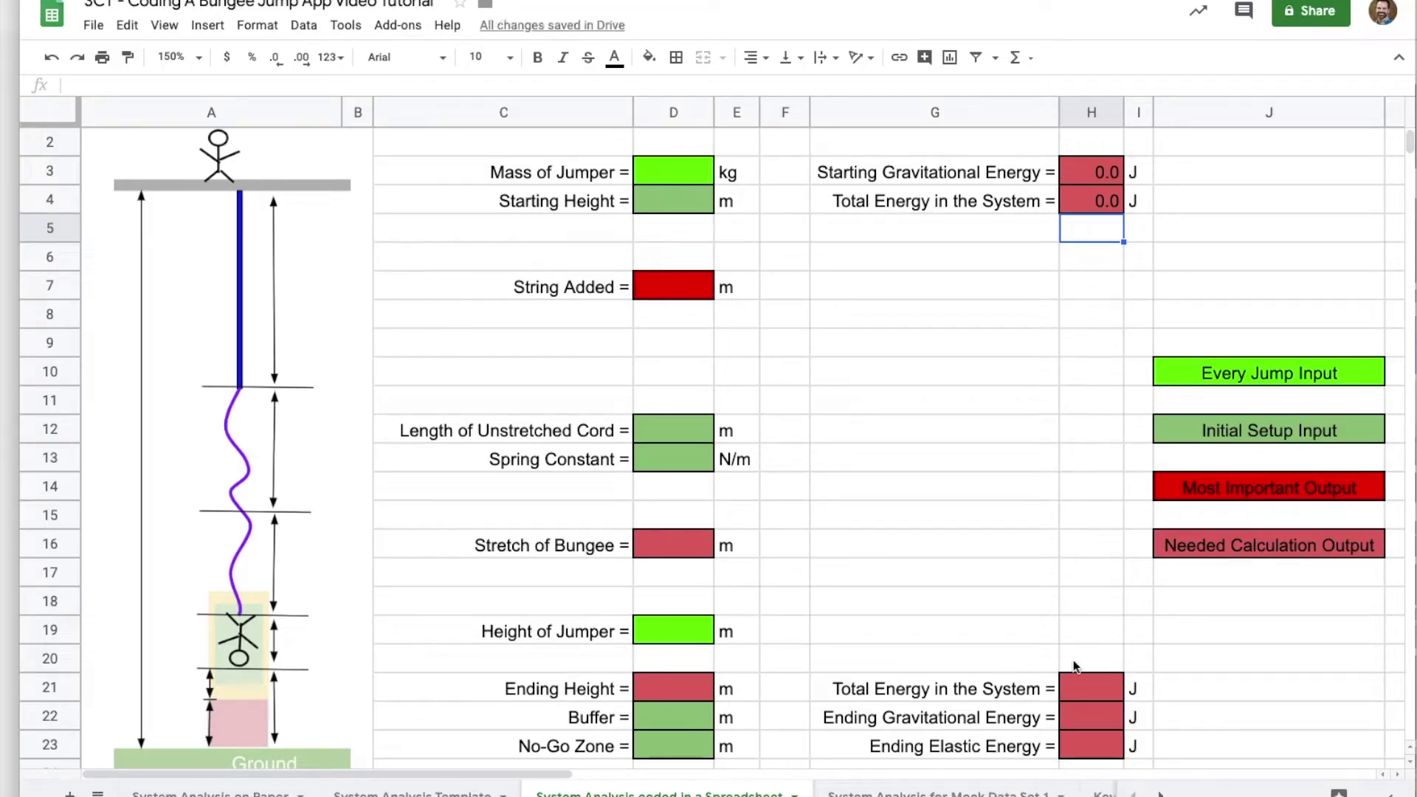
{"action": "left_click", "coordinate": [1078, 692]}
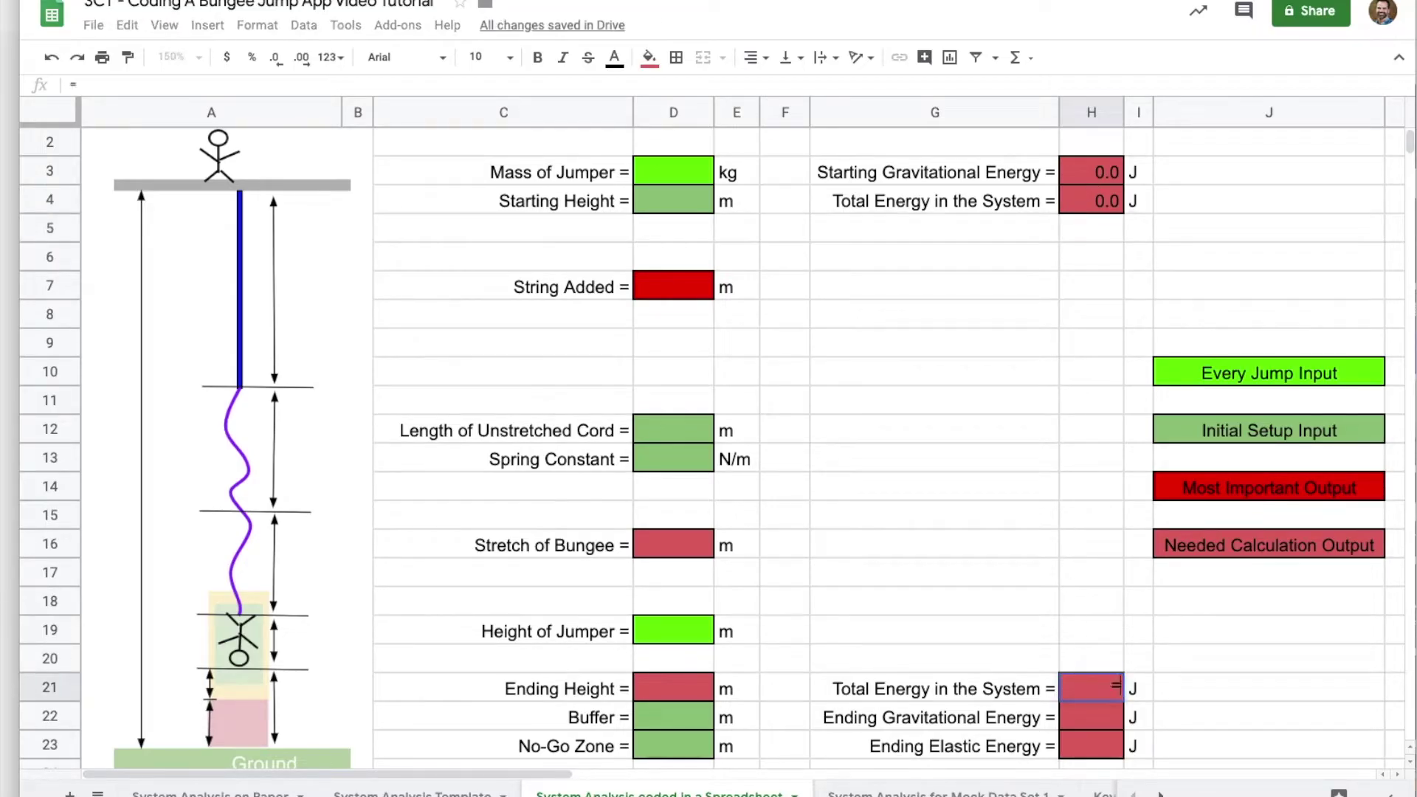
{"action": "type", "text": "="}
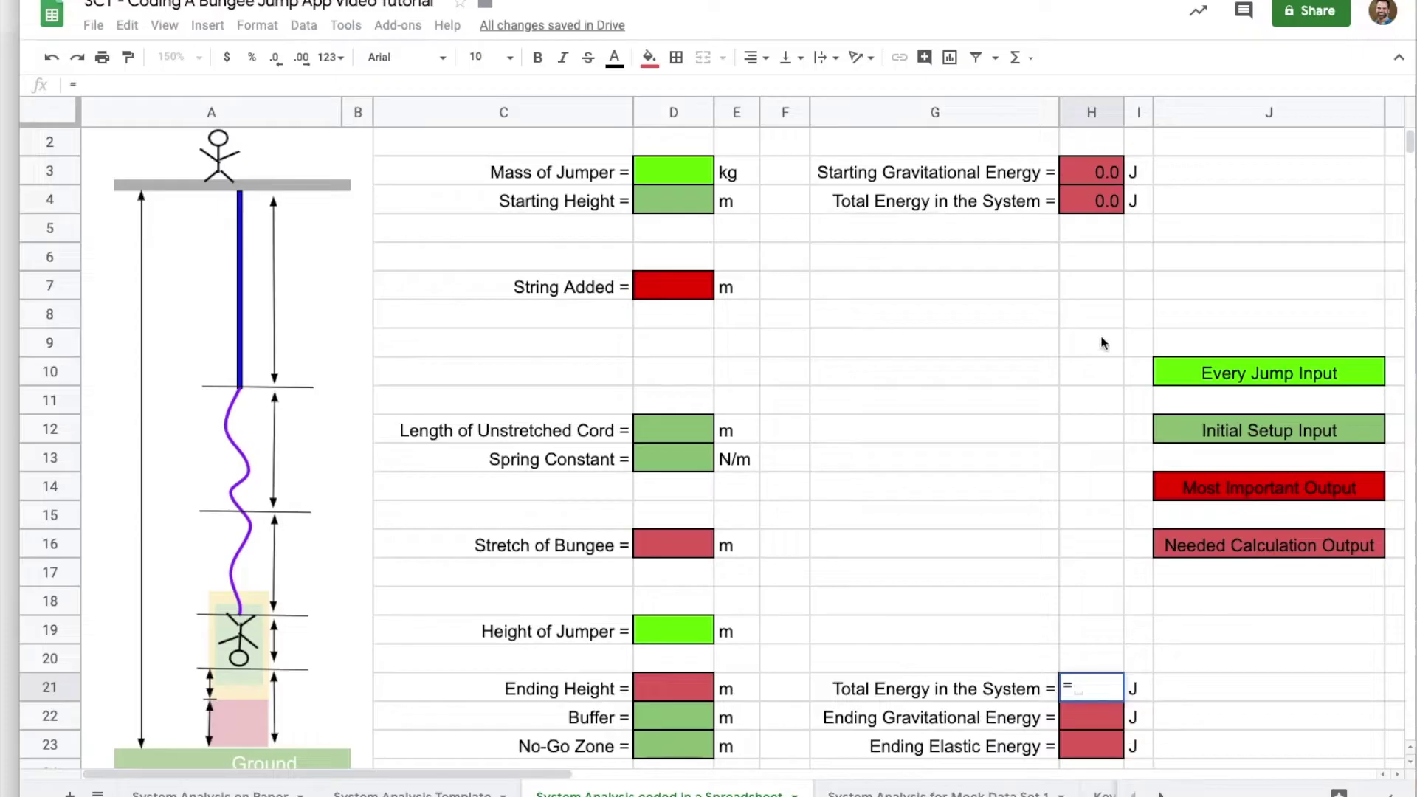
{"action": "left_click", "coordinate": [1084, 206]}
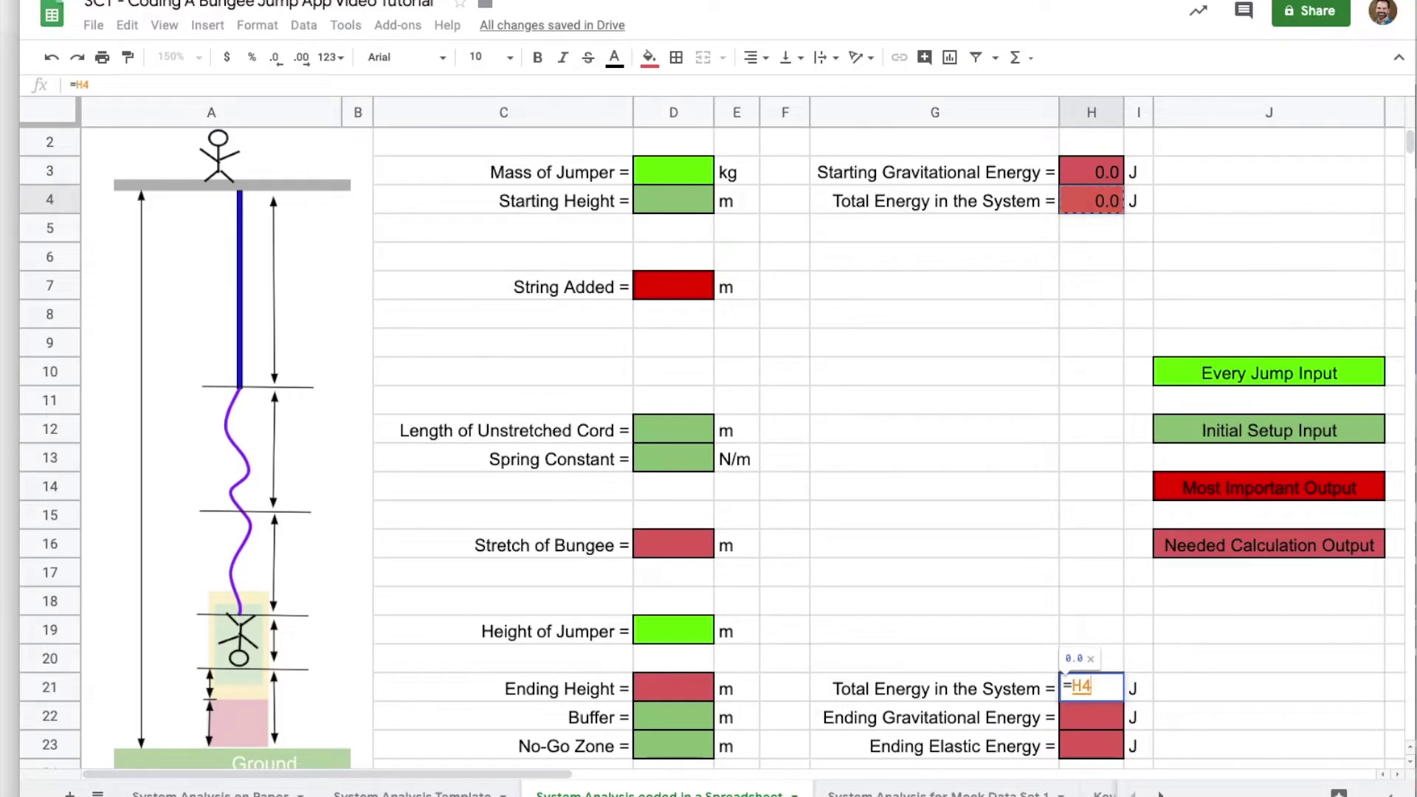
{"action": "key", "text": "Return"}
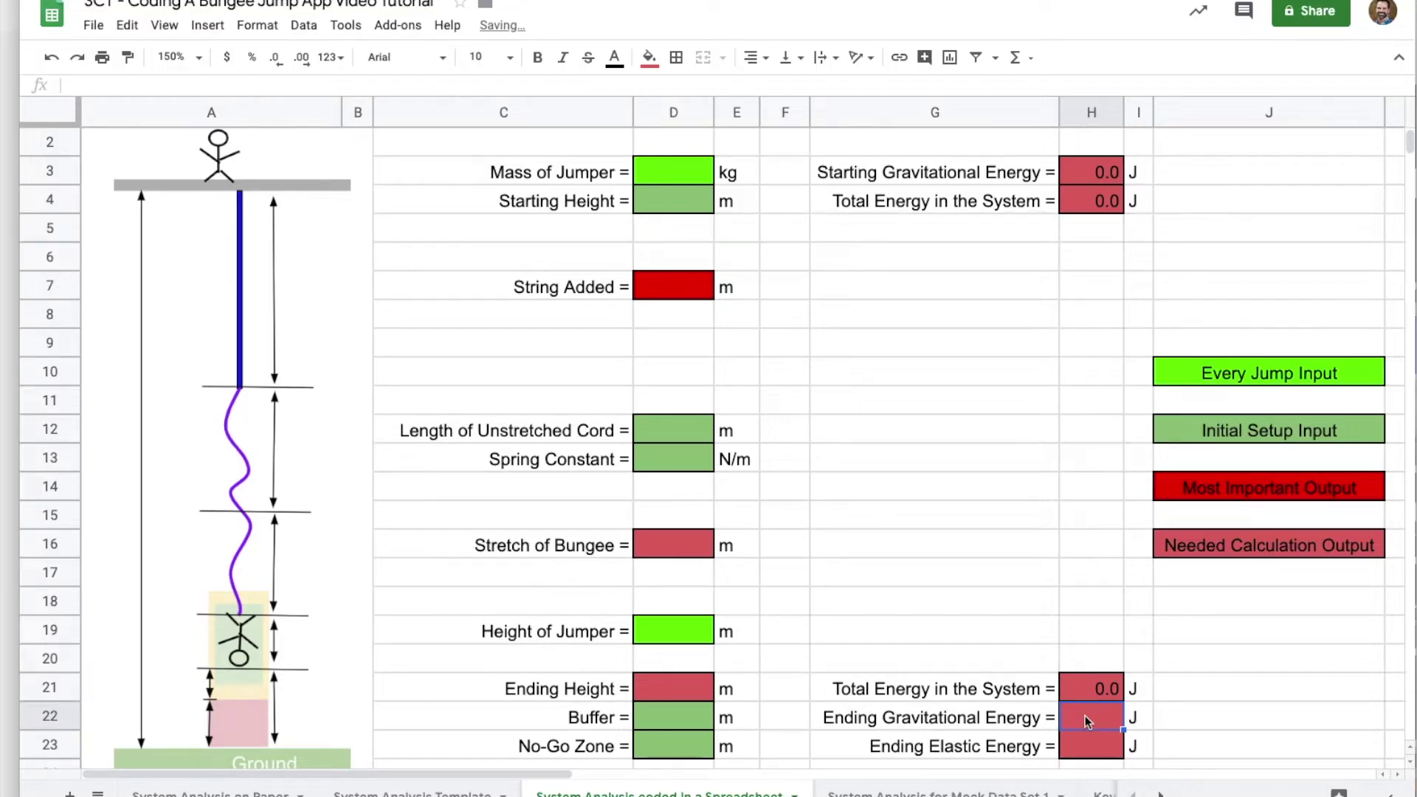
{"action": "type", "text": "="}
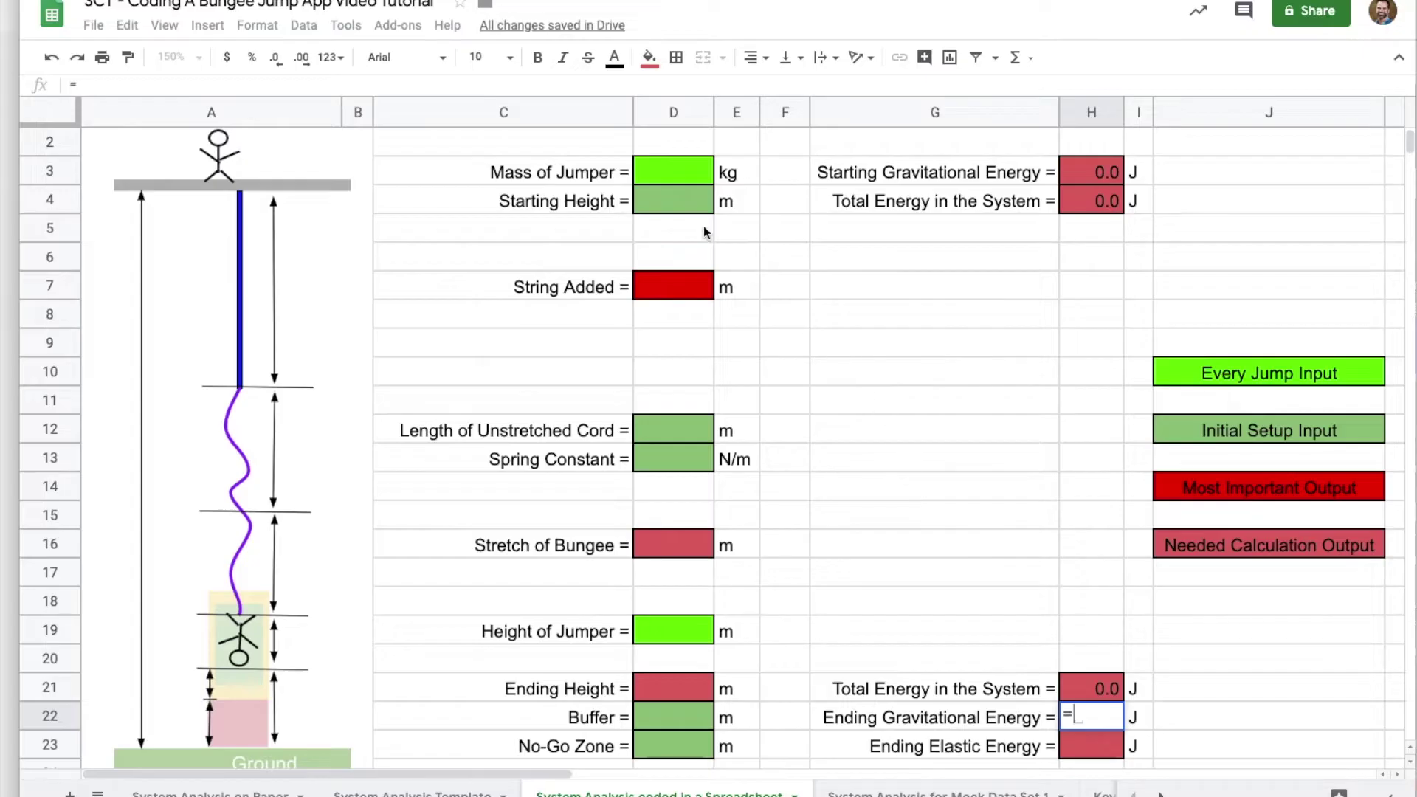
Set Ending Gravitational Energy in H22 to =D3*9.8*D21.
{"action": "left_click", "coordinate": [664, 173]}
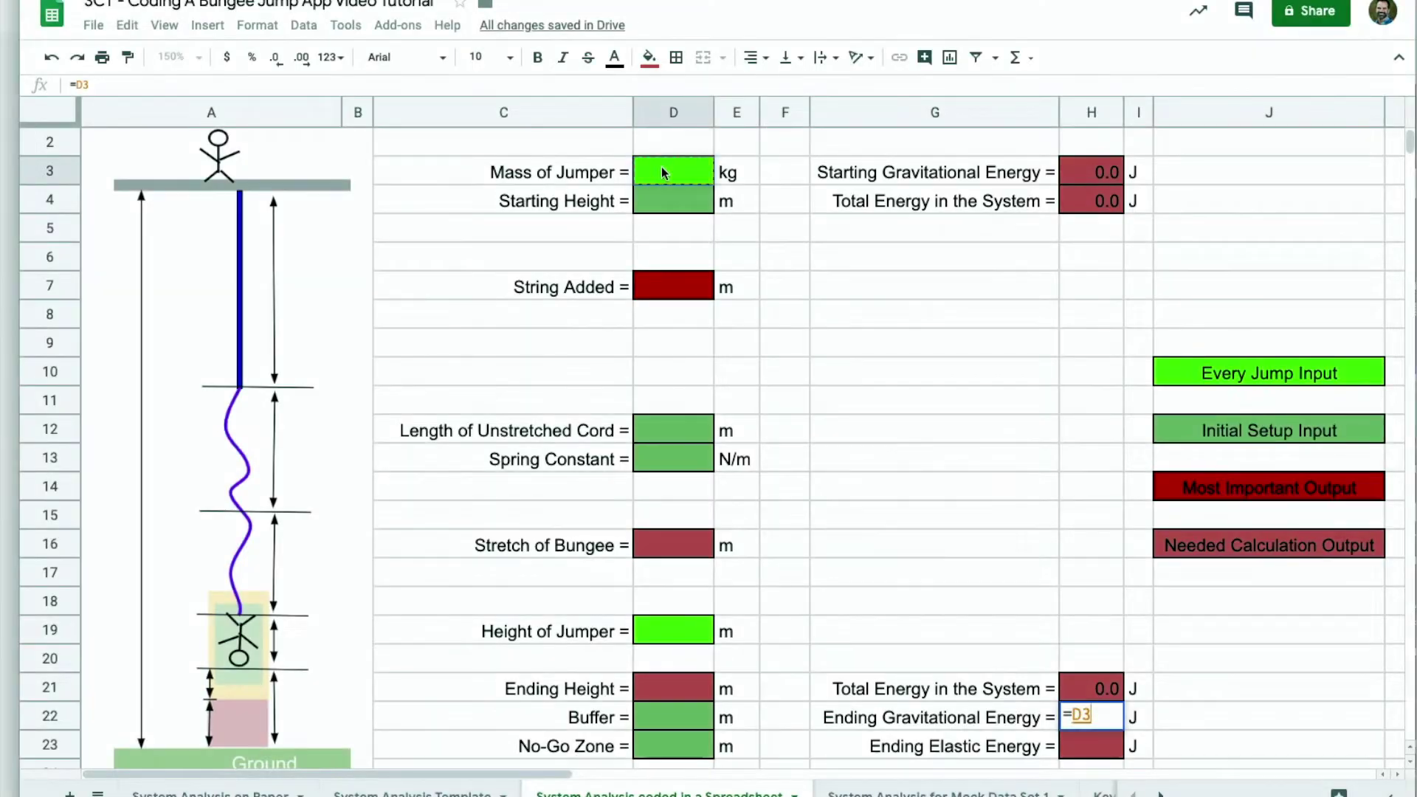
{"action": "type", "text": "*9.8"}
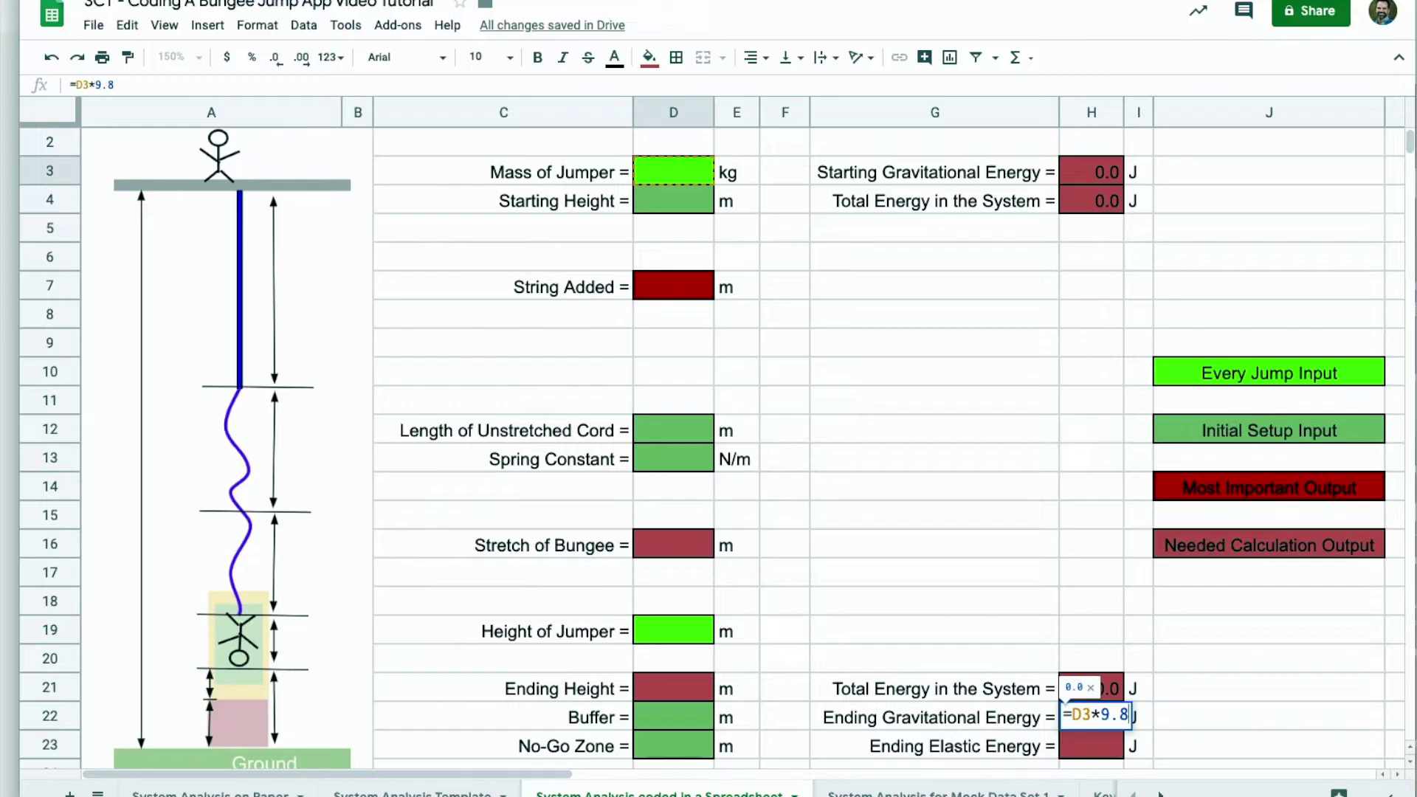
{"action": "type", "text": "*"}
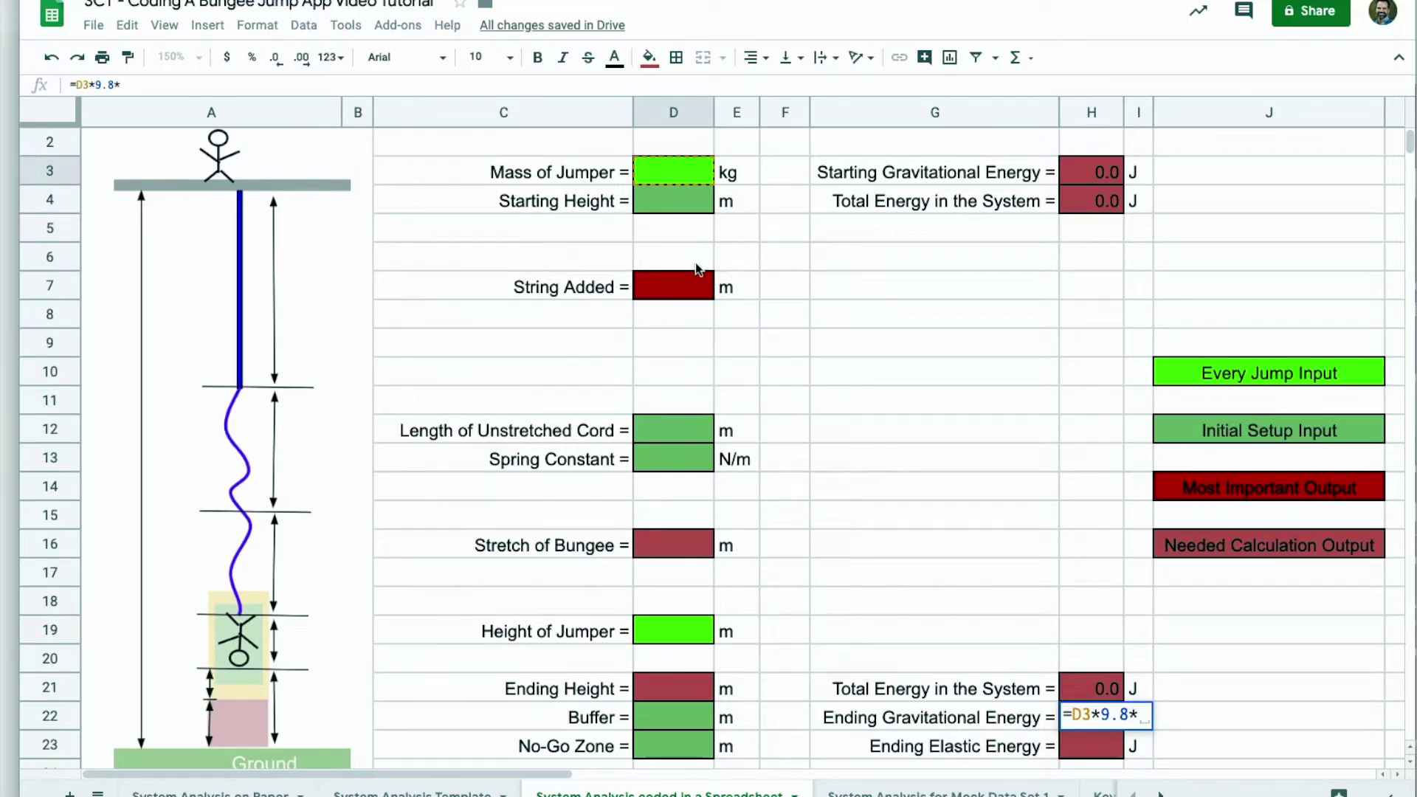
{"action": "left_click", "coordinate": [679, 690]}
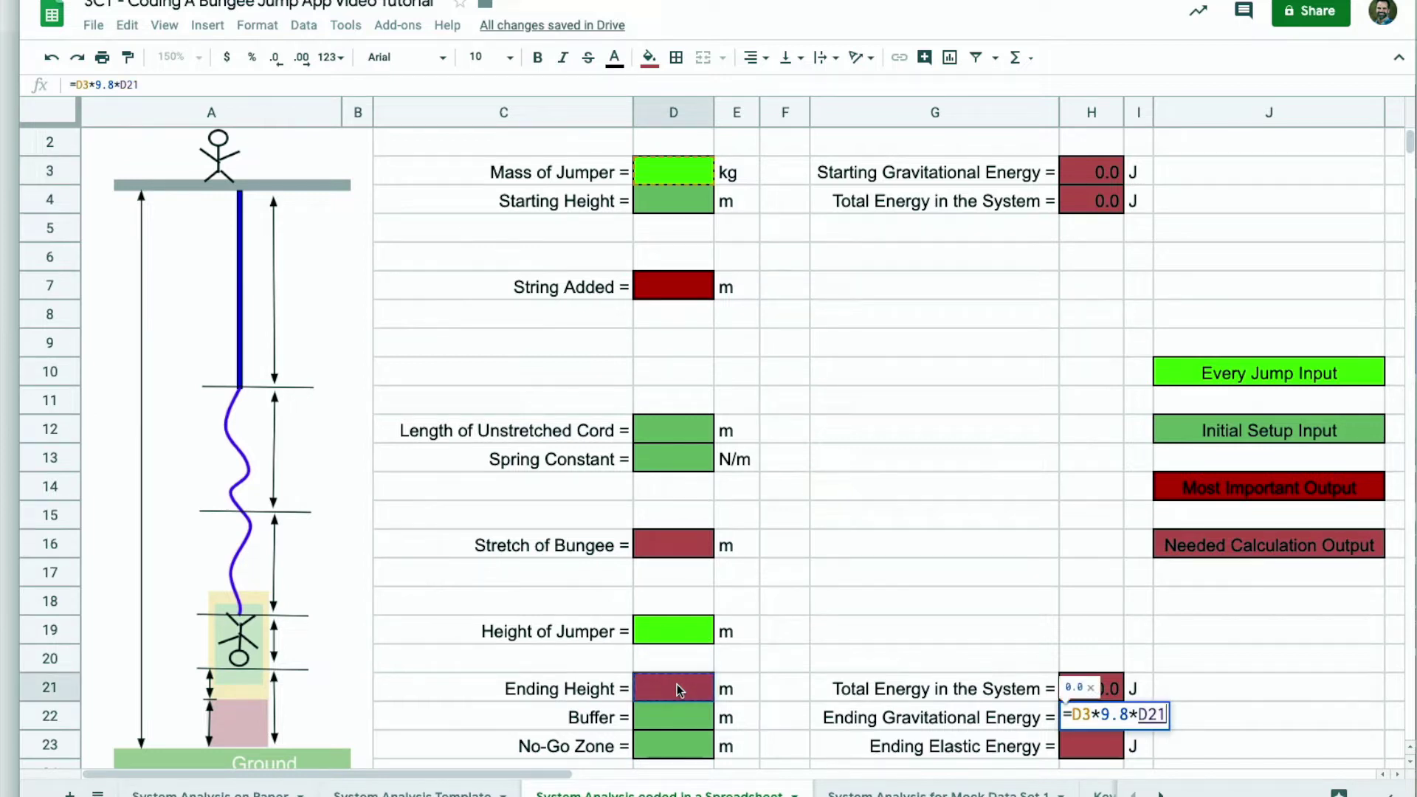
{"action": "key", "text": "Return"}
Set Ending Elastic Energy in H23 to =H21-H22.
{"action": "type", "text": "="}
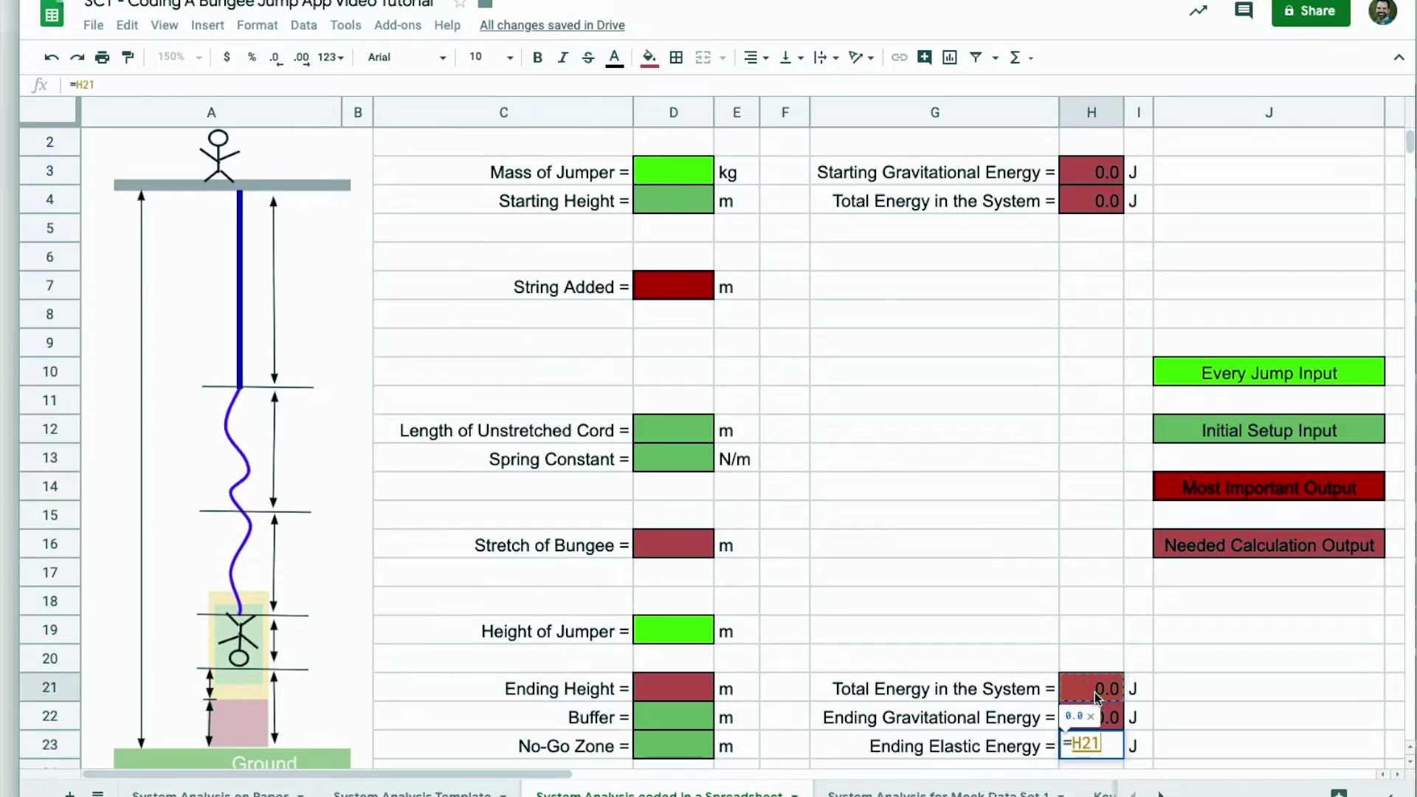
{"action": "type", "text": "-"}
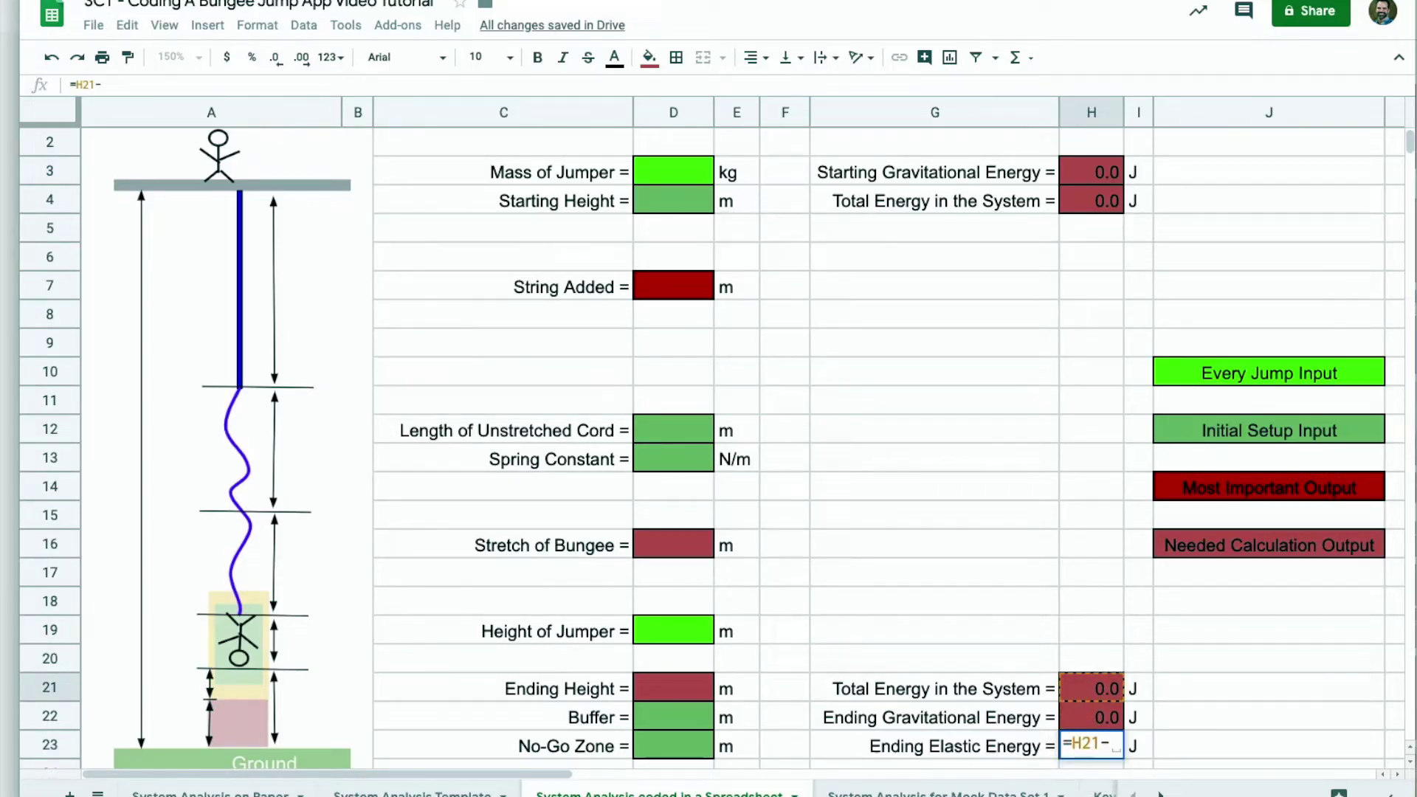
{"action": "left_click", "coordinate": [1099, 716]}
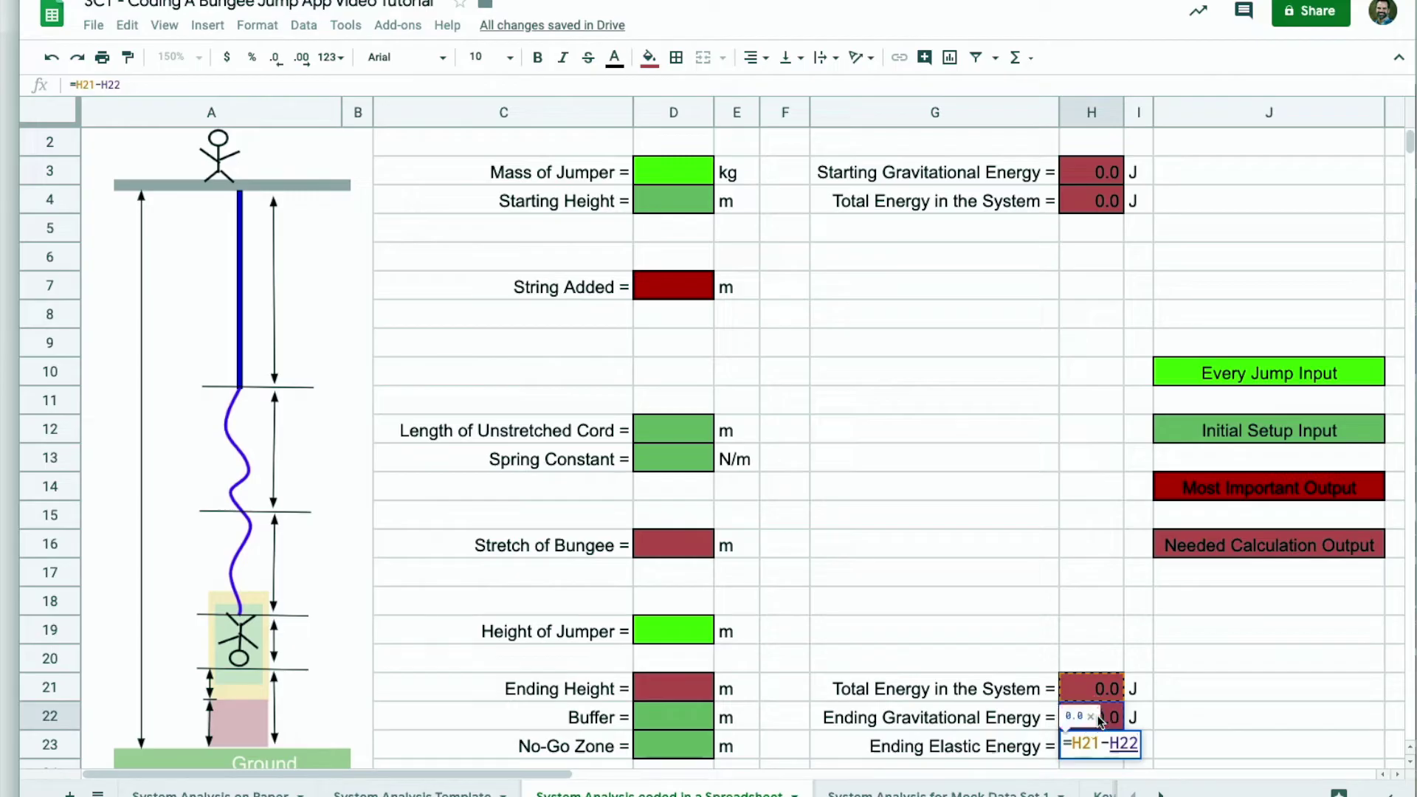
{"action": "key", "text": "Return"}
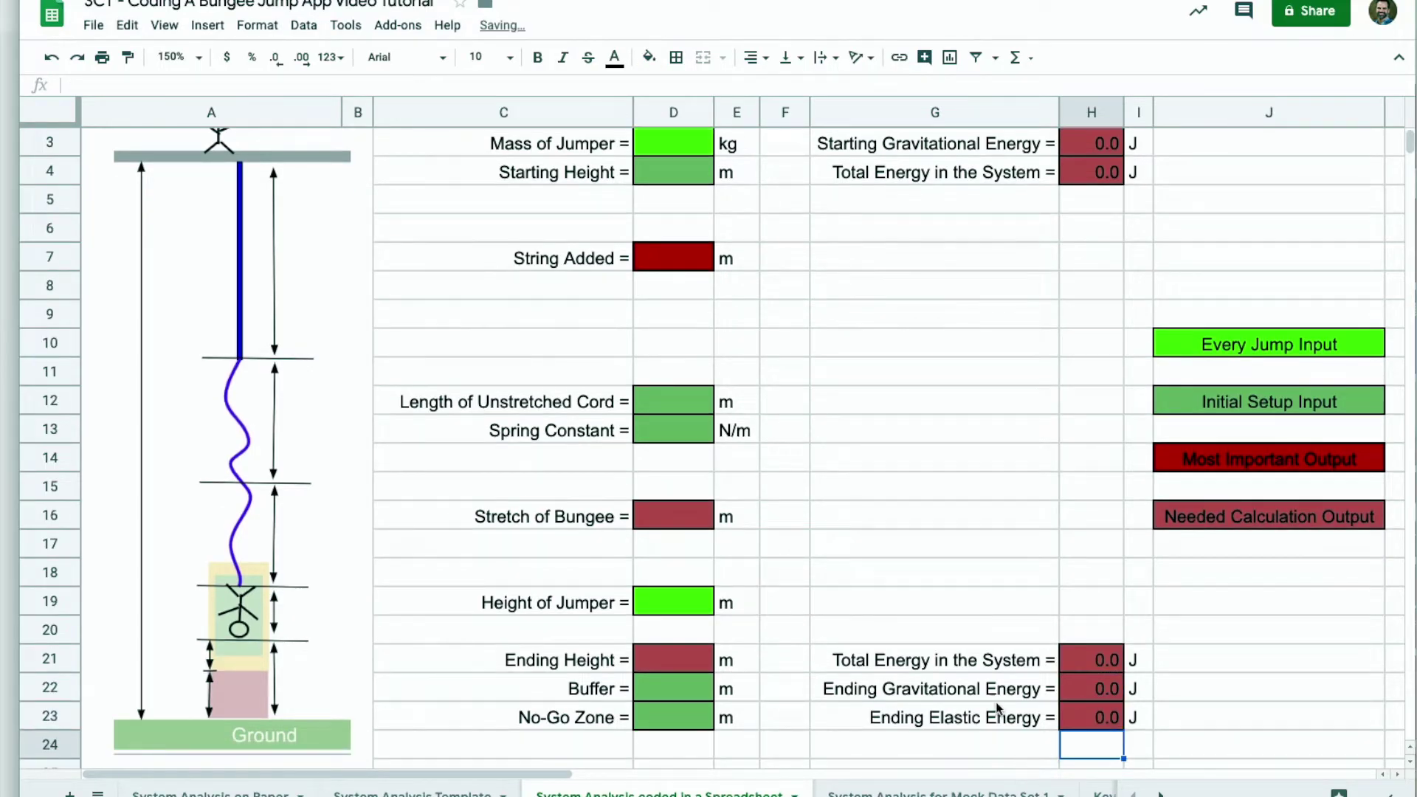
{"action": "scroll", "coordinate": [952, 617], "scroll_direction": "up", "scroll_amount": 1}
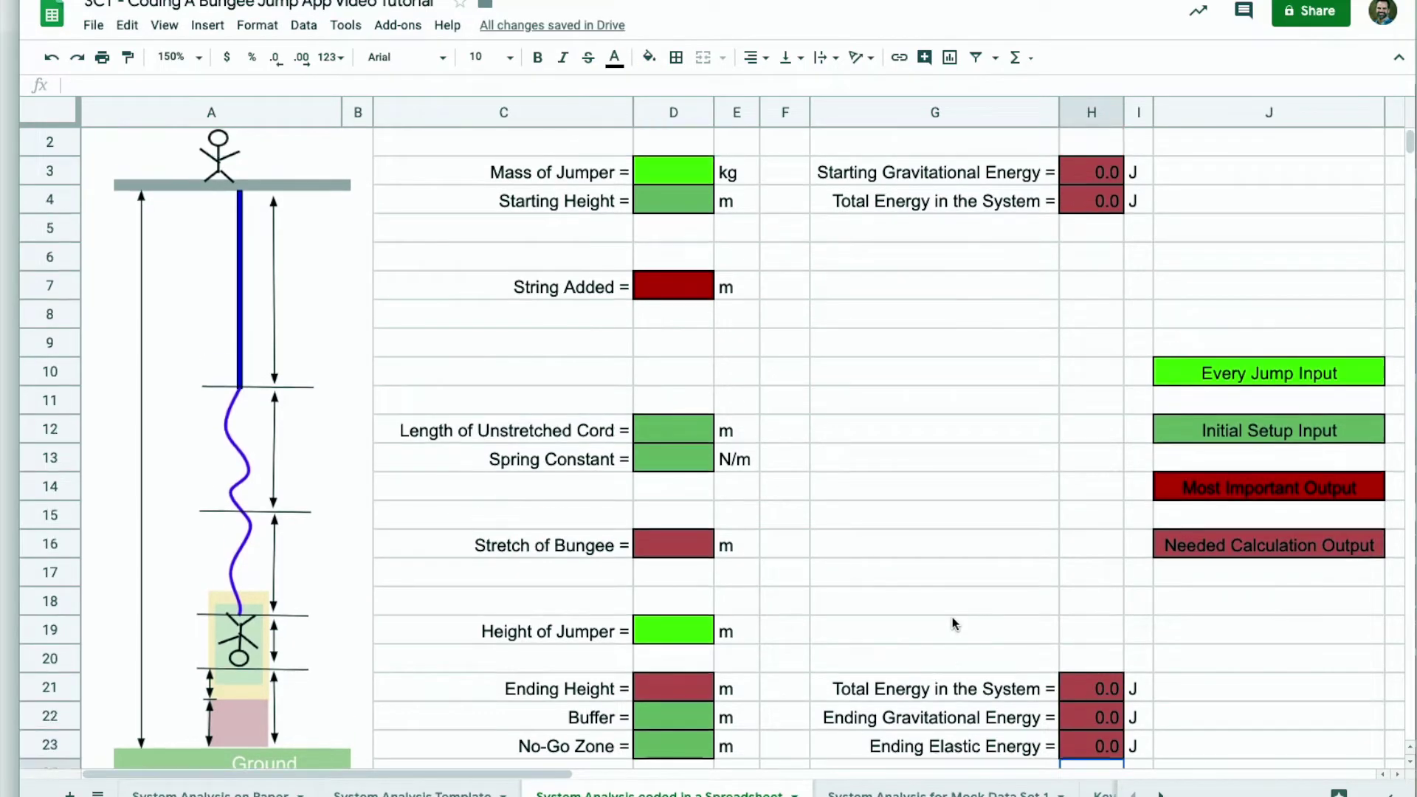
{"action": "left_click", "coordinate": [949, 609]}
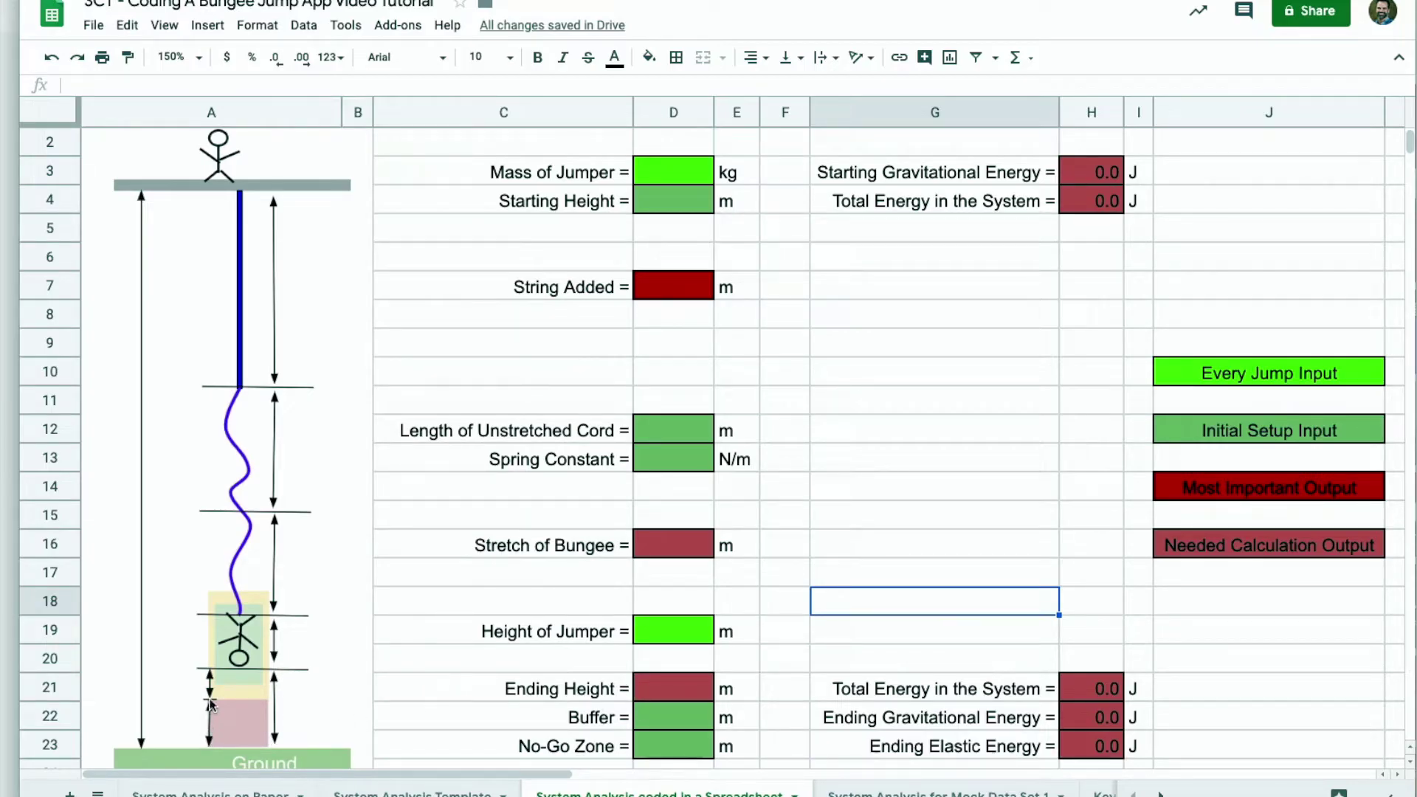
{"action": "left_click", "coordinate": [667, 690]}
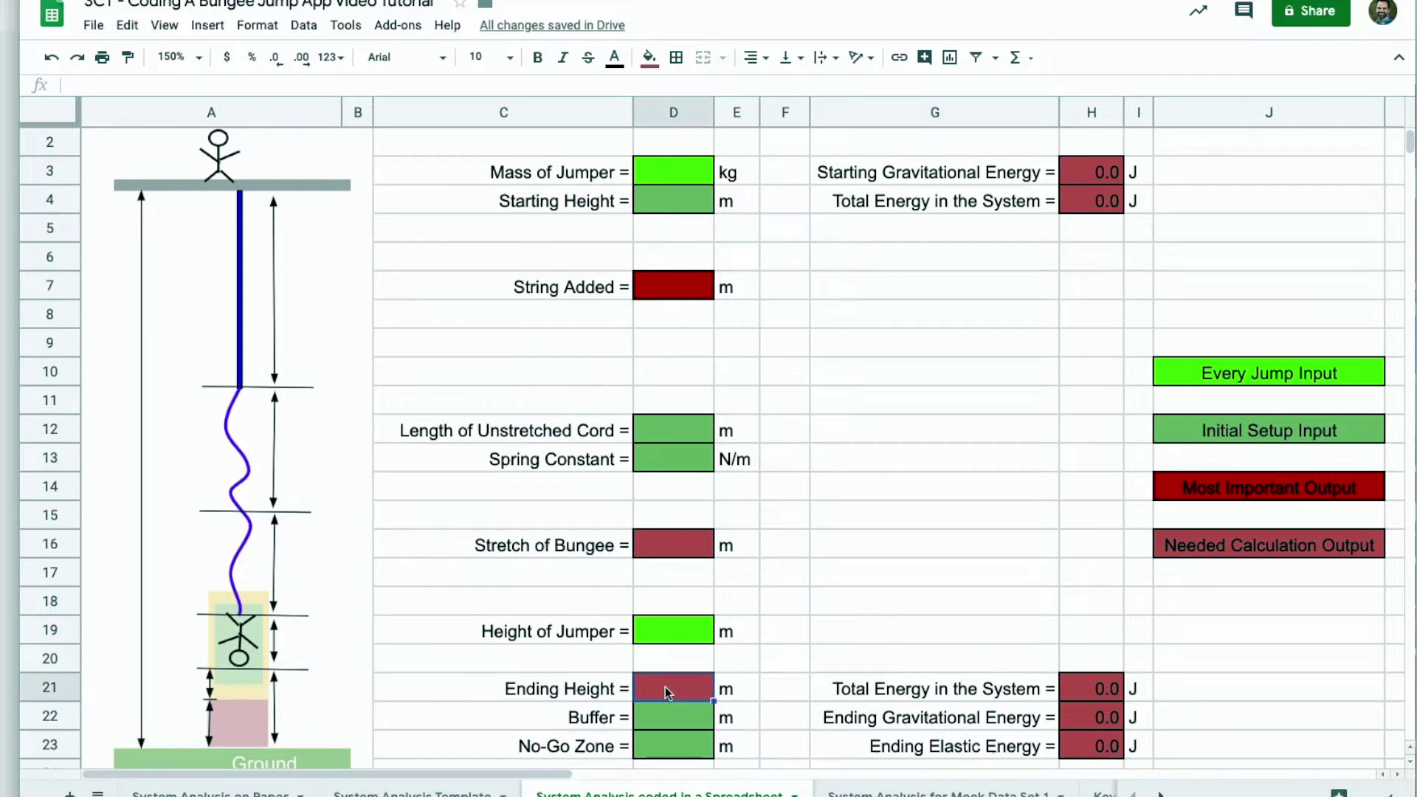
{"action": "type", "text": "="}
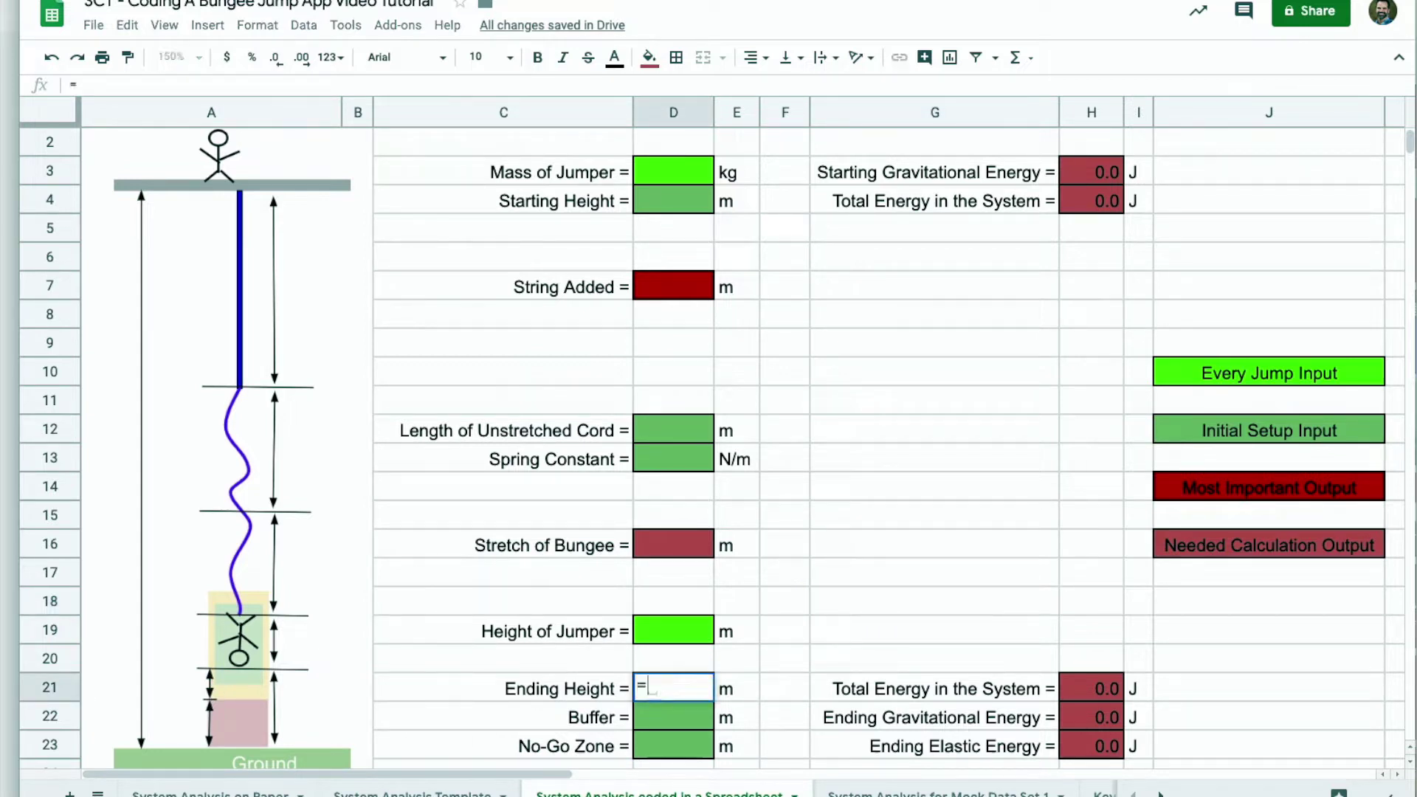
{"action": "left_click", "coordinate": [682, 747]}
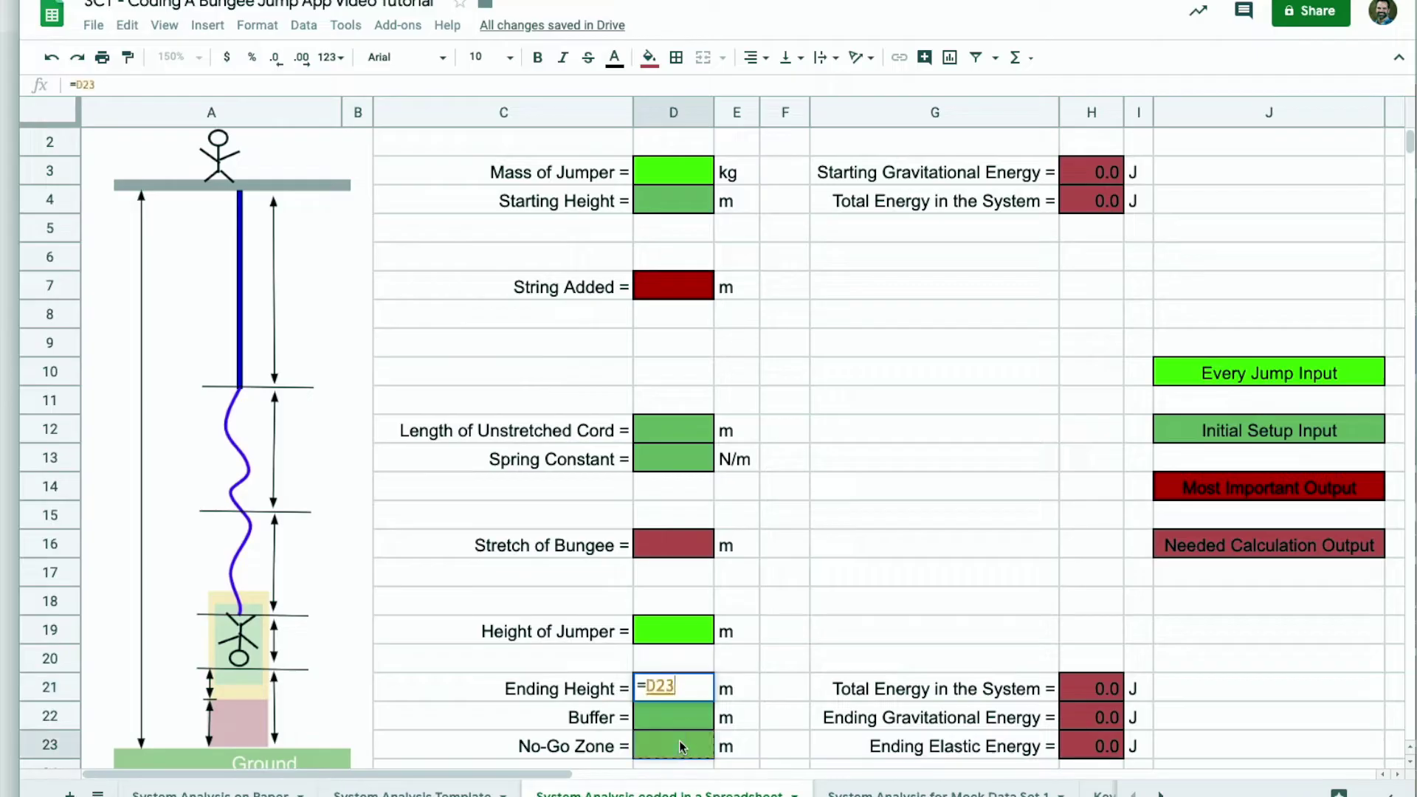
{"action": "type", "text": "+"}
{"action": "left_click", "coordinate": [682, 720]}
{"action": "key", "text": "Return"}
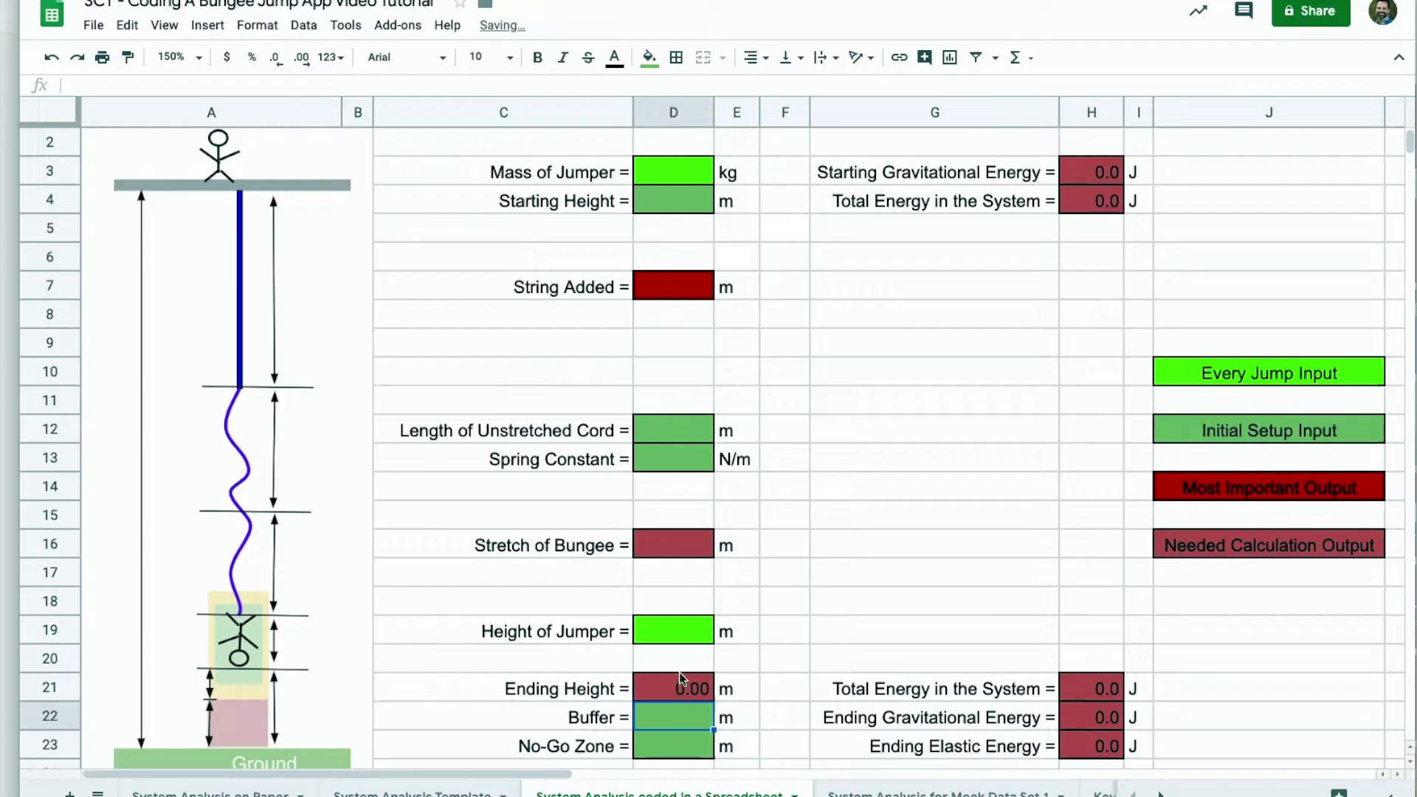
Enter =SQRT(2*H23/D13) in D16 for the Stretch of Bungee.
{"action": "left_click", "coordinate": [672, 548]}
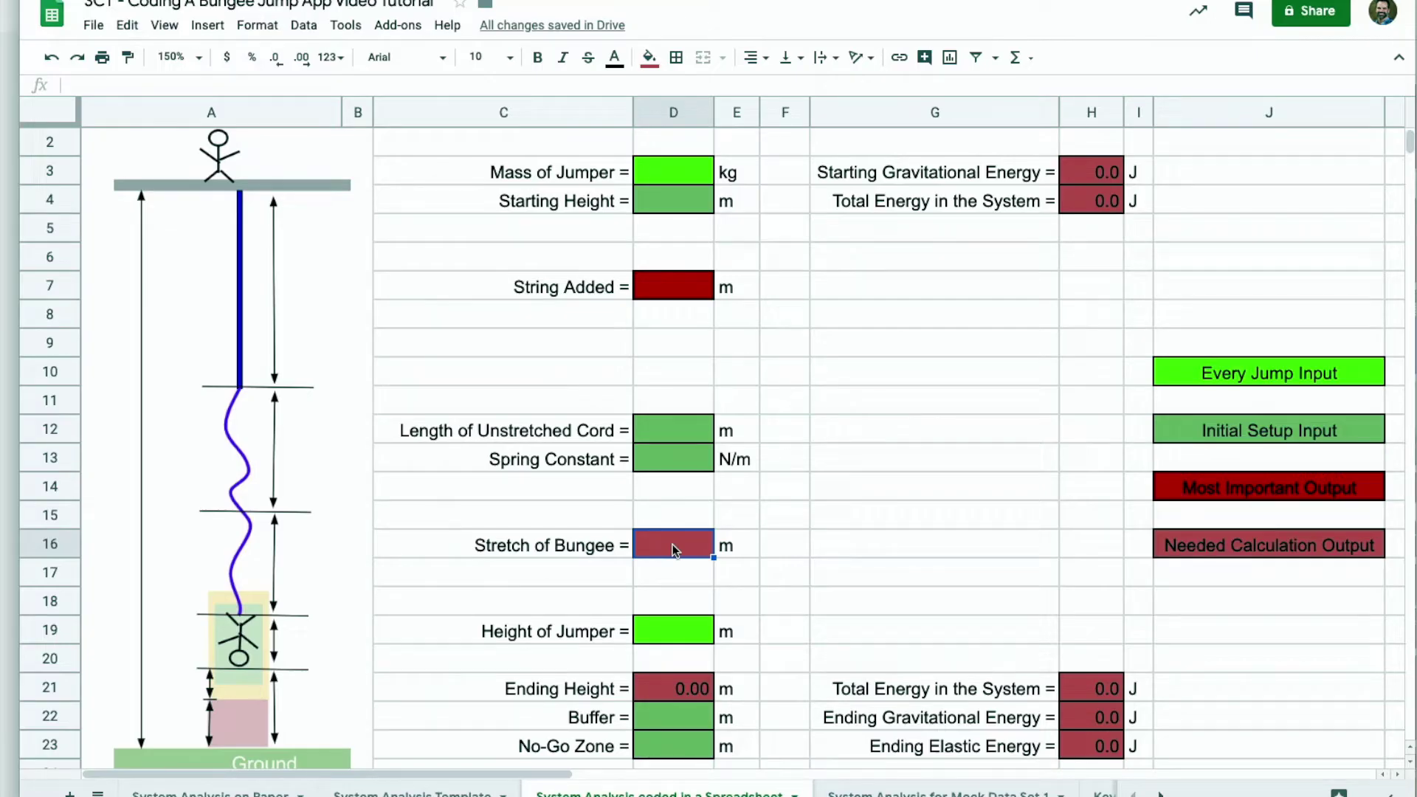
{"action": "type", "text": "="}
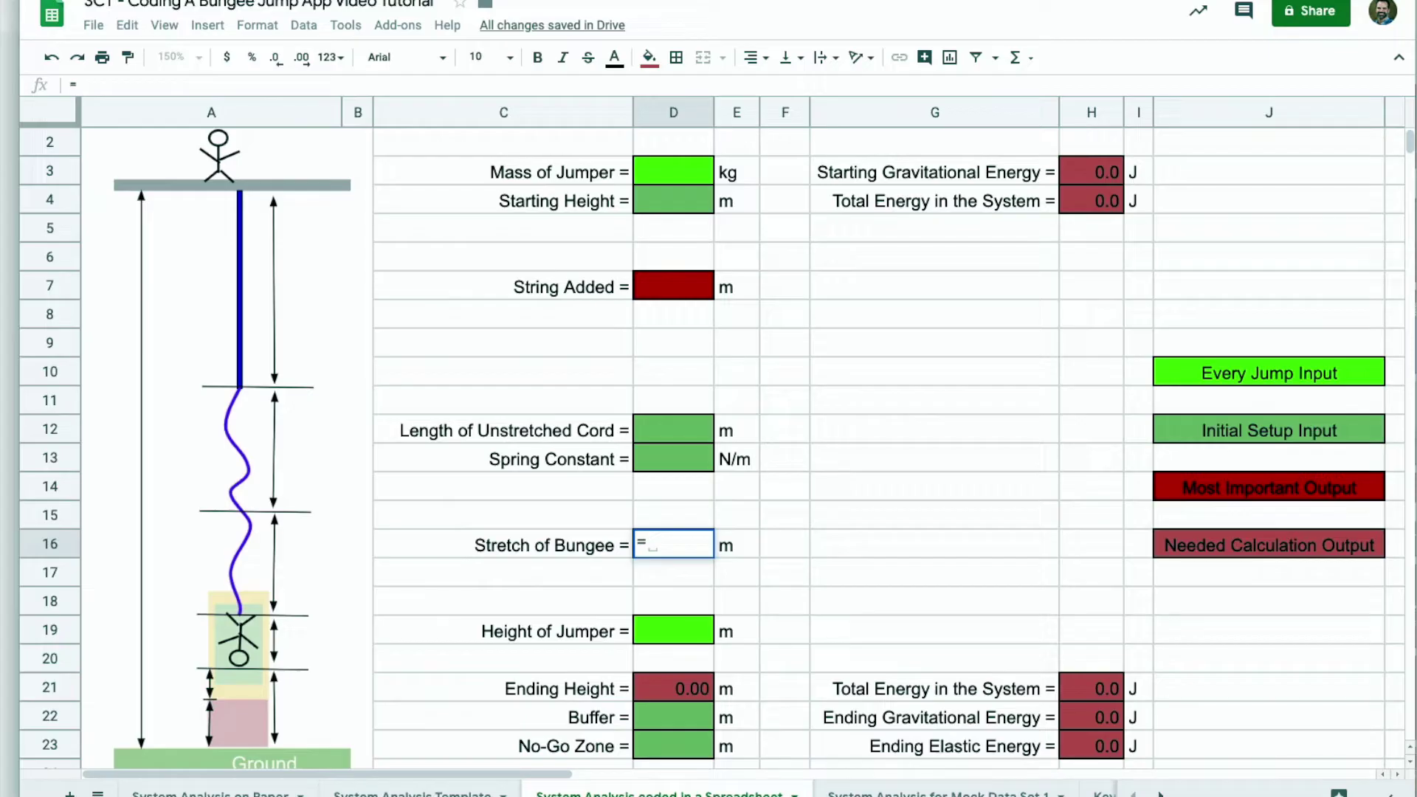
{"action": "type", "text": "SQRT"}
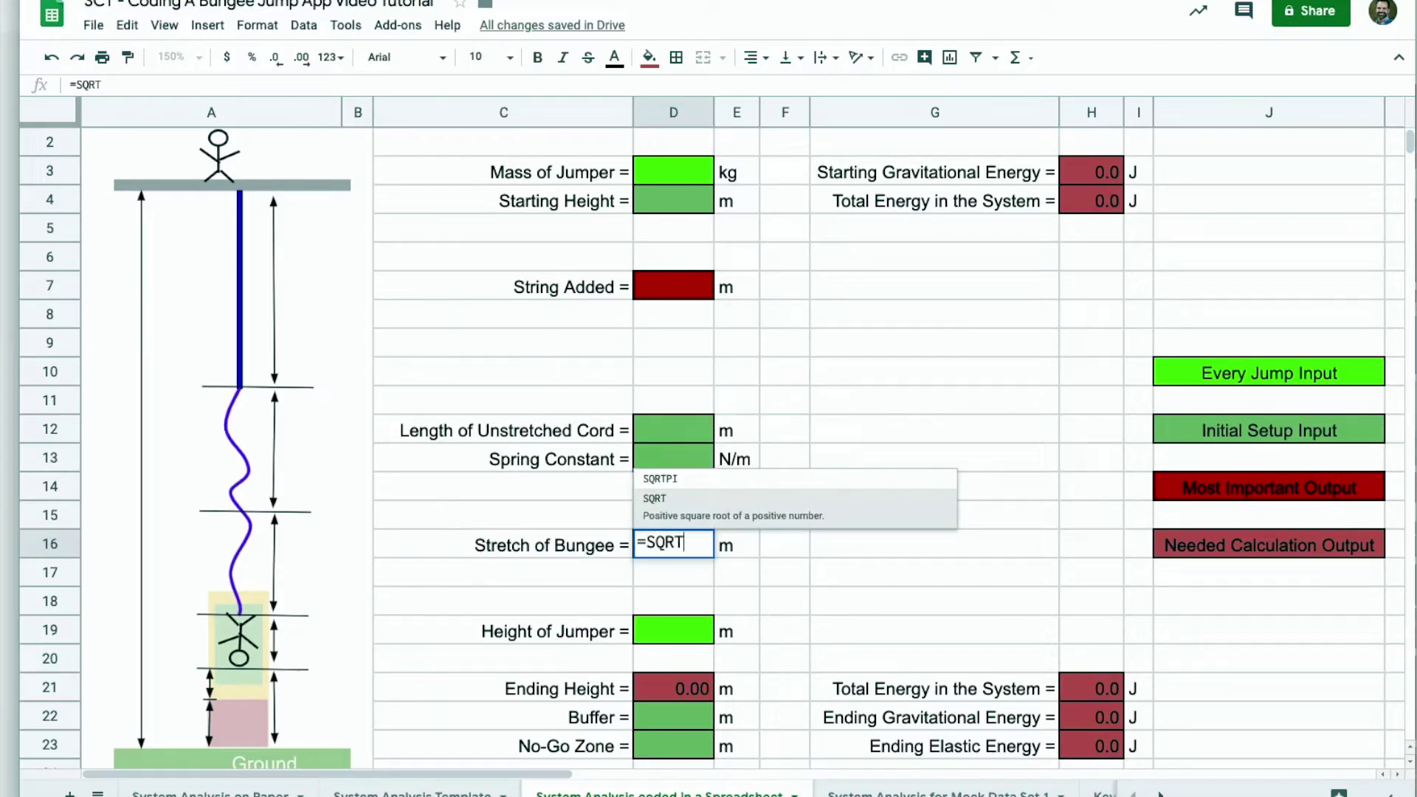
{"action": "type", "text": "("}
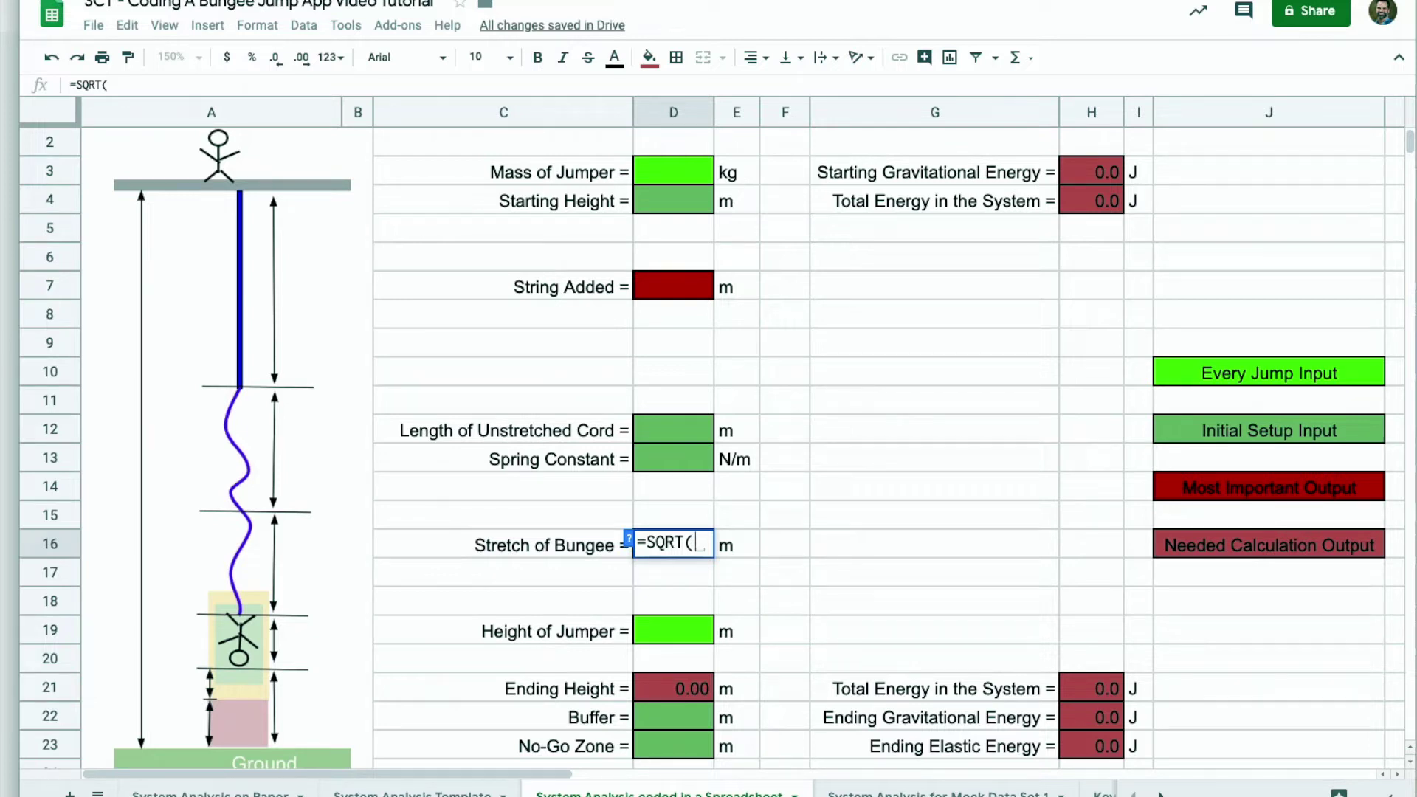
{"action": "type", "text": "2"}
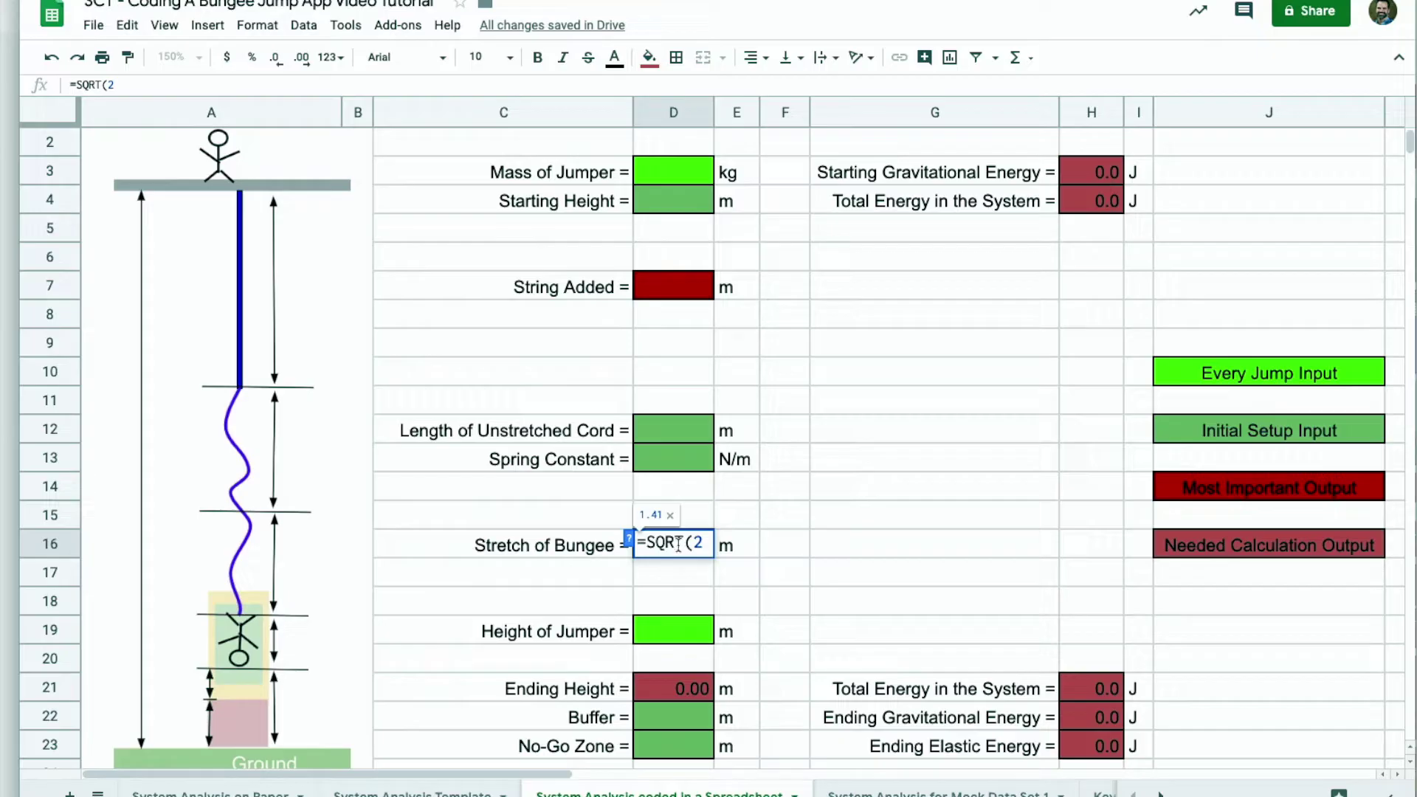
{"action": "type", "text": "*"}
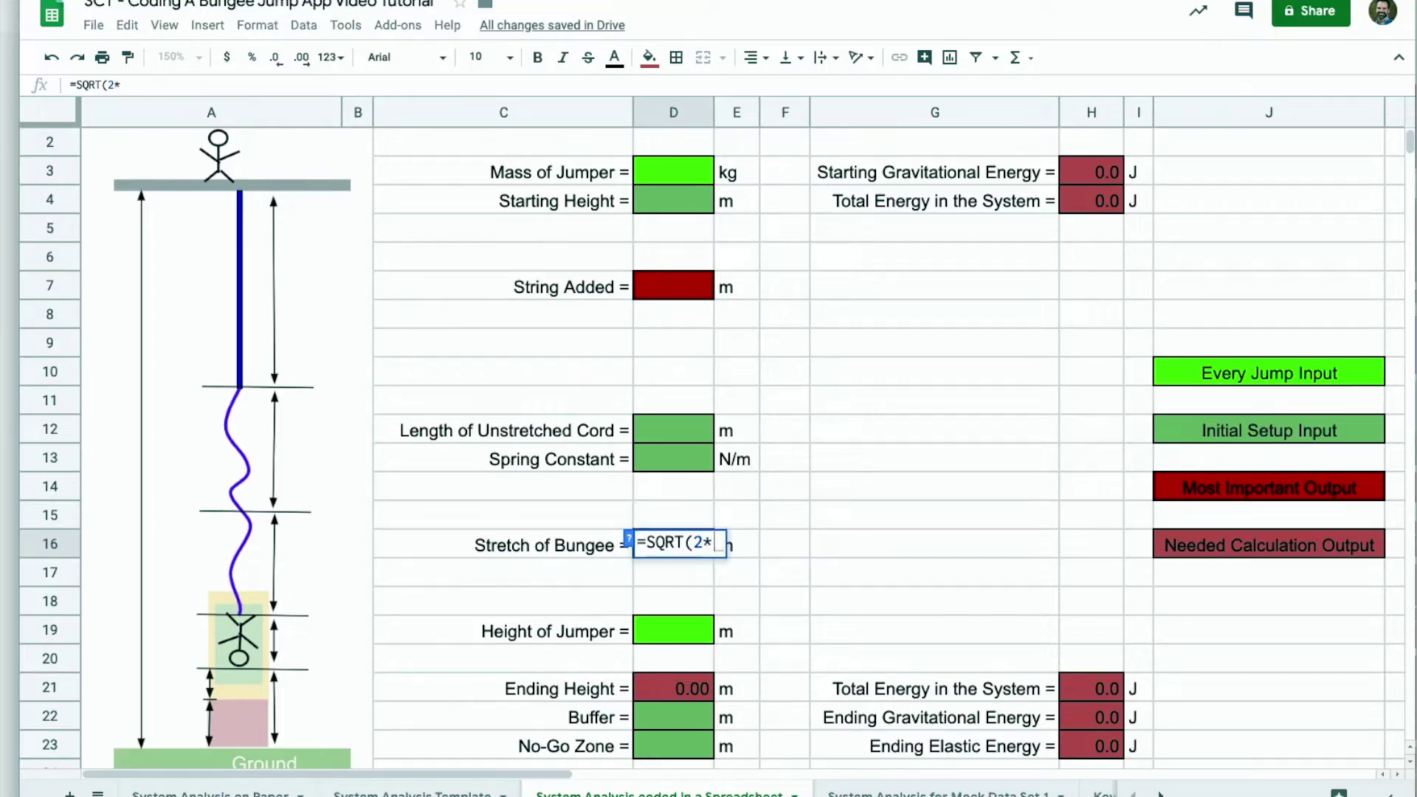
{"action": "left_click", "coordinate": [1092, 747]}
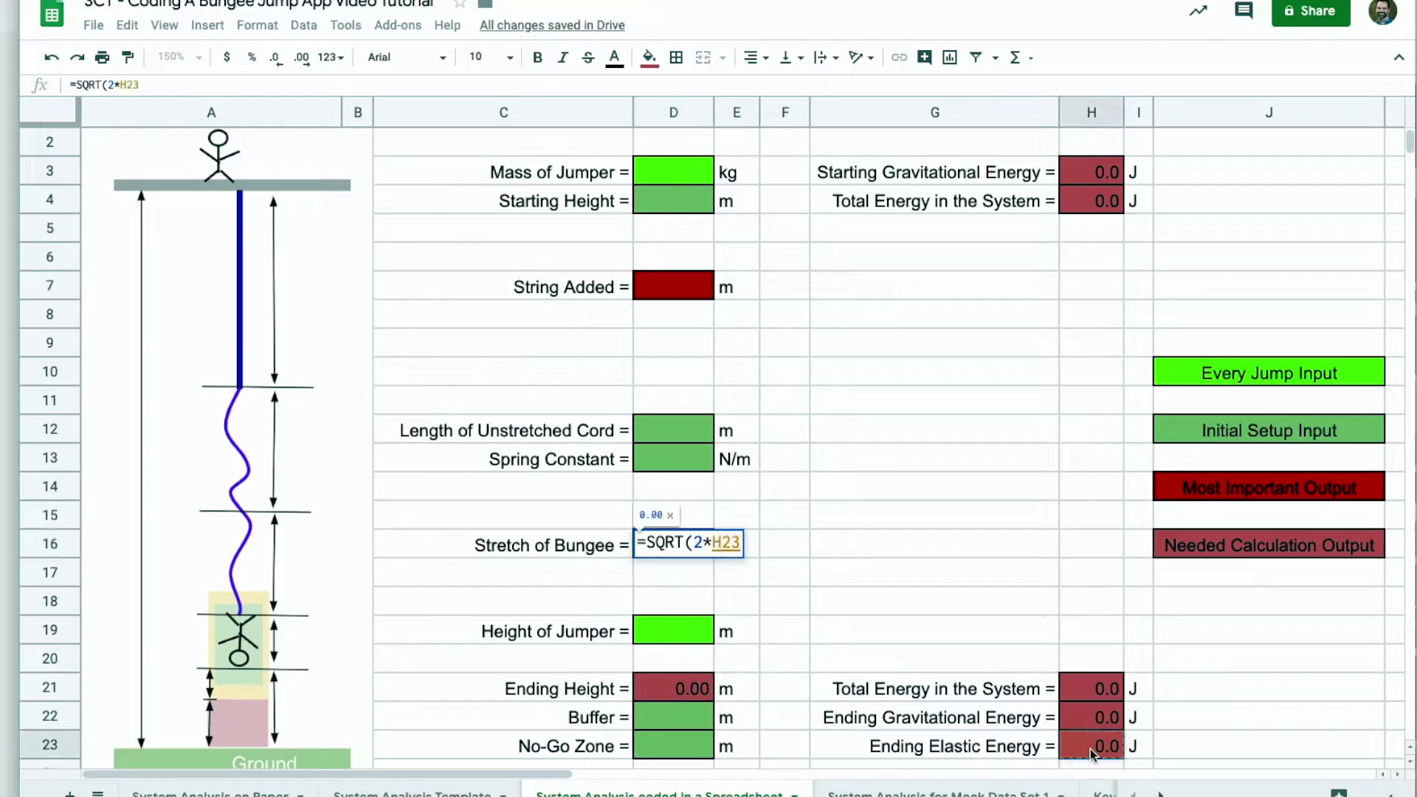
{"action": "type", "text": "/"}
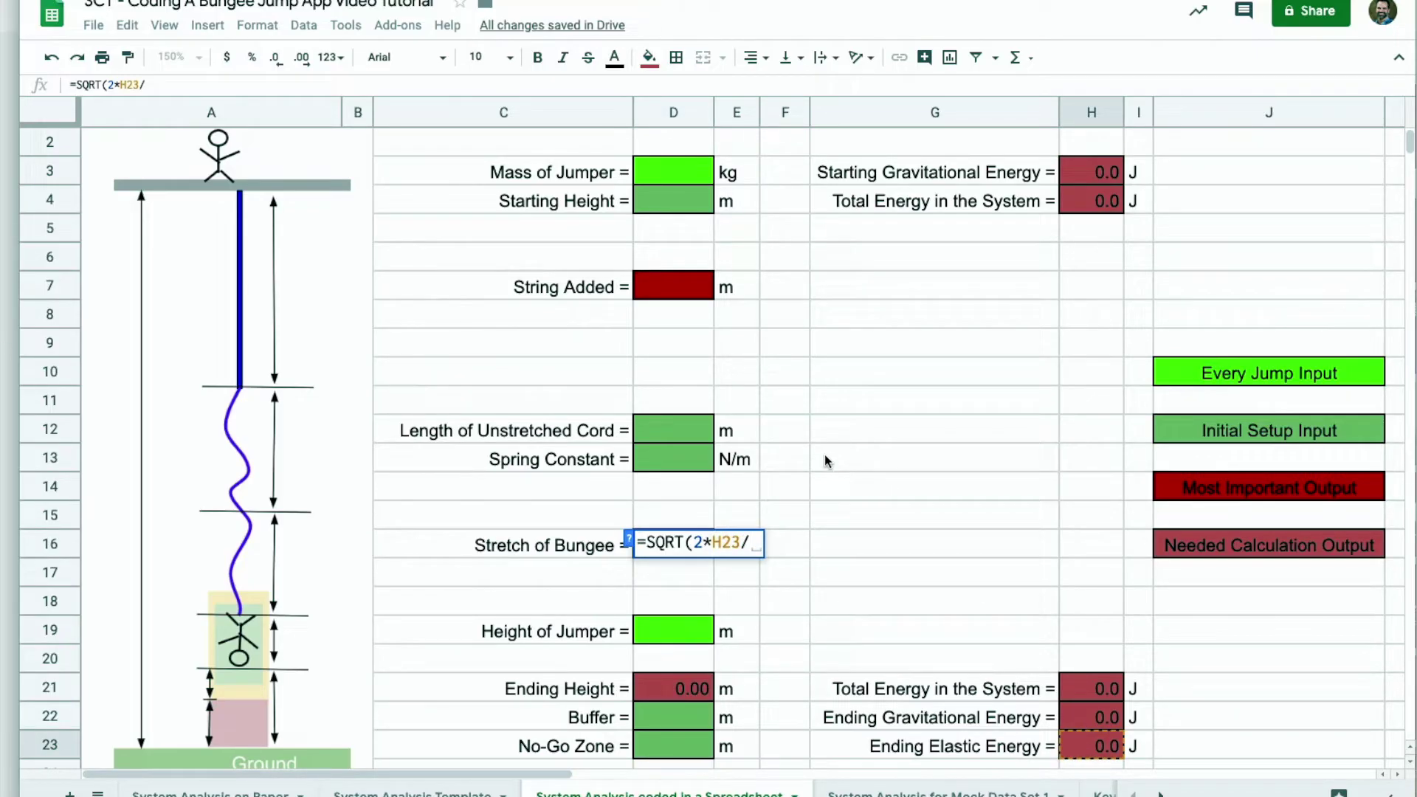
{"action": "left_click", "coordinate": [690, 465]}
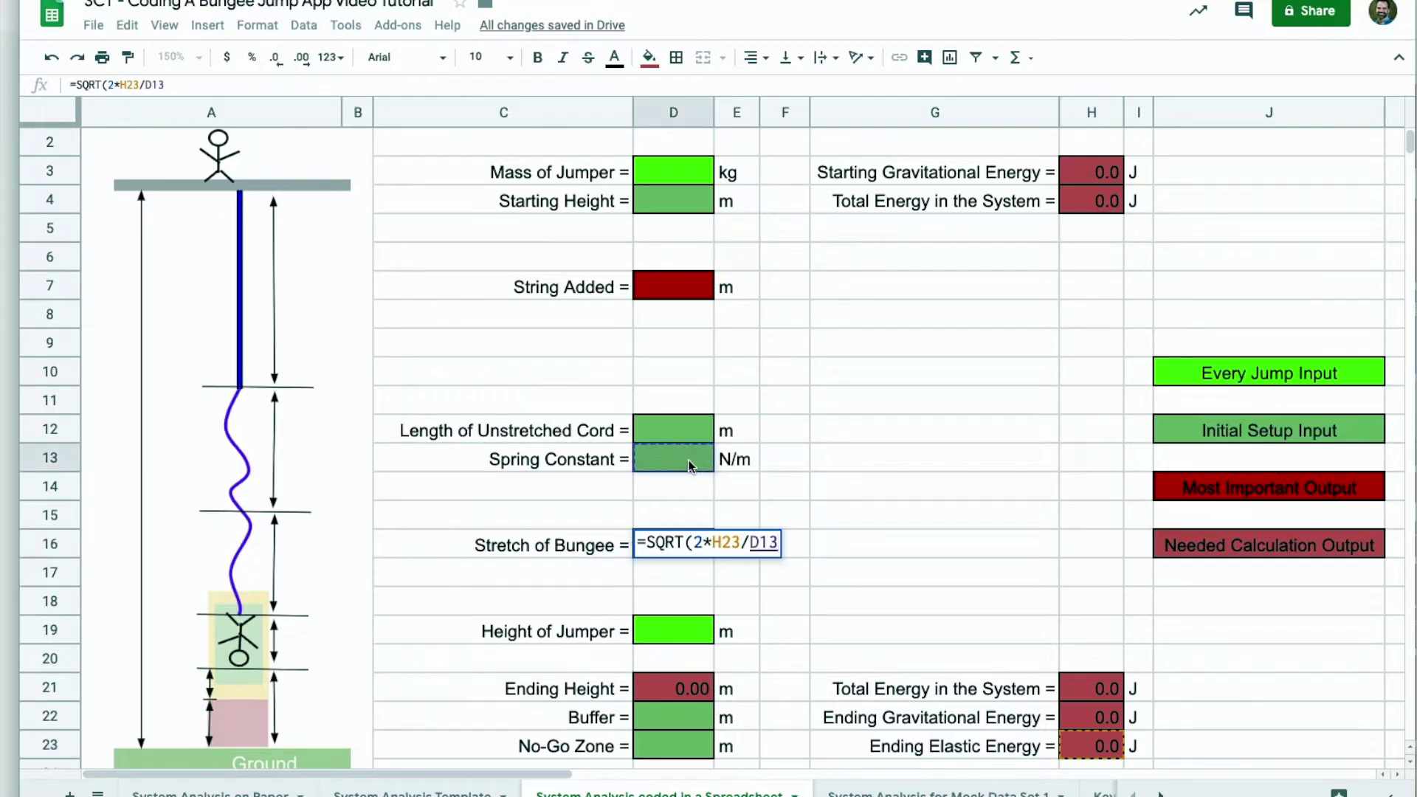
{"action": "type", "text": ")"}
{"action": "key", "text": "Return"}
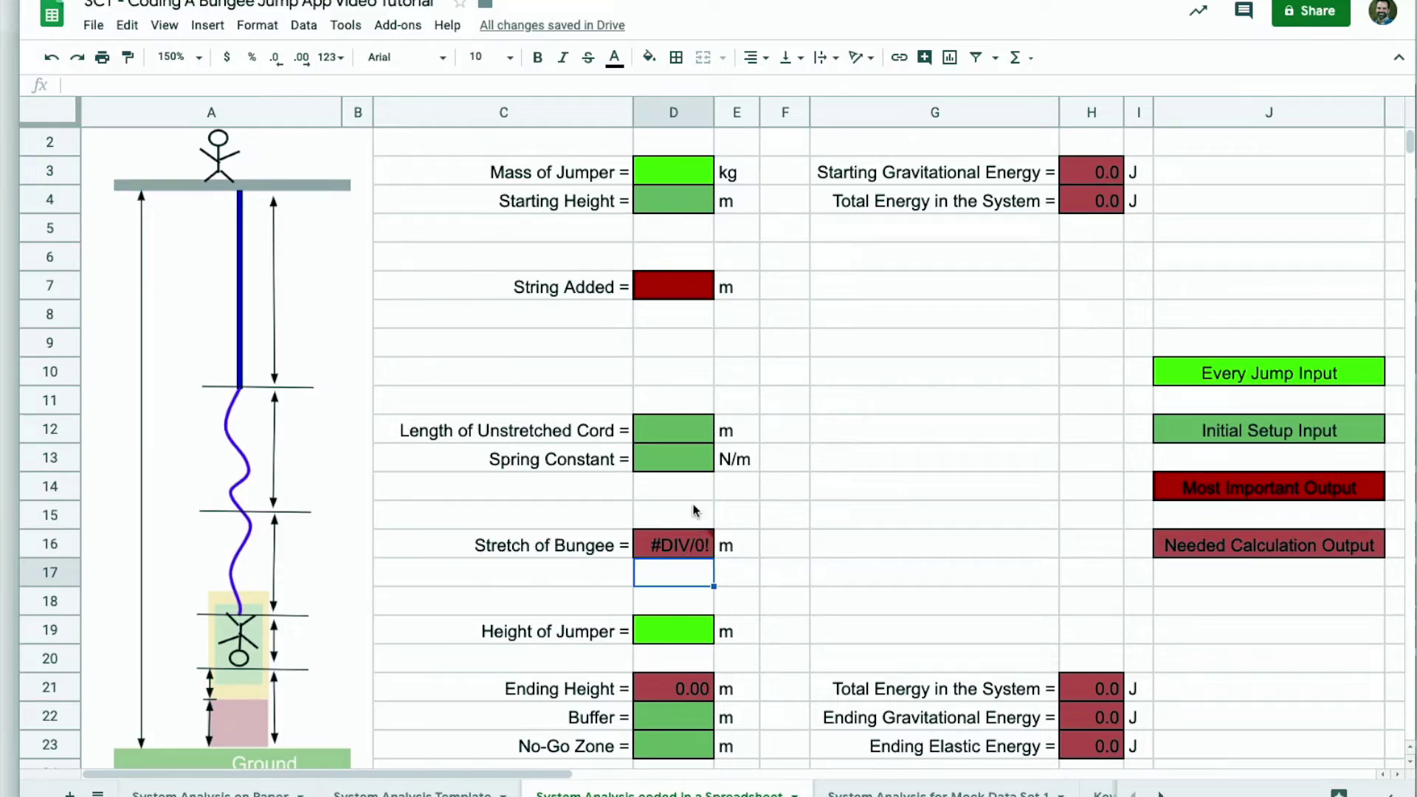
{"action": "left_click", "coordinate": [677, 297]}
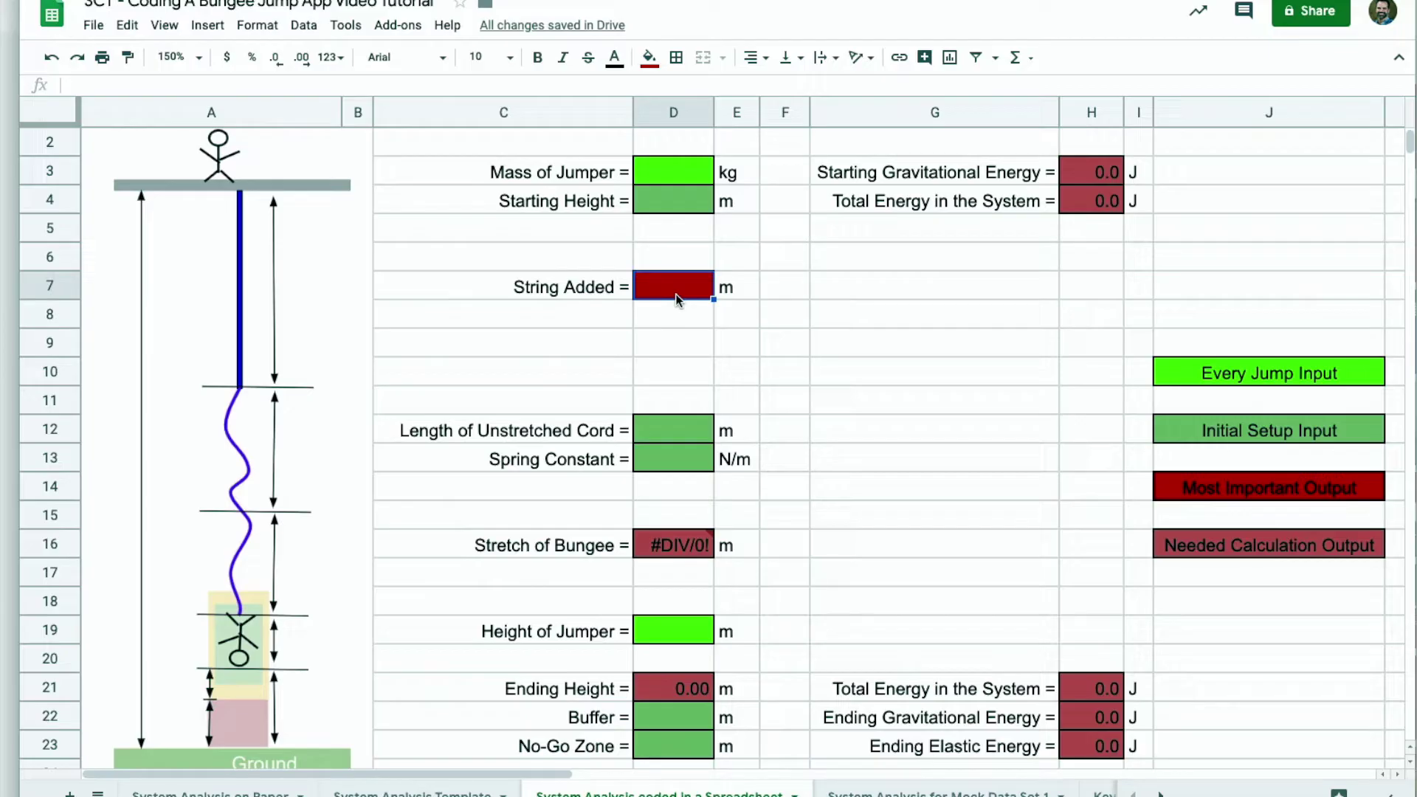
Enter =D4-D21-D19-D12-D16 in the String Added cell D7.
{"action": "type", "text": "="}
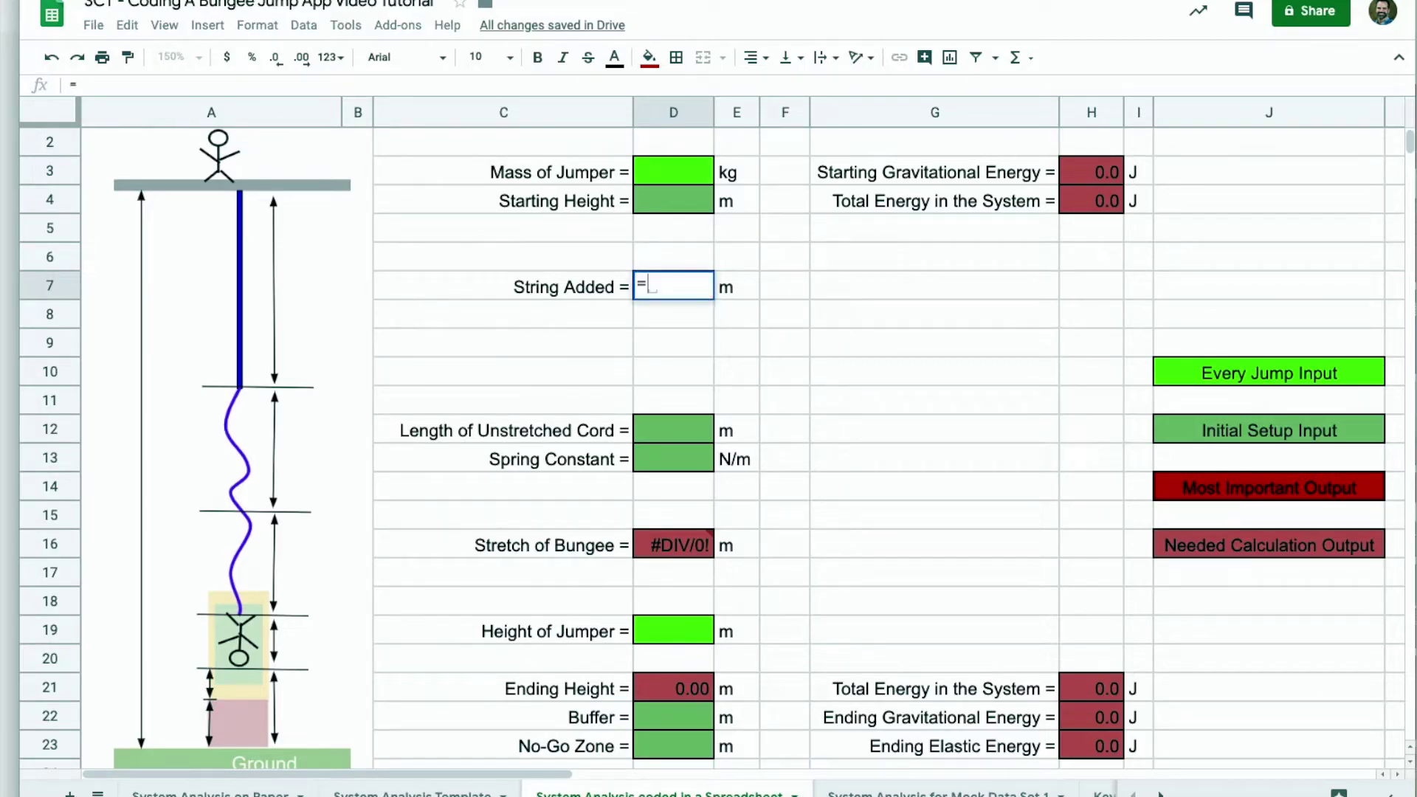
{"action": "left_click", "coordinate": [669, 211]}
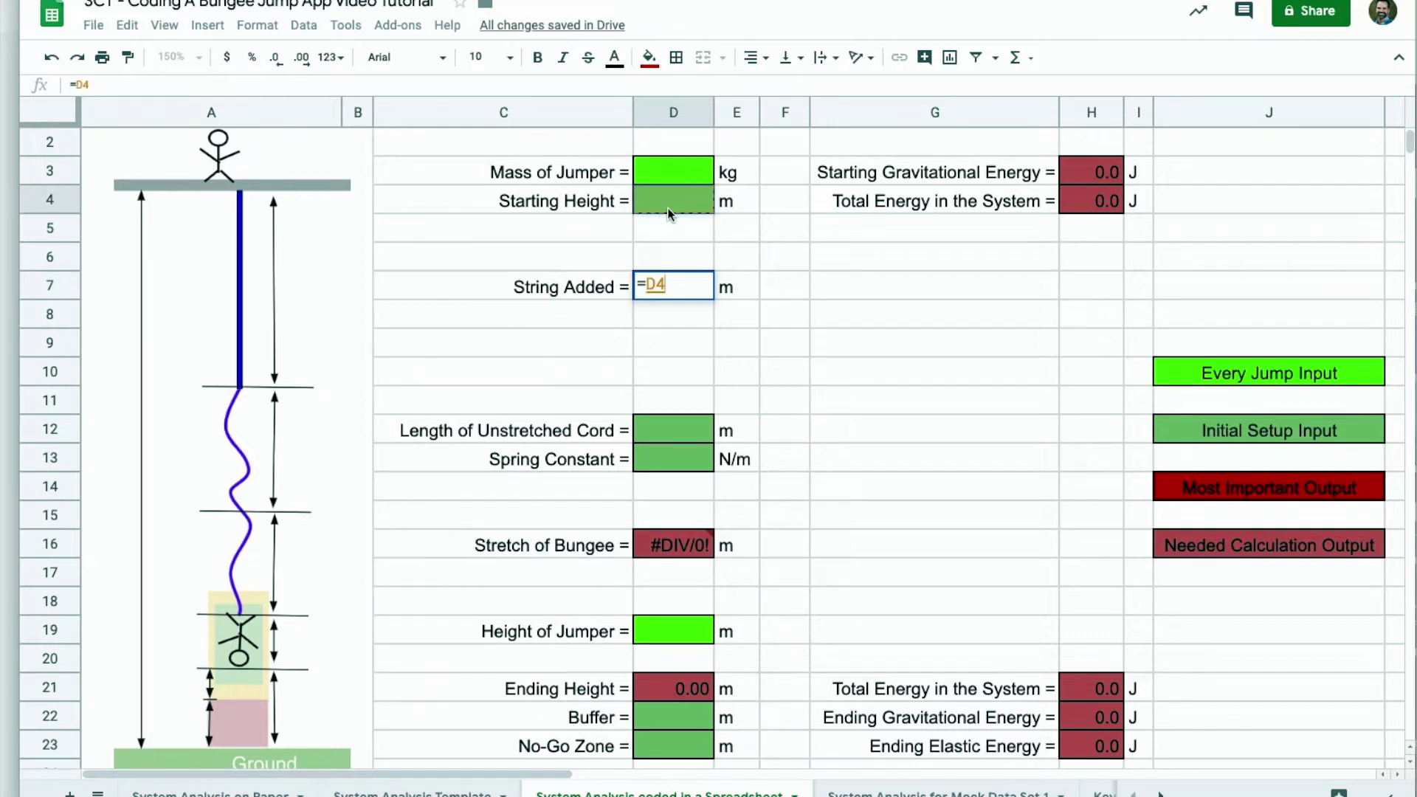
{"action": "type", "text": "="}
{"action": "key", "text": "BackSpace"}
{"action": "type", "text": "-"}
{"action": "left_click", "coordinate": [652, 692]}
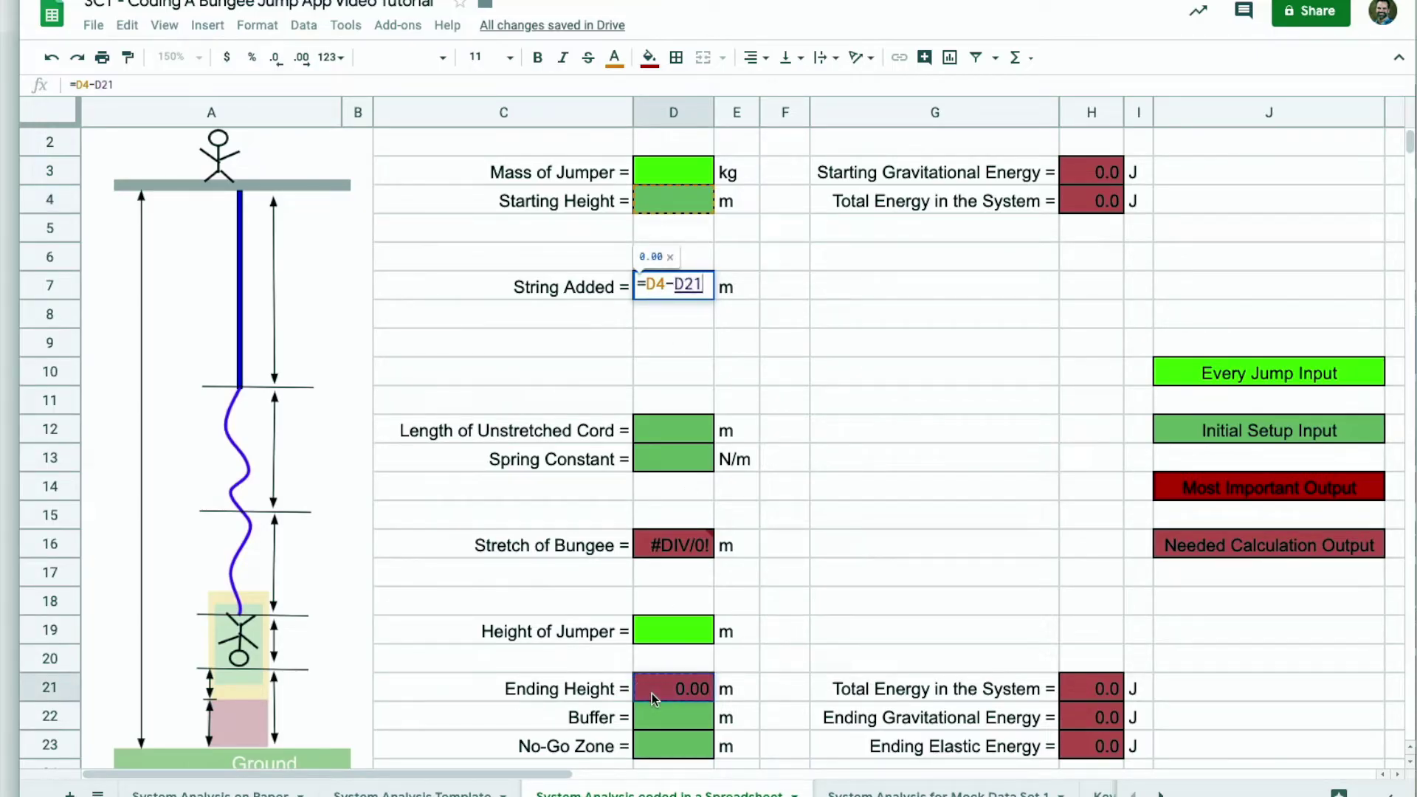
{"action": "type", "text": "-"}
{"action": "left_click", "coordinate": [665, 630]}
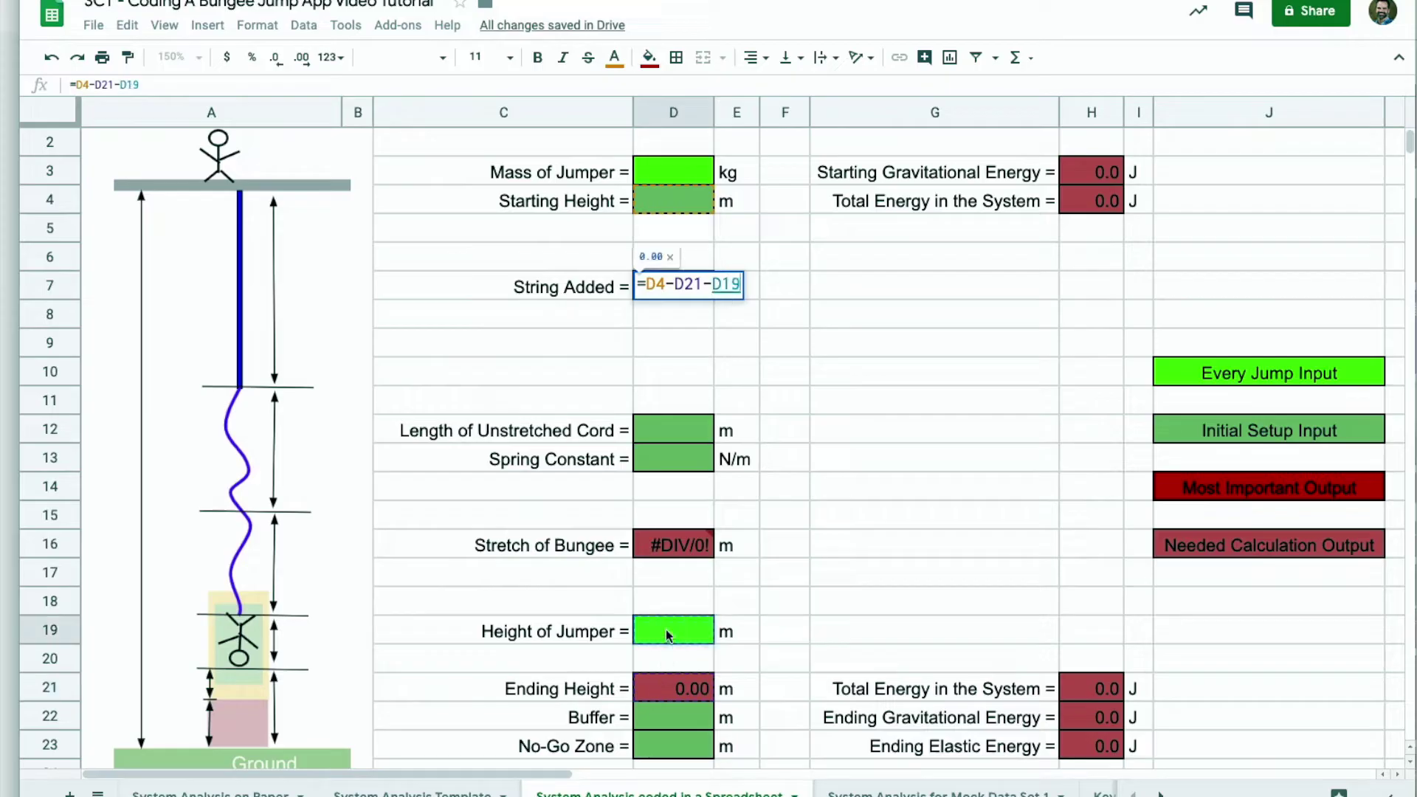
{"action": "type", "text": "-"}
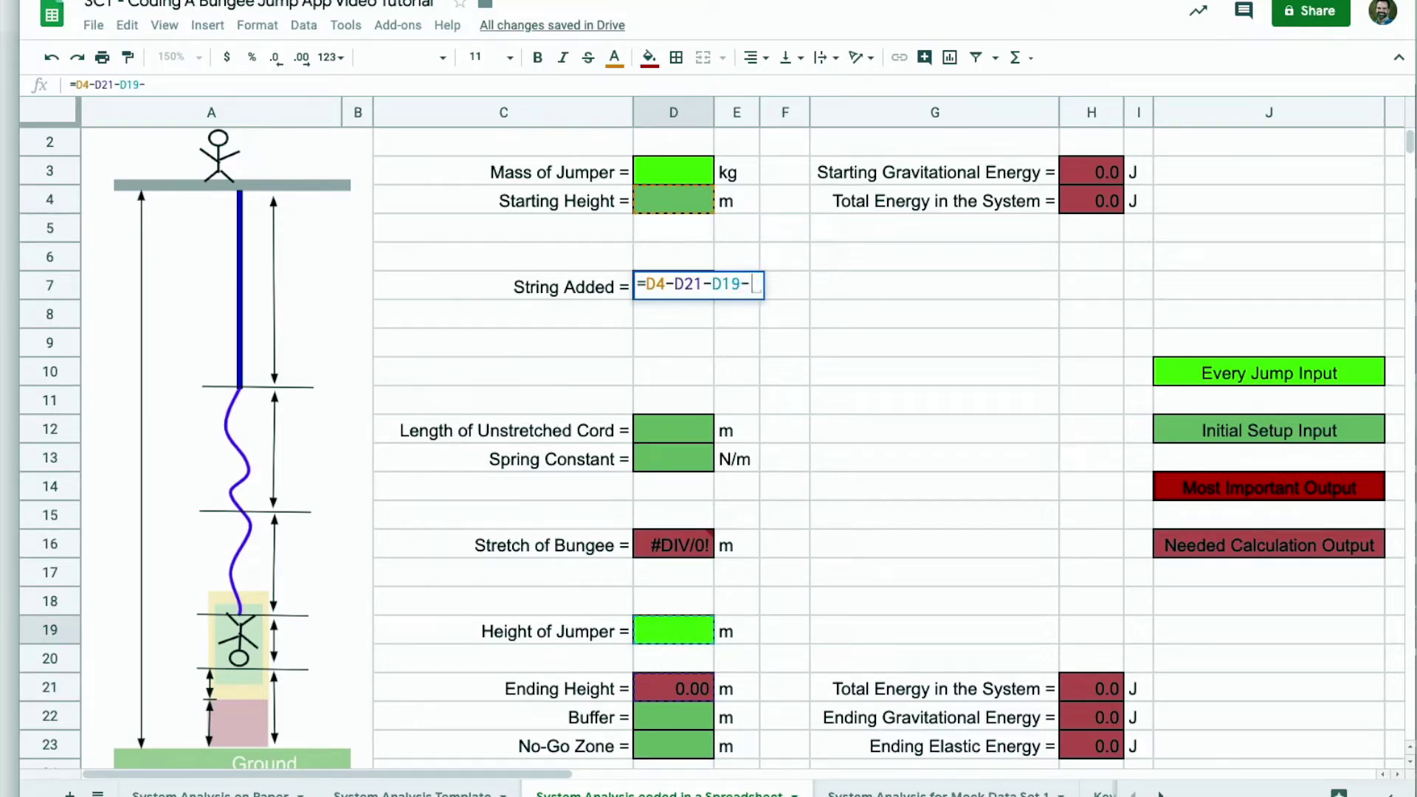
{"action": "left_click", "coordinate": [664, 435]}
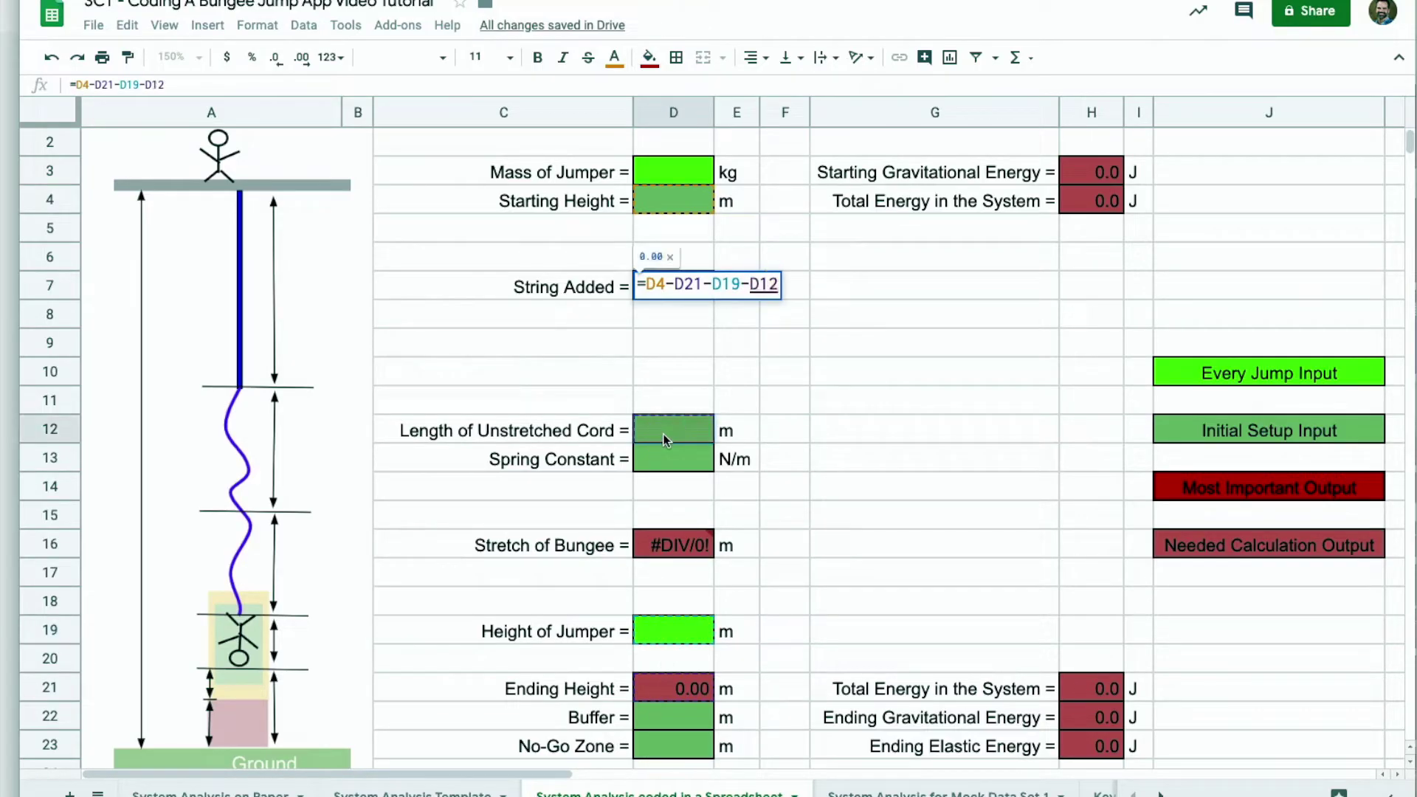
{"action": "type", "text": "-"}
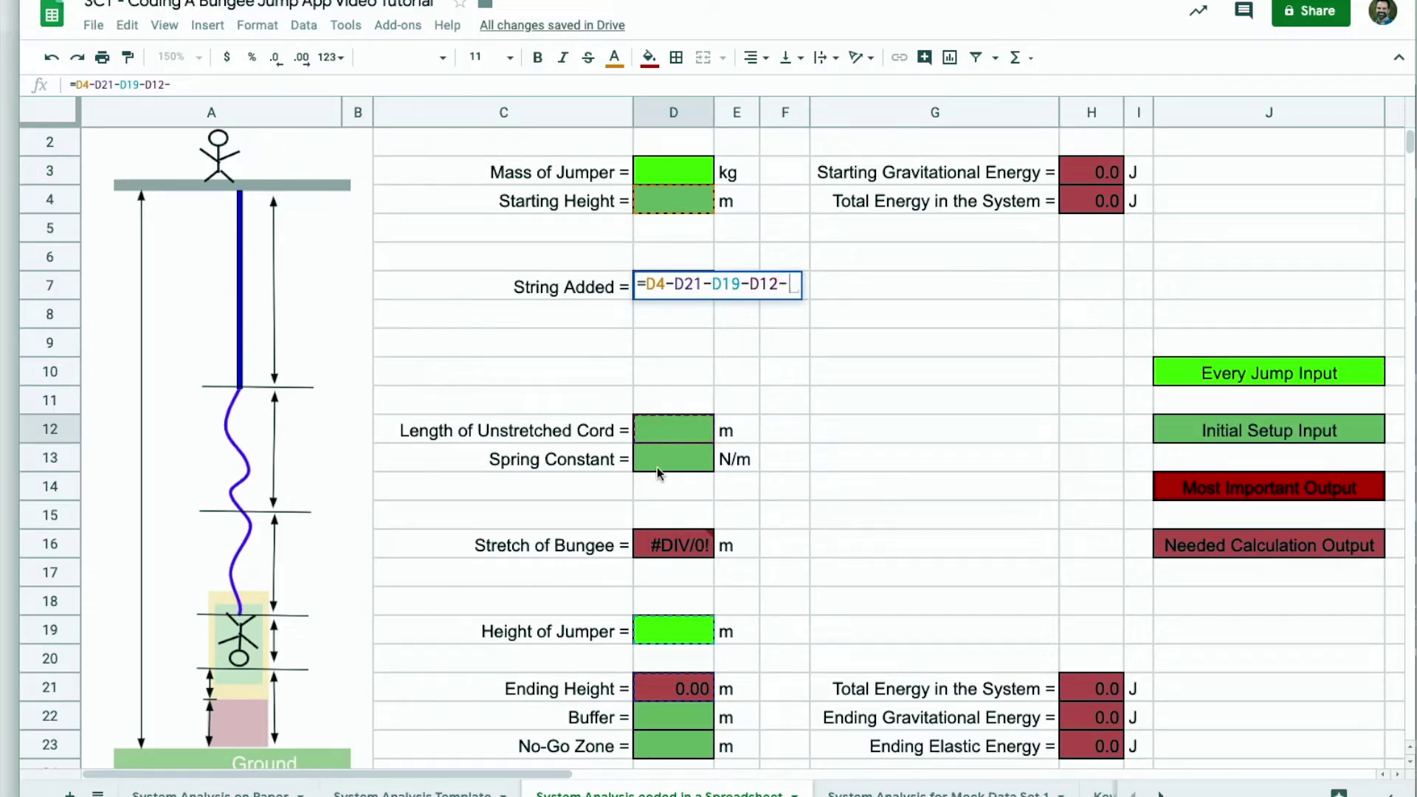
{"action": "left_click", "coordinate": [668, 546]}
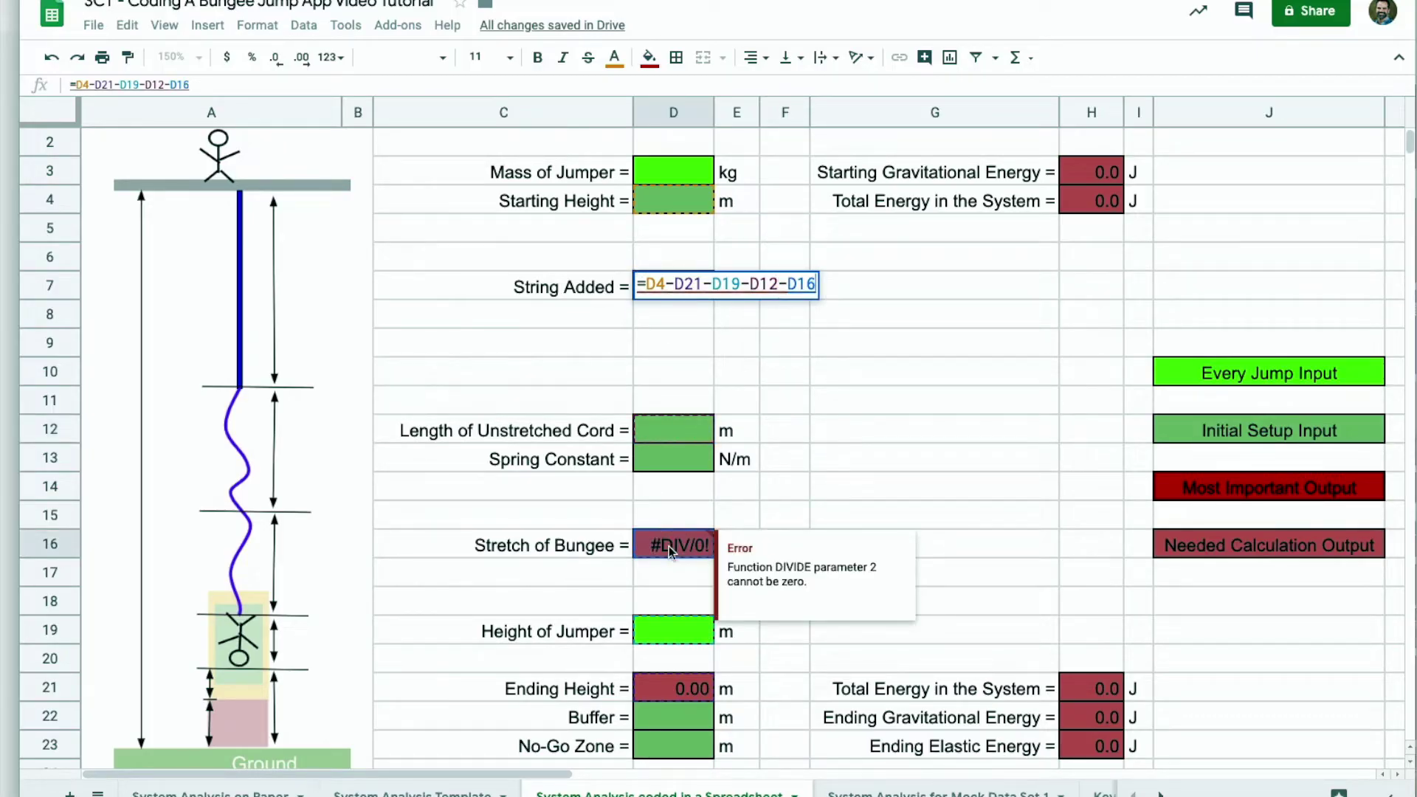
{"action": "key", "text": "Return"}
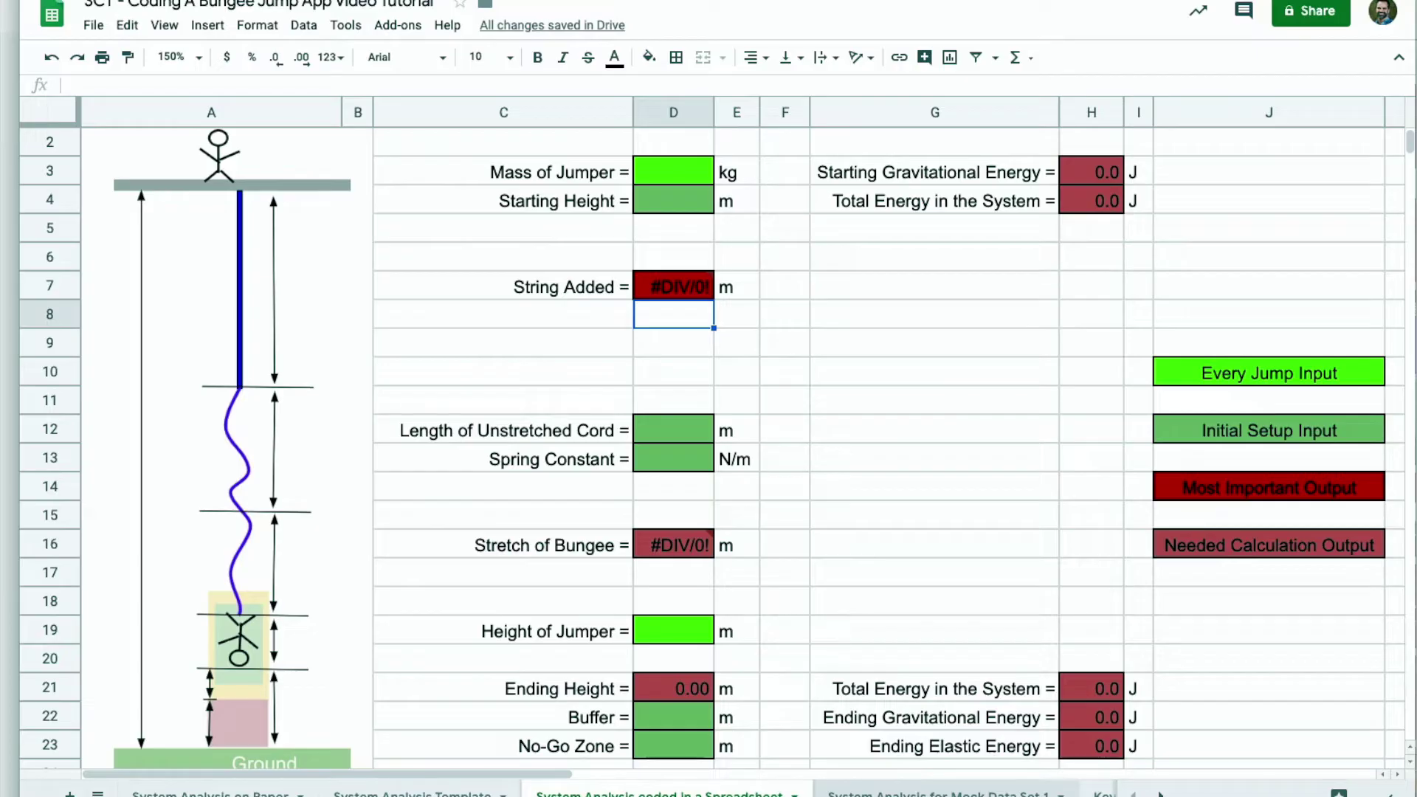
Switch to the 'System Analysis for Mock Data Set 1' sheet and move to cell N7.
{"action": "left_click", "coordinate": [941, 791]}
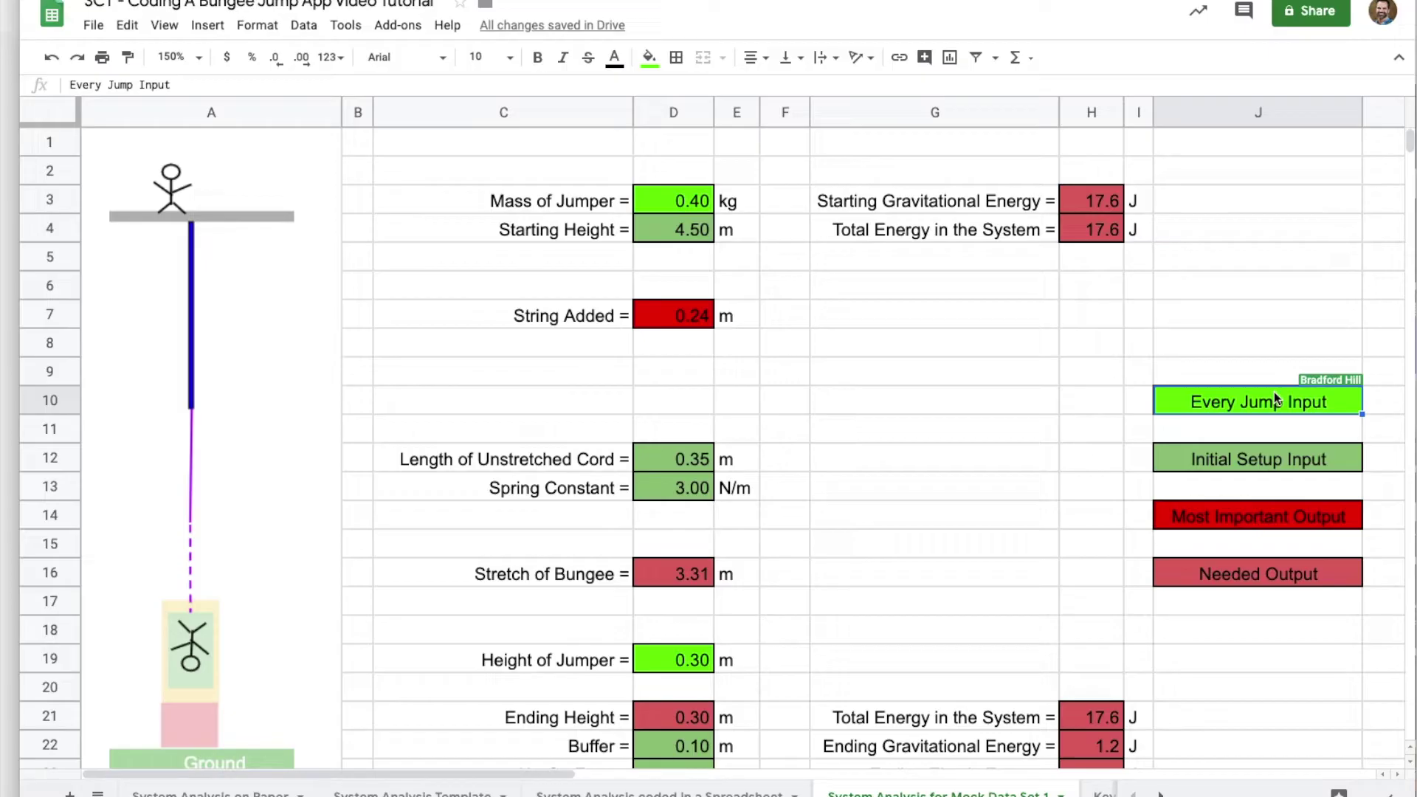
{"action": "key", "text": "Right"}
{"action": "key", "text": "Right"}
{"action": "key", "text": "Right"}
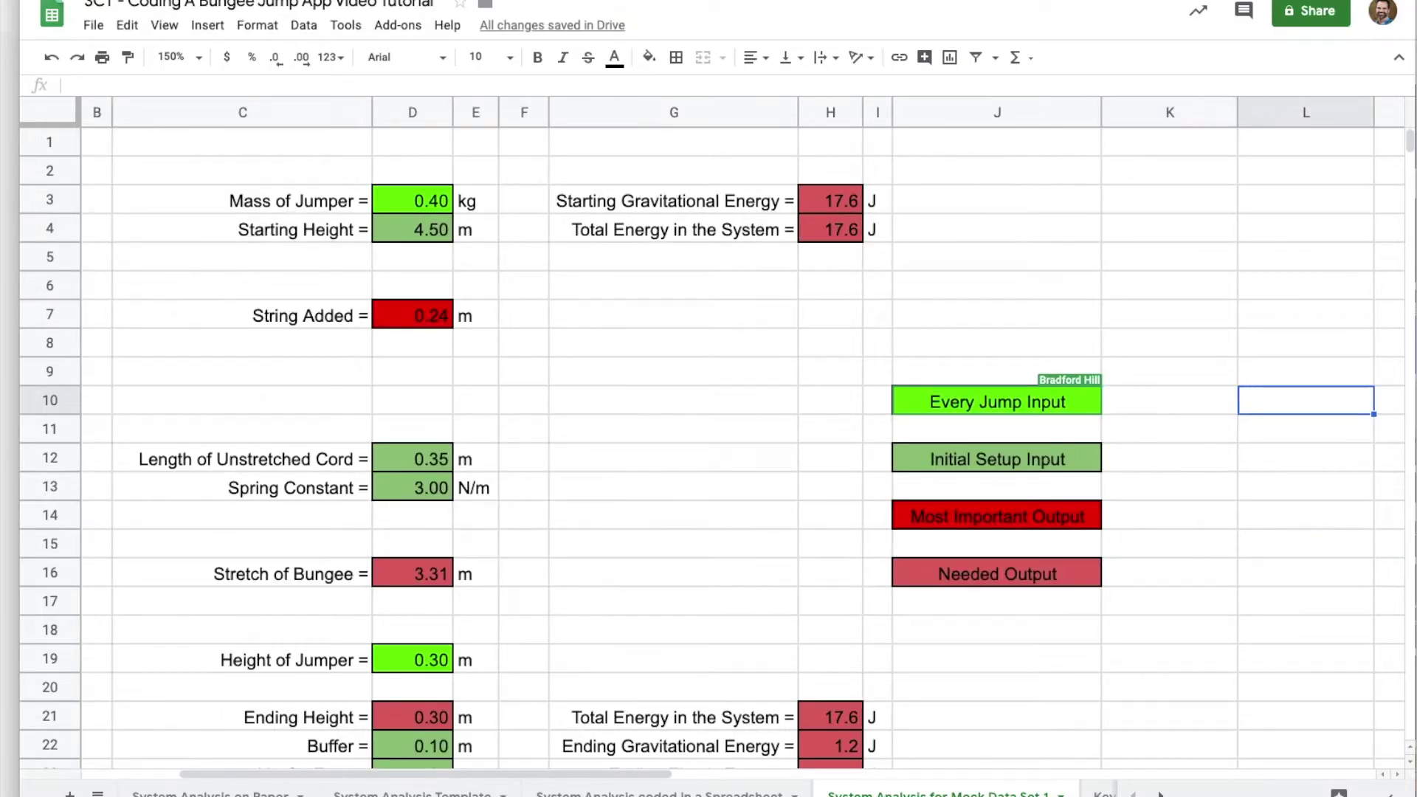
{"action": "key", "text": "Right"}
{"action": "key", "text": "Right"}
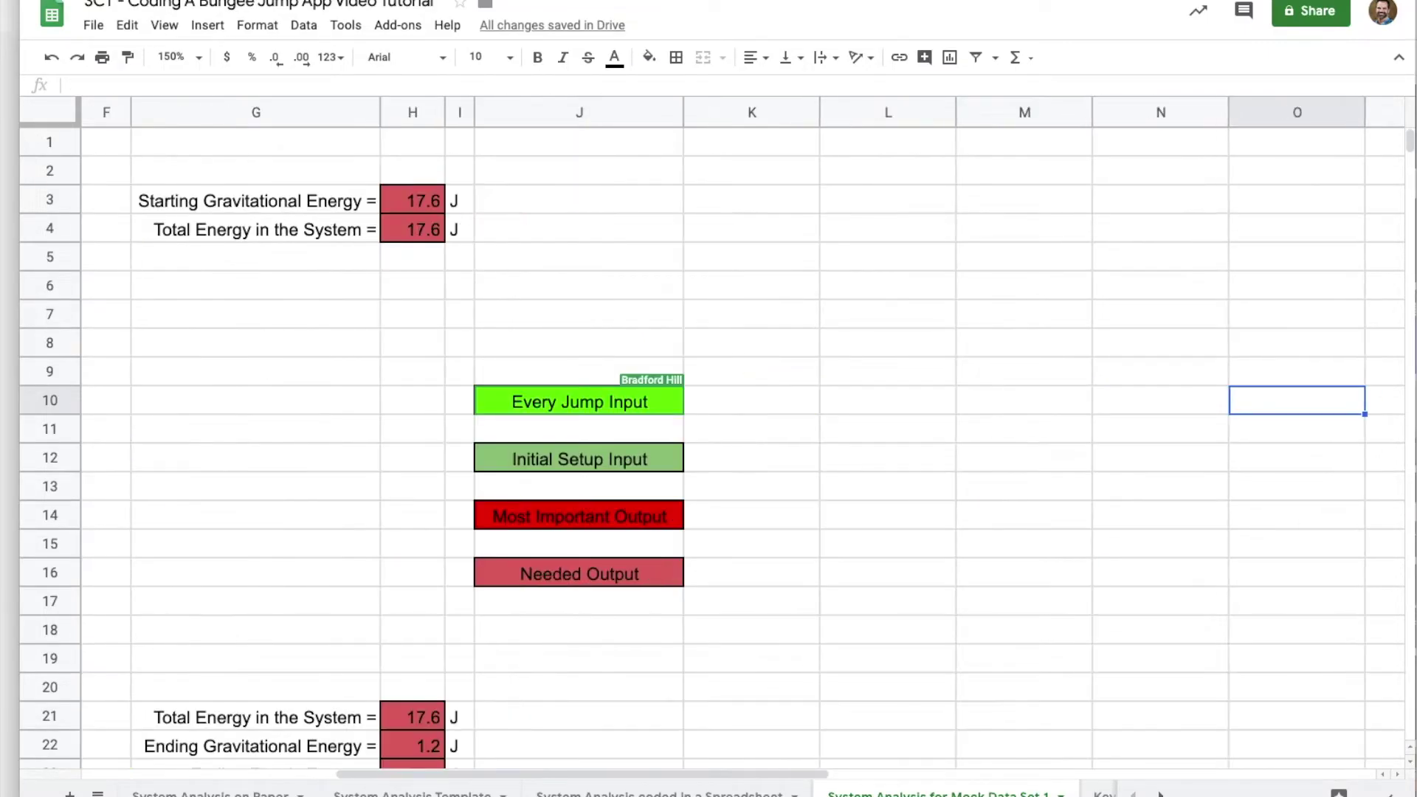
{"action": "key", "text": "Left"}
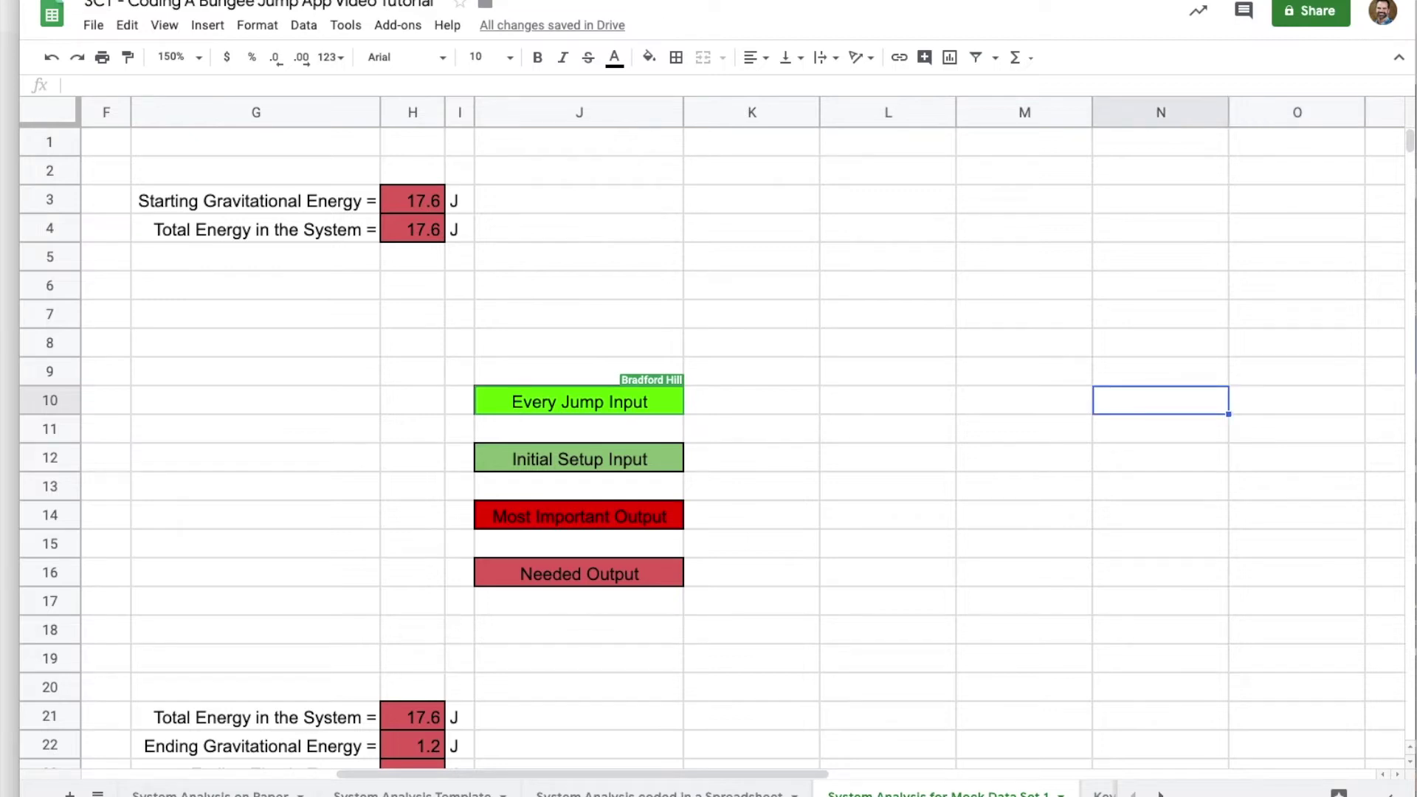
{"action": "key", "text": "Up"}
{"action": "key", "text": "Up"}
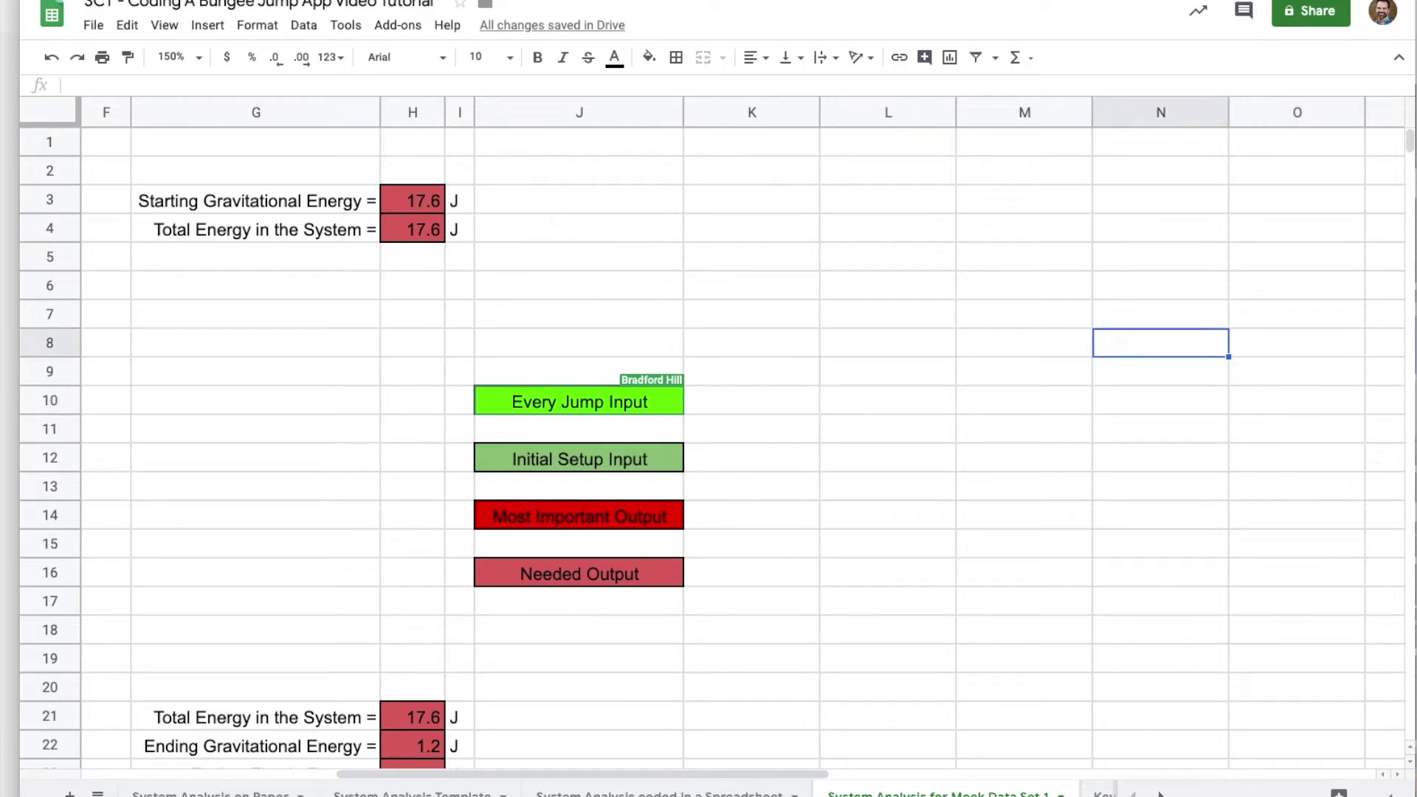
{"action": "key", "text": "Up"}
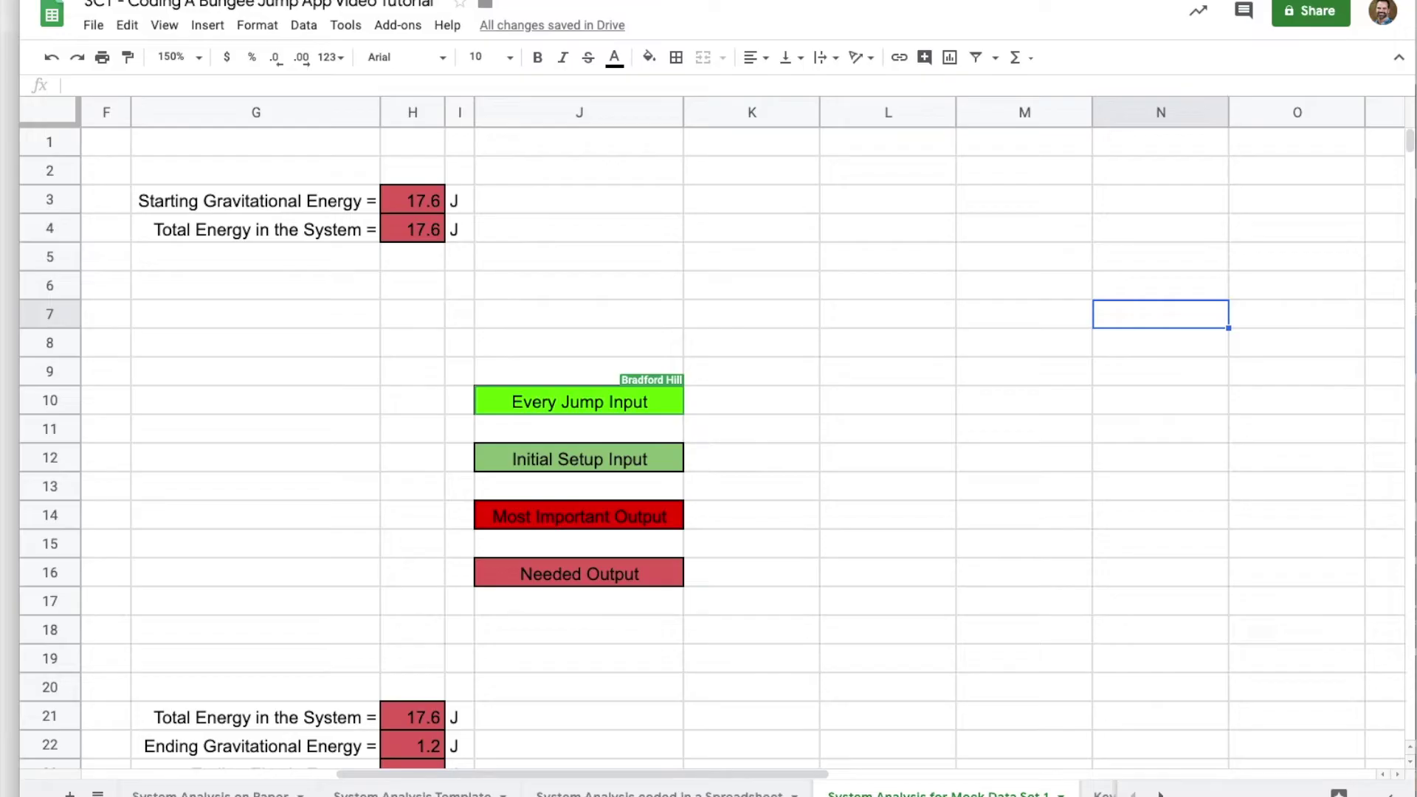
Type 'Positions' in N7 with '1 - Starting height', '2 - 3/4 Height', '3 - 1/4 Height', '4 - Ending Height' below.
{"action": "type", "text": "Pos"}
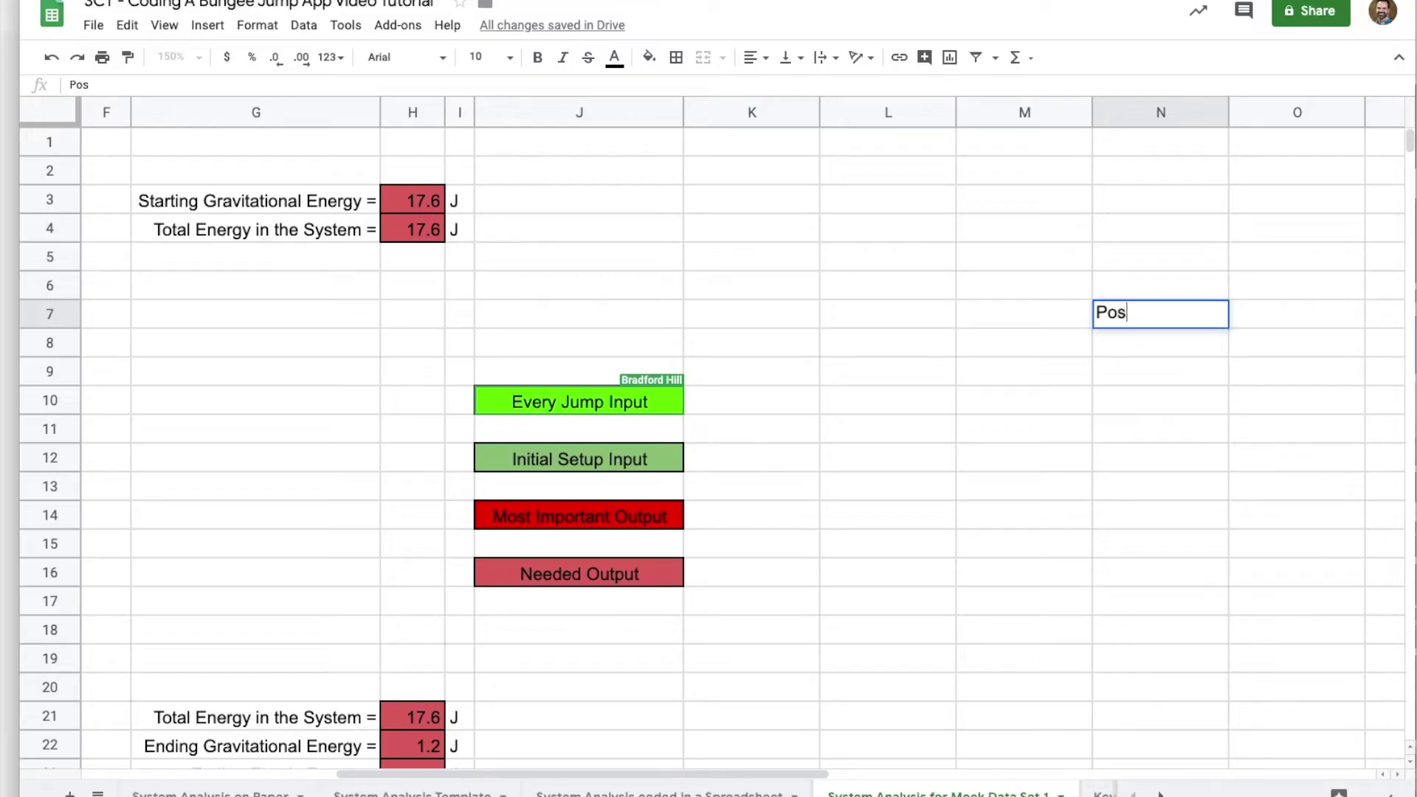
{"action": "type", "text": "is"}
{"action": "key", "text": "BackSpace"}
{"action": "type", "text": "tions"}
{"action": "key", "text": "Return"}
{"action": "type", "text": "1"}
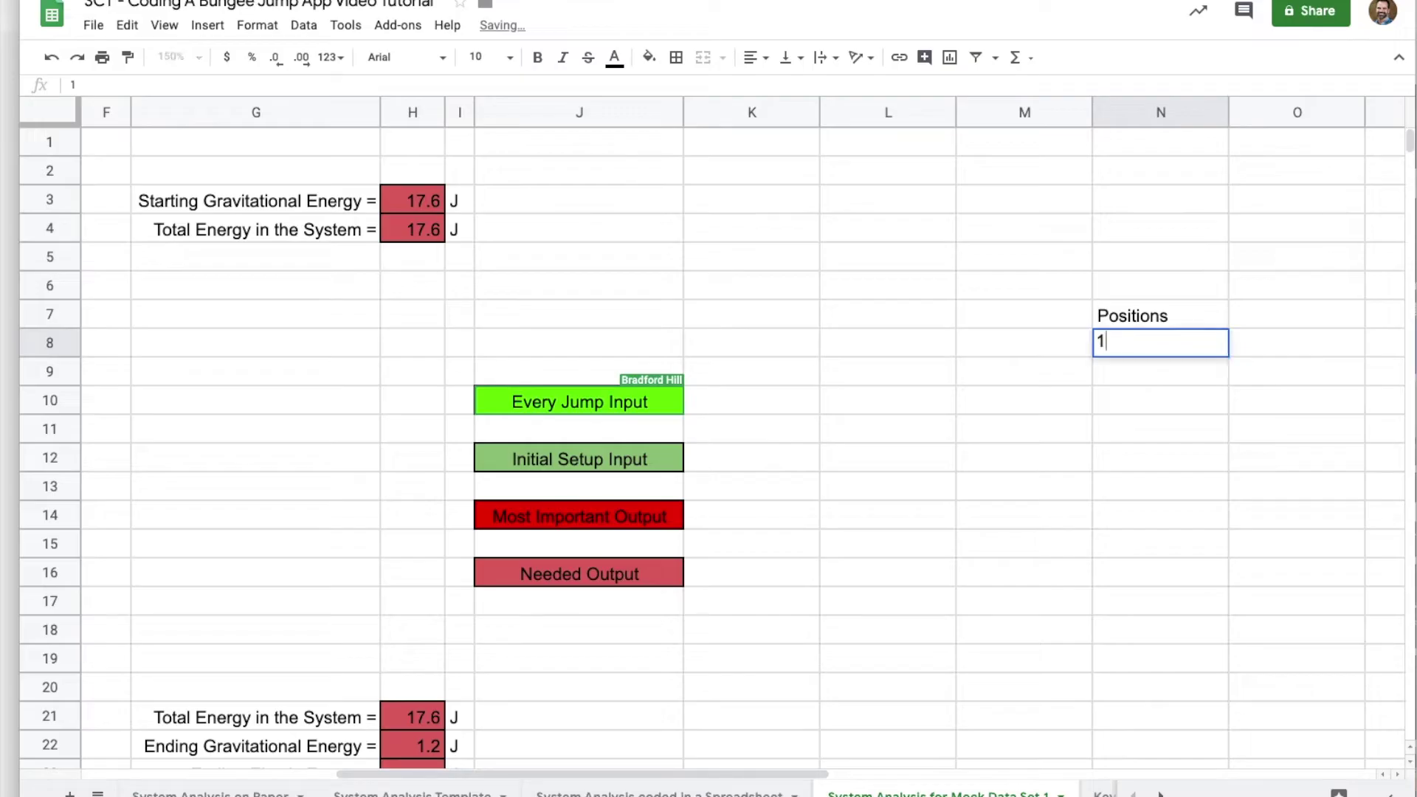
{"action": "type", "text": " - Star"}
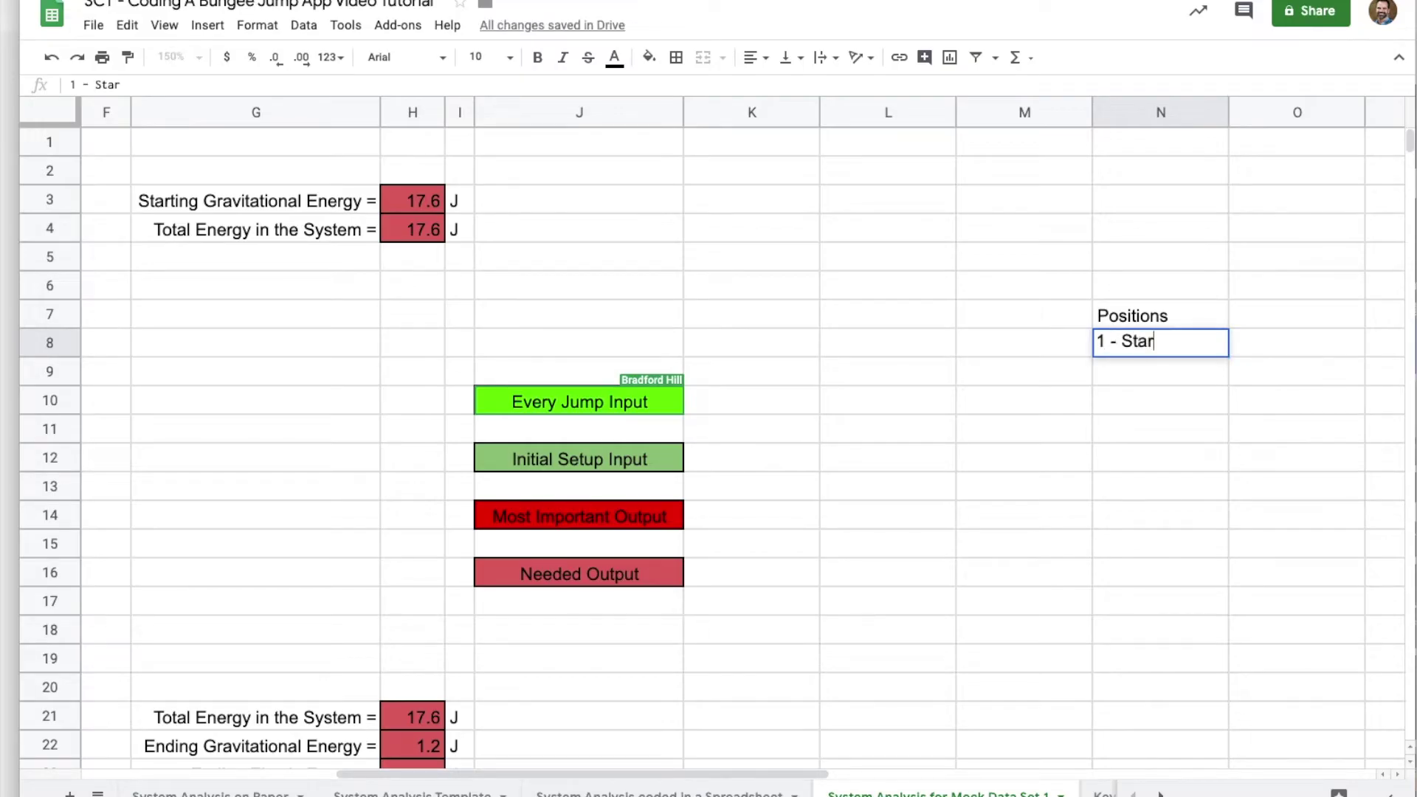
{"action": "type", "text": "ting height"}
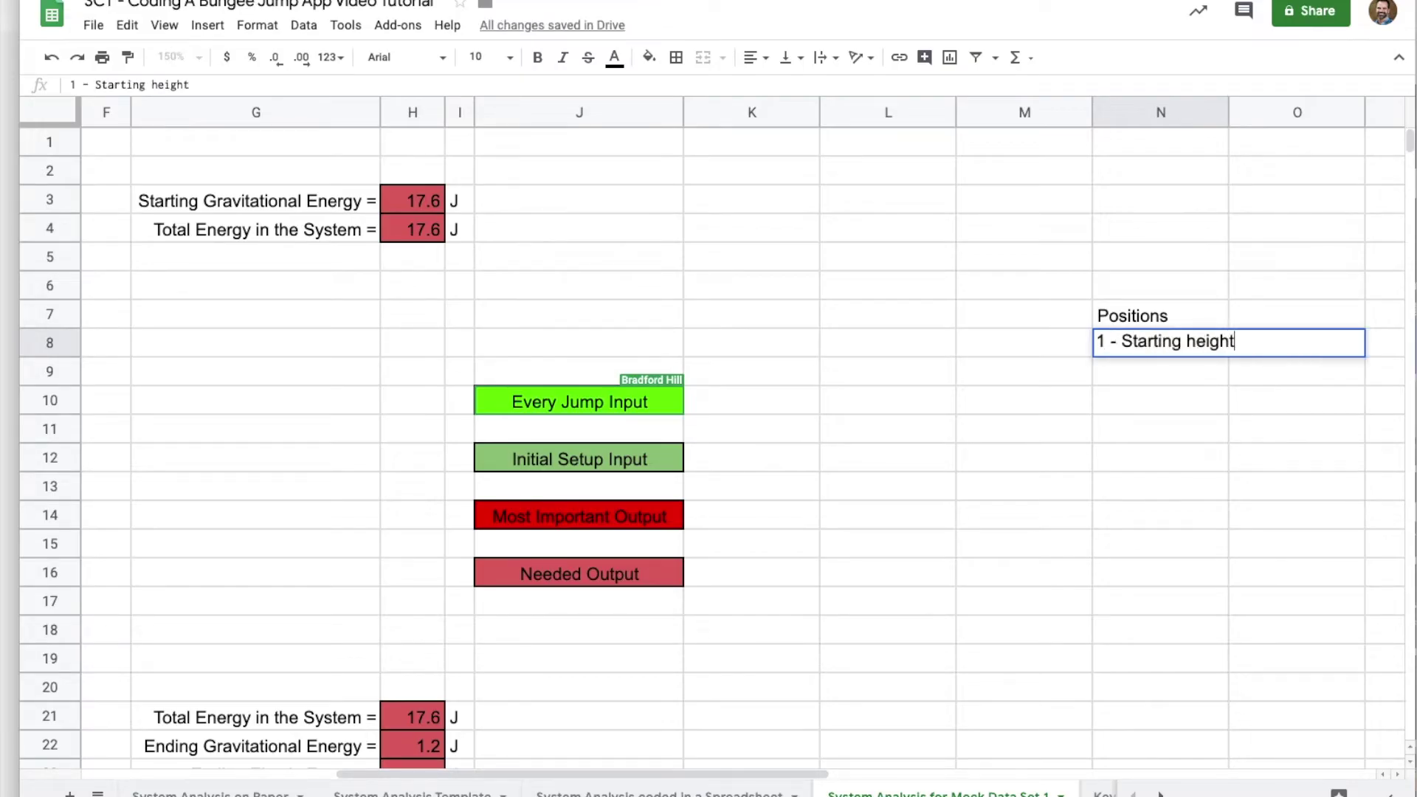
{"action": "key", "text": "Return"}
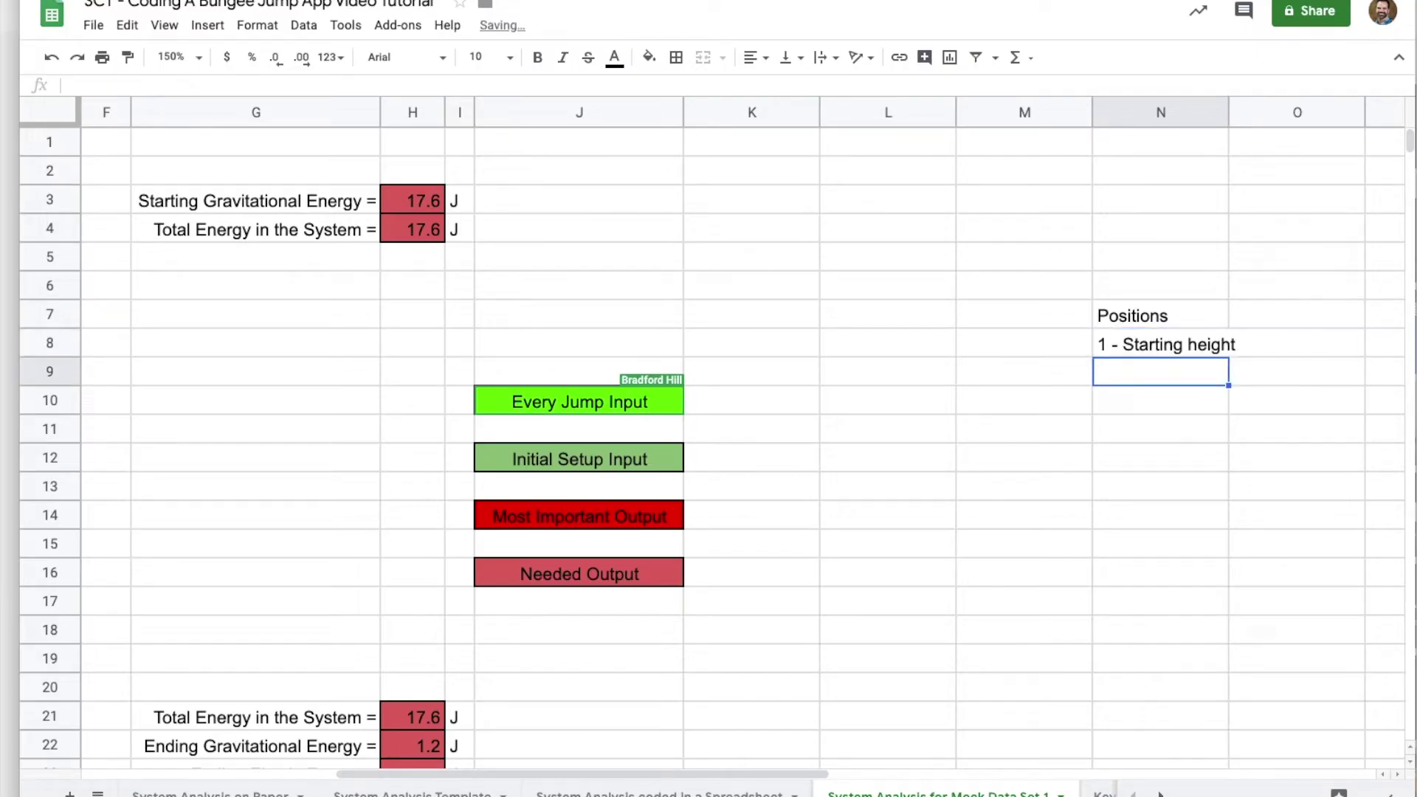
{"action": "type", "text": "2 -"}
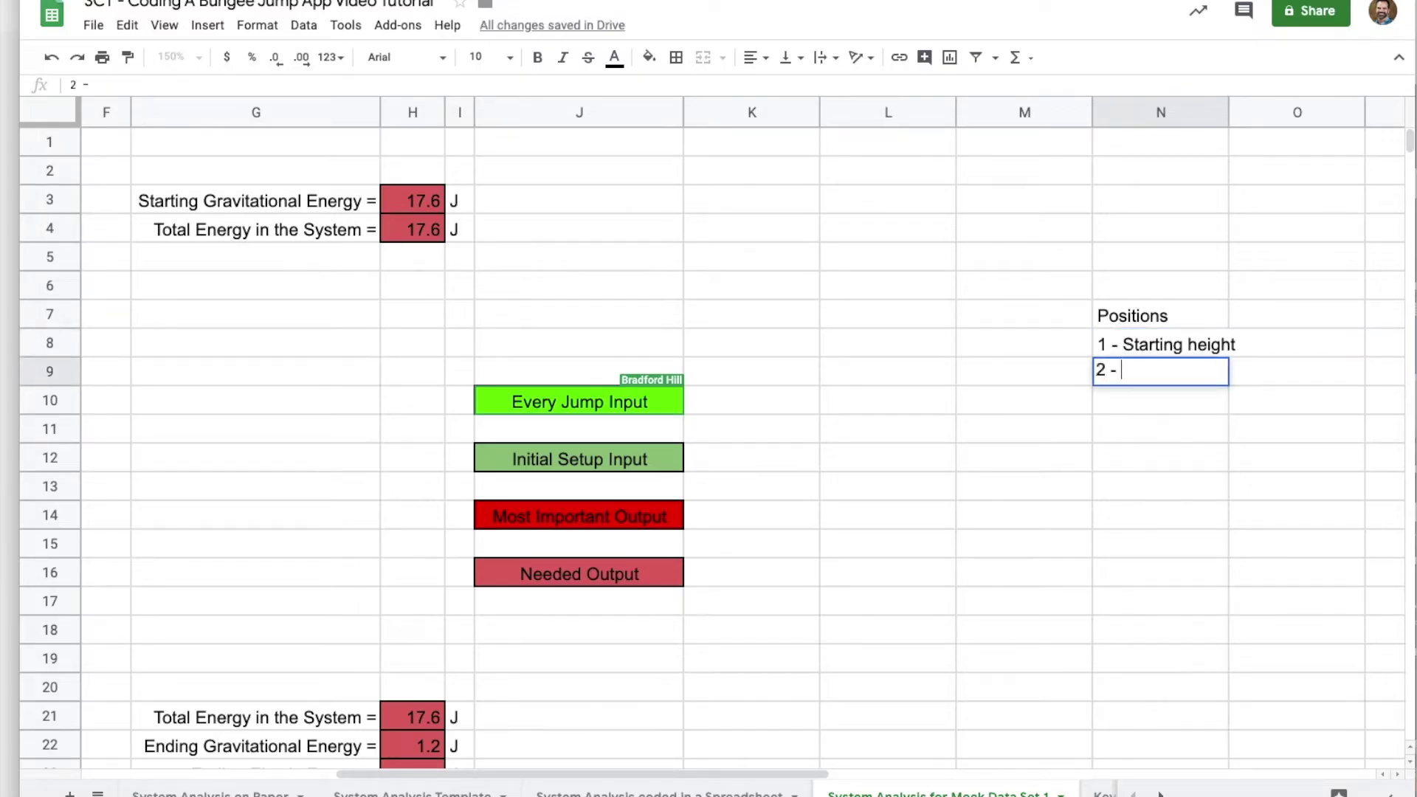
{"action": "type", "text": " 3/4 Height"}
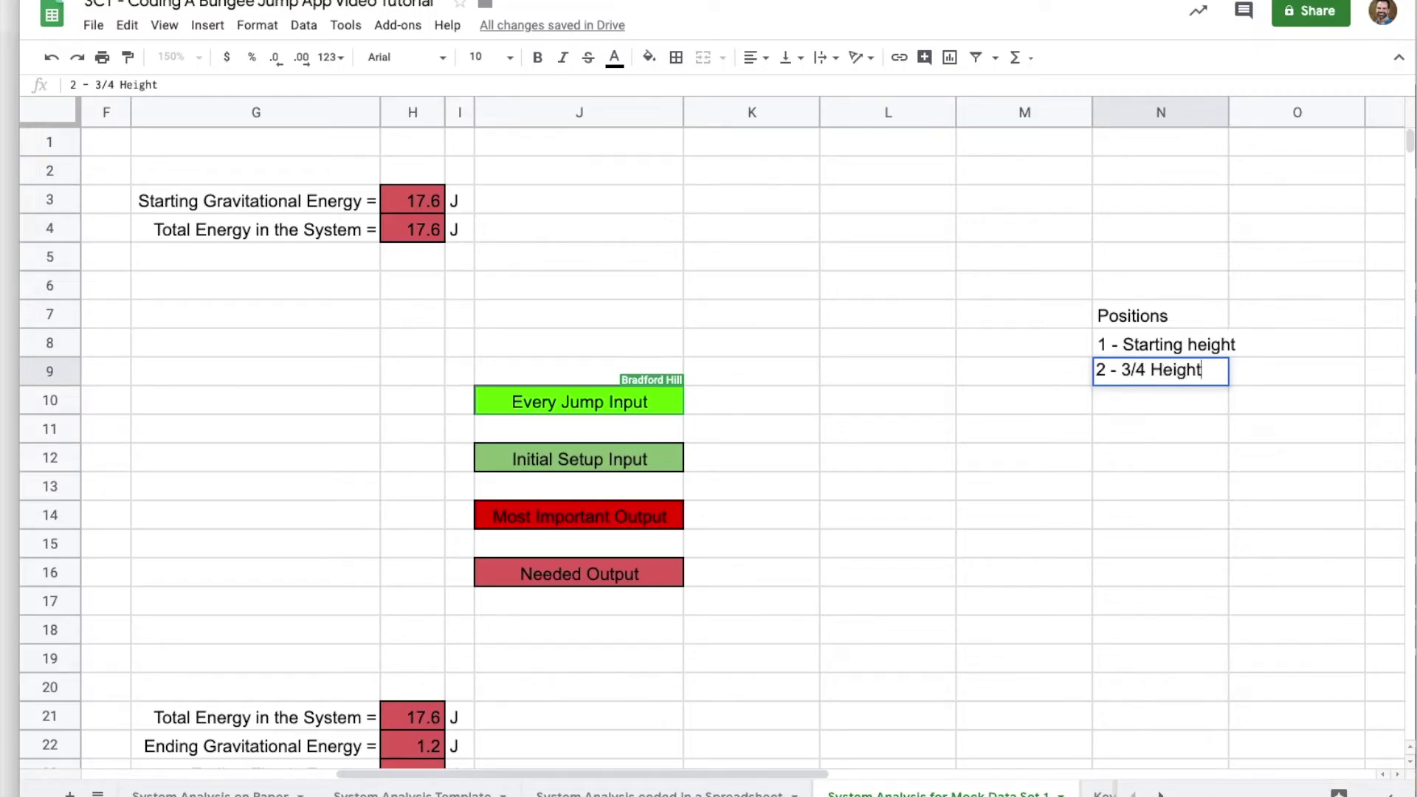
{"action": "key", "text": "Return"}
{"action": "type", "text": "3 "}
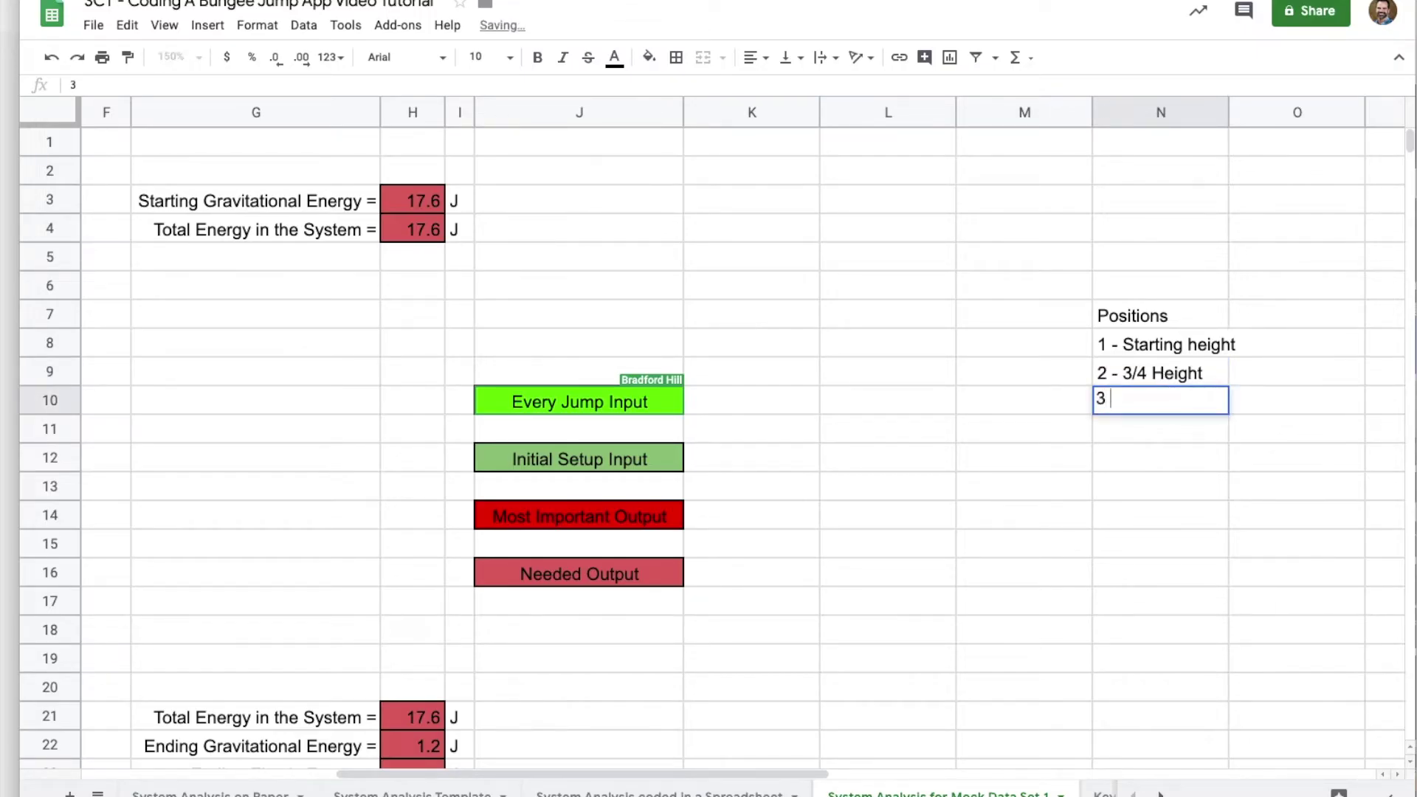
{"action": "type", "text": "- 1/"}
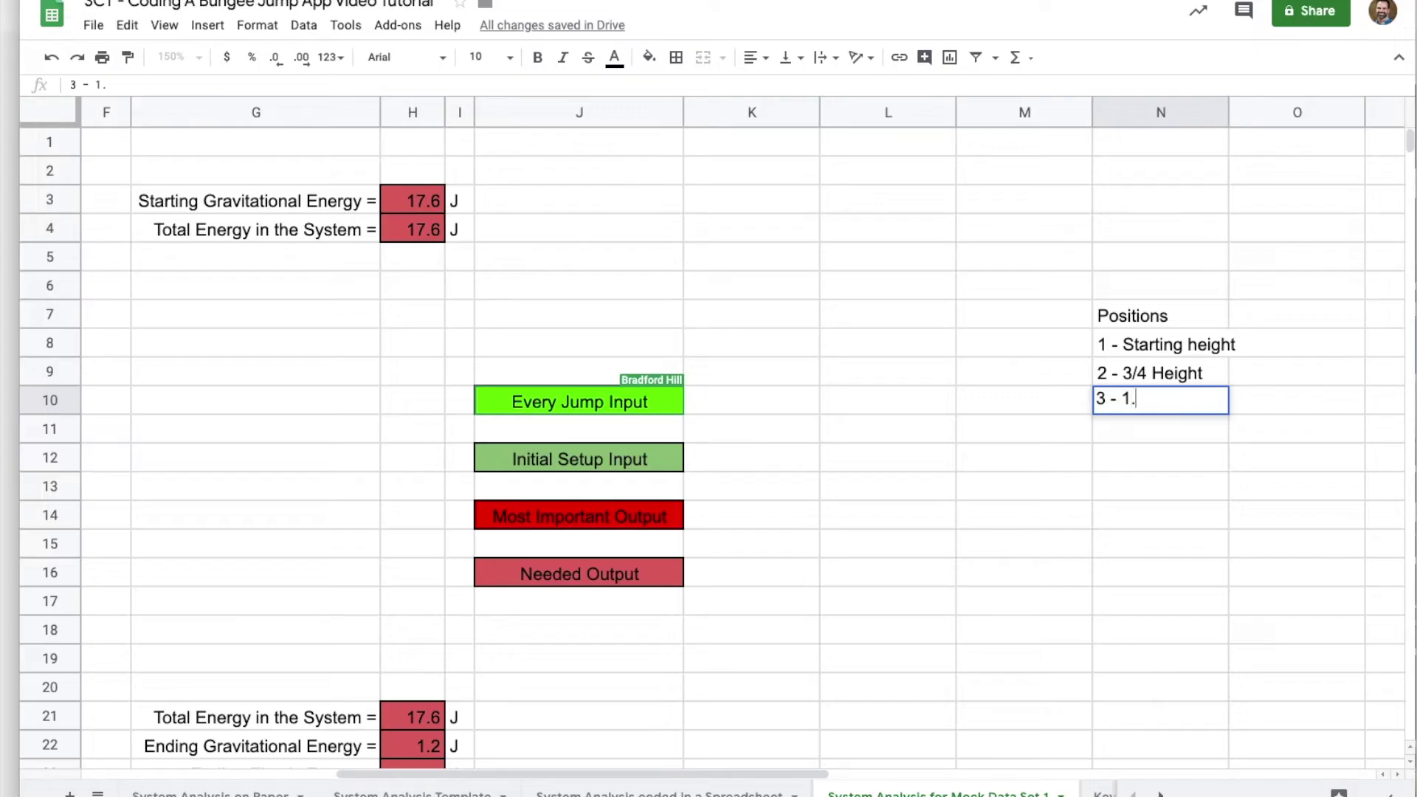
{"action": "type", "text": "4 Height"}
{"action": "key", "text": "Return"}
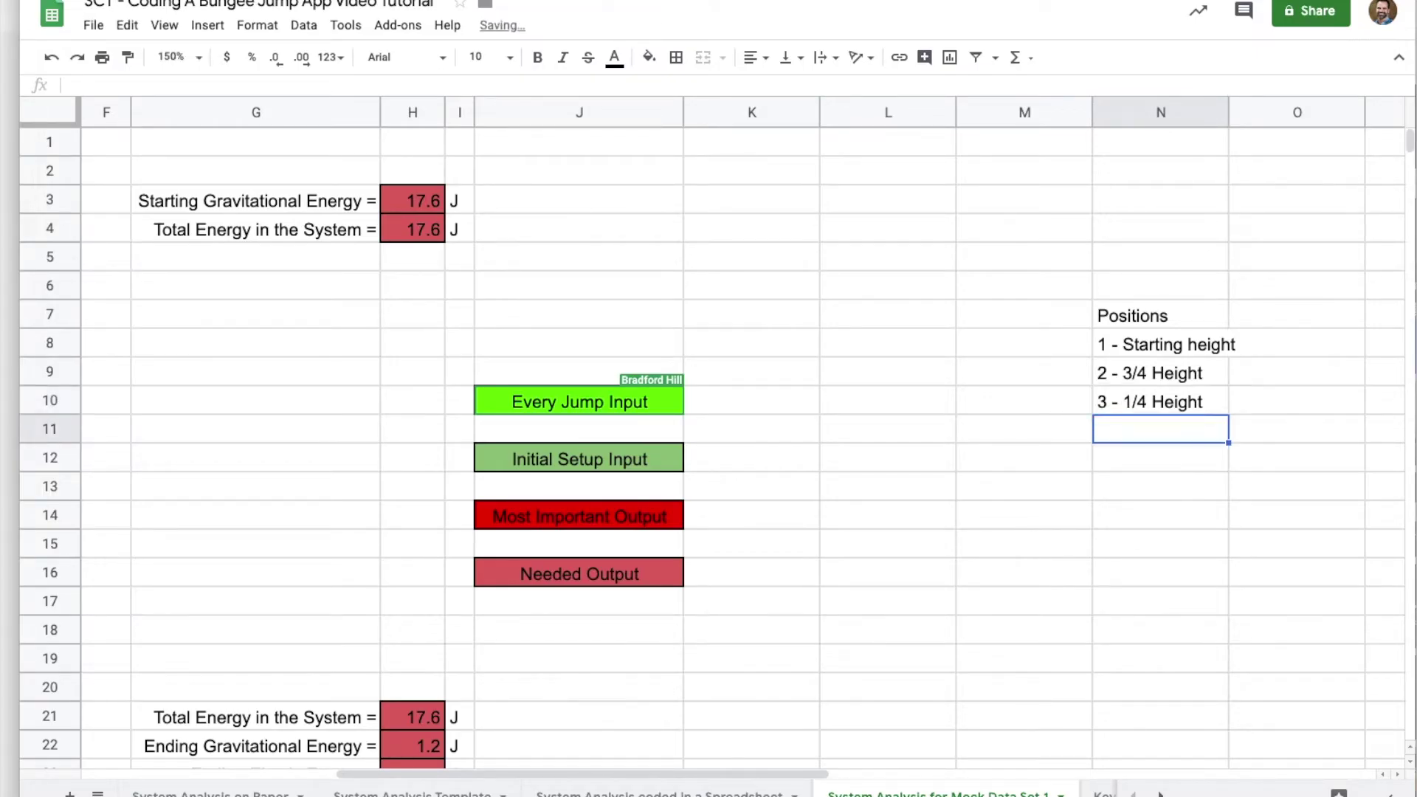
{"action": "type", "text": "4 -"}
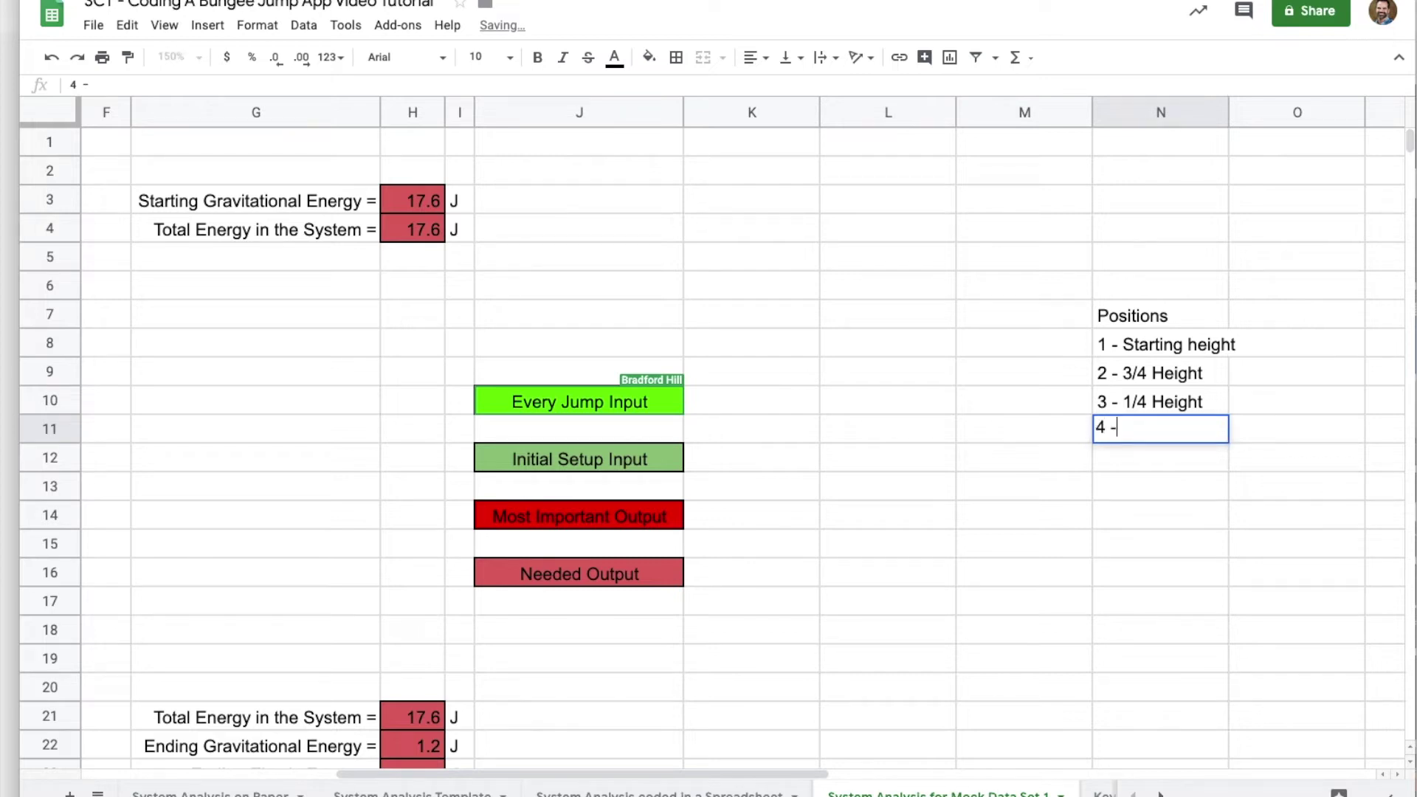
{"action": "type", "text": " Ending "}
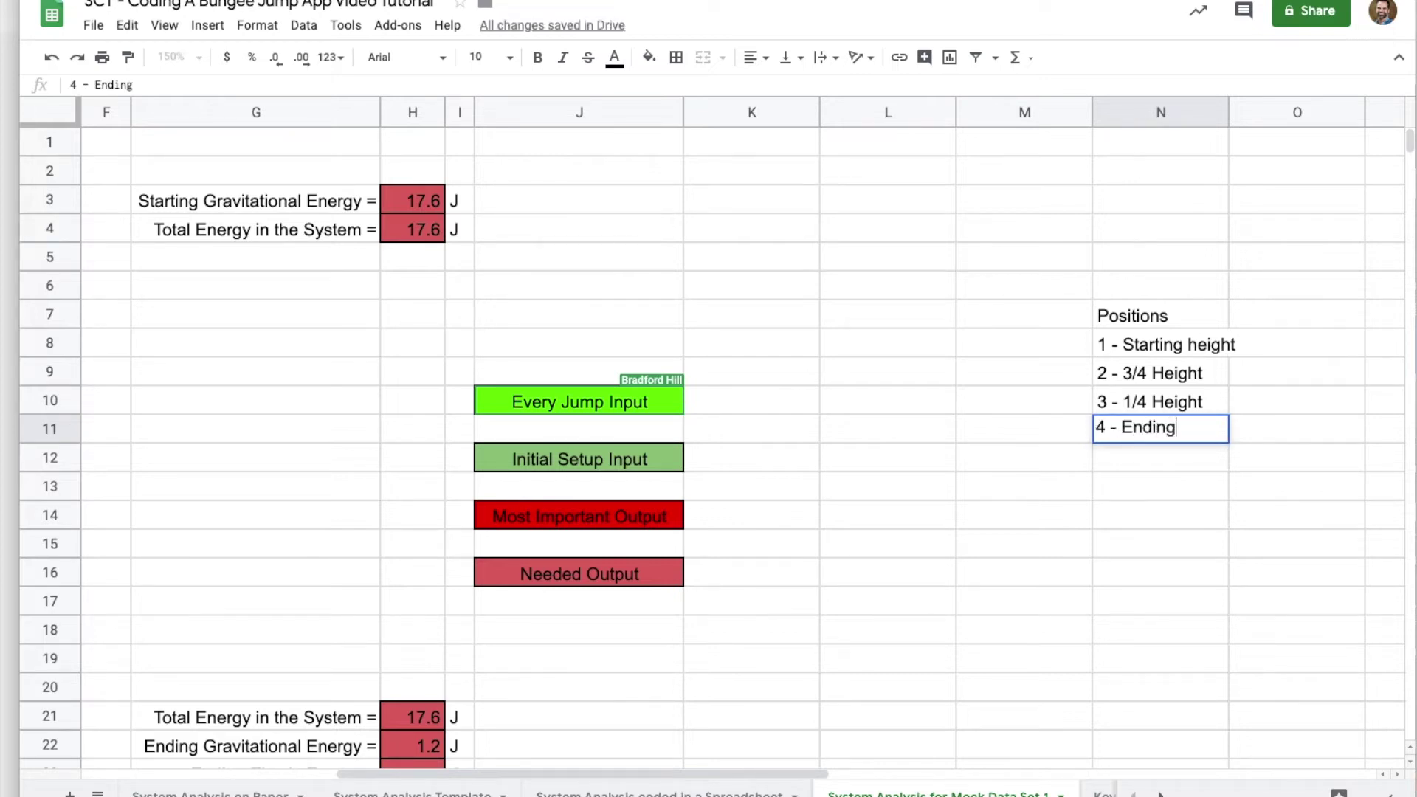
{"action": "type", "text": "Height"}
{"action": "key", "text": "Return"}
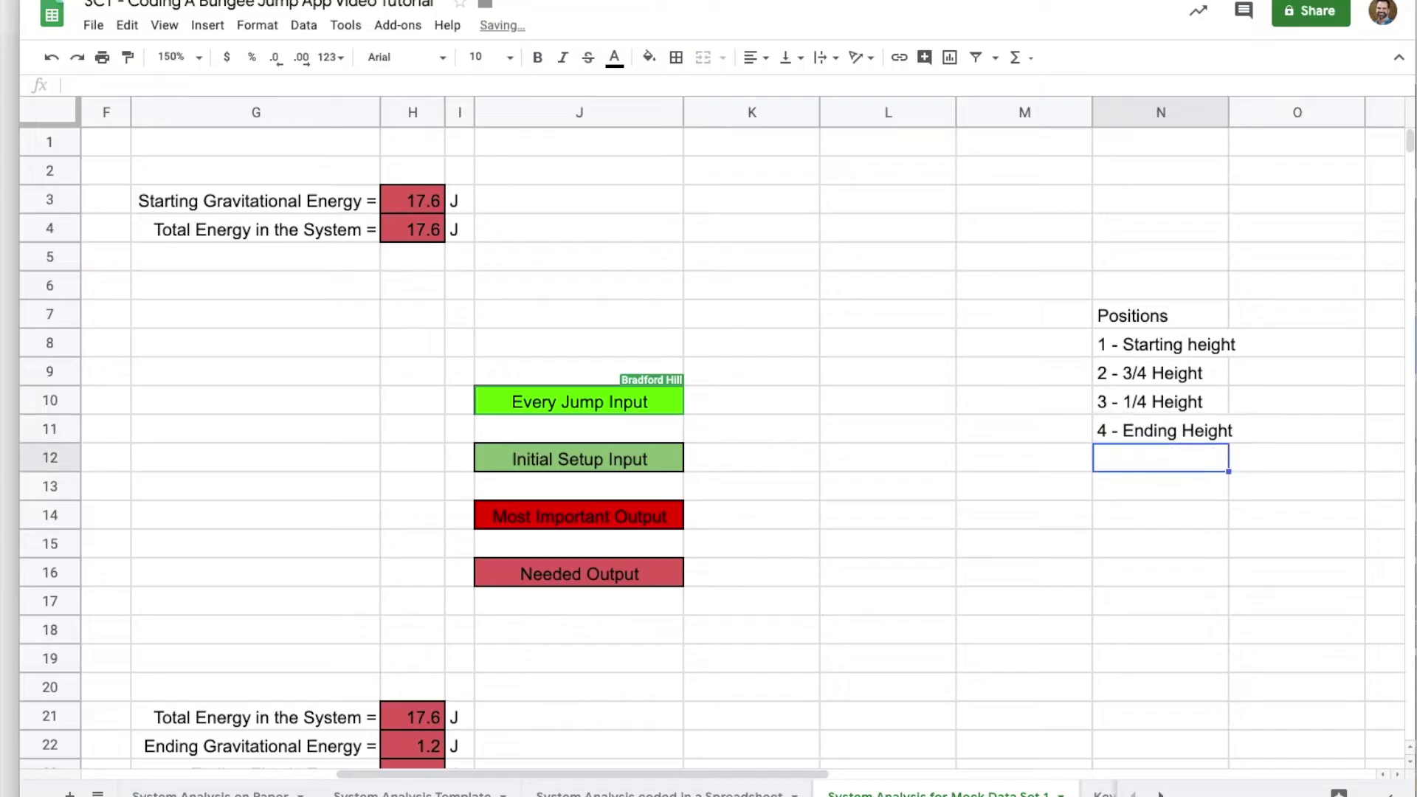
Add Eg, Ek, Ee and Etotal headers across O7:R7.
{"action": "left_click", "coordinate": [1265, 324]}
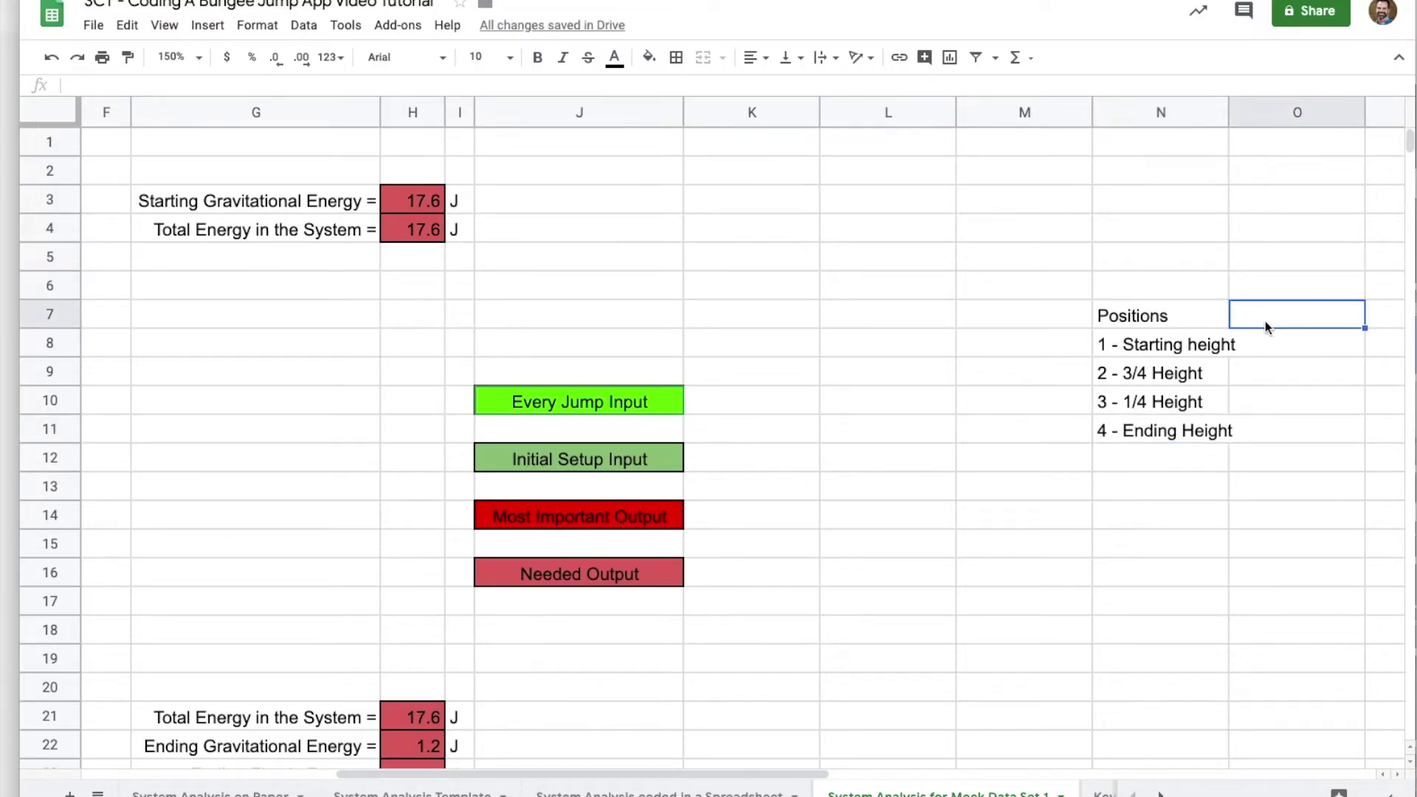
{"action": "type", "text": "Eg"}
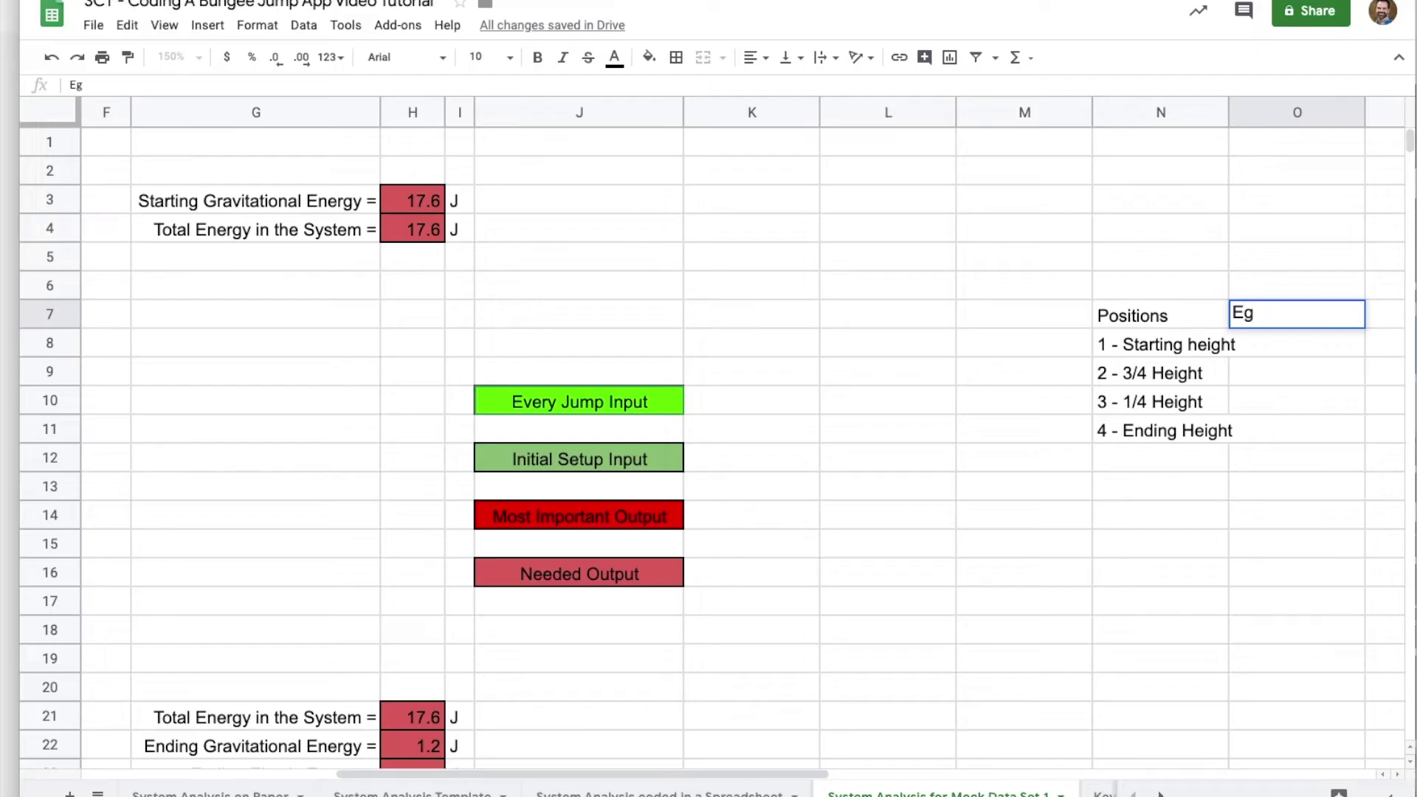
{"action": "key", "text": "Tab"}
{"action": "type", "text": "Ek"}
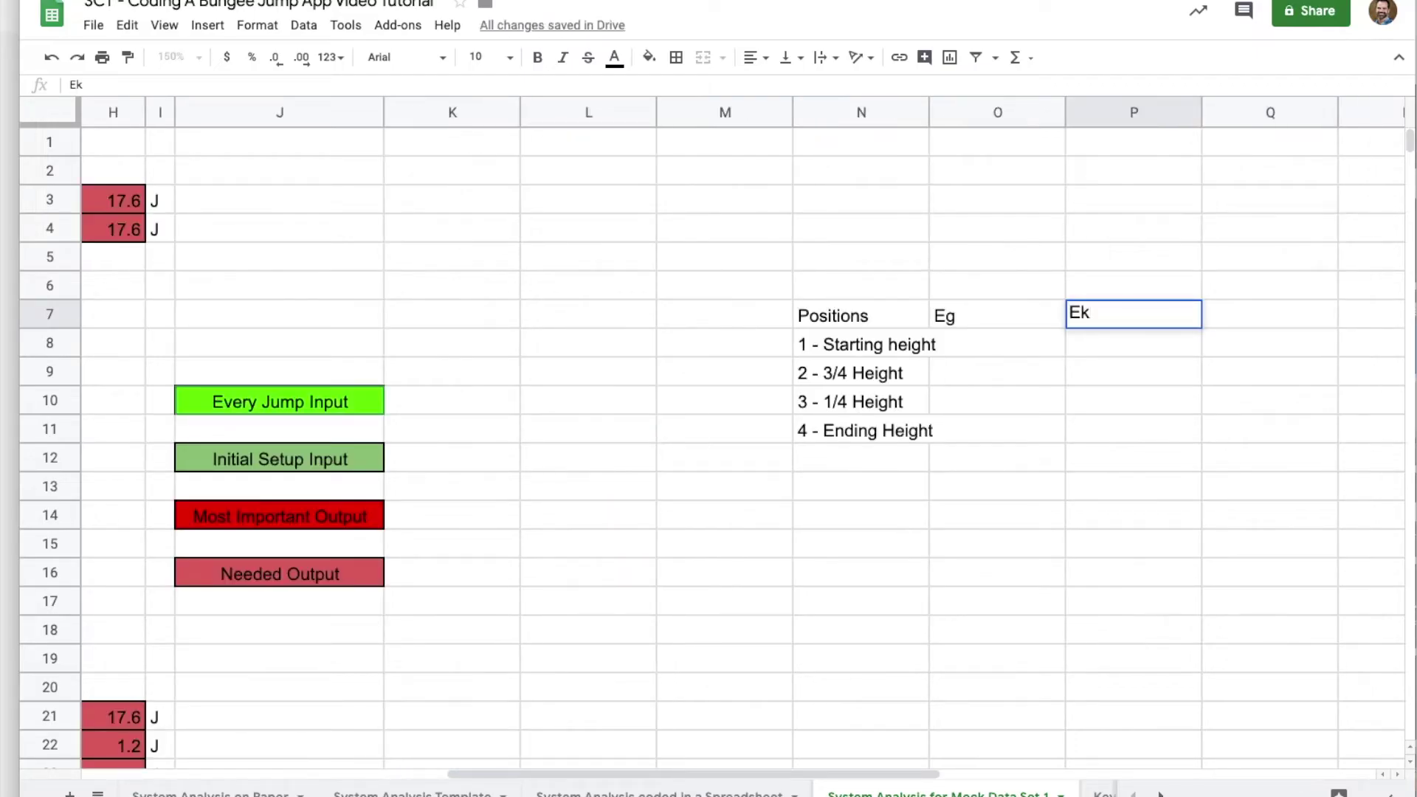
{"action": "key", "text": "Tab"}
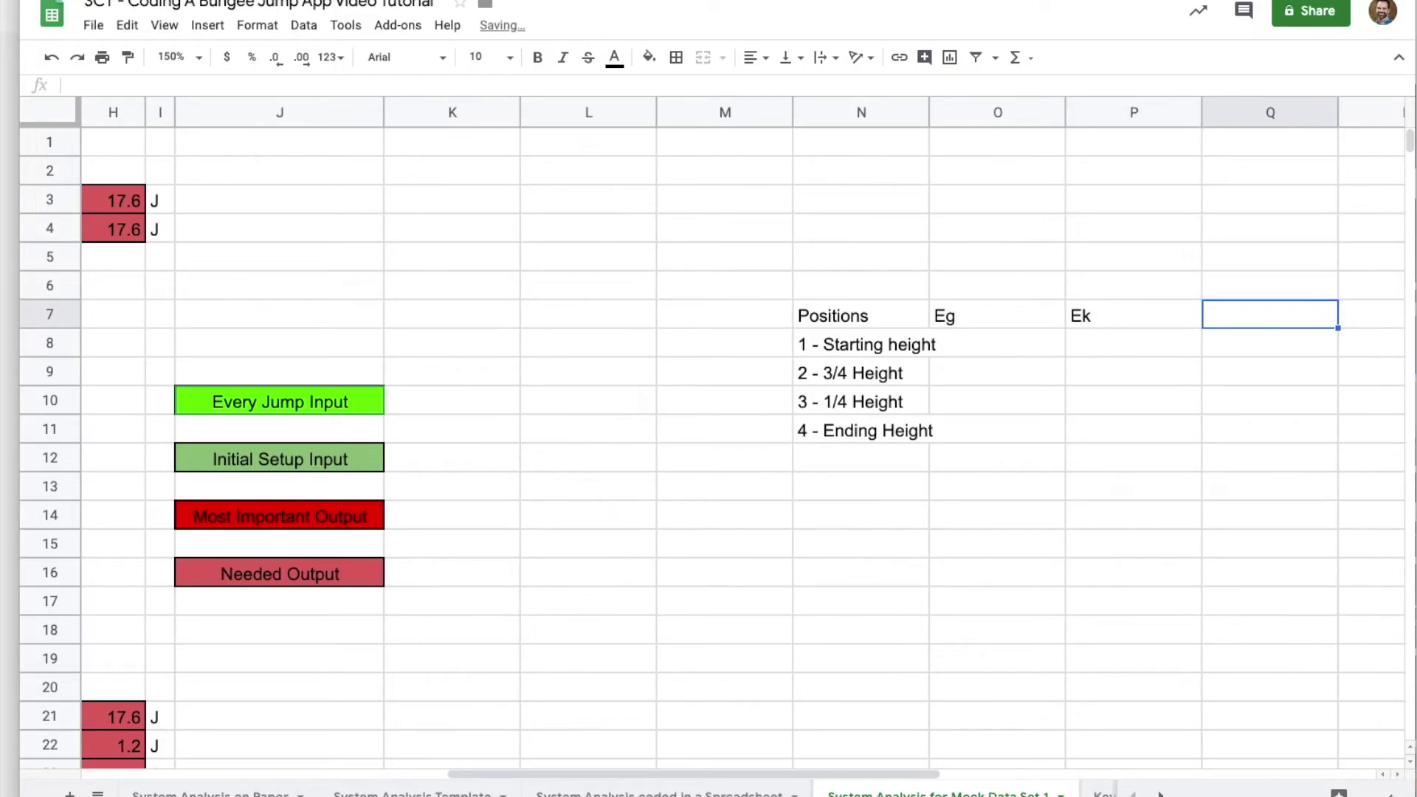
{"action": "type", "text": "Ee"}
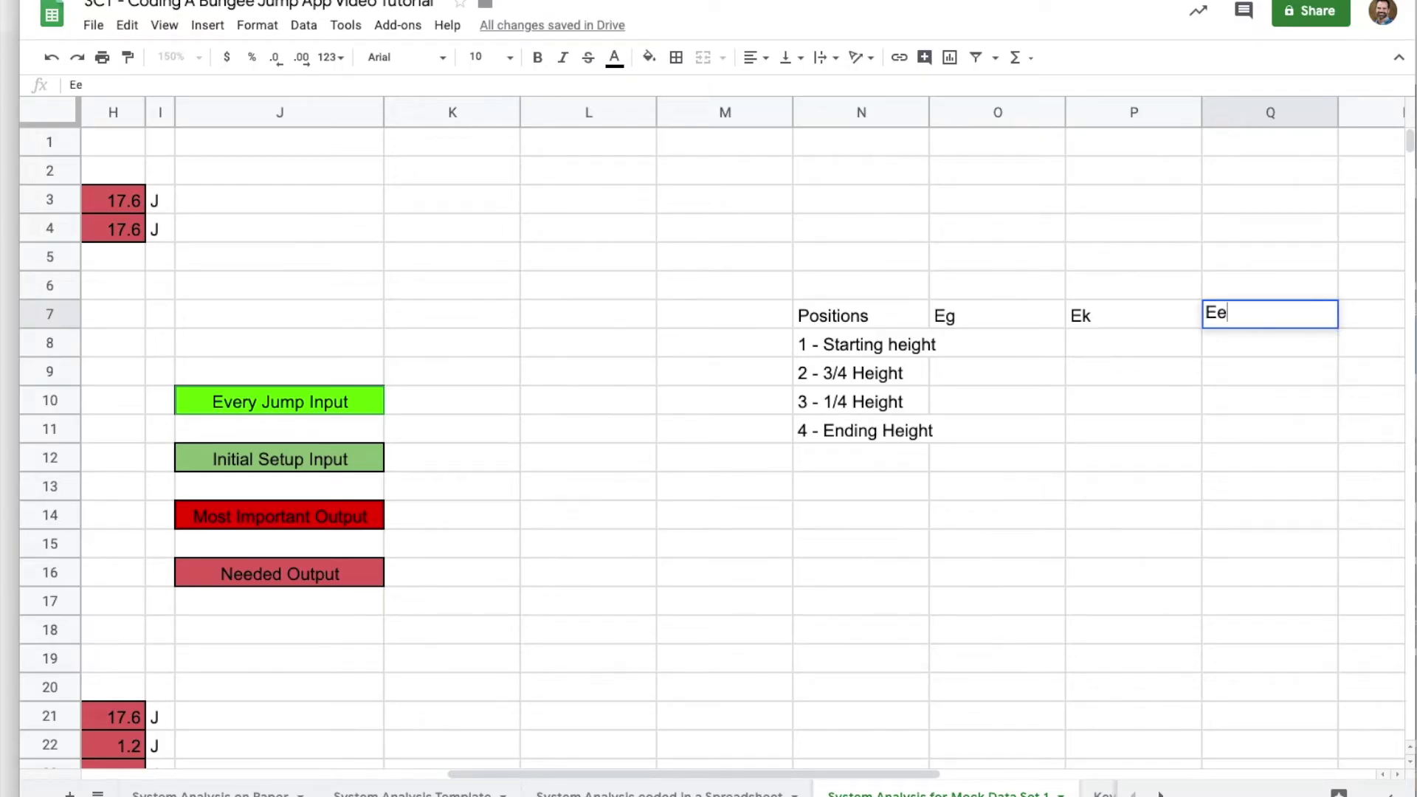
{"action": "key", "text": "Tab"}
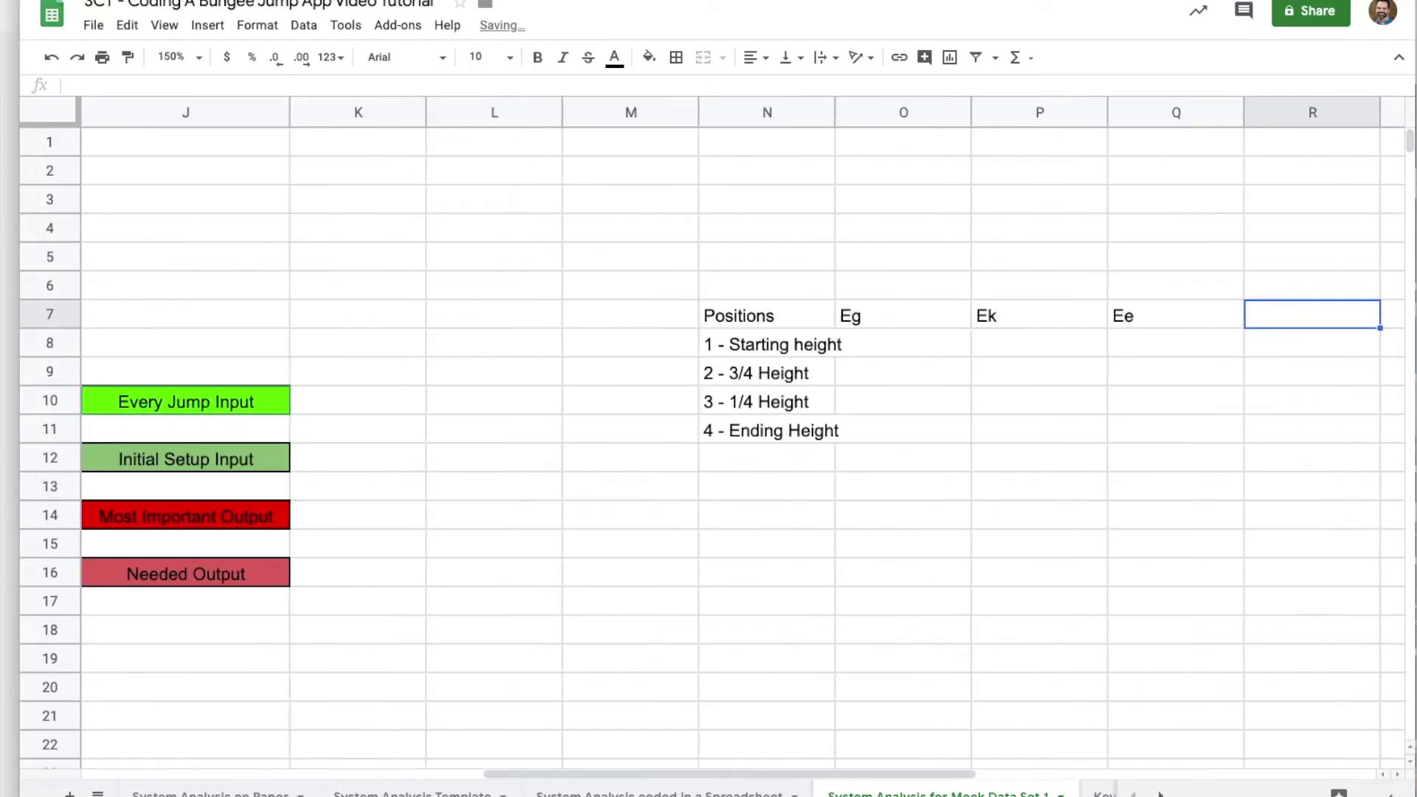
{"action": "type", "text": "Et"}
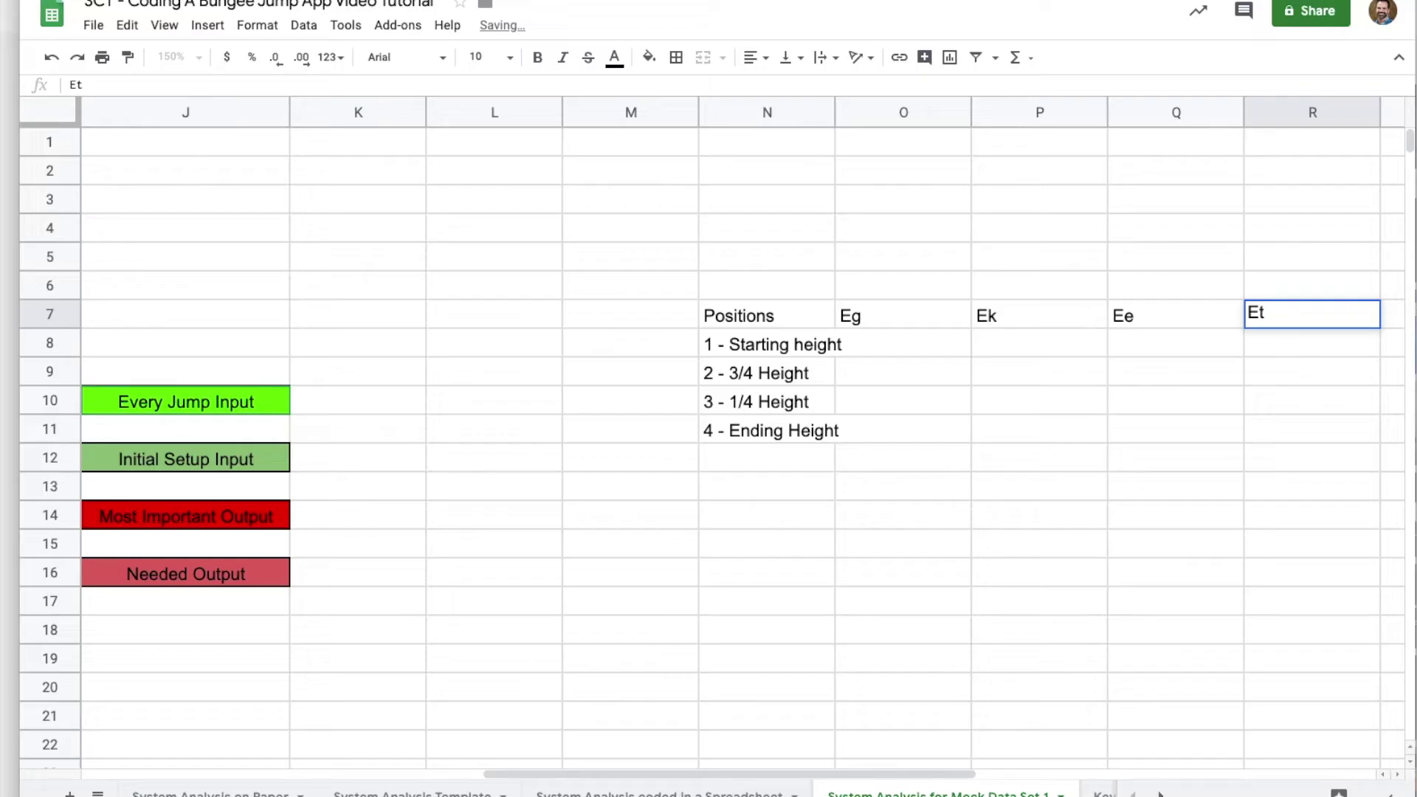
{"action": "type", "text": "otal"}
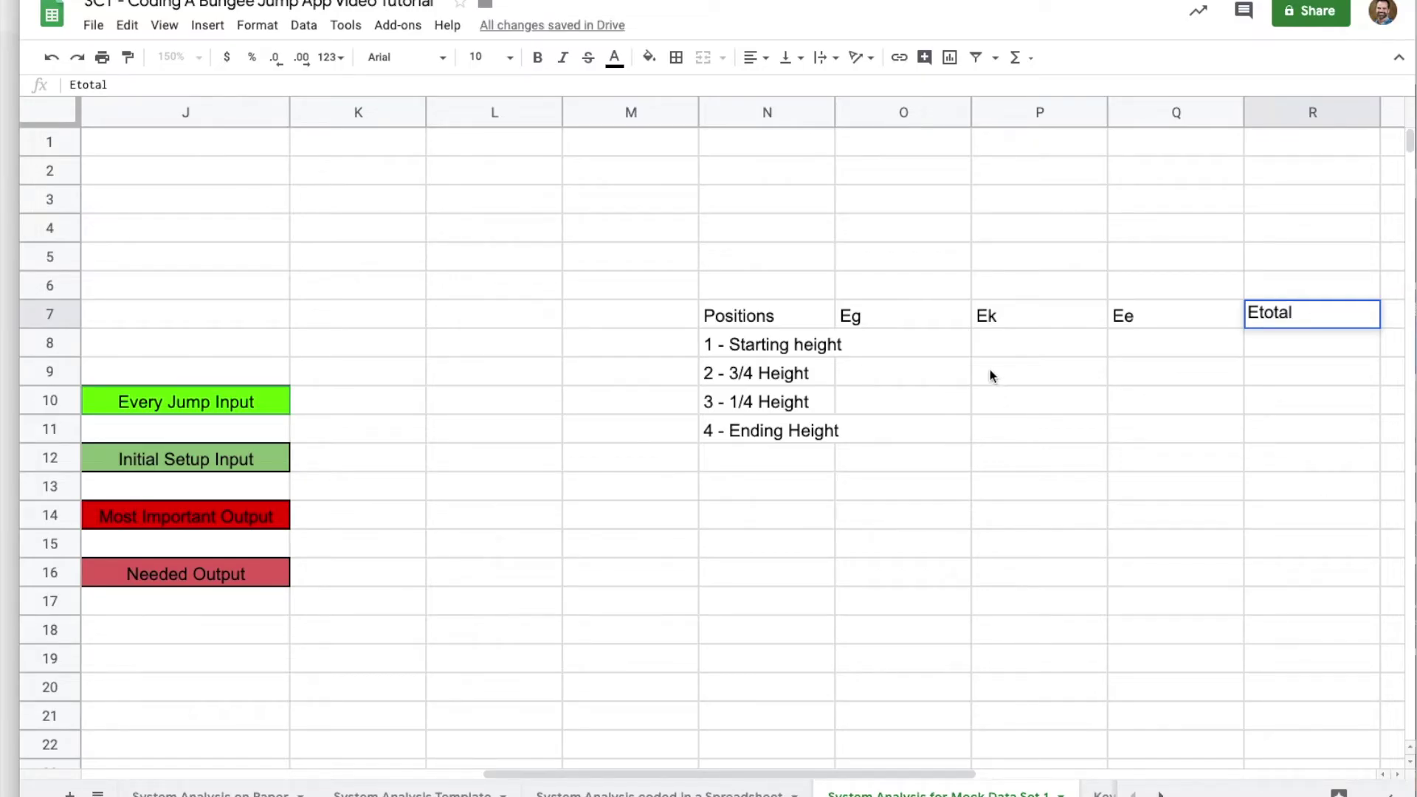
{"action": "left_click", "coordinate": [928, 351]}
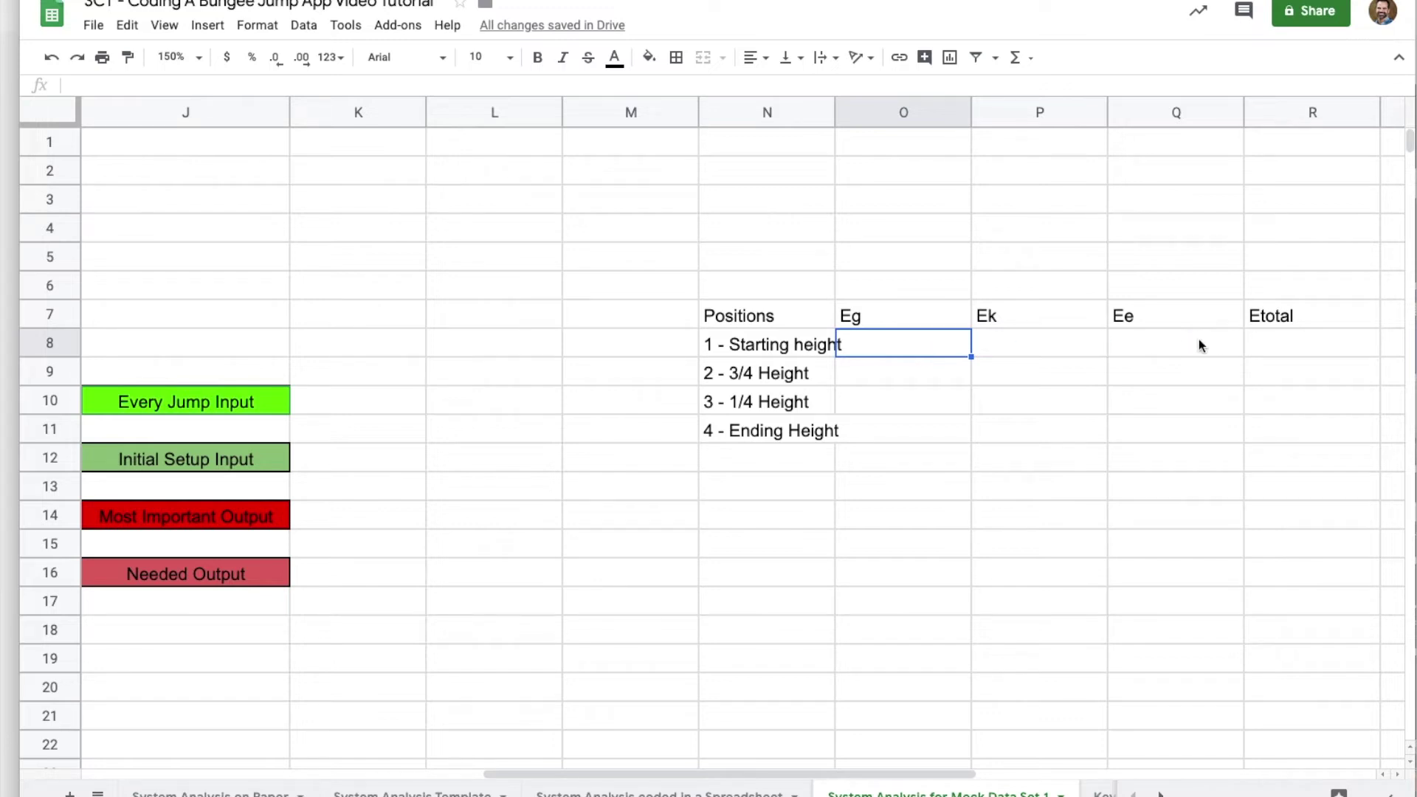
Add 'Height' and 'Stretch of Cord' headers in L7 and M7.
{"action": "left_click", "coordinate": [544, 324]}
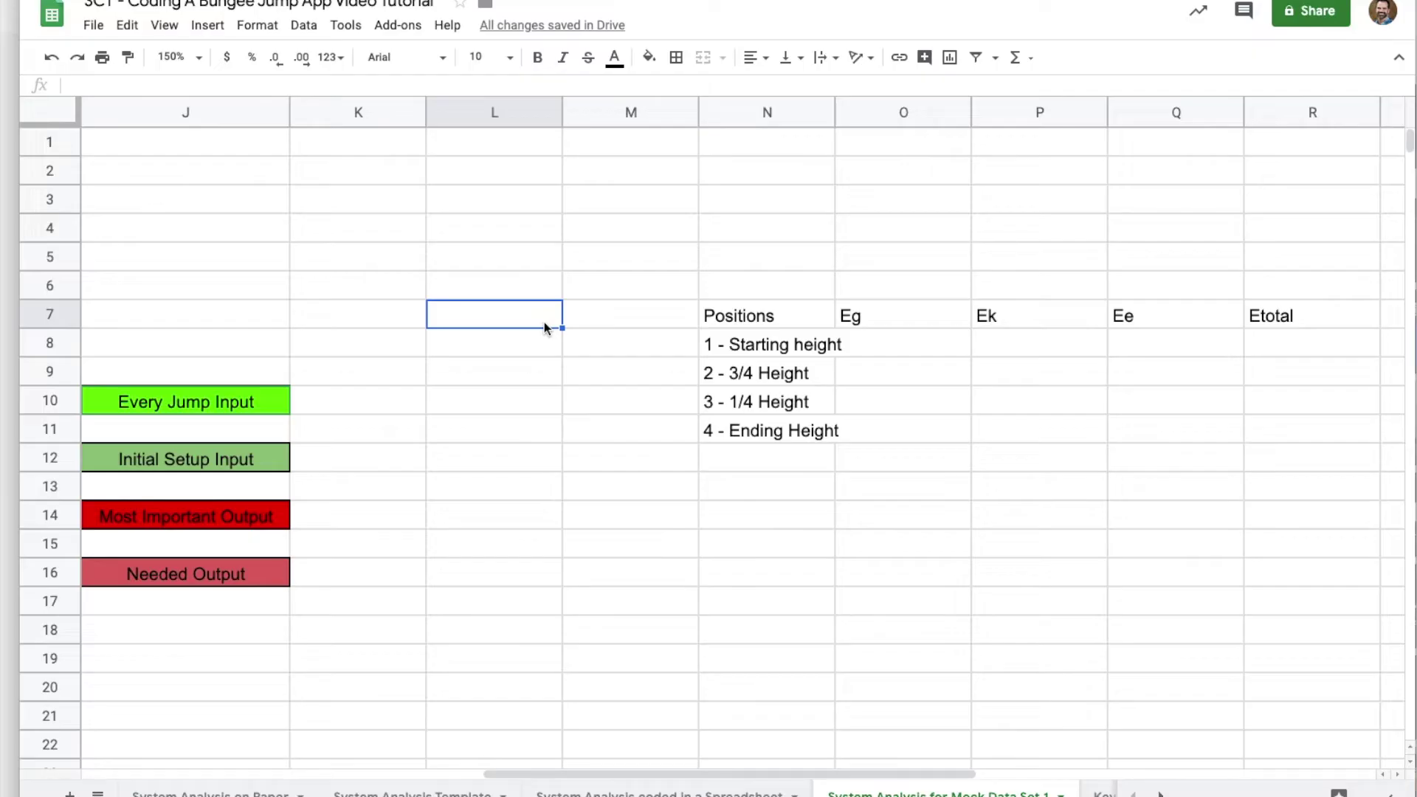
{"action": "type", "text": "Height"}
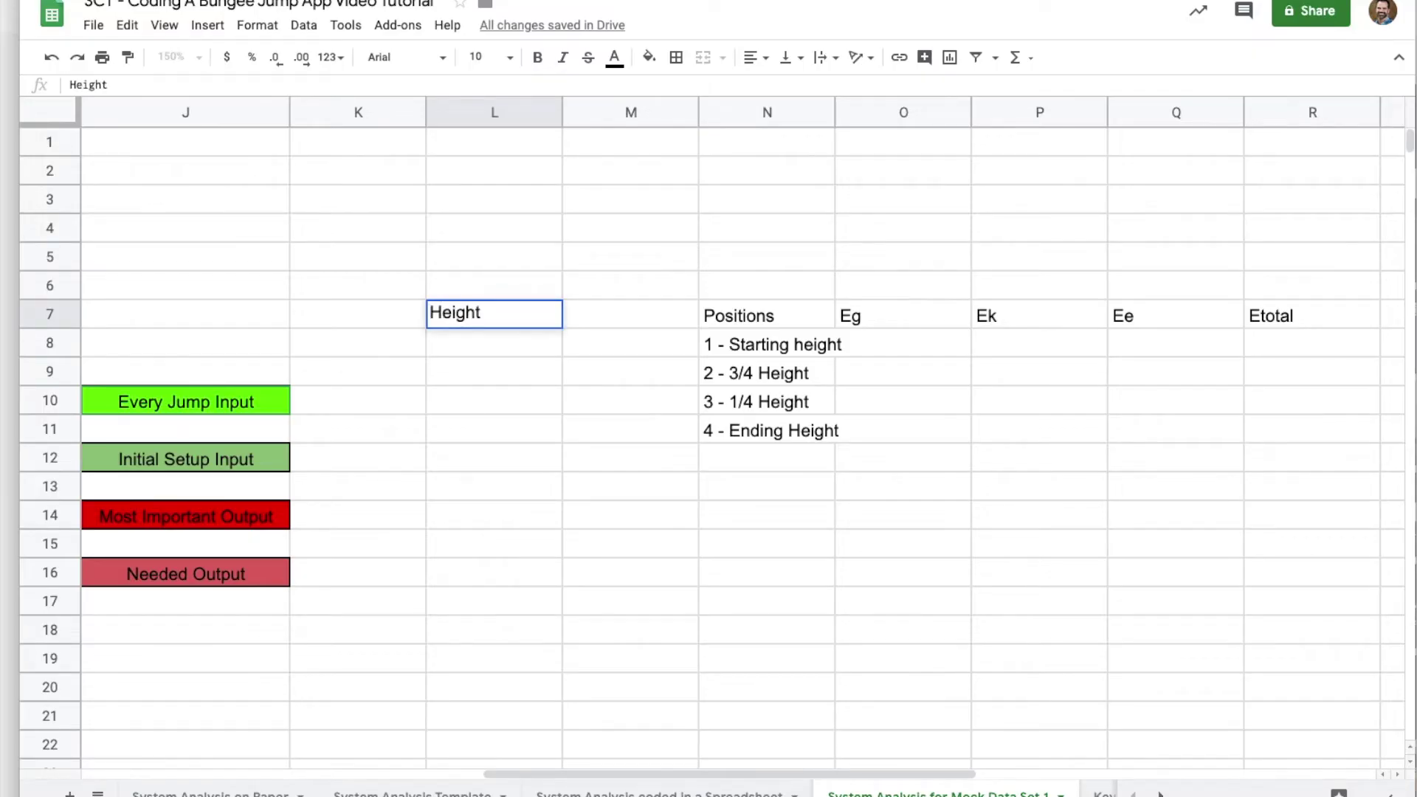
{"action": "key", "text": "Tab"}
{"action": "type", "text": "Stretch of Cord"}
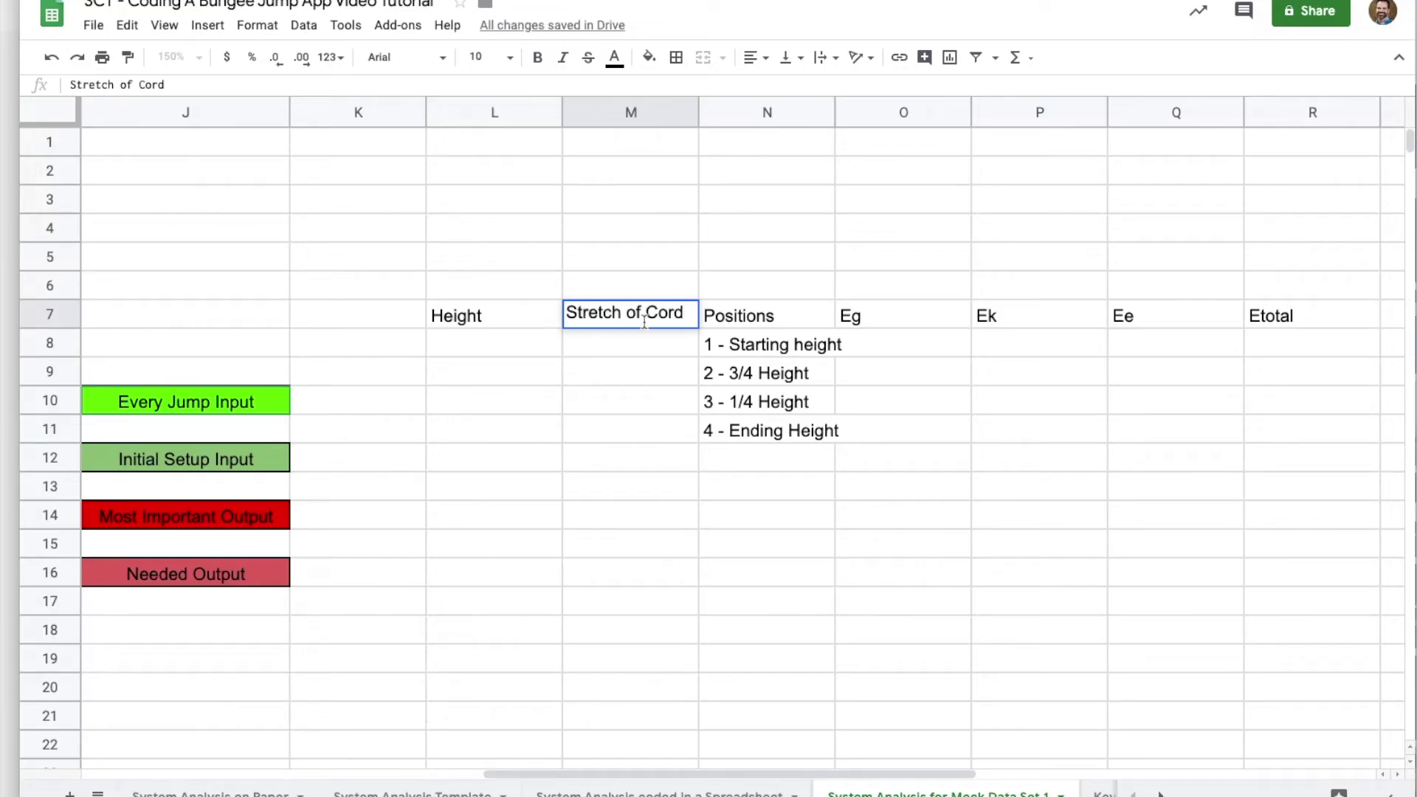
{"action": "left_click", "coordinate": [539, 346]}
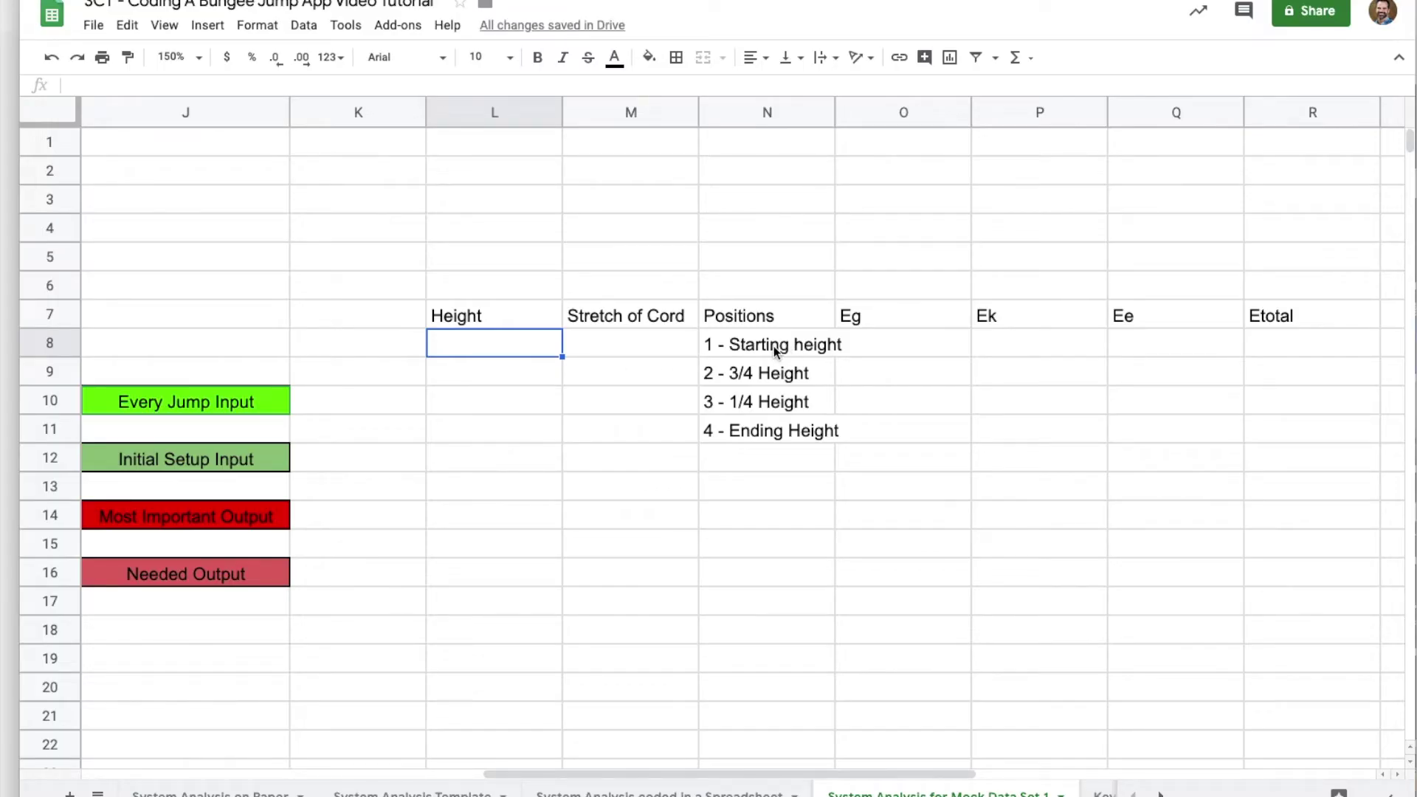
Set L8 to the starting height from D4 (4.50).
{"action": "type", "text": "="}
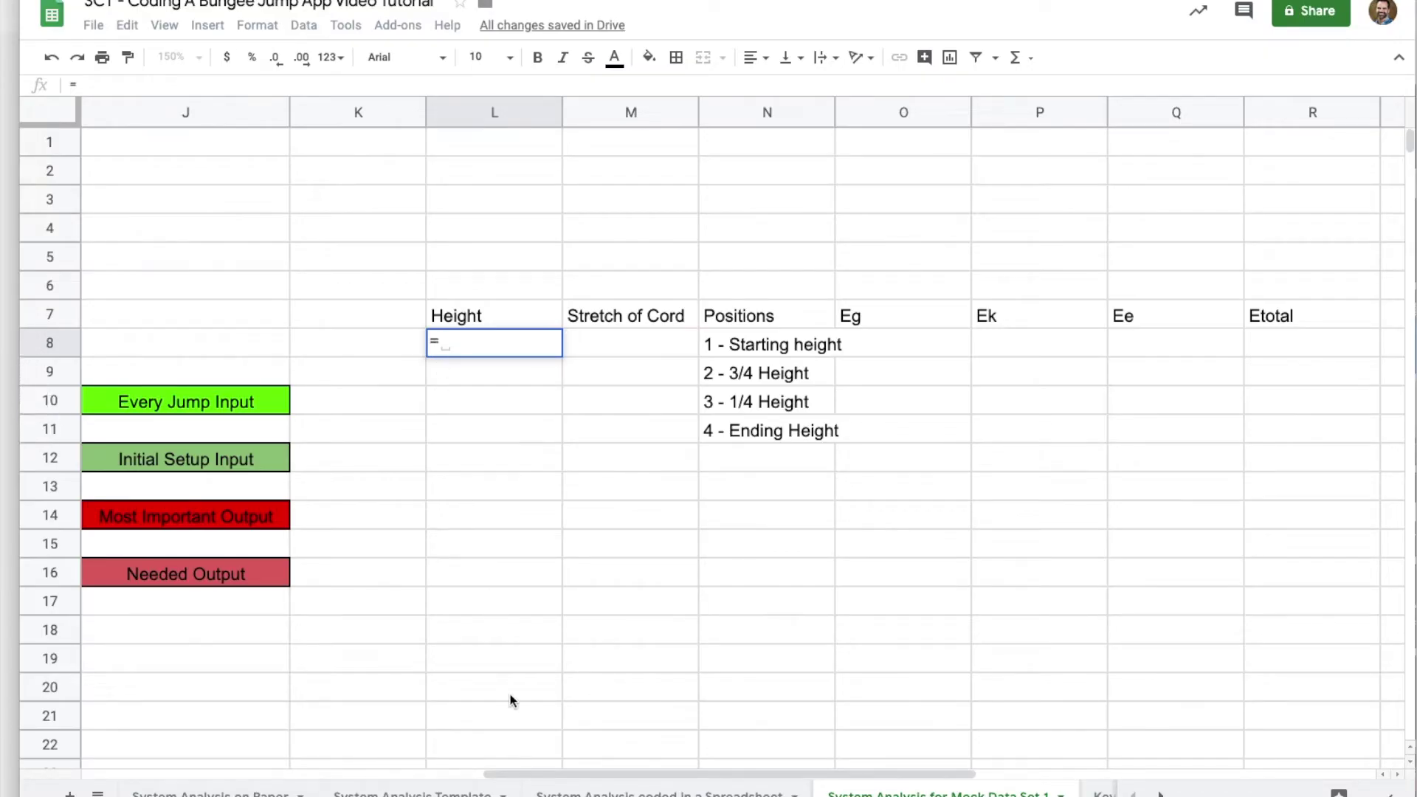
{"action": "left_click_drag", "start_coordinate": [524, 773], "coordinate": [285, 766]}
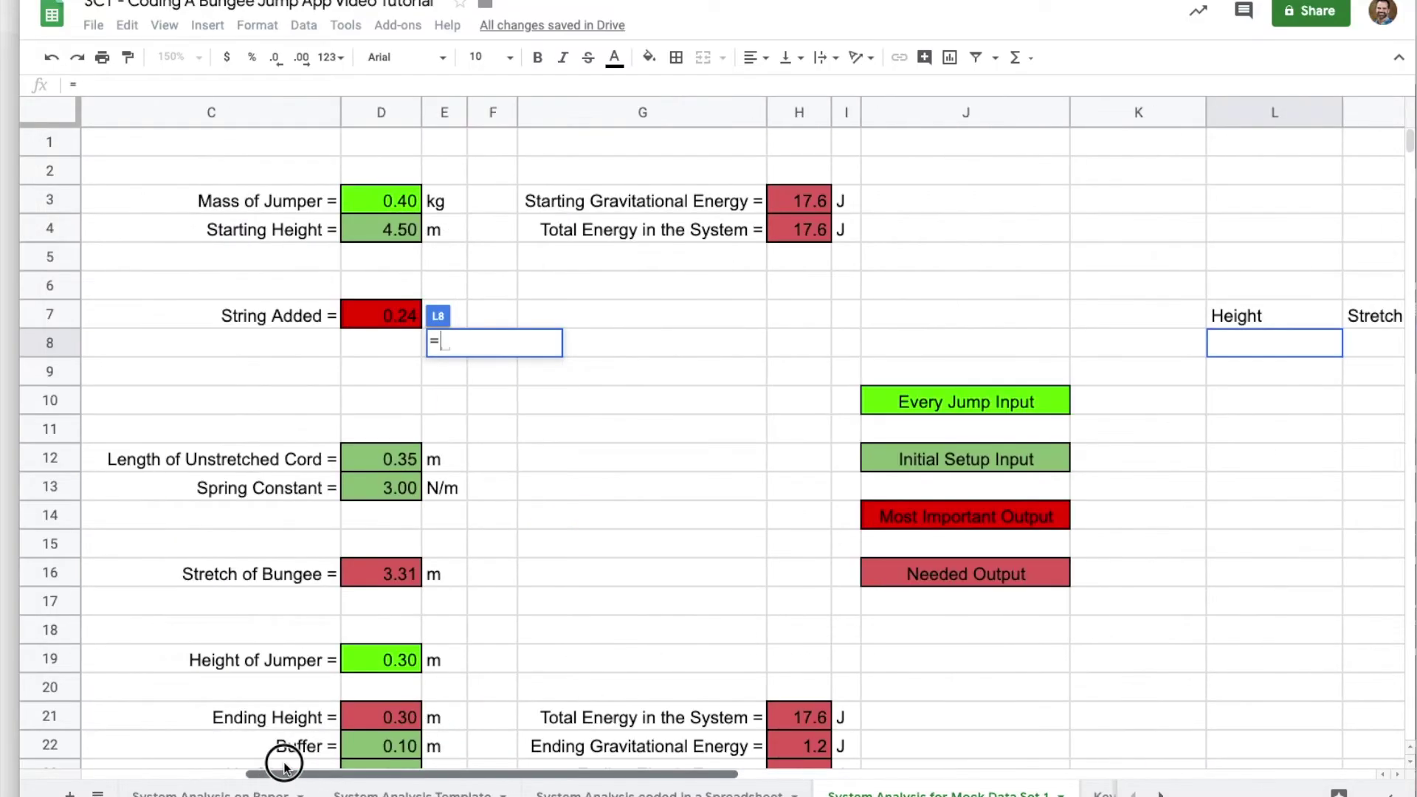
{"action": "left_click", "coordinate": [378, 232]}
{"action": "key", "text": "Return"}
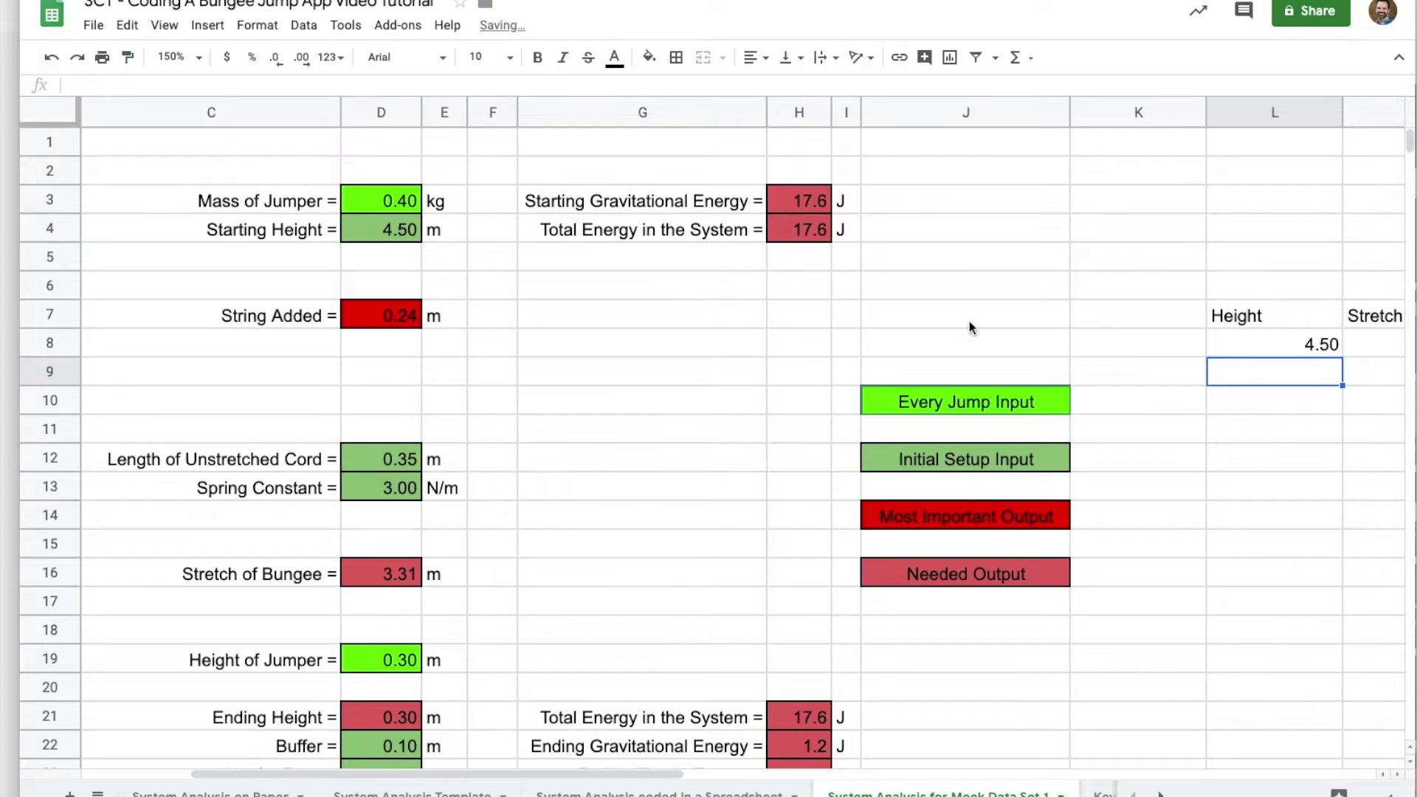
{"action": "key", "text": "Right"}
{"action": "key", "text": "Right"}
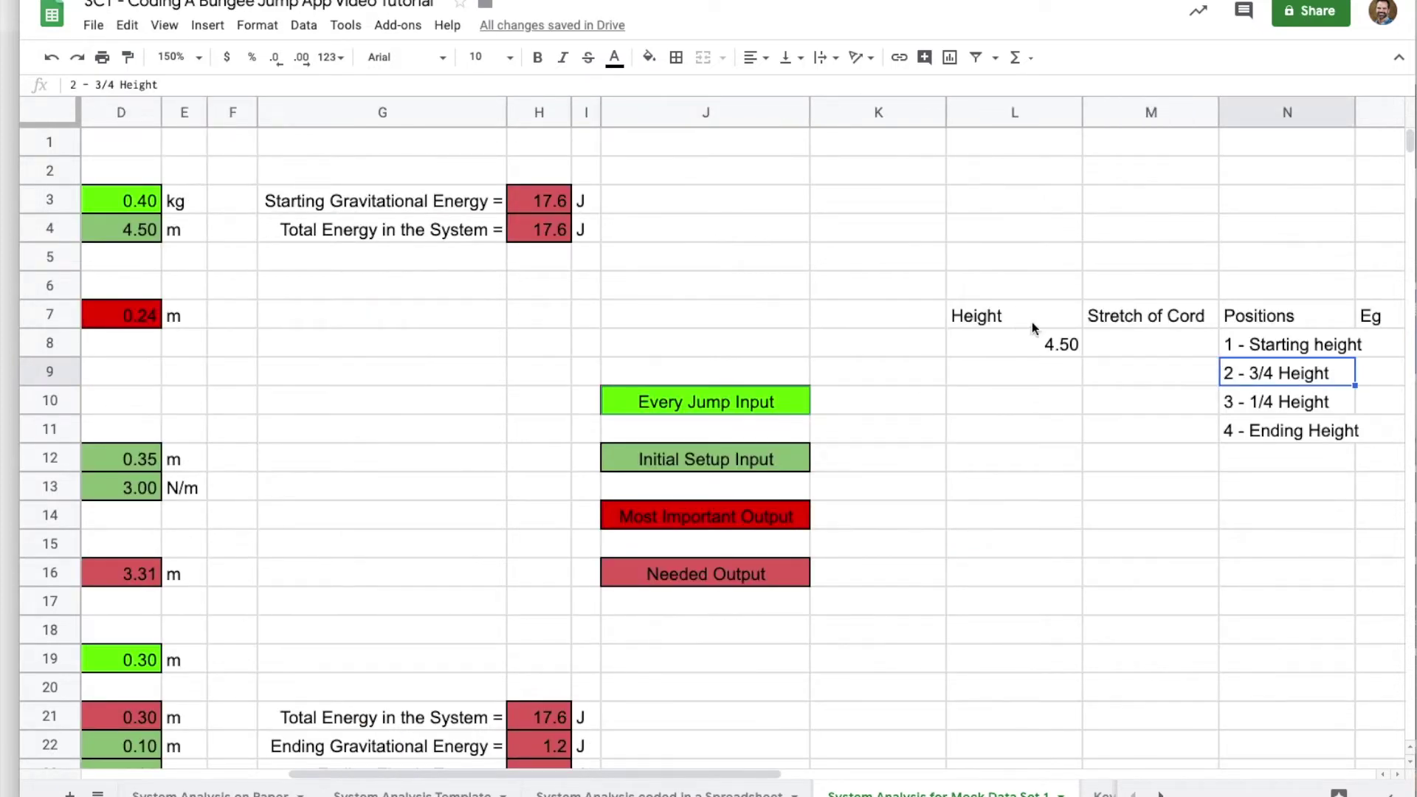
Enter =D4*.75 in L9 and =D4*.25 in L10, giving 3.375 and 1.125.
{"action": "left_click", "coordinate": [1047, 379]}
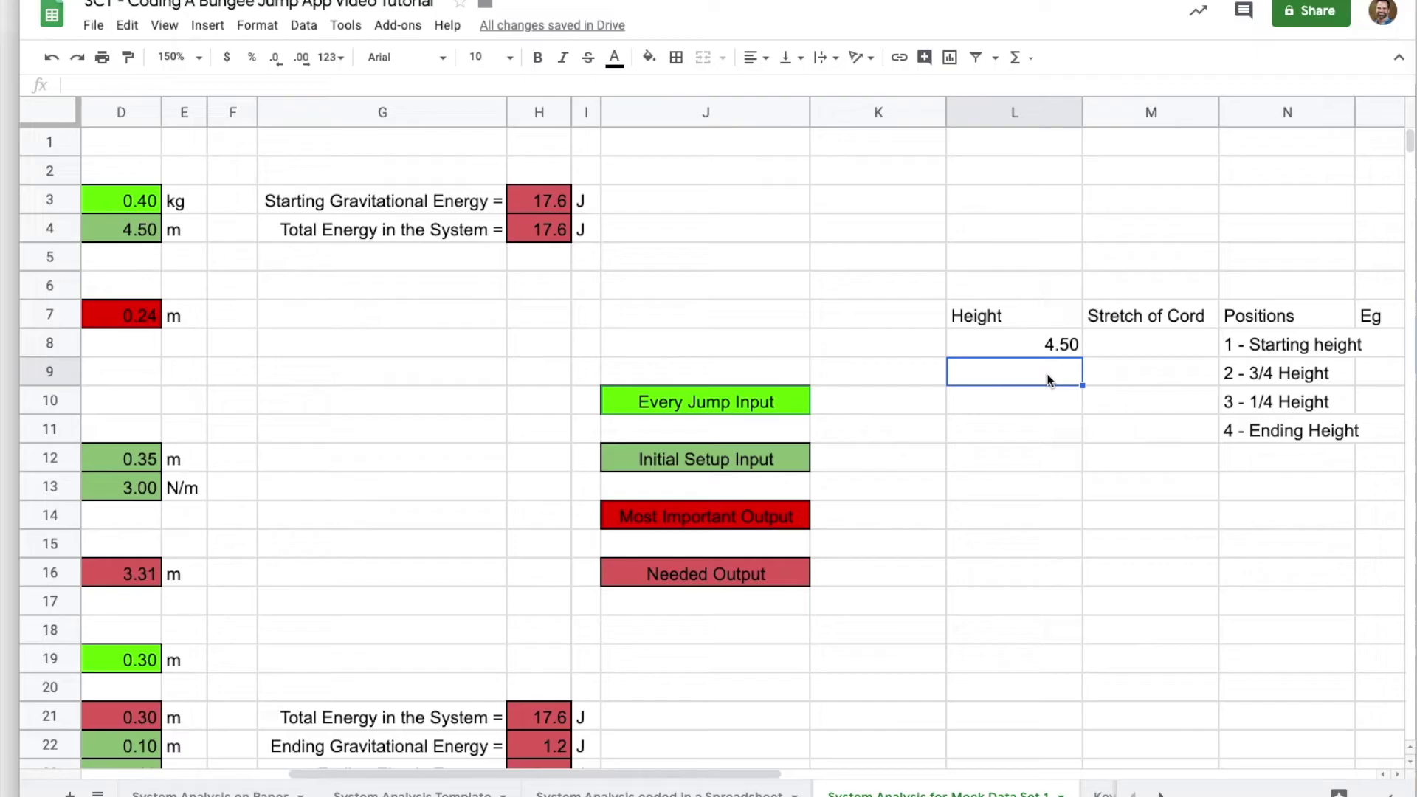
{"action": "type", "text": "=D"}
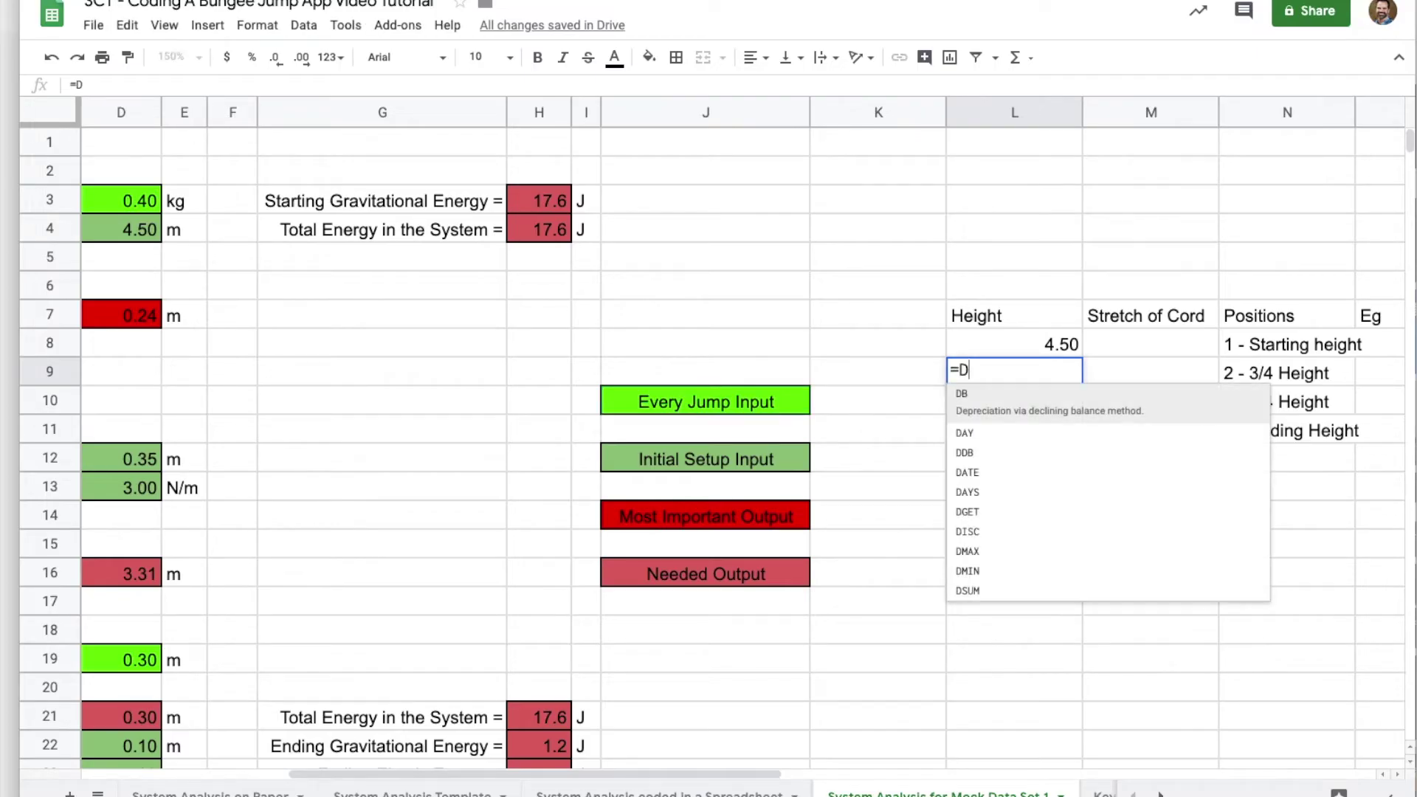
{"action": "type", "text": "$"}
{"action": "key", "text": "BackSpace"}
{"action": "type", "text": "4"}
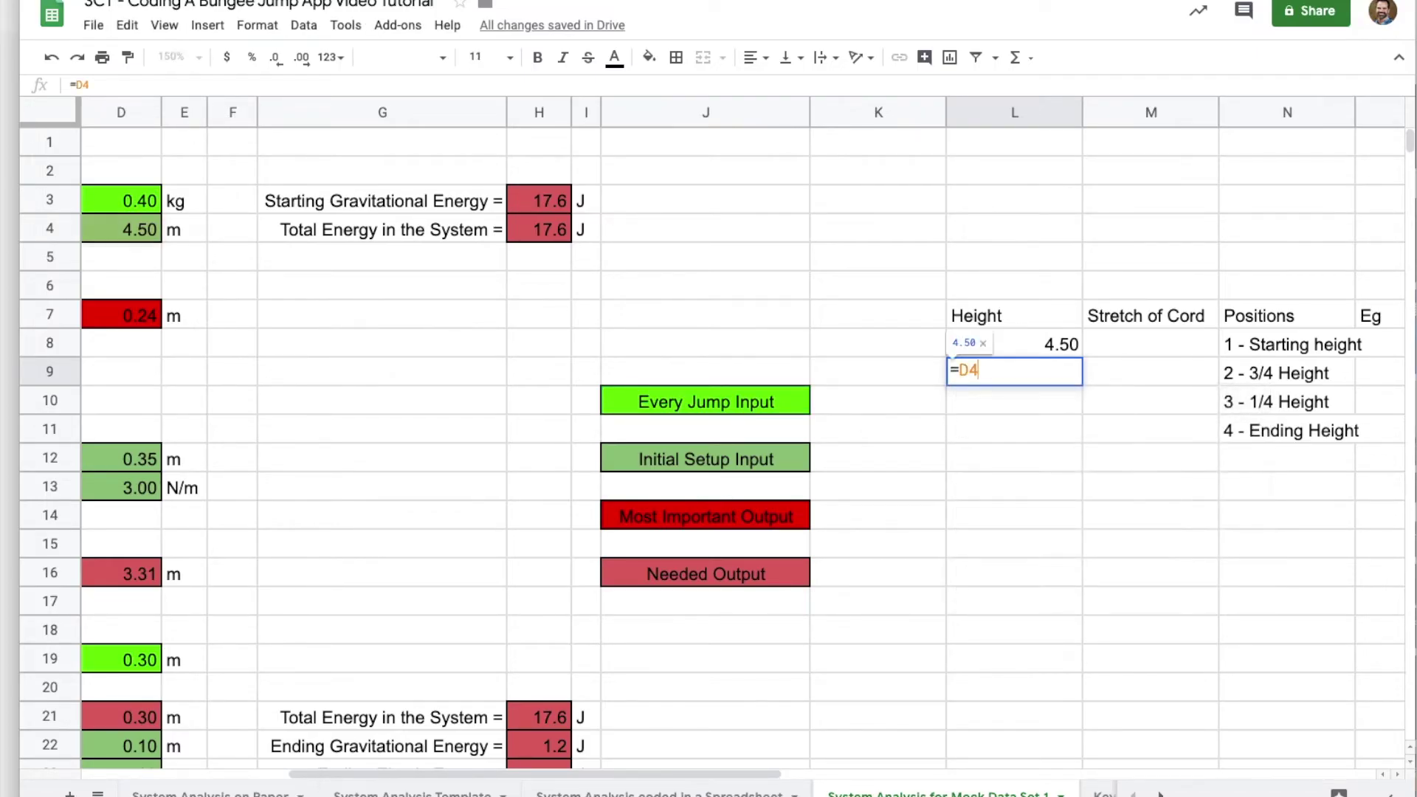
{"action": "type", "text": "*"}
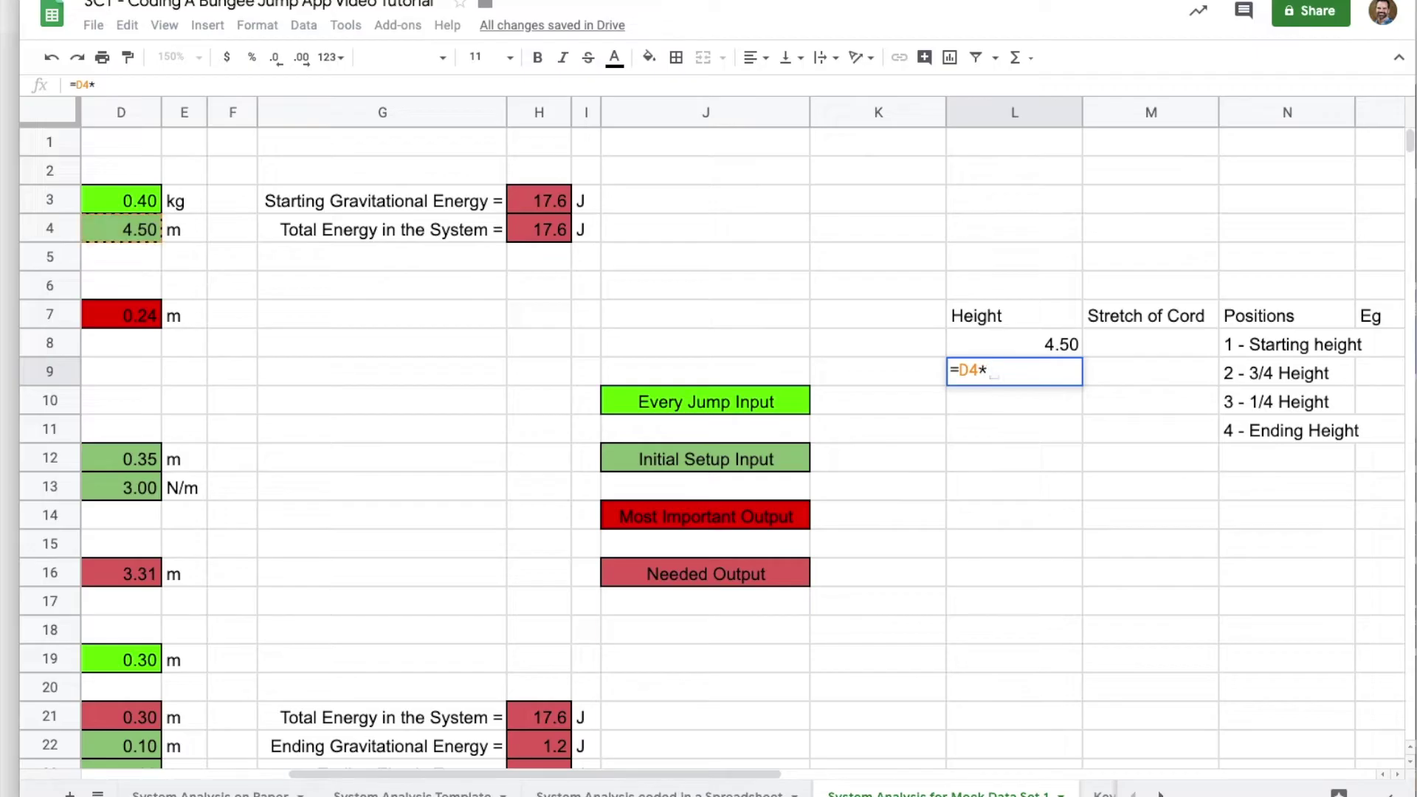
{"action": "type", "text": ".75"}
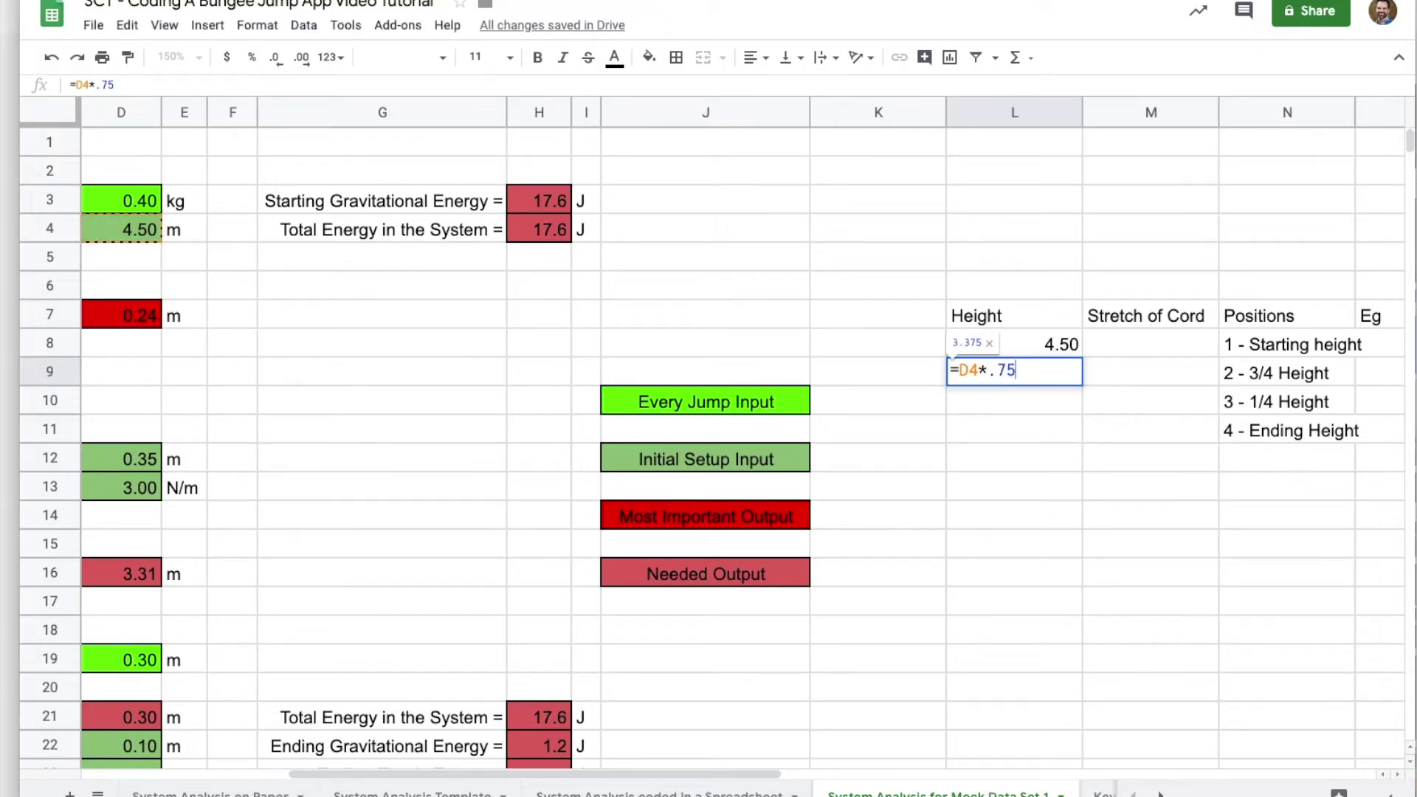
{"action": "key", "text": "Return"}
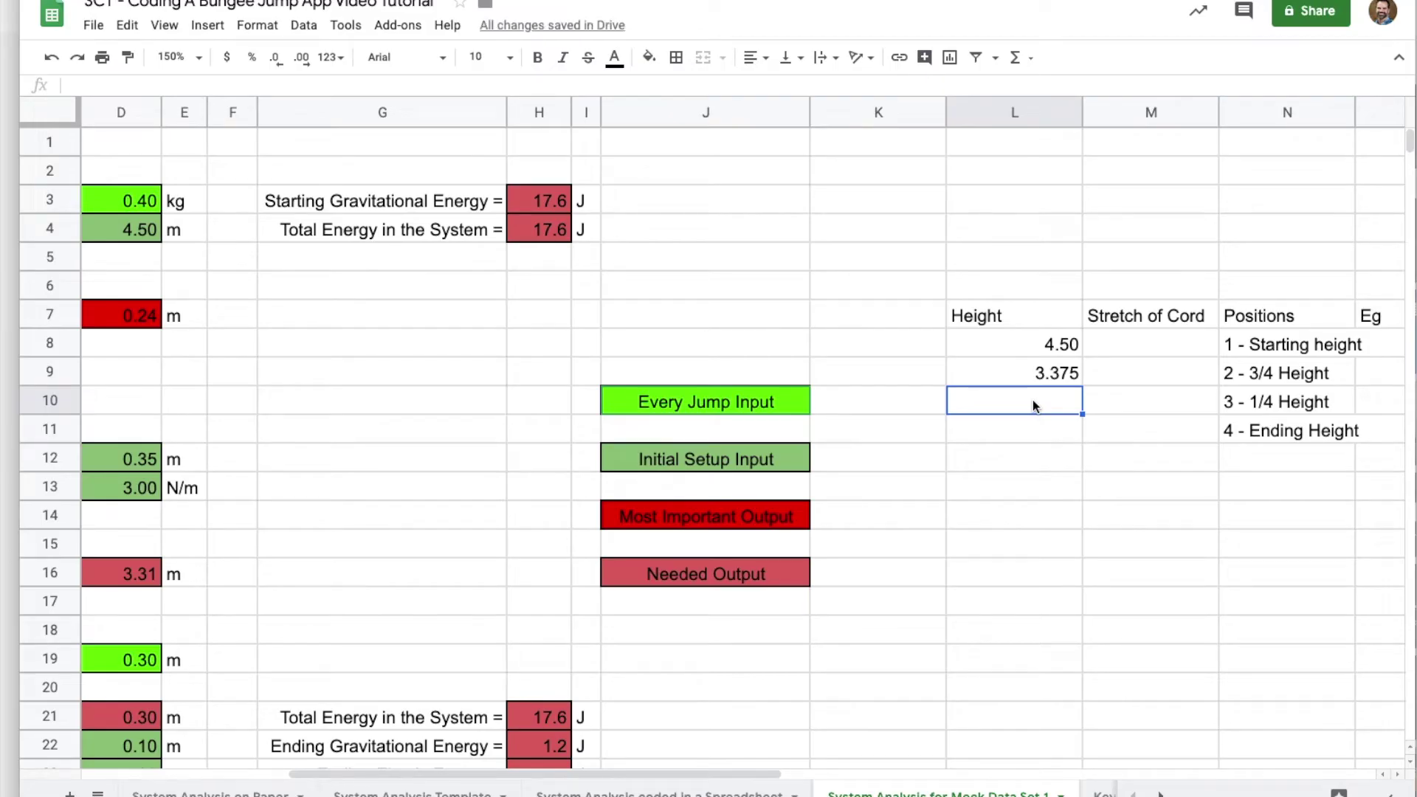
{"action": "type", "text": "=D"}
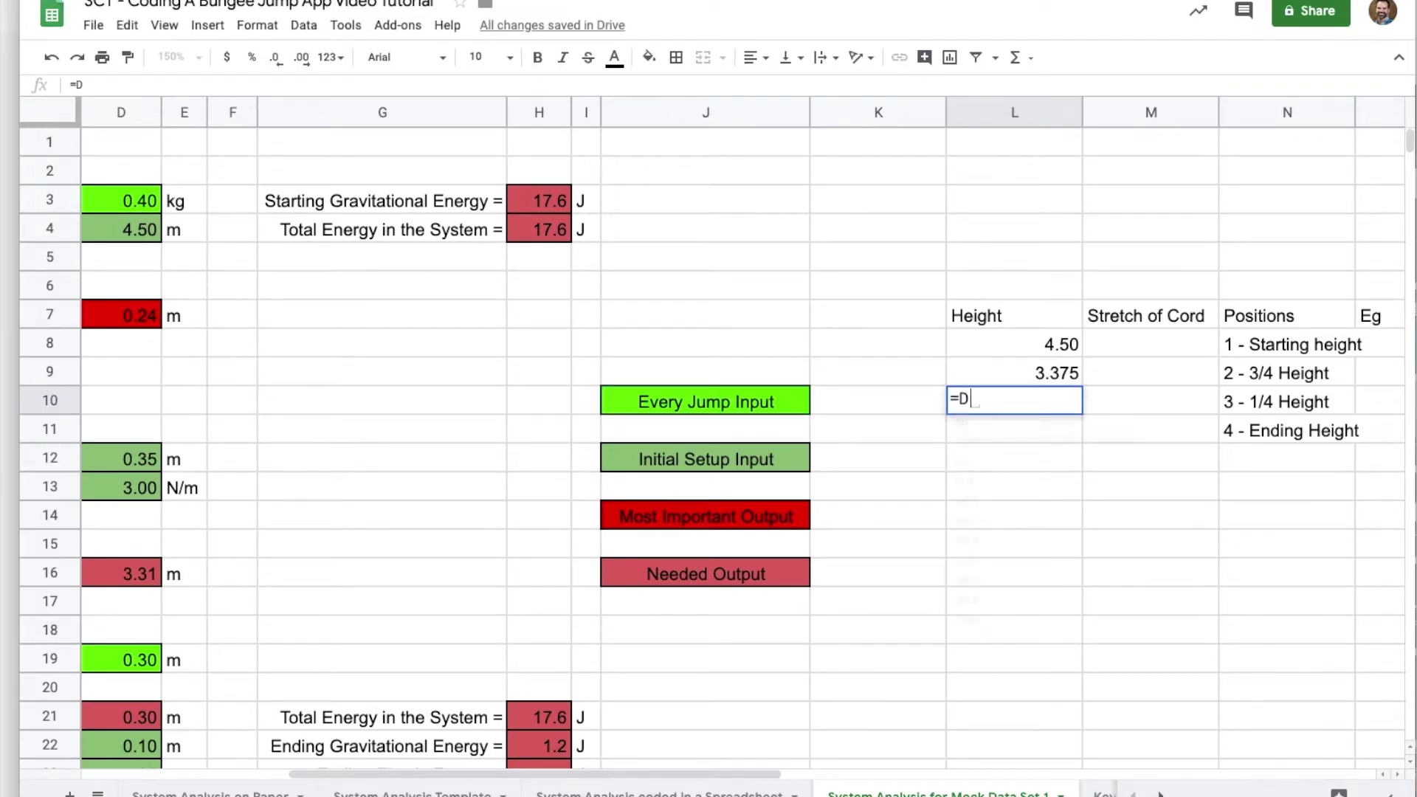
{"action": "type", "text": "4*.25"}
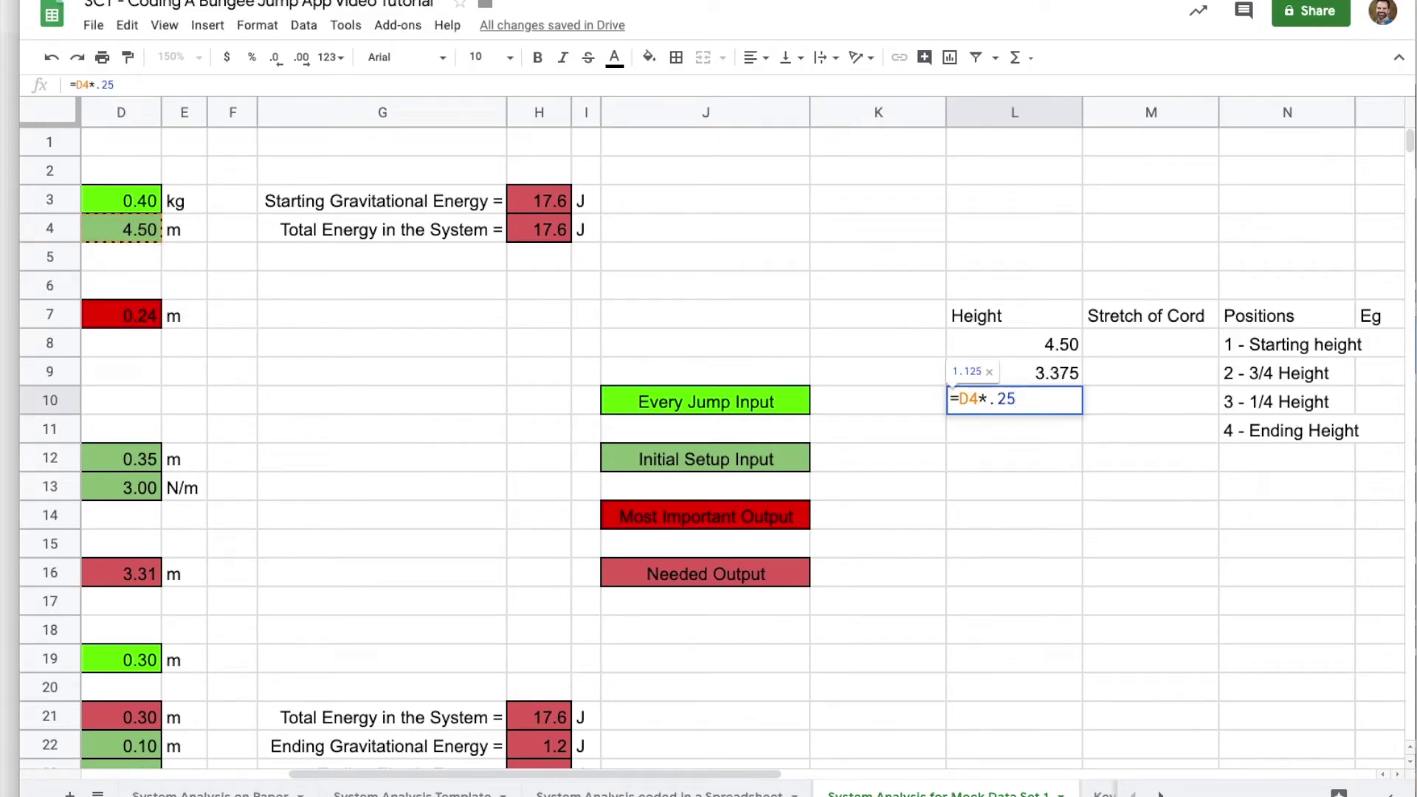
{"action": "key", "text": "Return"}
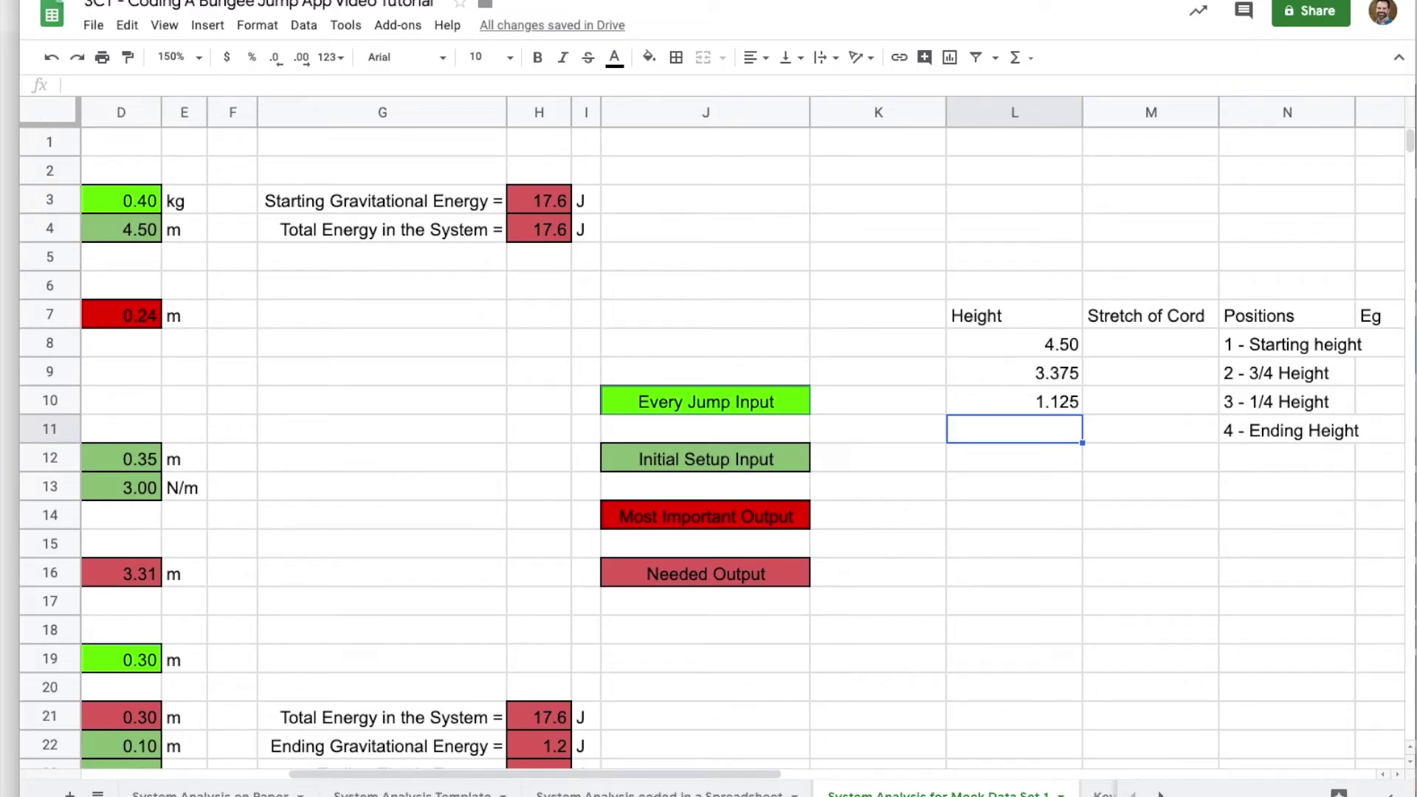
Set L11 to the Ending Height in D21 (0.30).
{"action": "type", "text": "="}
{"action": "key", "text": "Left"}
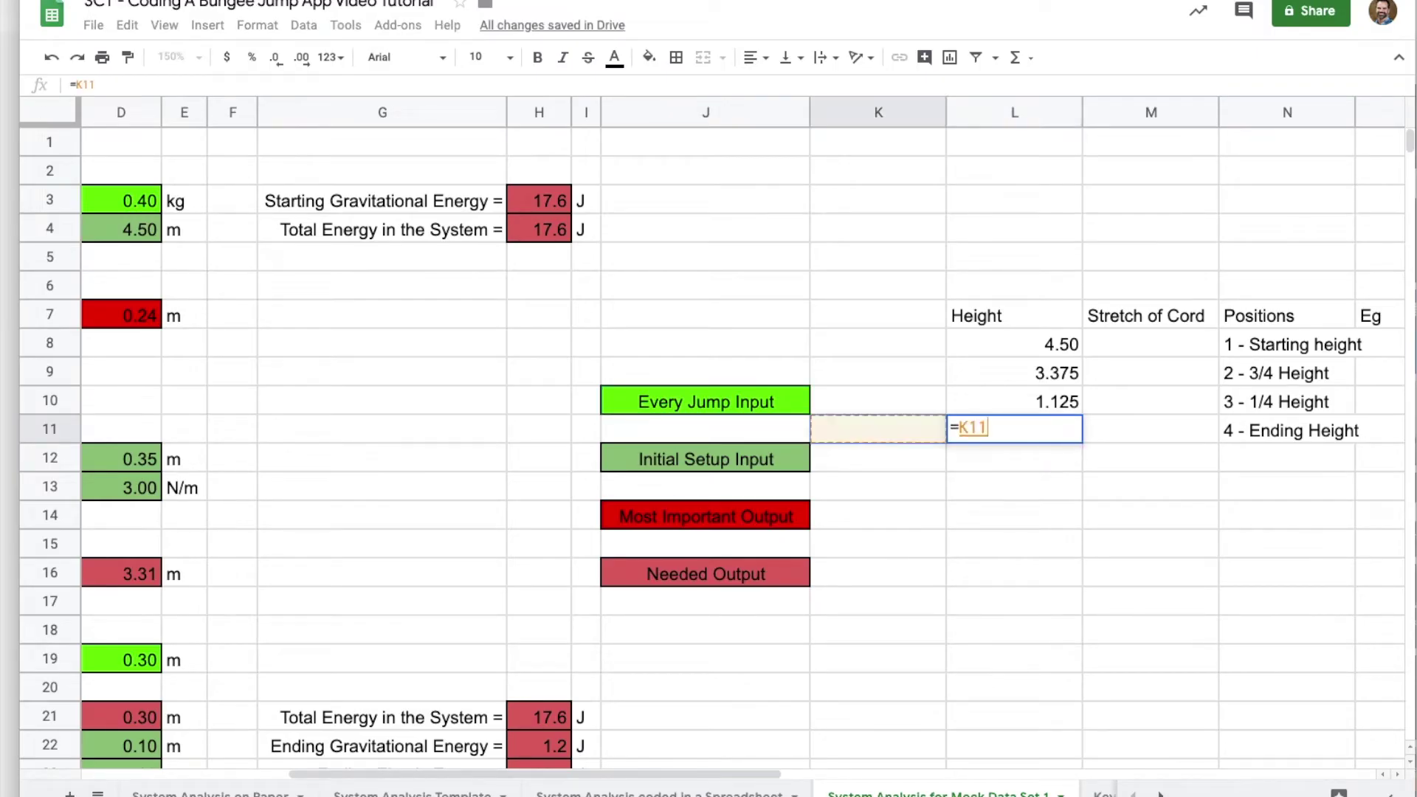
{"action": "key", "text": "Left"}
{"action": "key", "text": "Left"}
{"action": "key", "text": "Left"}
{"action": "key", "text": "Left"}
{"action": "key", "text": "Left"}
{"action": "key", "text": "Left"}
{"action": "key", "text": "Left"}
{"action": "key", "text": "Left"}
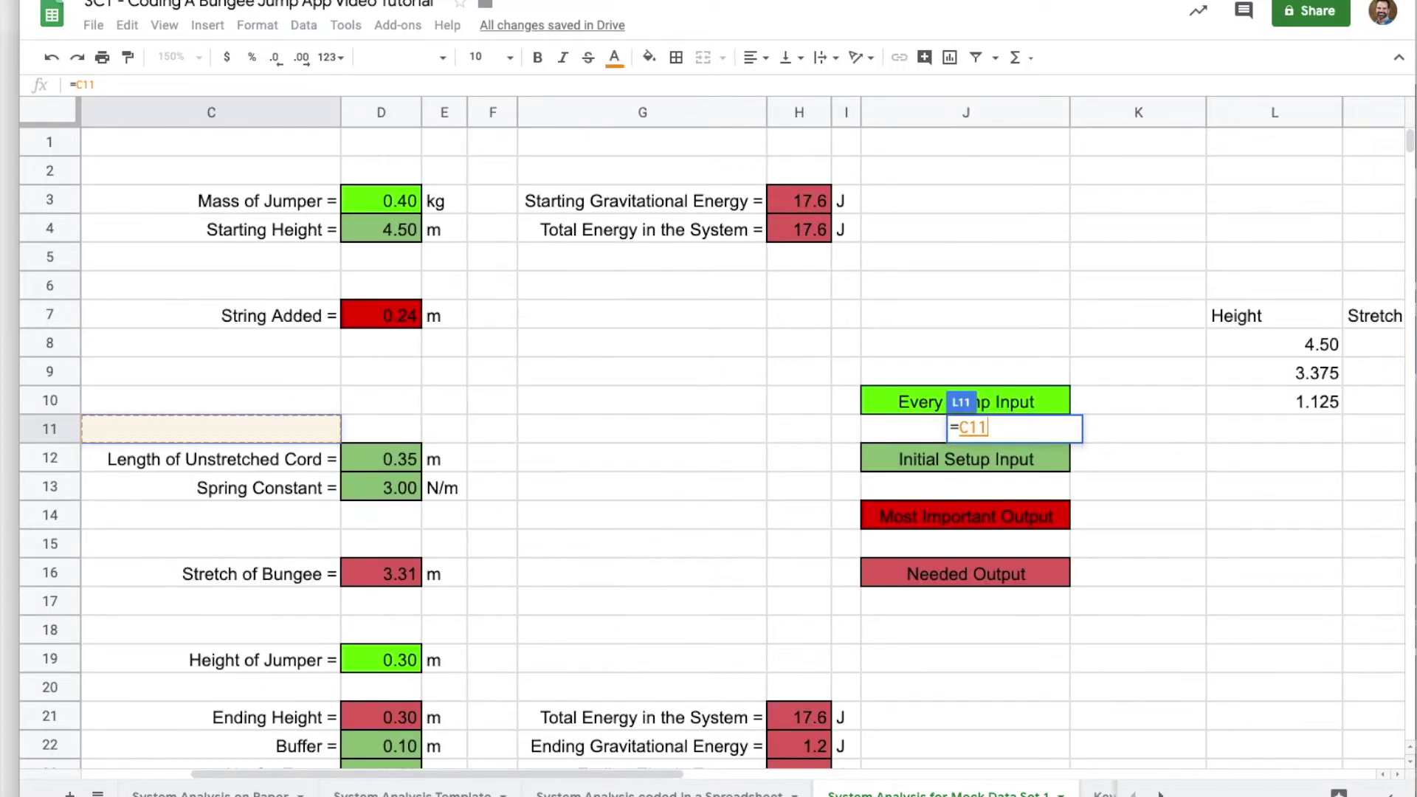
{"action": "key", "text": "Down"}
{"action": "key", "text": "Down"}
{"action": "key", "text": "Down"}
{"action": "key", "text": "Down"}
{"action": "key", "text": "Down"}
{"action": "key", "text": "Down"}
{"action": "key", "text": "Down"}
{"action": "key", "text": "Down"}
{"action": "key", "text": "Down"}
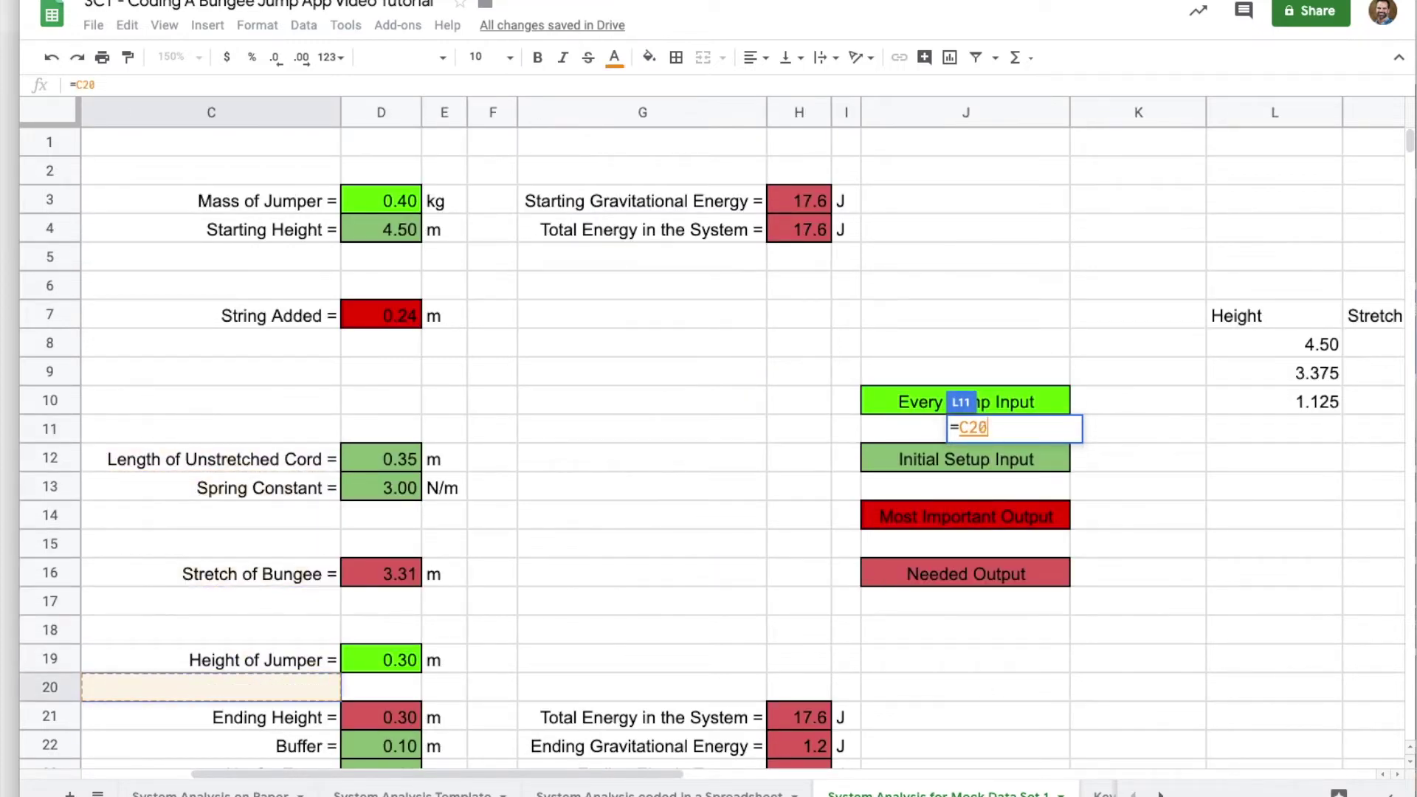
{"action": "key", "text": "Down"}
{"action": "key", "text": "Right"}
{"action": "key", "text": "Return"}
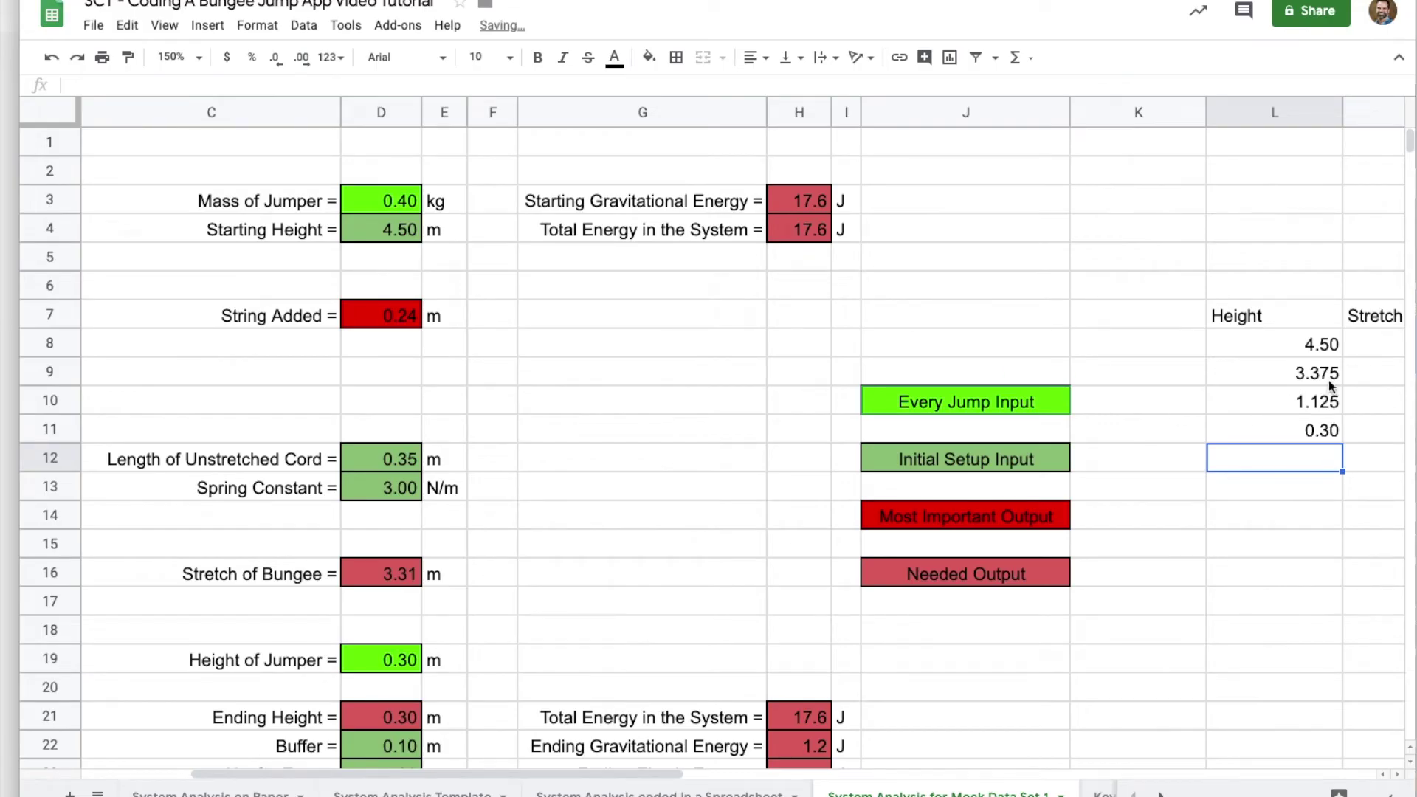
{"action": "left_click", "coordinate": [1358, 344]}
Enter 0 as the Stretch of Cord in M8 and M9.
{"action": "key", "text": "Right"}
{"action": "key", "text": "Right"}
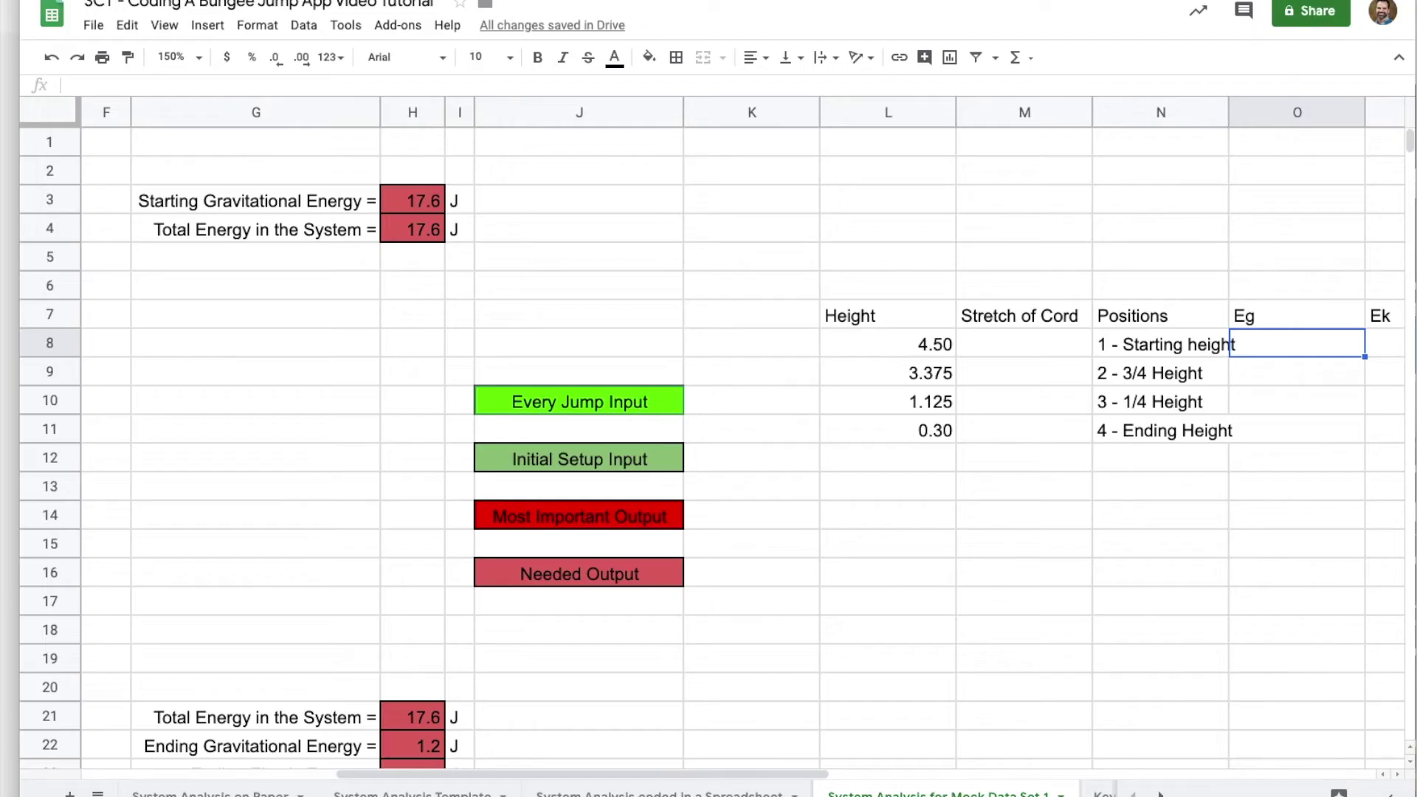
{"action": "key", "text": "Left"}
{"action": "key", "text": "Left"}
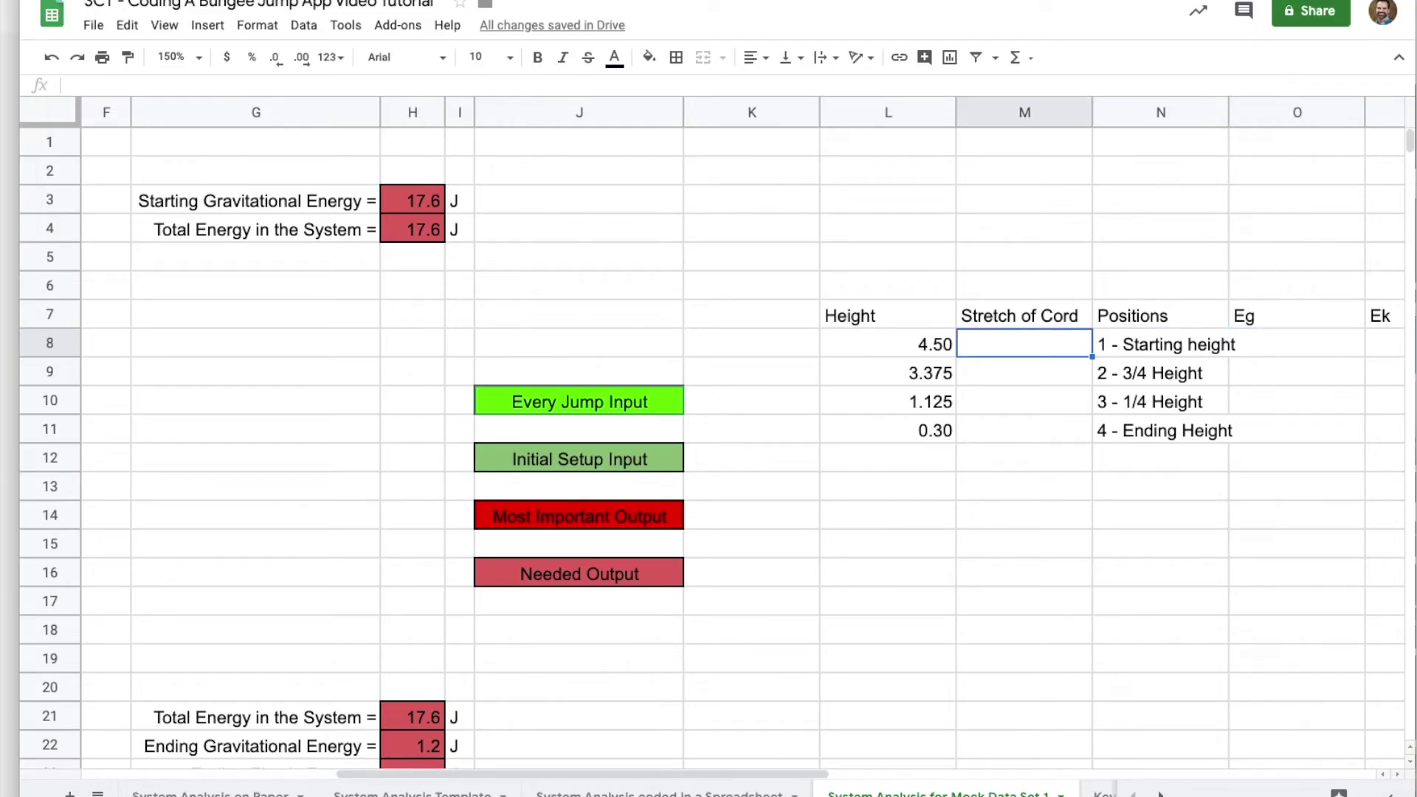
{"action": "type", "text": "0"}
{"action": "key", "text": "Return"}
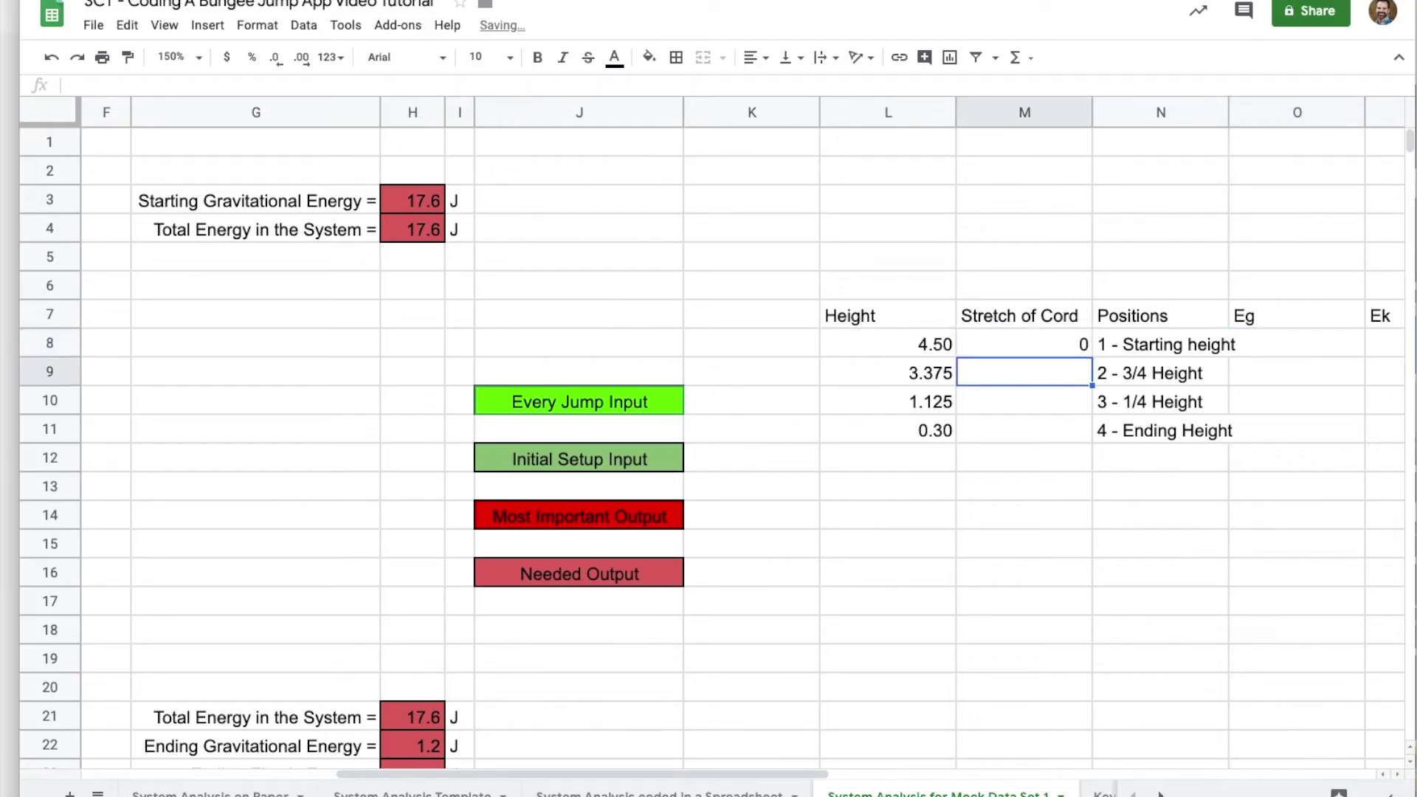
{"action": "type", "text": "0"}
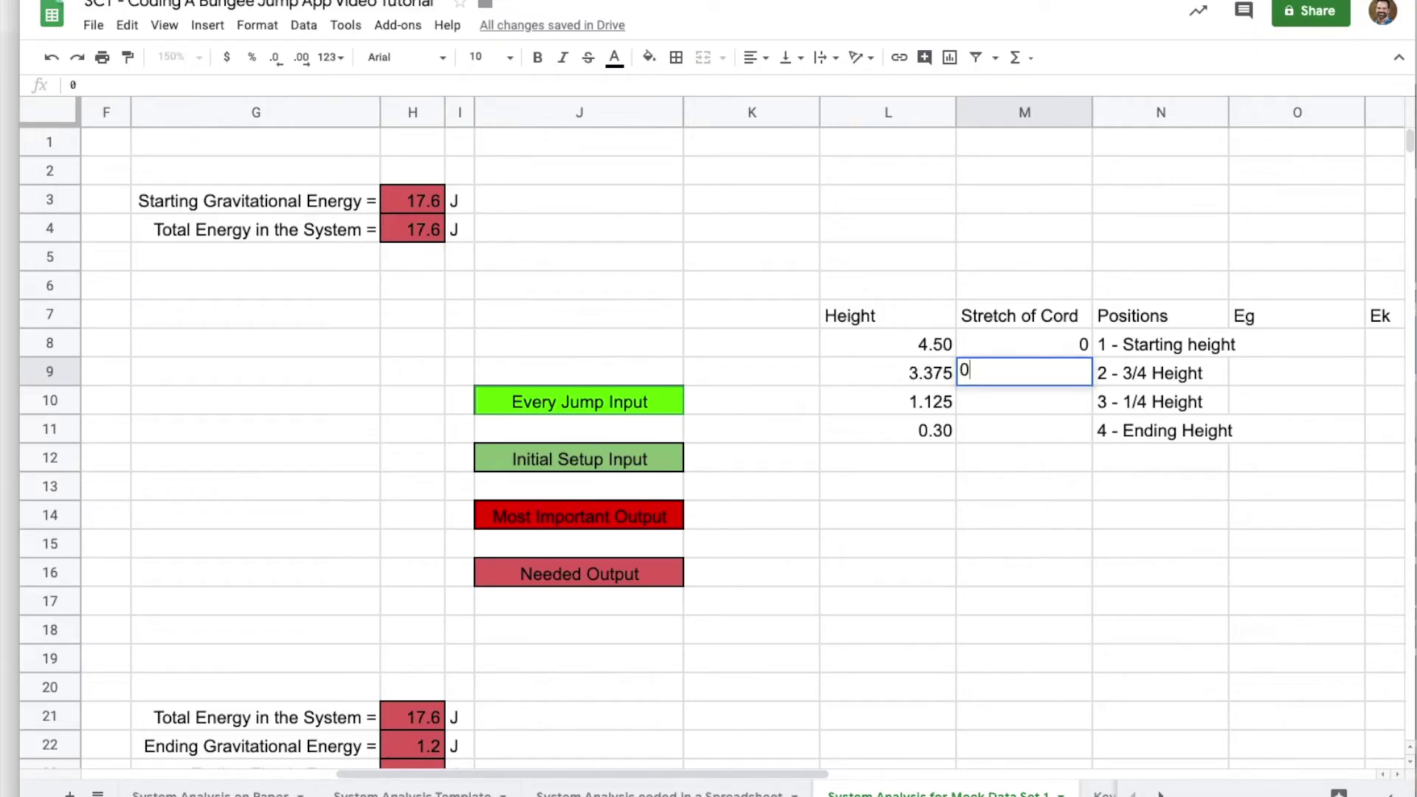
{"action": "key", "text": "Return"}
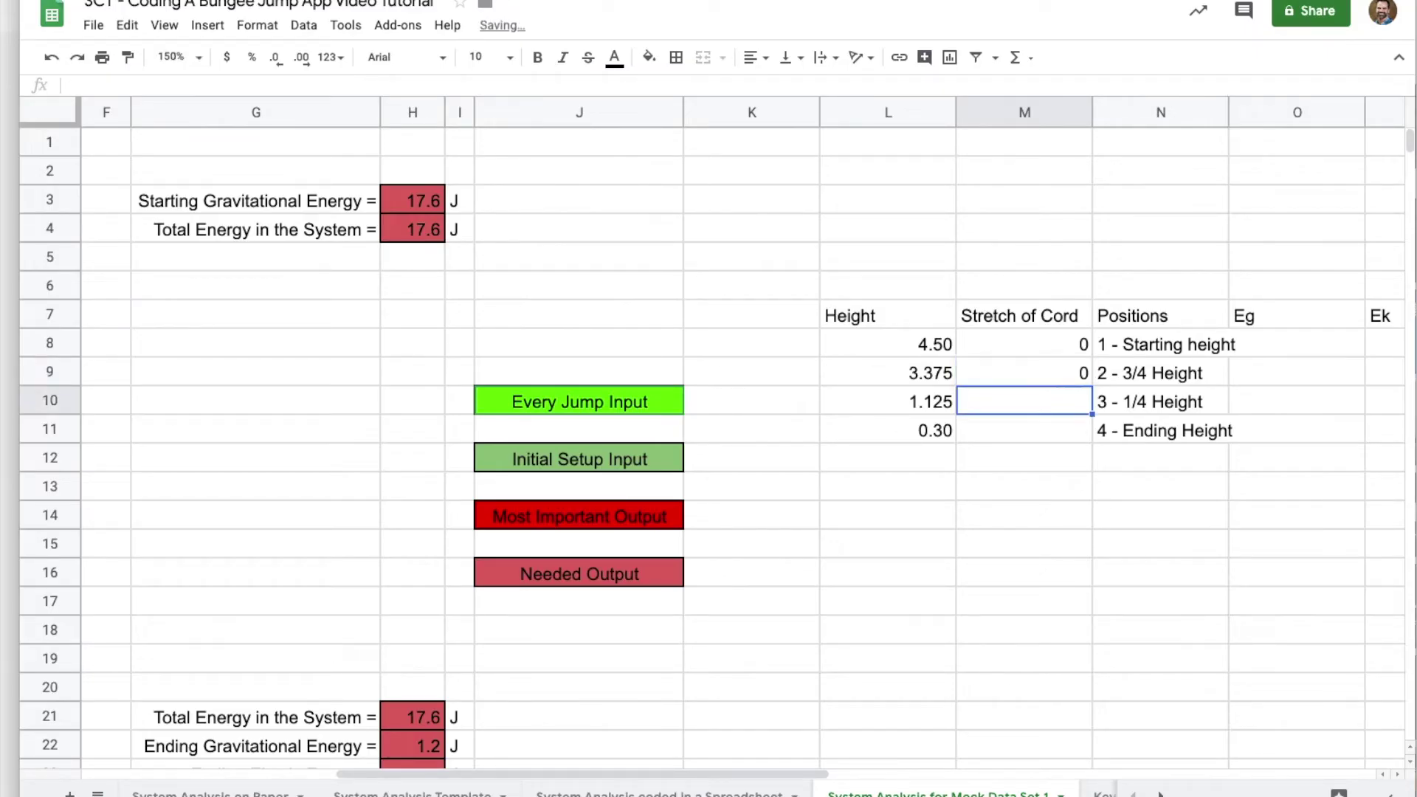
{"action": "key", "text": "Left"}
{"action": "key", "text": "Left"}
{"action": "key", "text": "Left"}
{"action": "key", "text": "Left"}
{"action": "key", "text": "Left"}
{"action": "key", "text": "Left"}
{"action": "key", "text": "Left"}
{"action": "key", "text": "Left"}
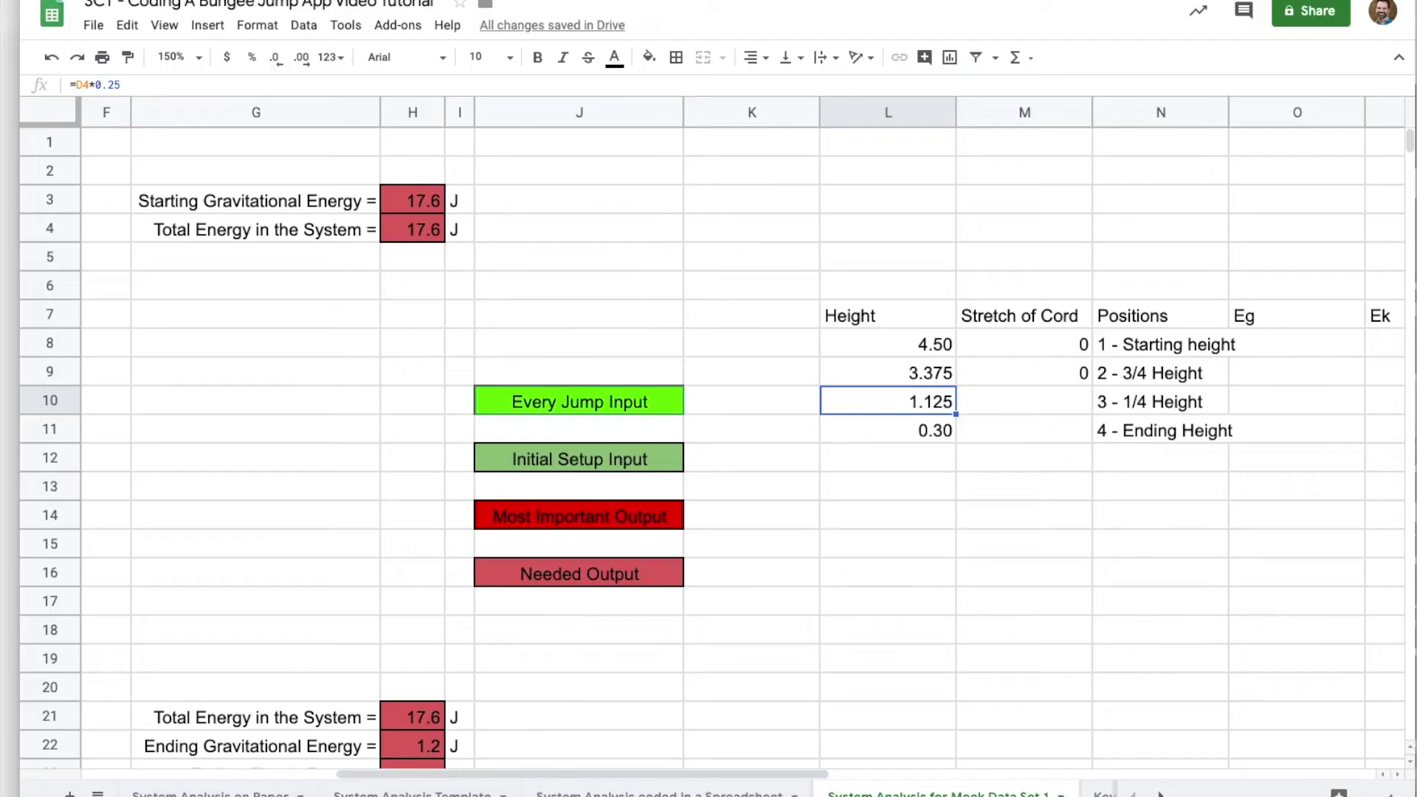
{"action": "key", "text": "Left"}
{"action": "key", "text": "Left"}
{"action": "key", "text": "Left"}
{"action": "key", "text": "Left"}
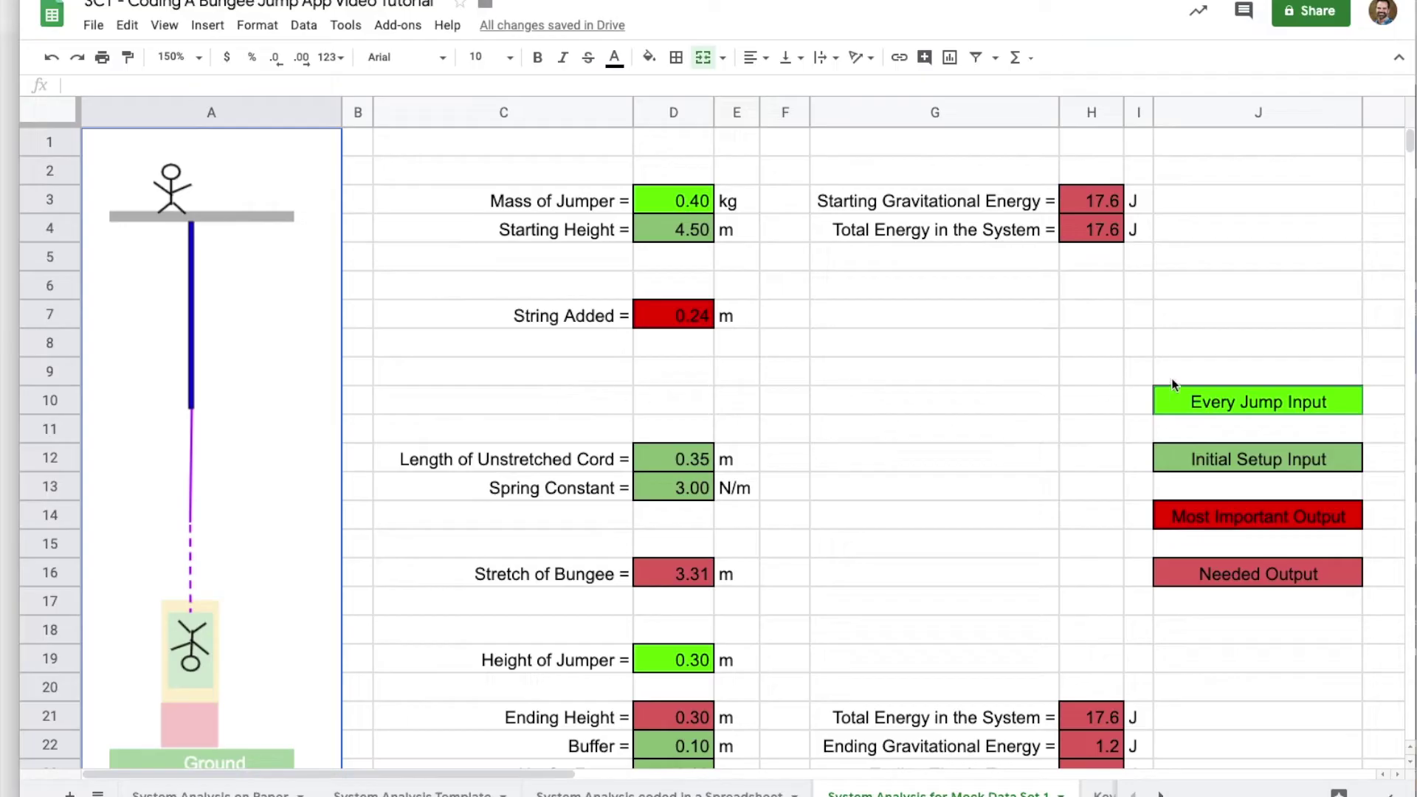
{"action": "left_click", "coordinate": [1202, 369]}
Enter the 1/4-height stretch formula: starting height minus L10 minus the jumper's height D19.
{"action": "key", "text": "Right"}
{"action": "key", "text": "Right"}
{"action": "key", "text": "Right"}
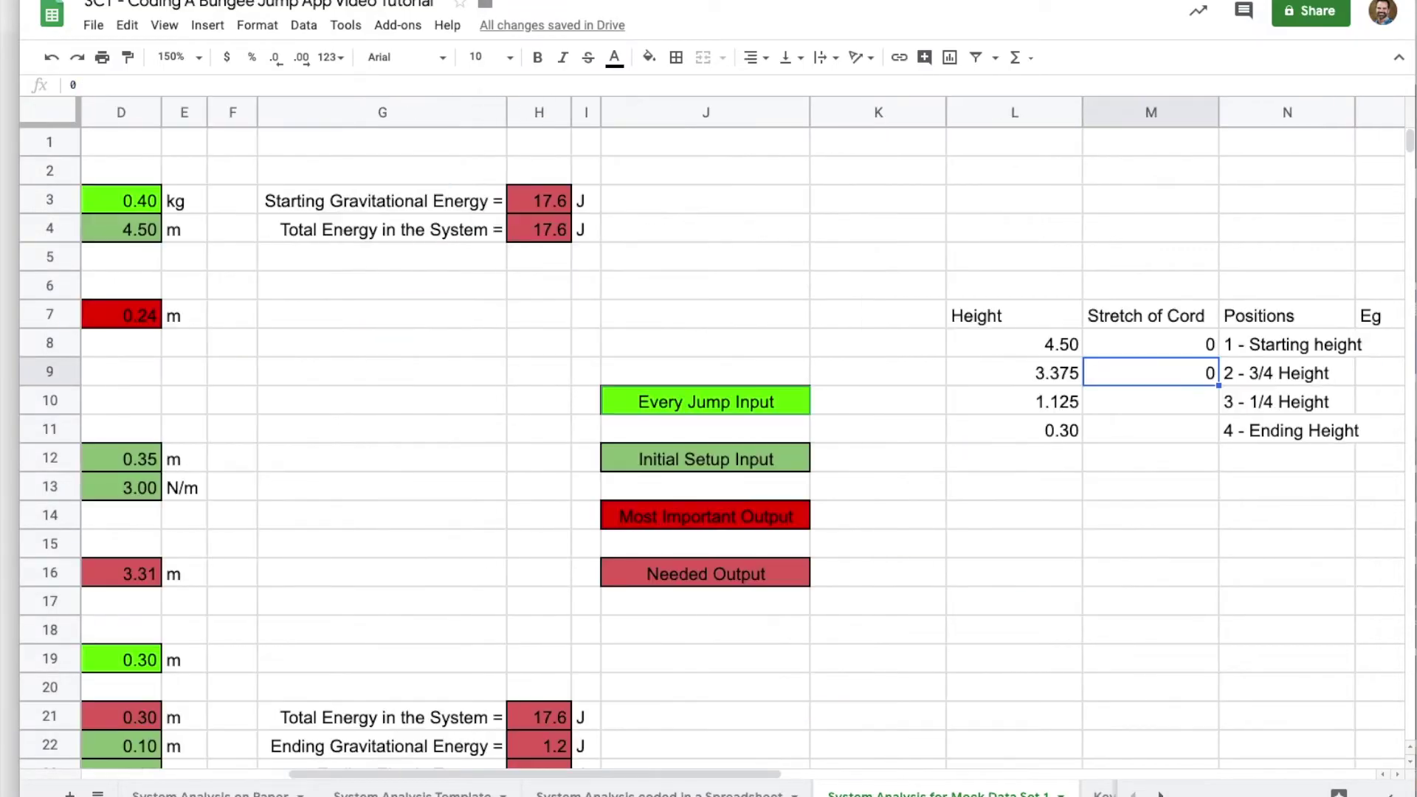
{"action": "left_click", "coordinate": [1151, 401]}
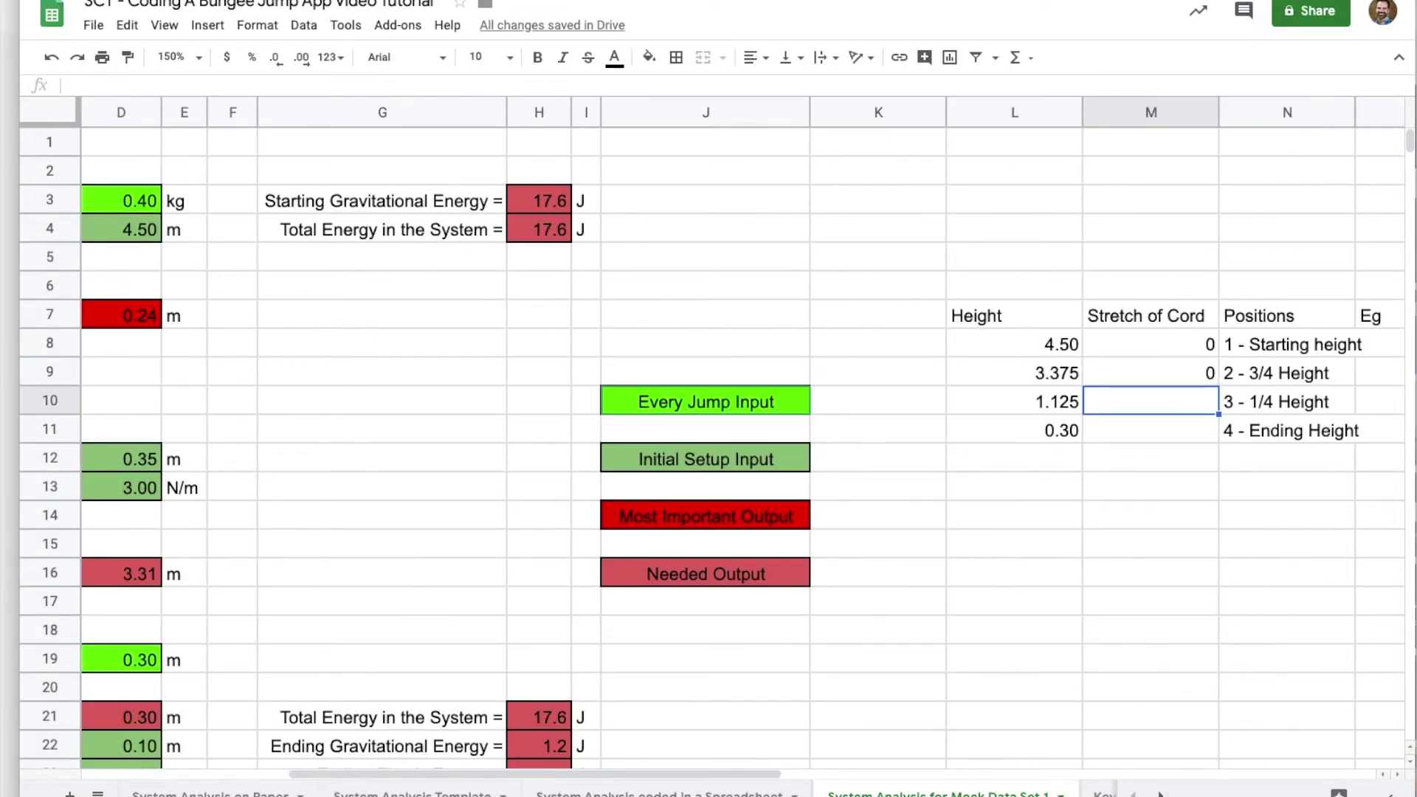
{"action": "type", "text": "="}
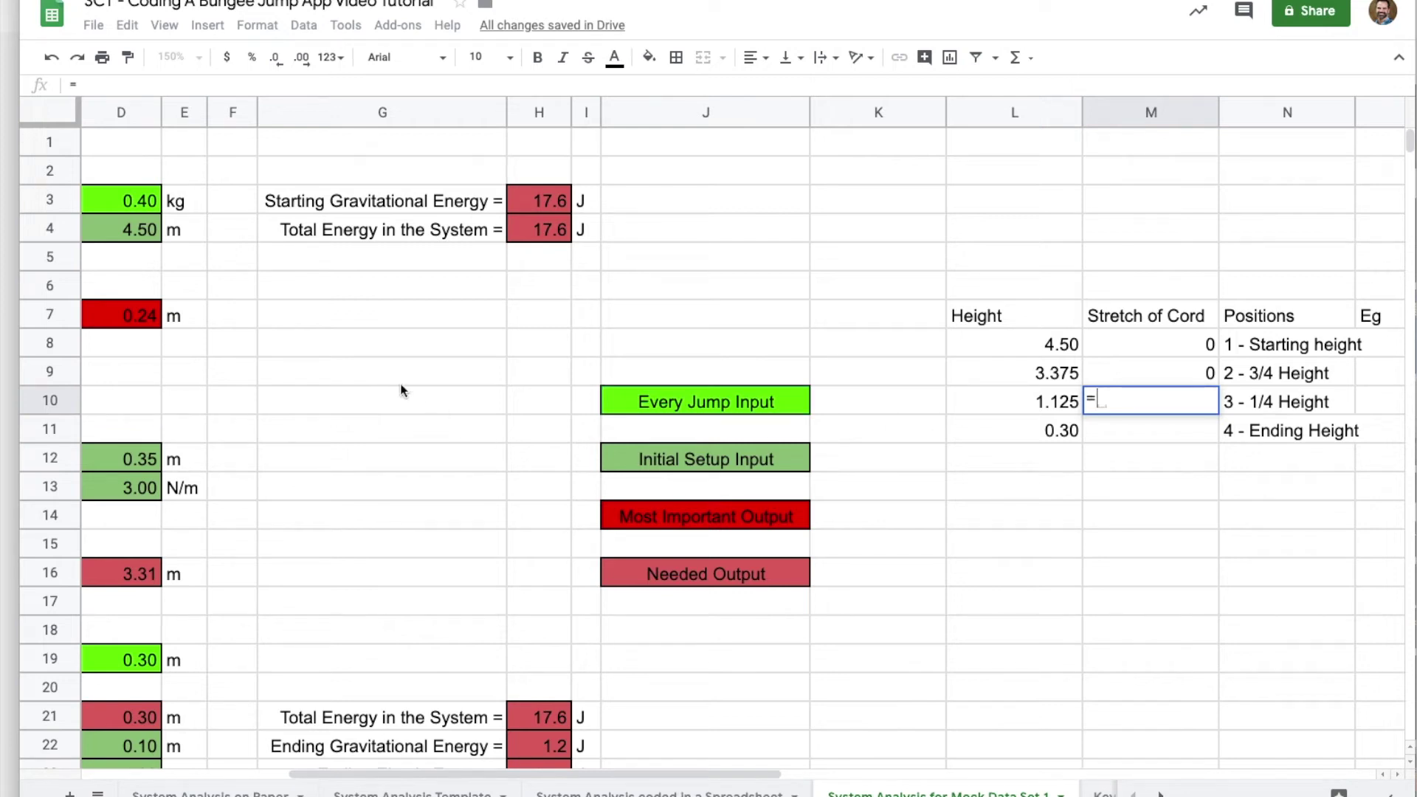
{"action": "left_click", "coordinate": [138, 238]}
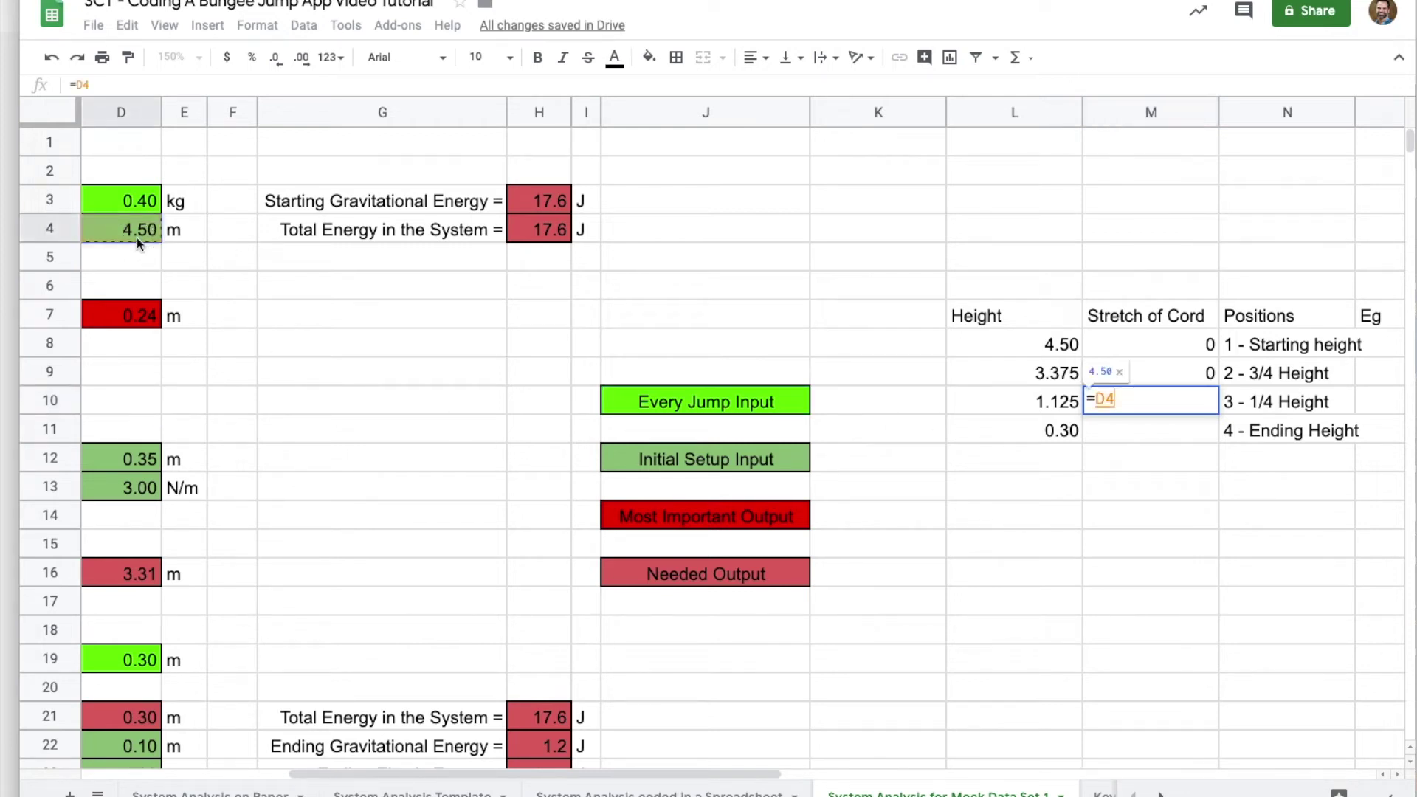
{"action": "type", "text": "-"}
{"action": "left_click", "coordinate": [1043, 407]}
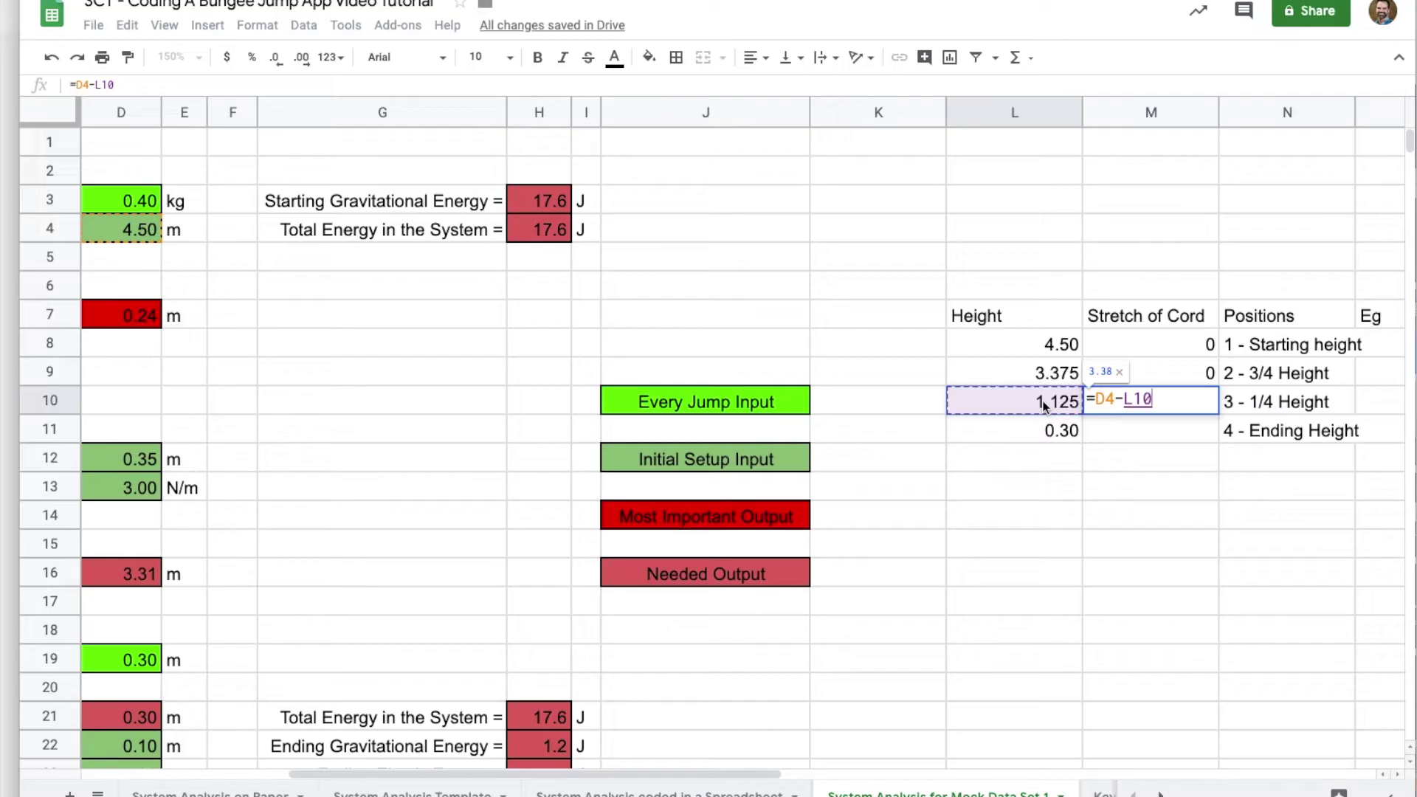
{"action": "type", "text": "-"}
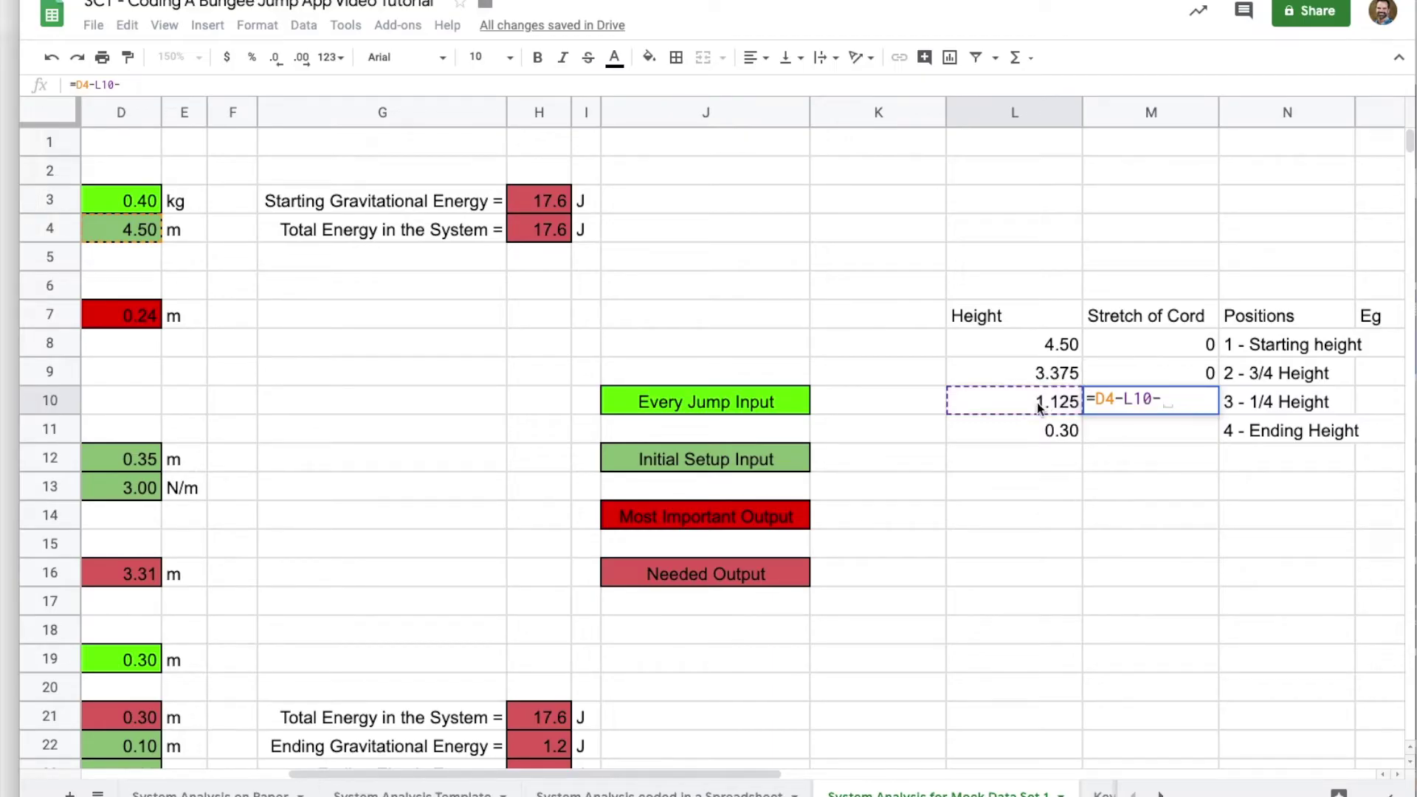
{"action": "left_click", "coordinate": [140, 661]}
{"action": "scroll", "coordinate": [140, 660], "scroll_direction": "left", "scroll_amount": 3}
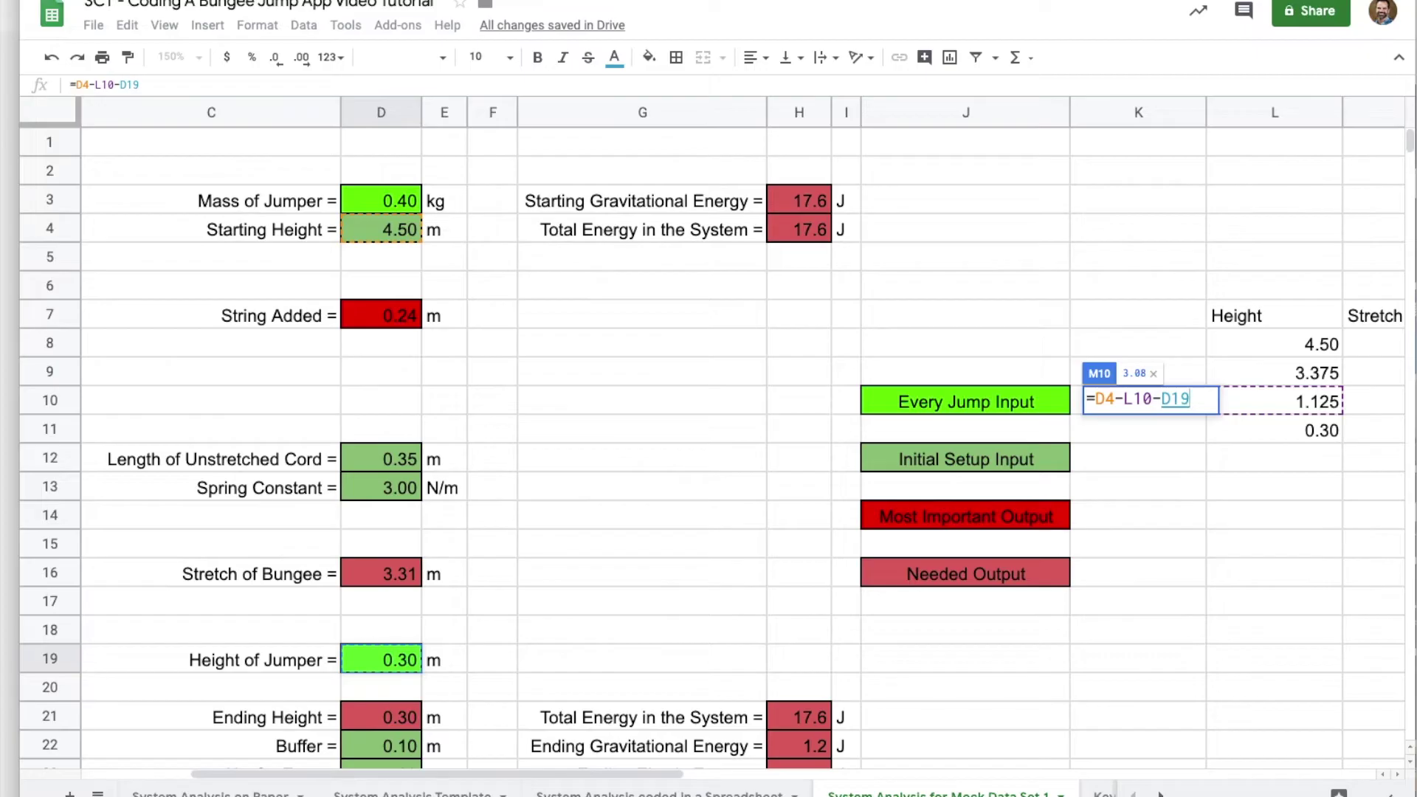
{"action": "key", "text": "Return"}
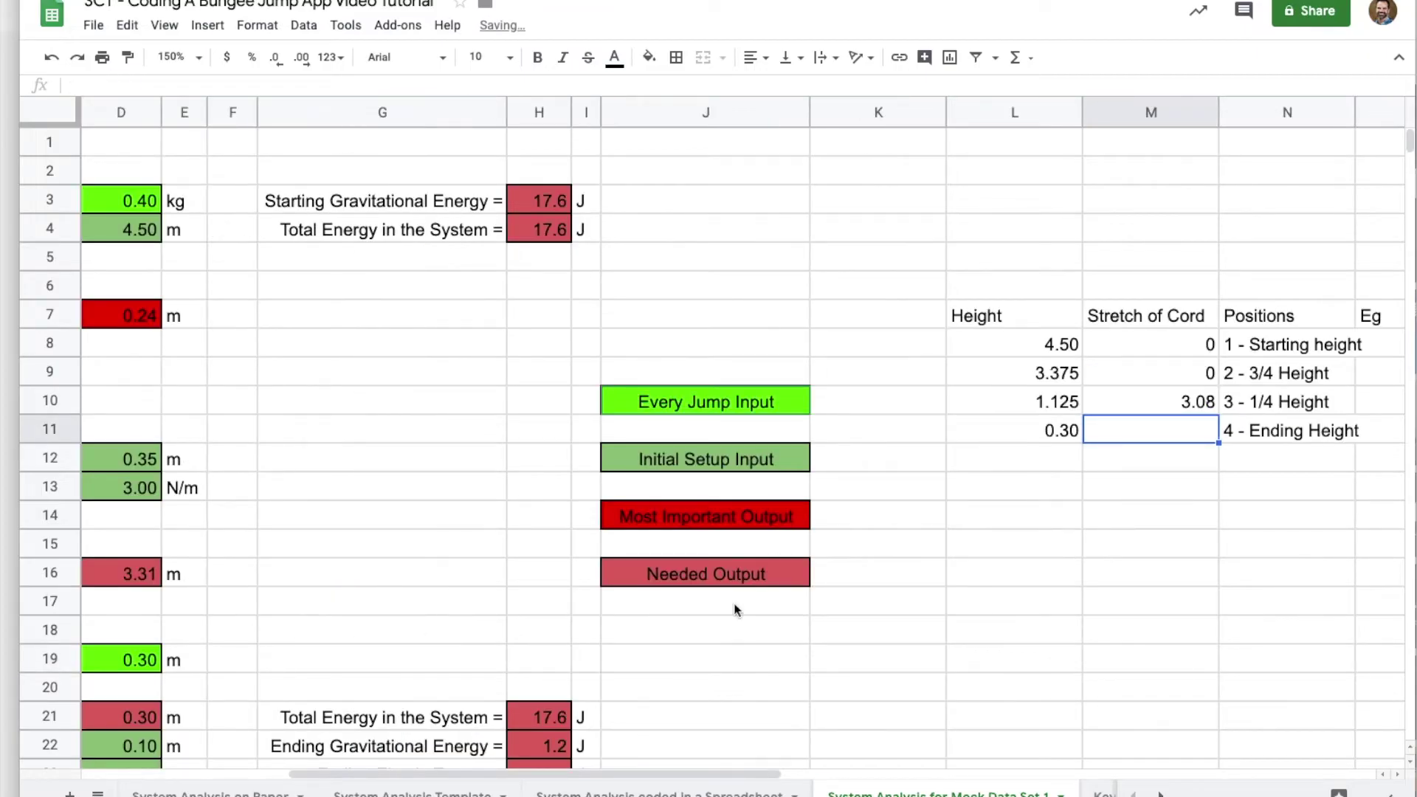
Correct that formula to also subtract cord length D12 and String Added D7, giving 2.49.
{"action": "left_click", "coordinate": [1180, 409]}
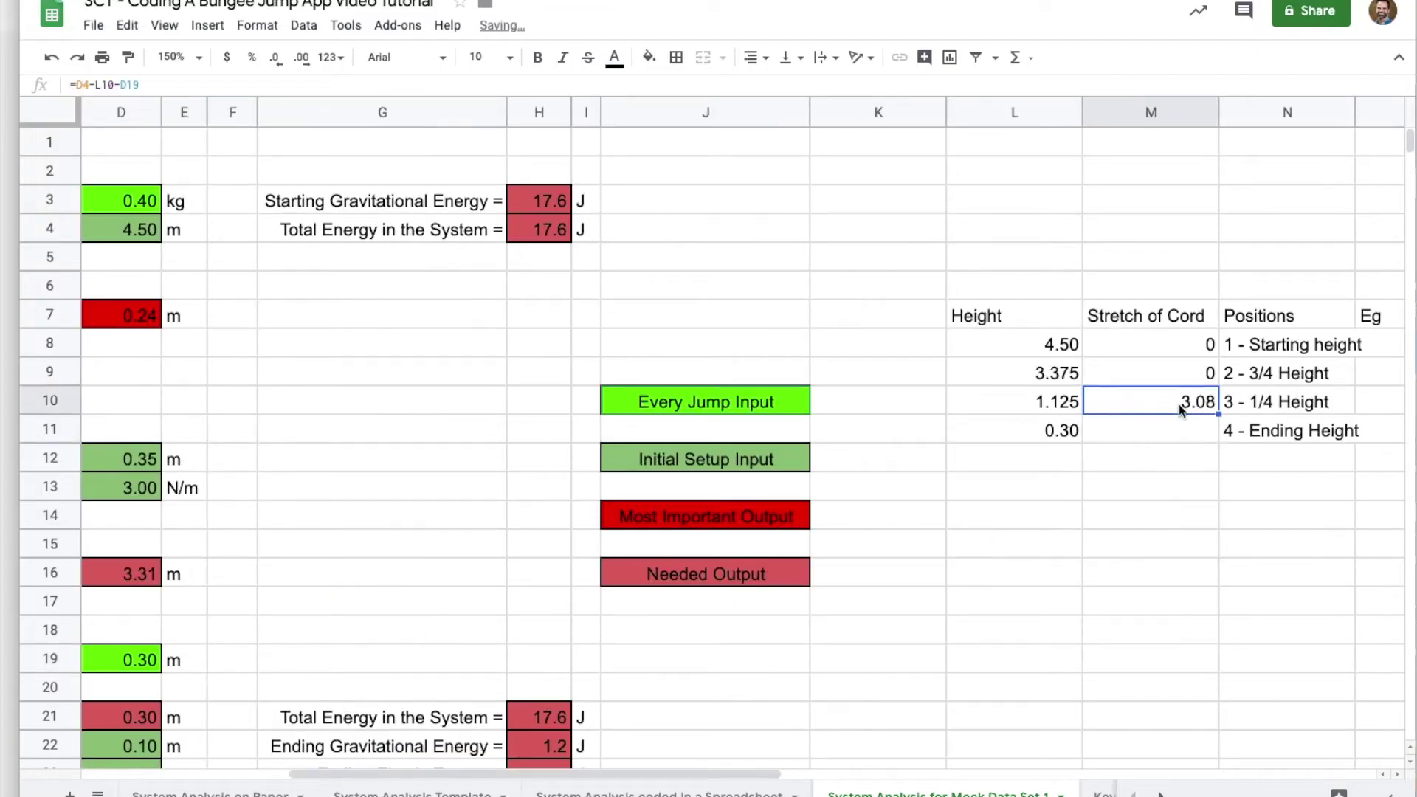
{"action": "left_click", "coordinate": [208, 83]}
{"action": "type", "text": "-"}
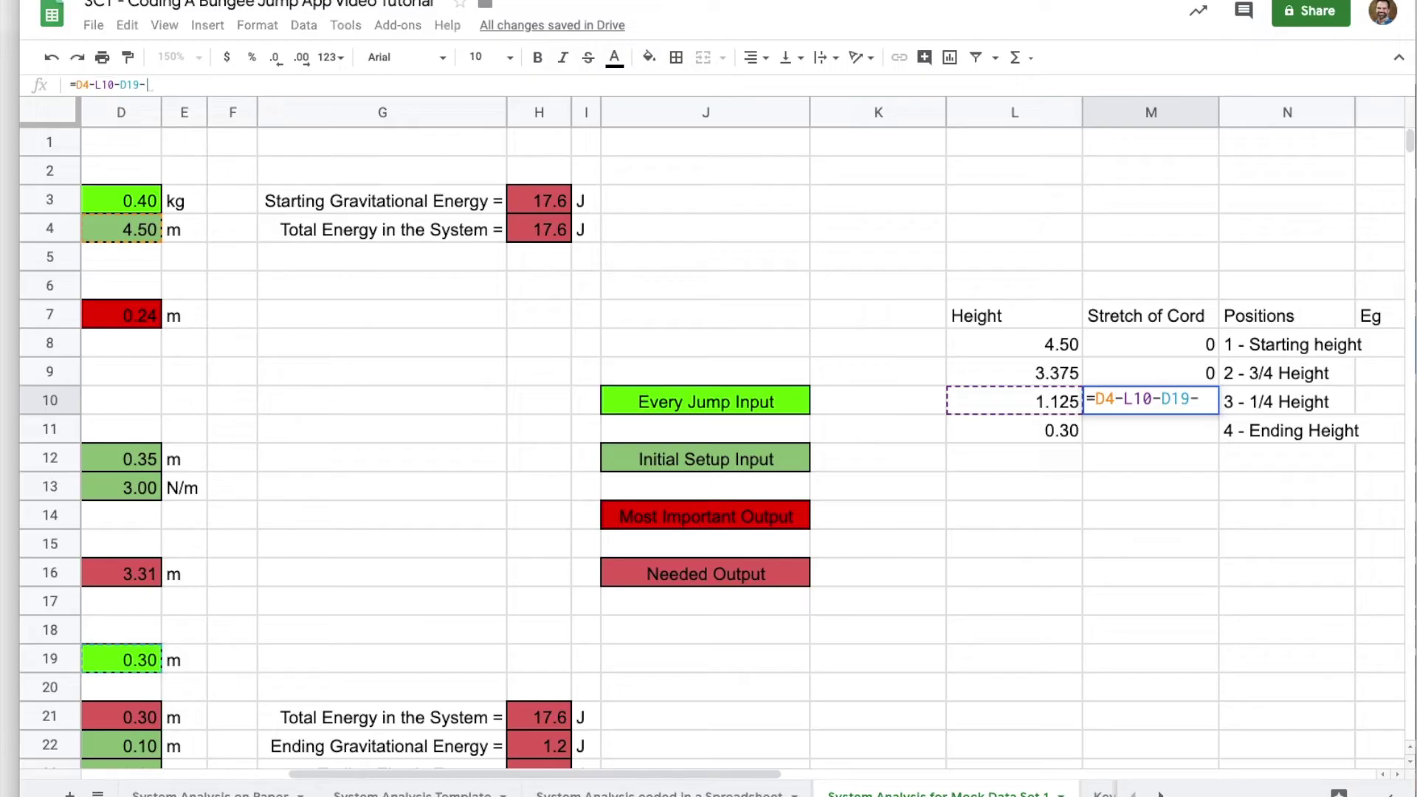
{"action": "left_click", "coordinate": [150, 466]}
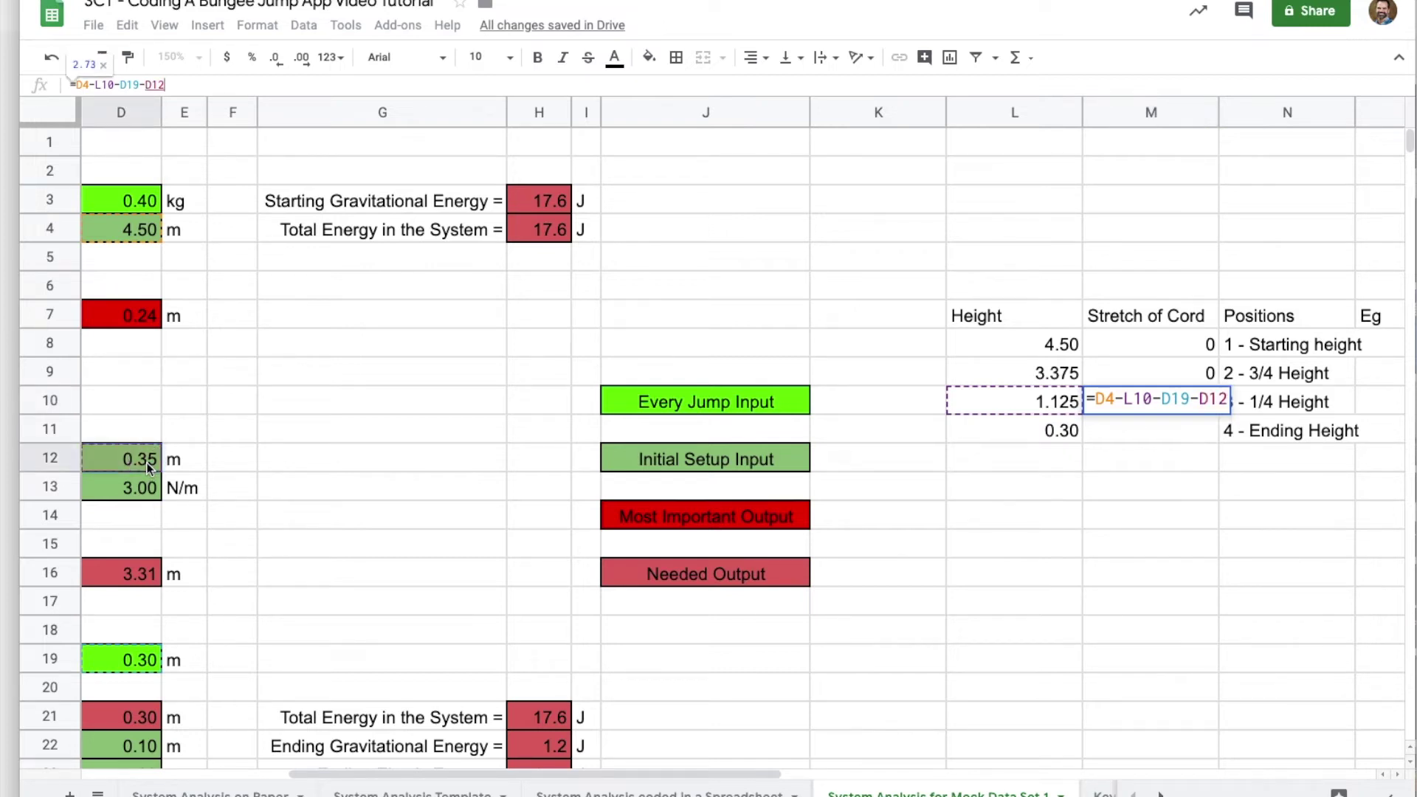
{"action": "type", "text": "-"}
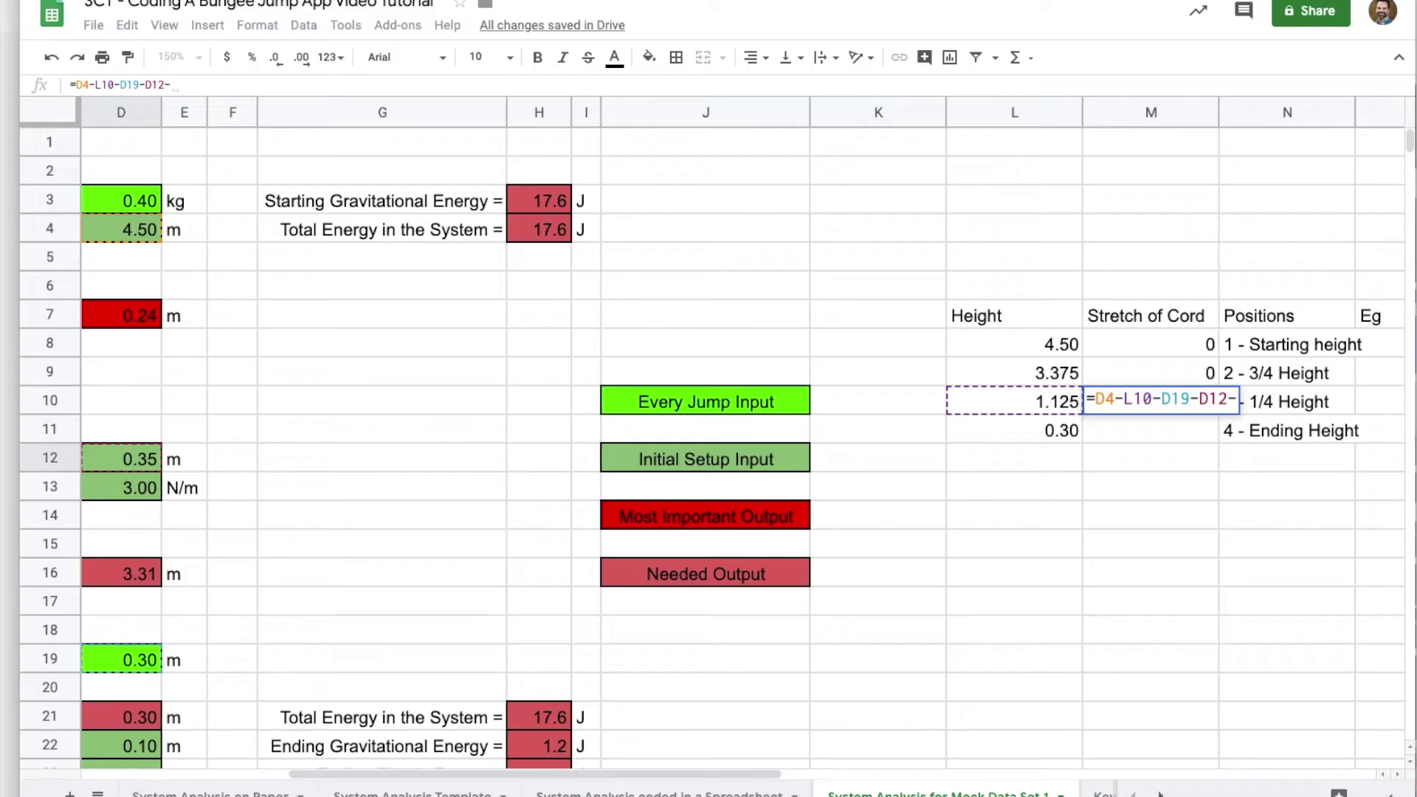
{"action": "left_click", "coordinate": [138, 321]}
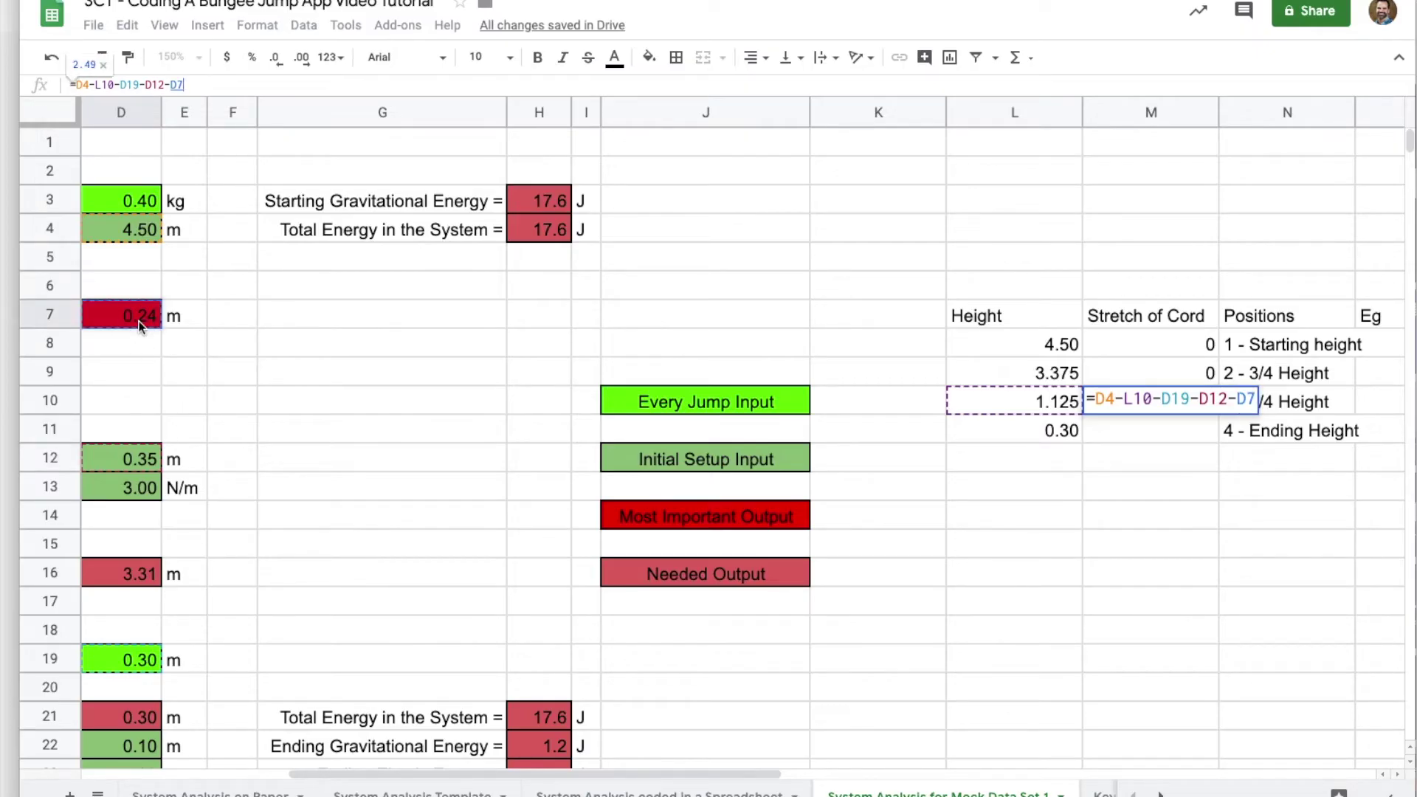
{"action": "key", "text": "Return"}
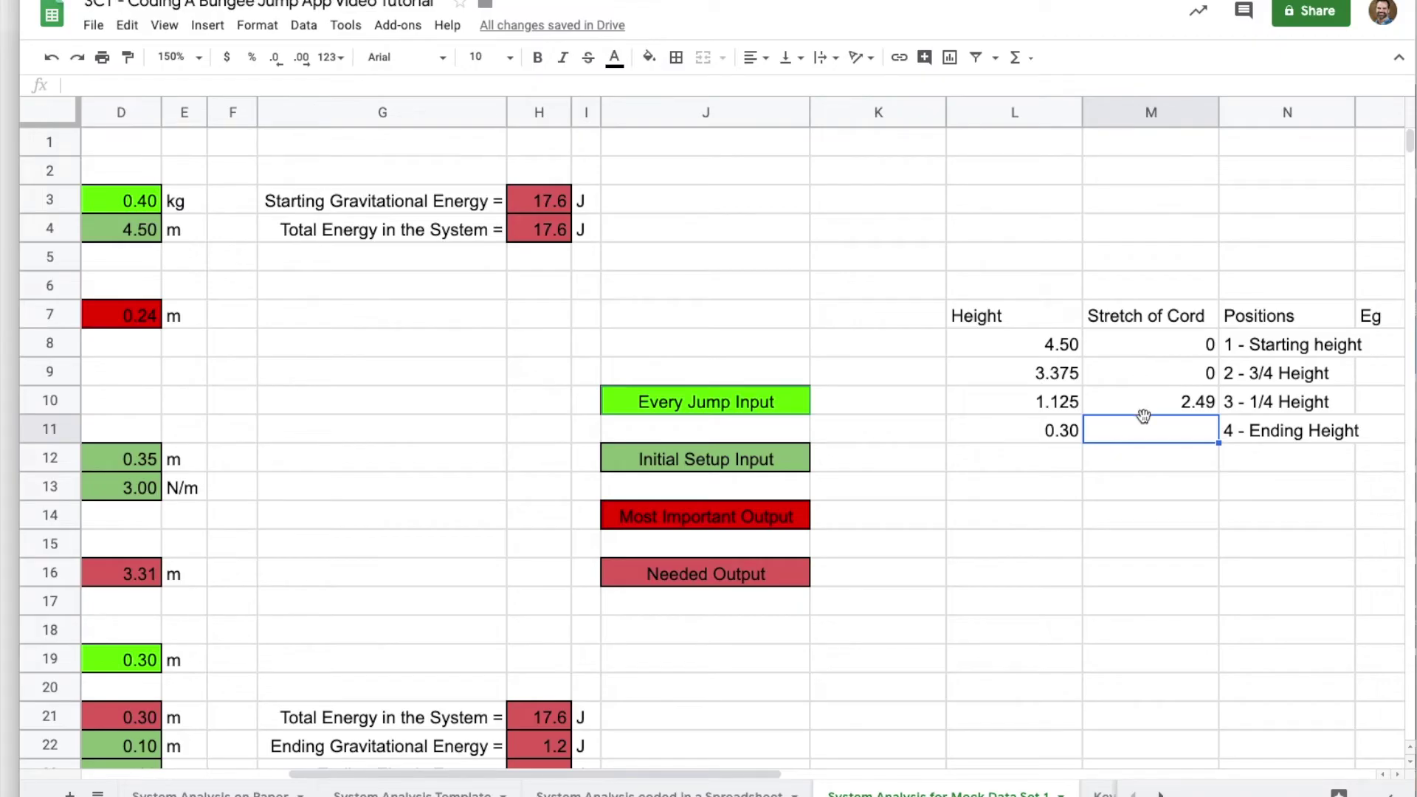
Set the ending-height stretch to =D16, the Stretch of Bungee value, showing 3.31.
{"action": "type", "text": "="}
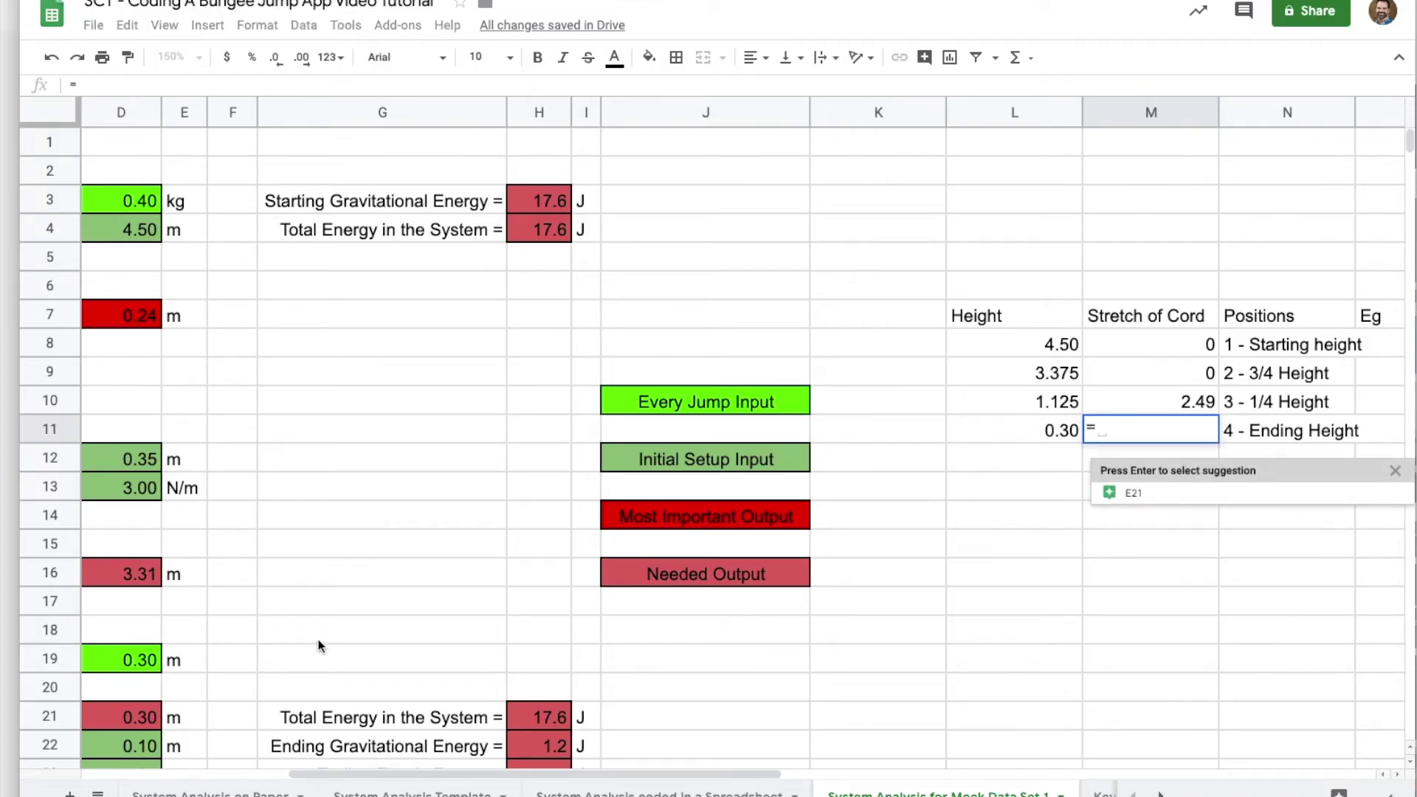
{"action": "left_click", "coordinate": [139, 577]}
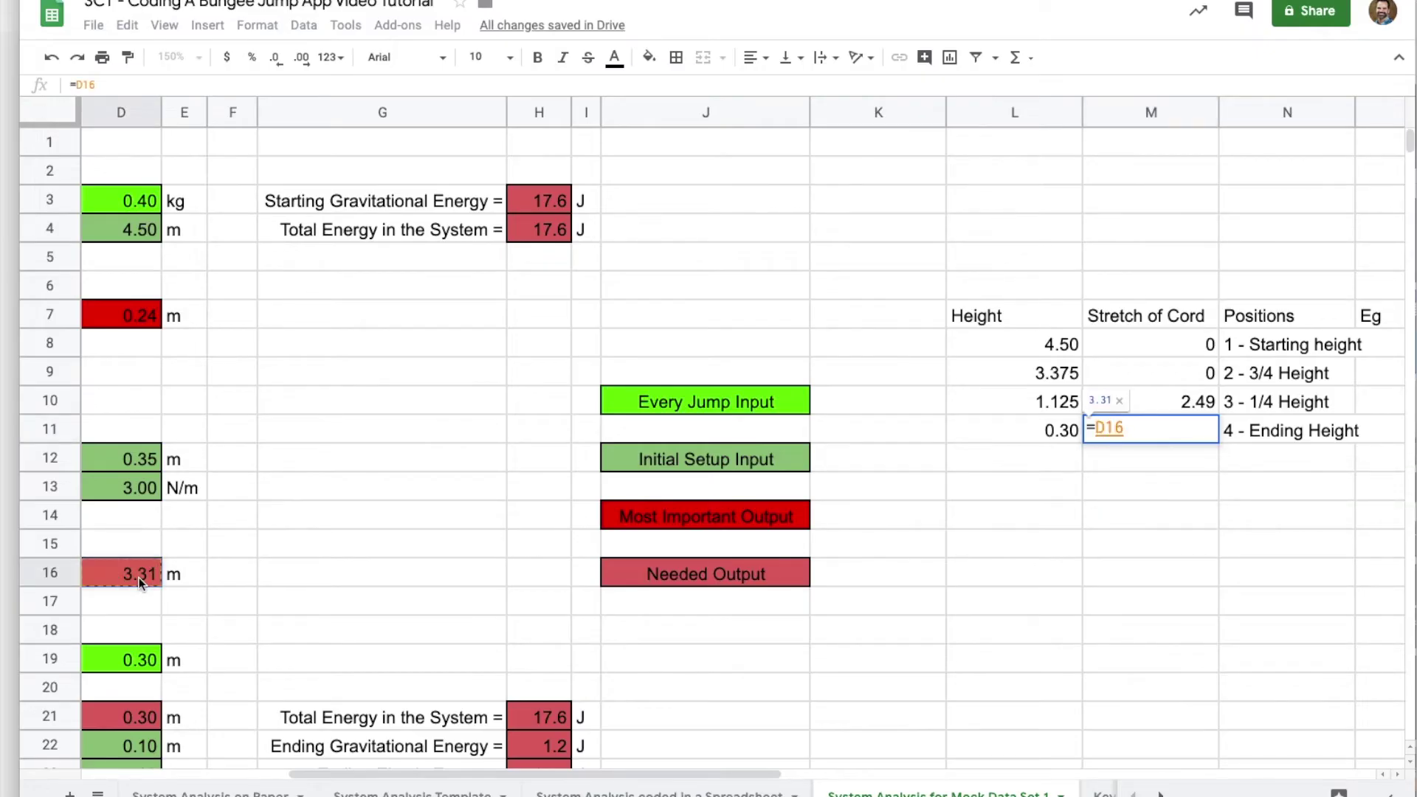
{"action": "scroll", "coordinate": [139, 583], "scroll_direction": "left", "scroll_amount": 3}
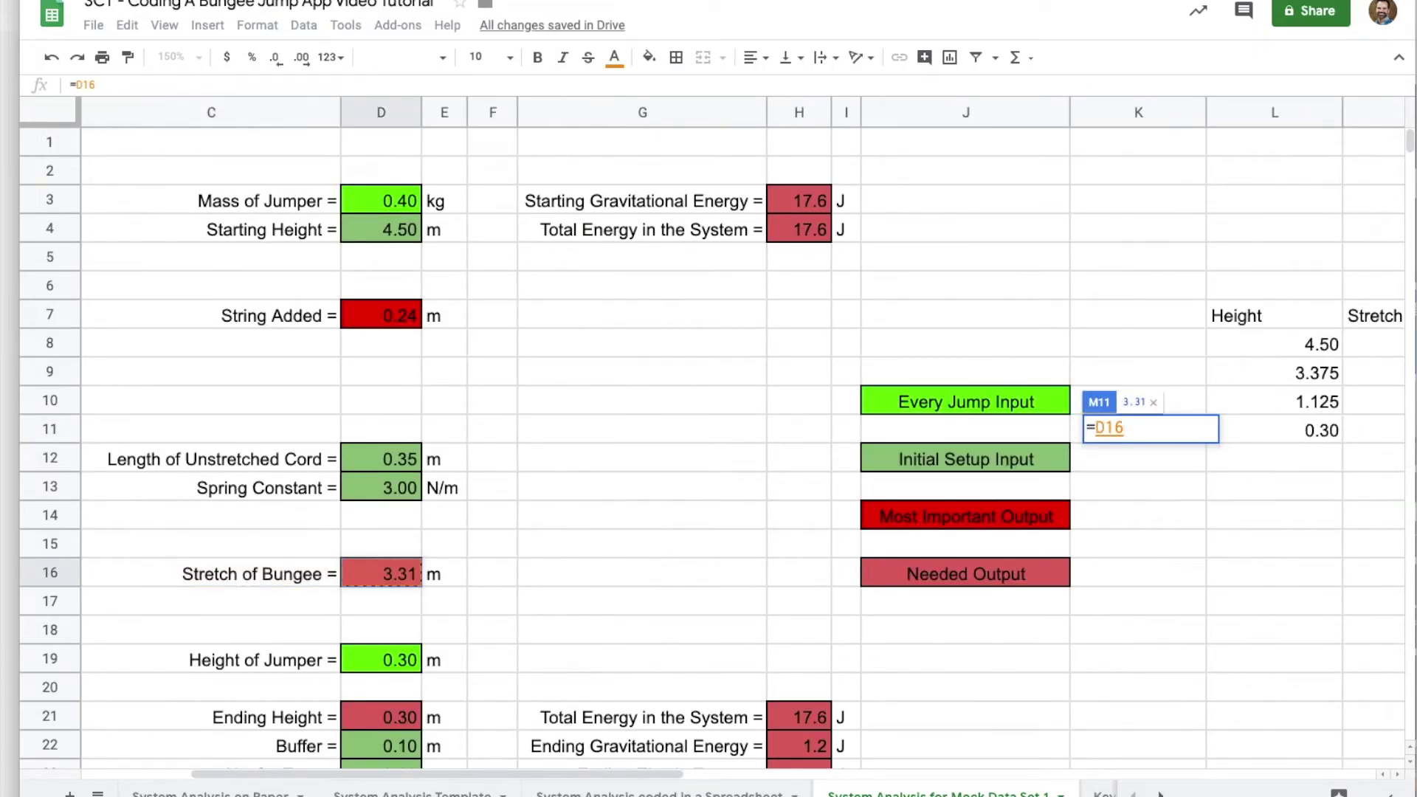
{"action": "key", "text": "Return"}
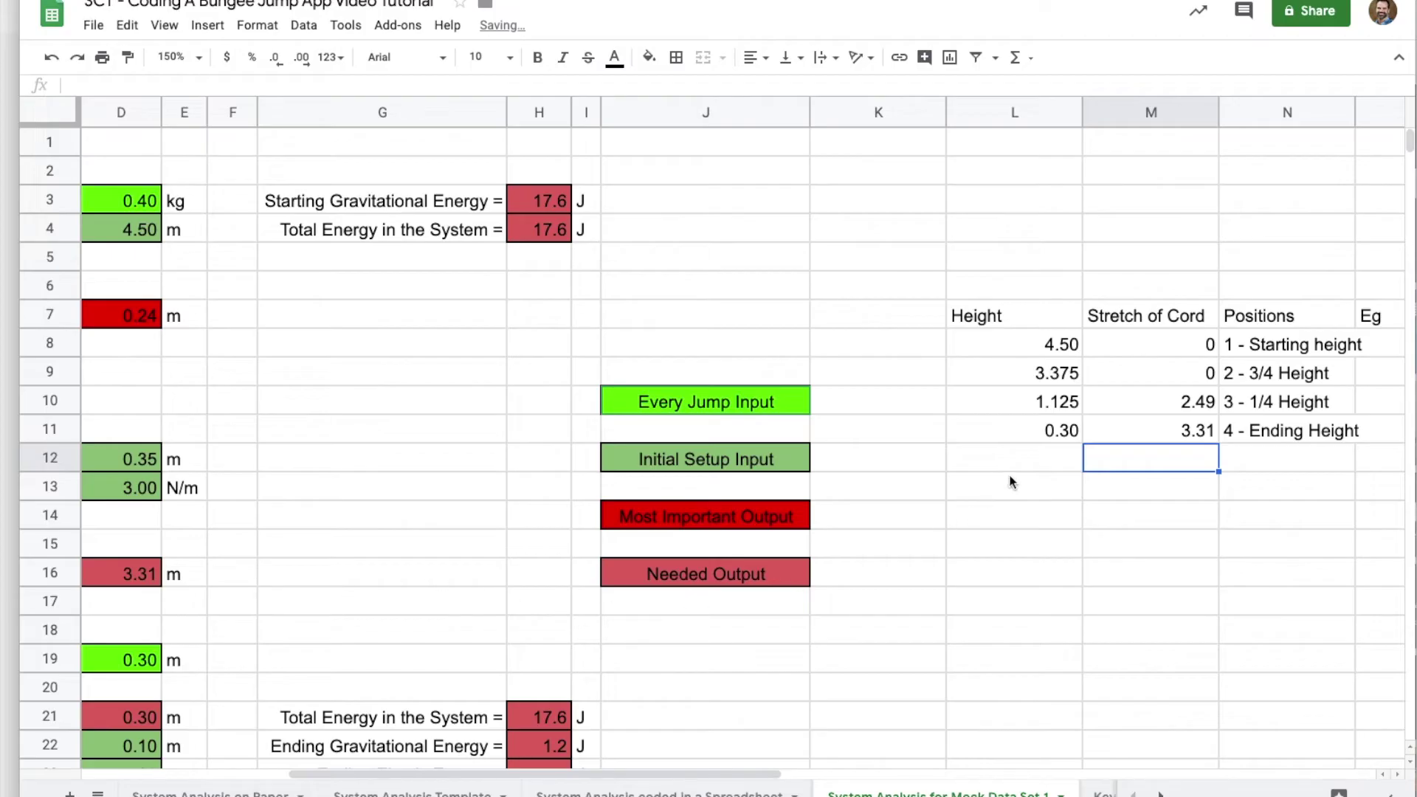
{"action": "scroll", "coordinate": [1012, 405], "scroll_direction": "right", "scroll_amount": 5}
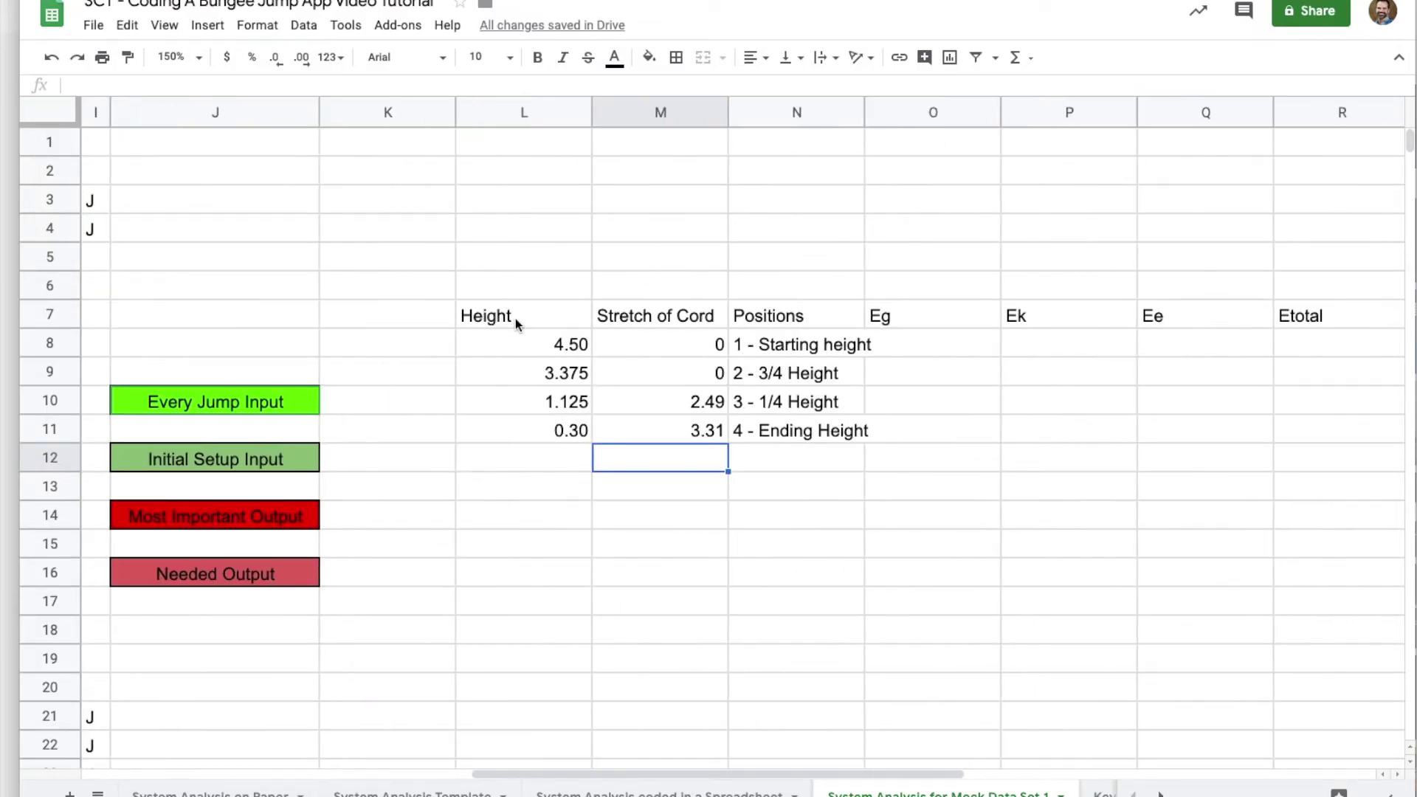
Fill the header row L7:R7, Height through Etotal, cornflower blue.
{"action": "left_click_drag", "start_coordinate": [515, 318], "coordinate": [1296, 318]}
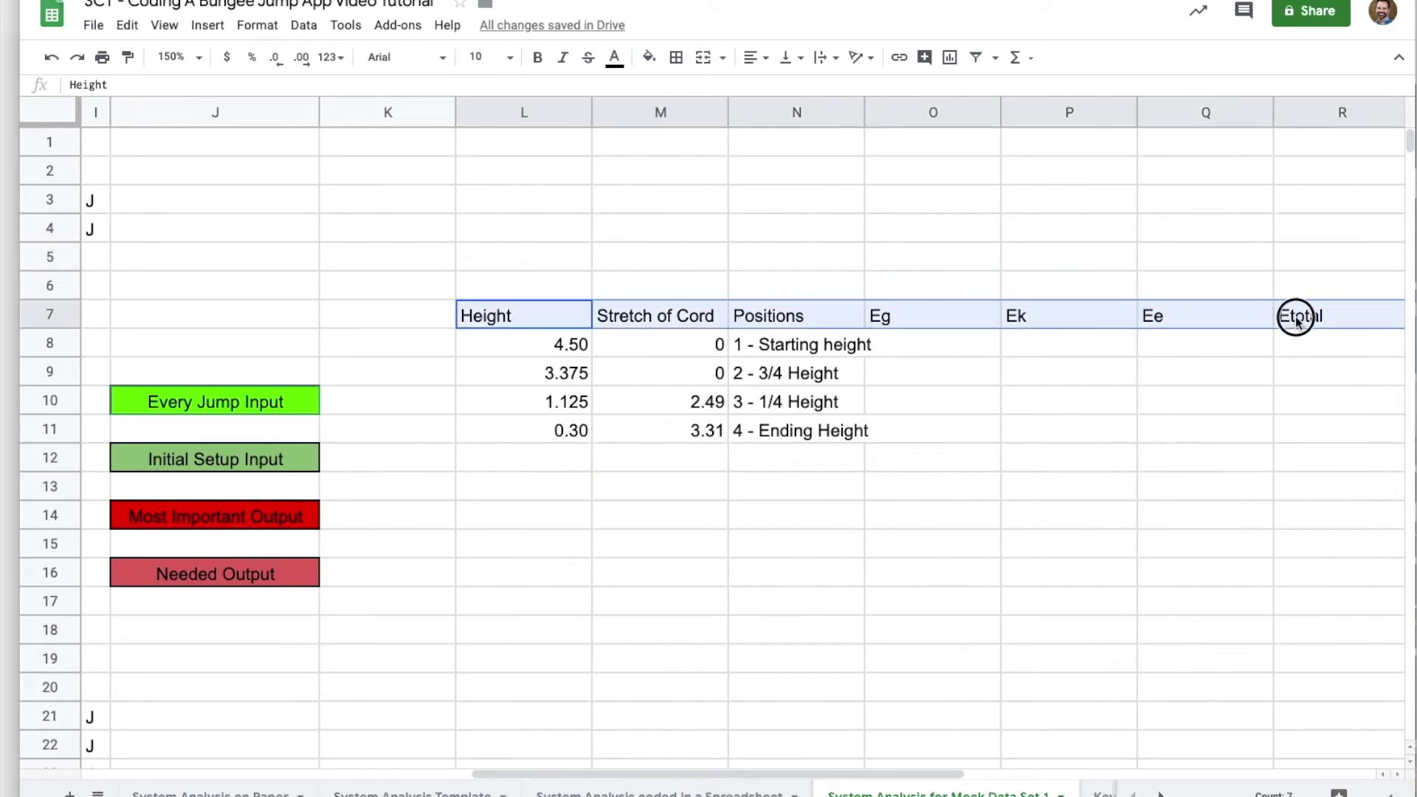
{"action": "left_click", "coordinate": [649, 58]}
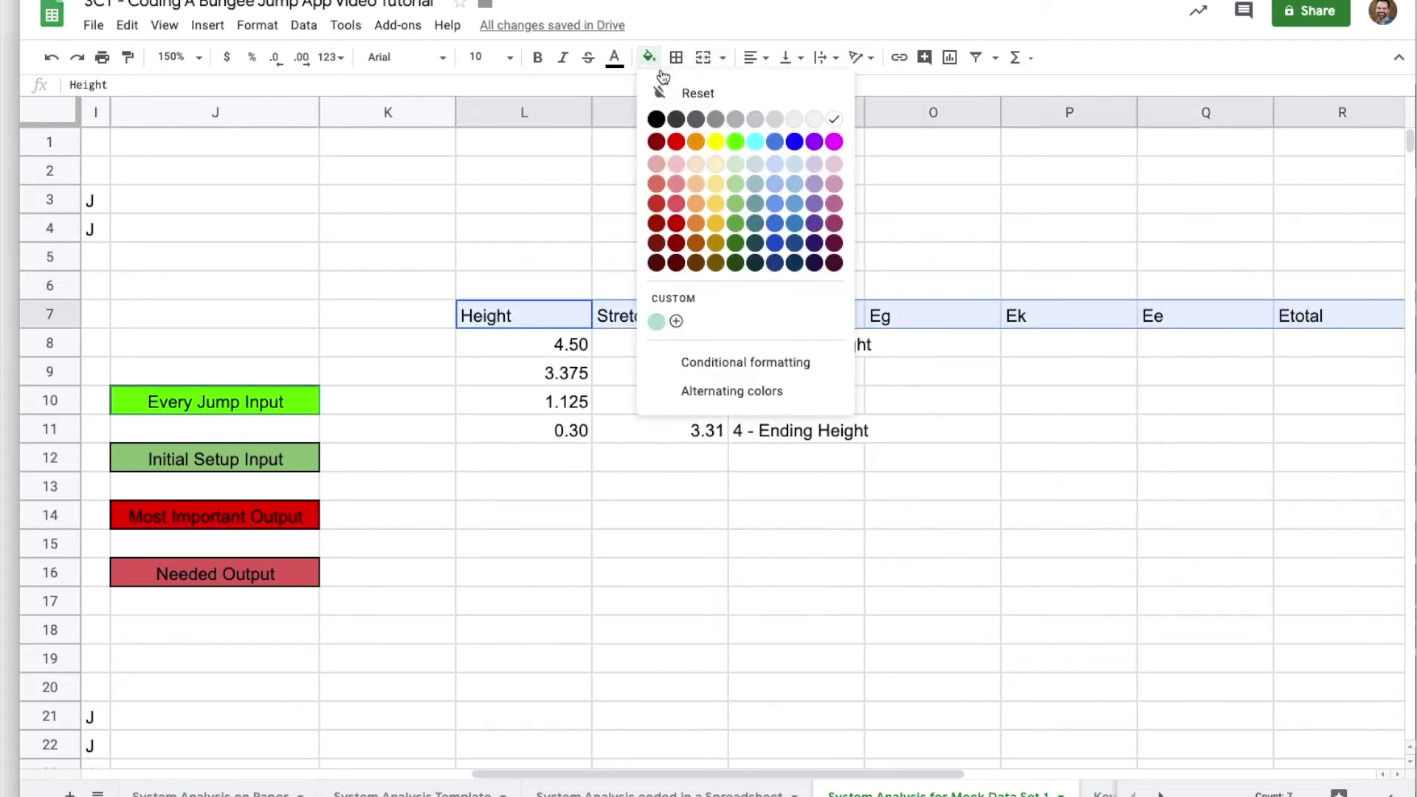
{"action": "left_click", "coordinate": [774, 183]}
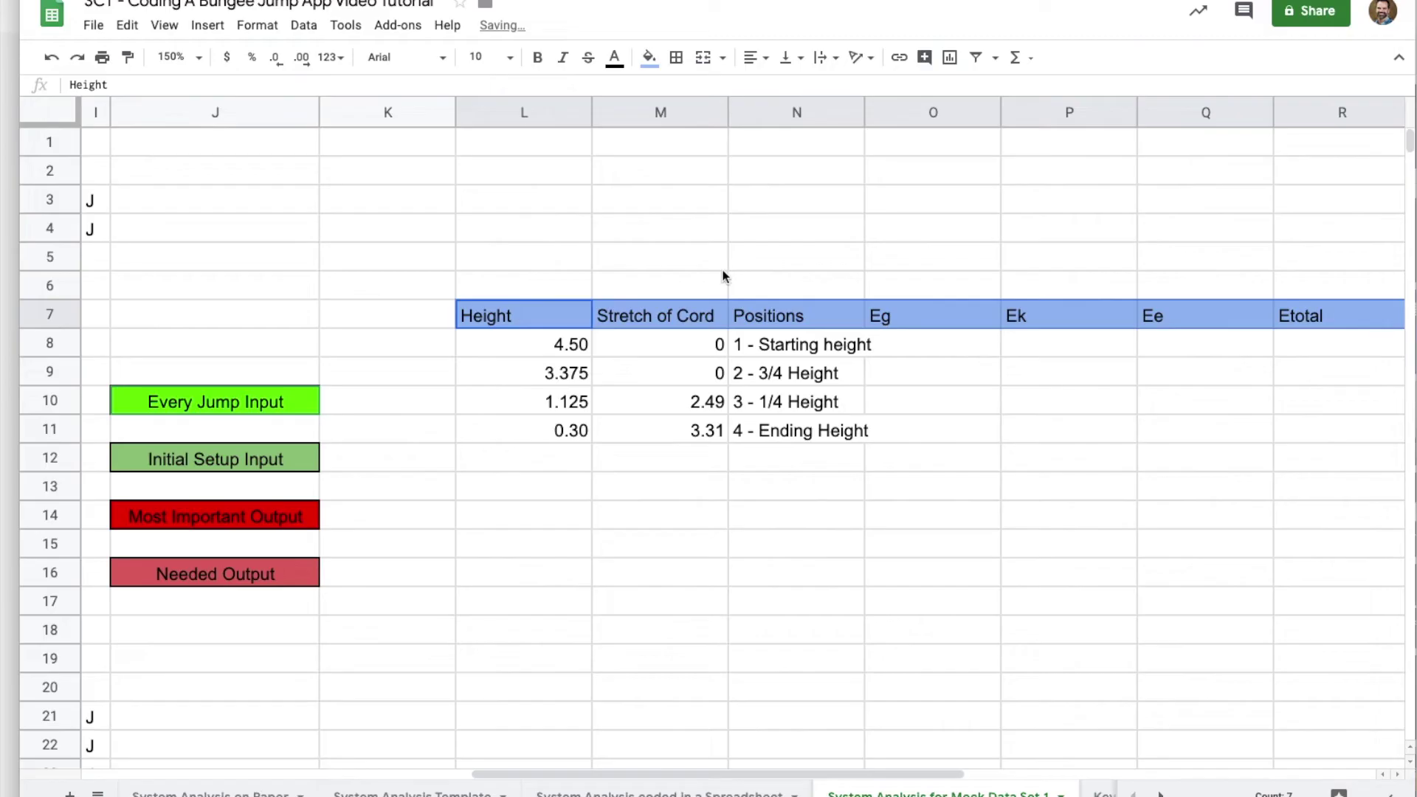
Fill the four Positions entries N8:N11 light blue, then select the whole table L7:R11.
{"action": "left_click_drag", "start_coordinate": [790, 348], "coordinate": [791, 427]}
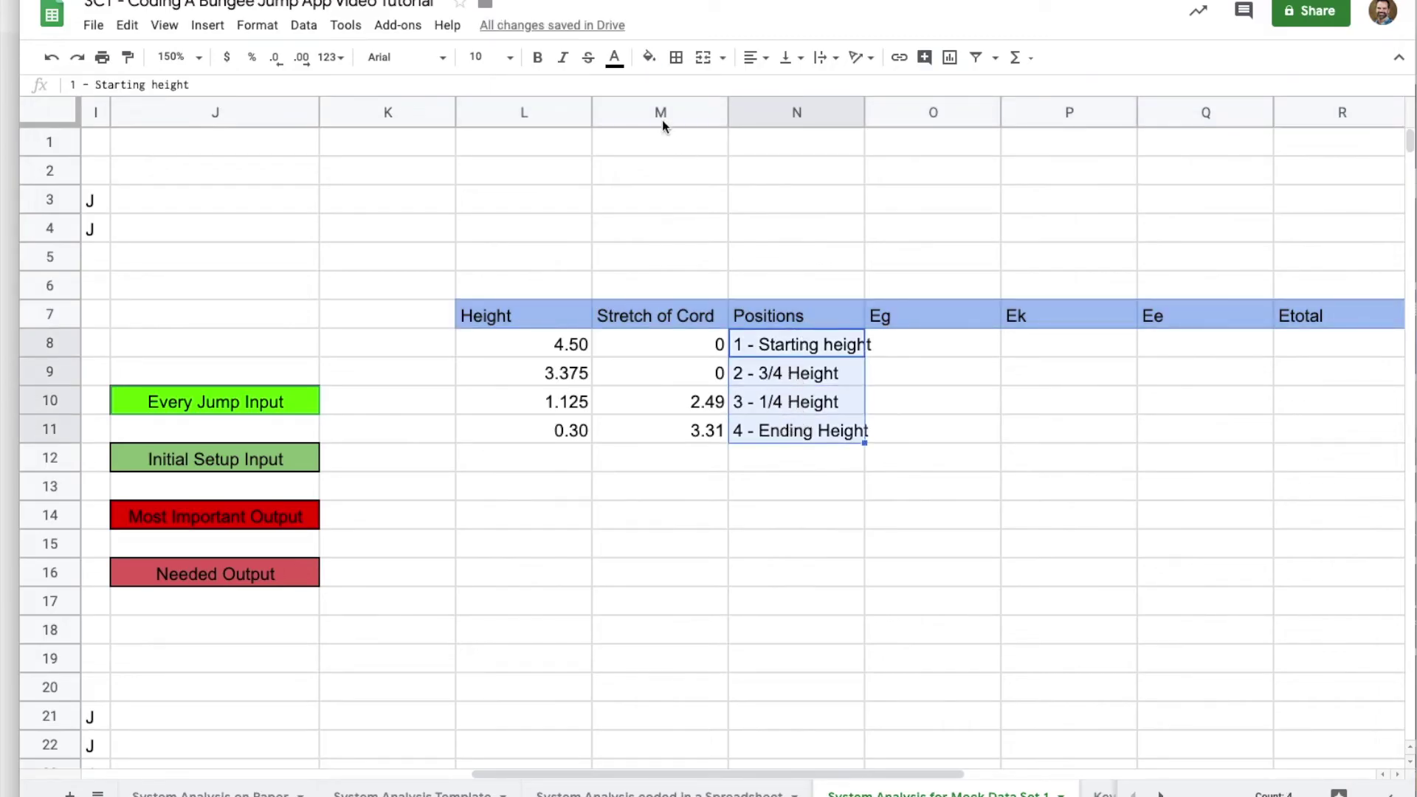
{"action": "left_click", "coordinate": [649, 58]}
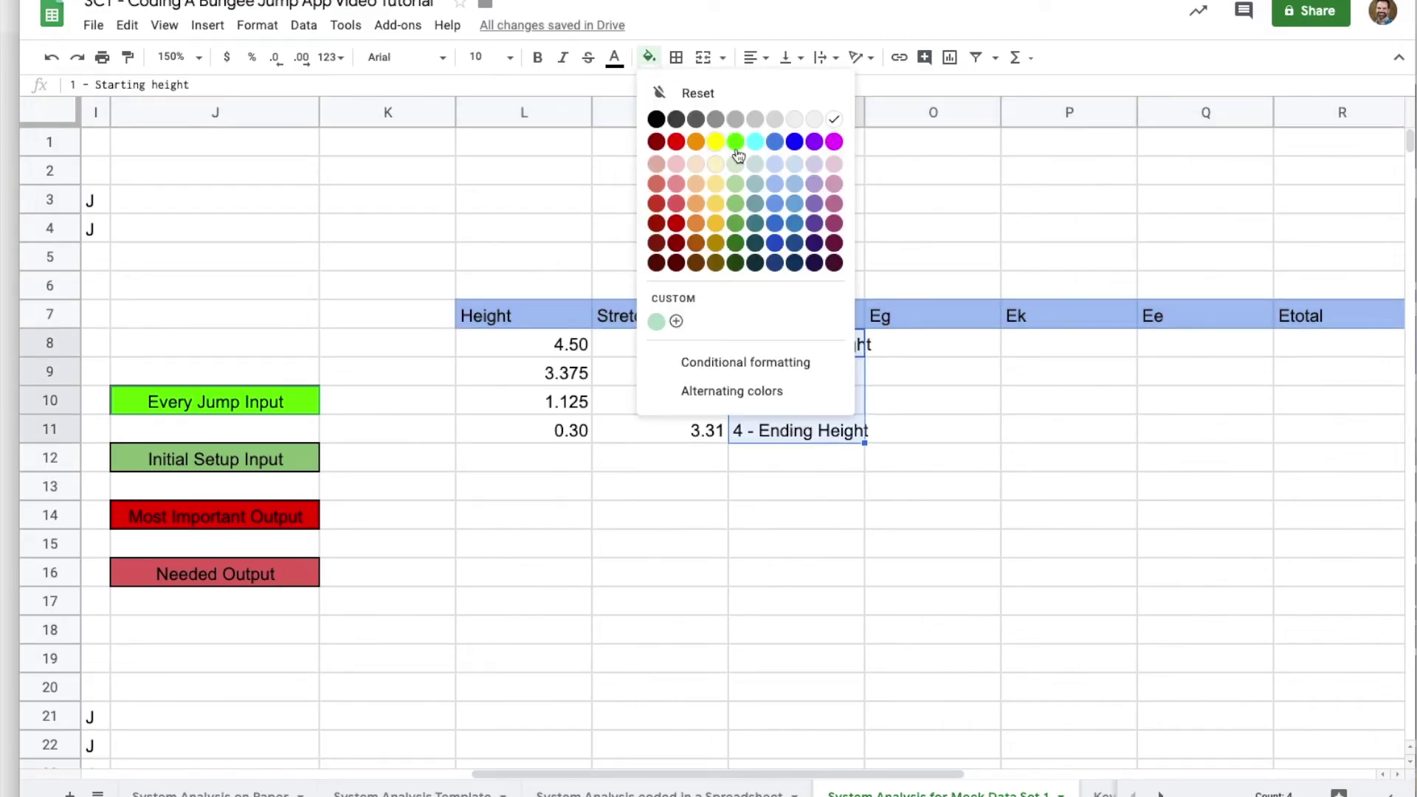
{"action": "left_click", "coordinate": [777, 169]}
{"action": "left_click", "coordinate": [532, 317]}
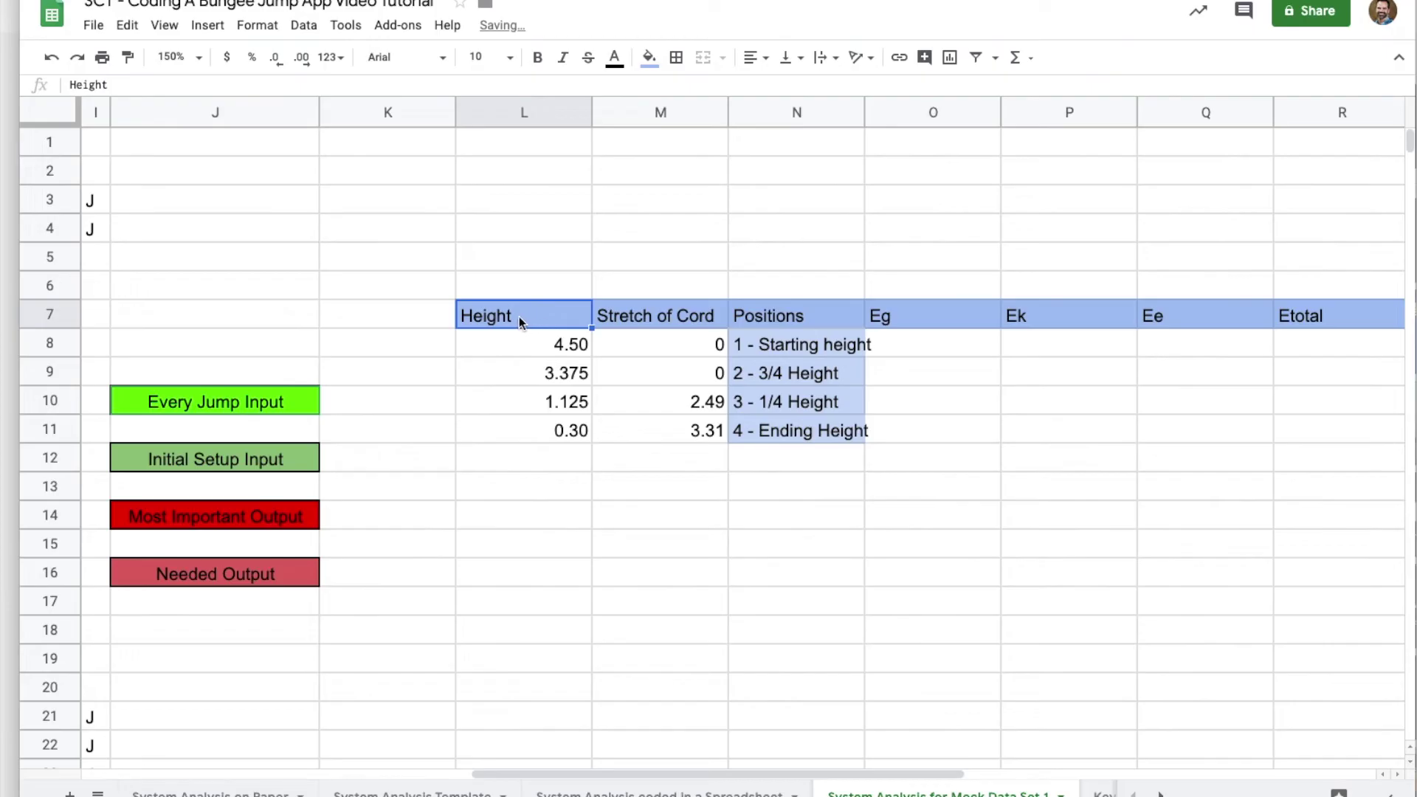
{"action": "left_click_drag", "start_coordinate": [520, 316], "coordinate": [1287, 434]}
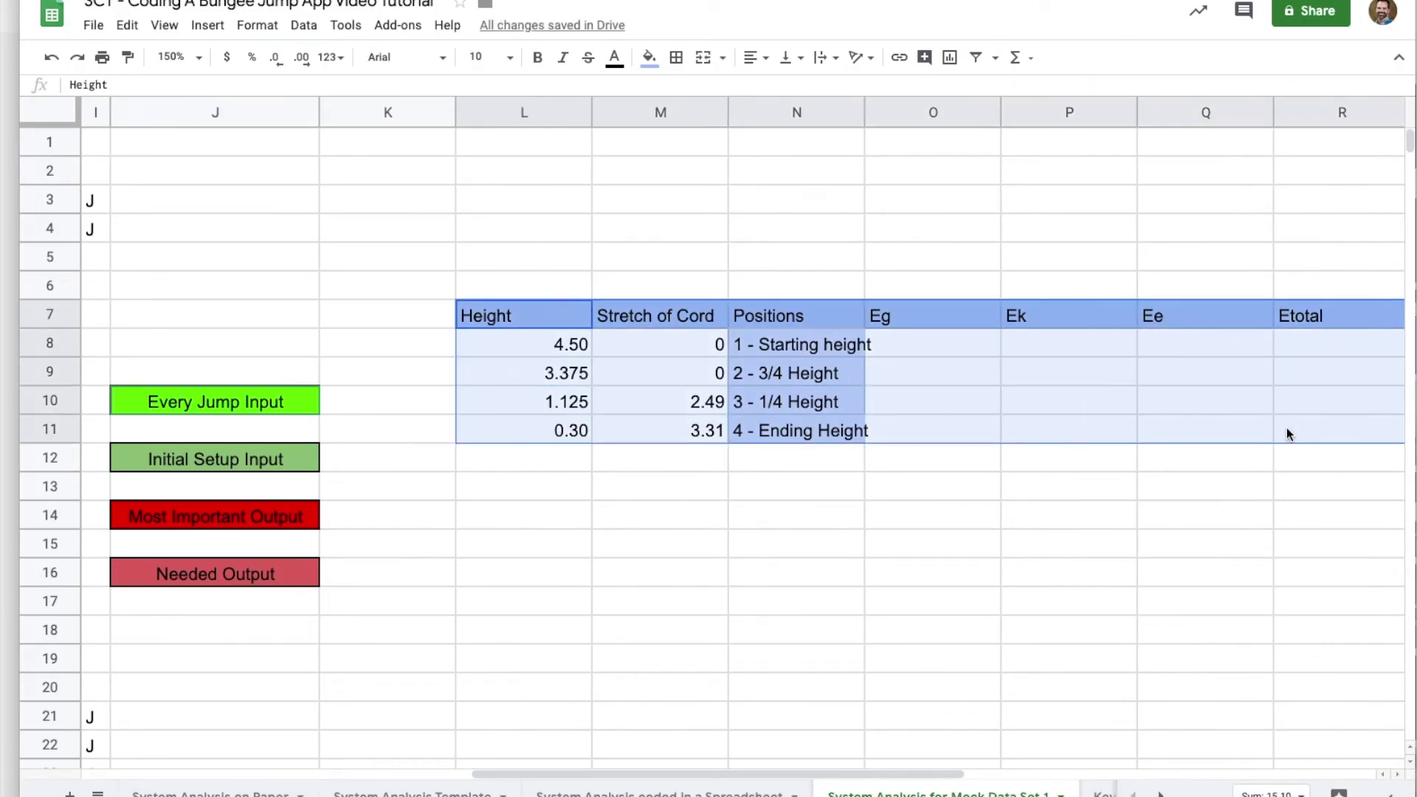
Autofit the Height column and centre the table's entries horizontally and vertically.
{"action": "double_click", "coordinate": [592, 111]}
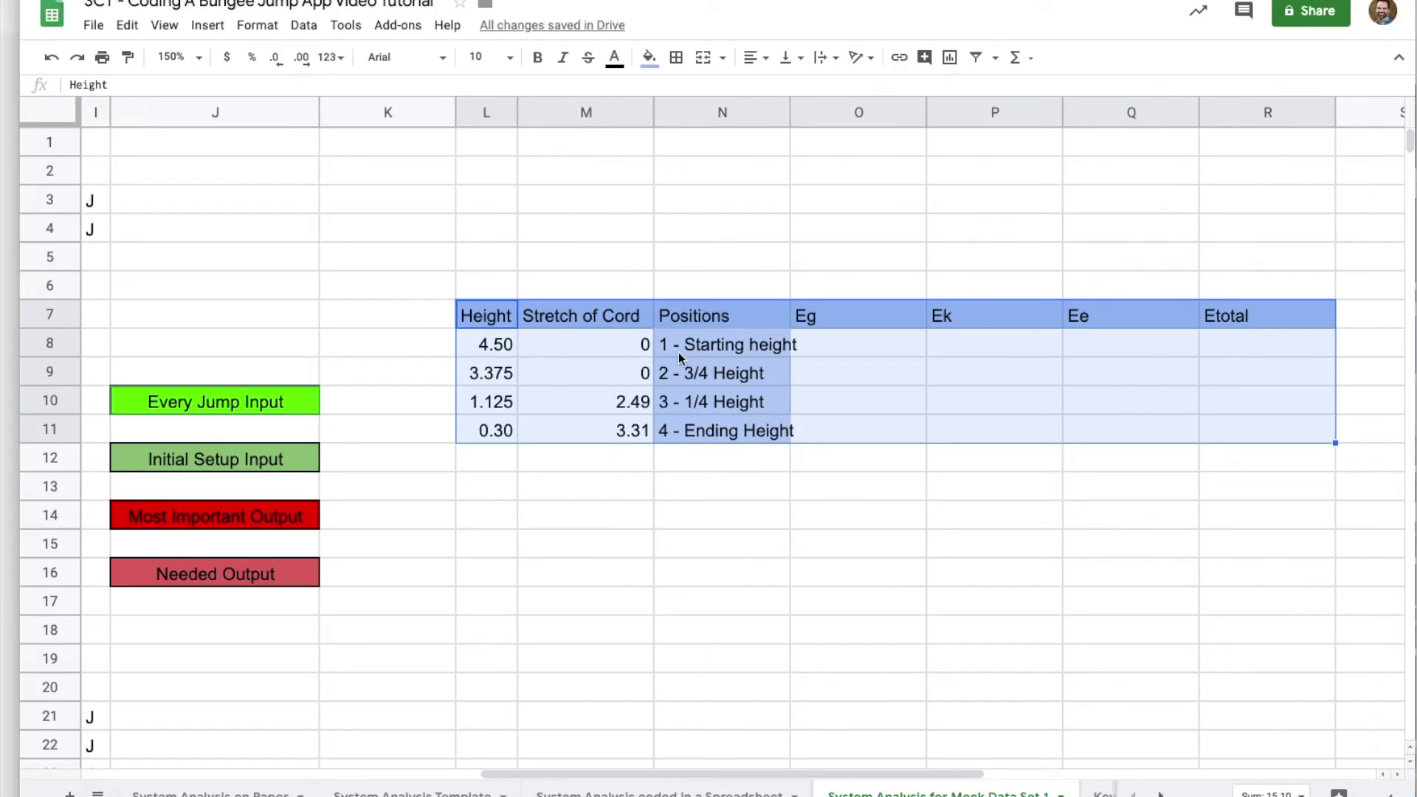
{"action": "left_click", "coordinate": [754, 59]}
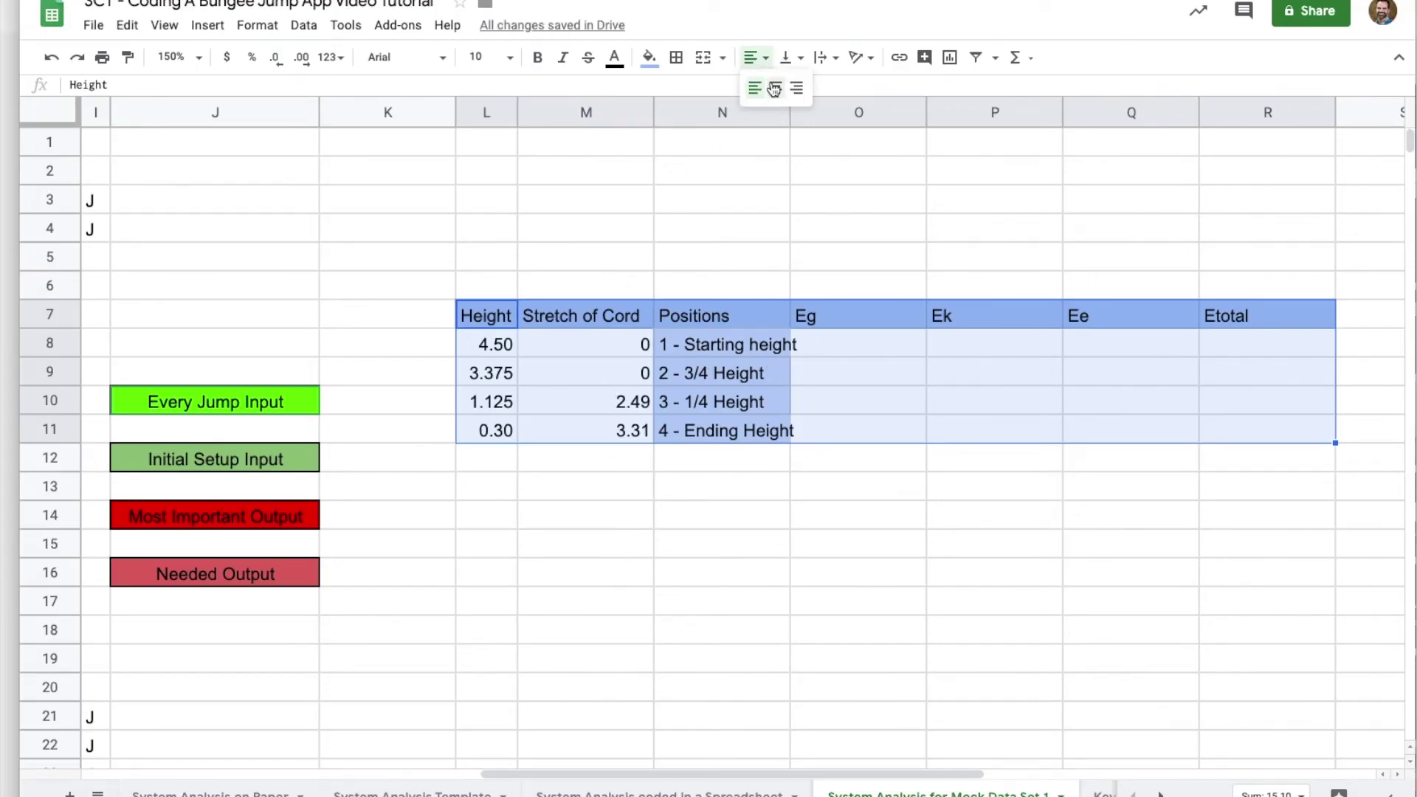
{"action": "left_click", "coordinate": [773, 89]}
{"action": "left_click", "coordinate": [790, 57]}
{"action": "left_click", "coordinate": [808, 86]}
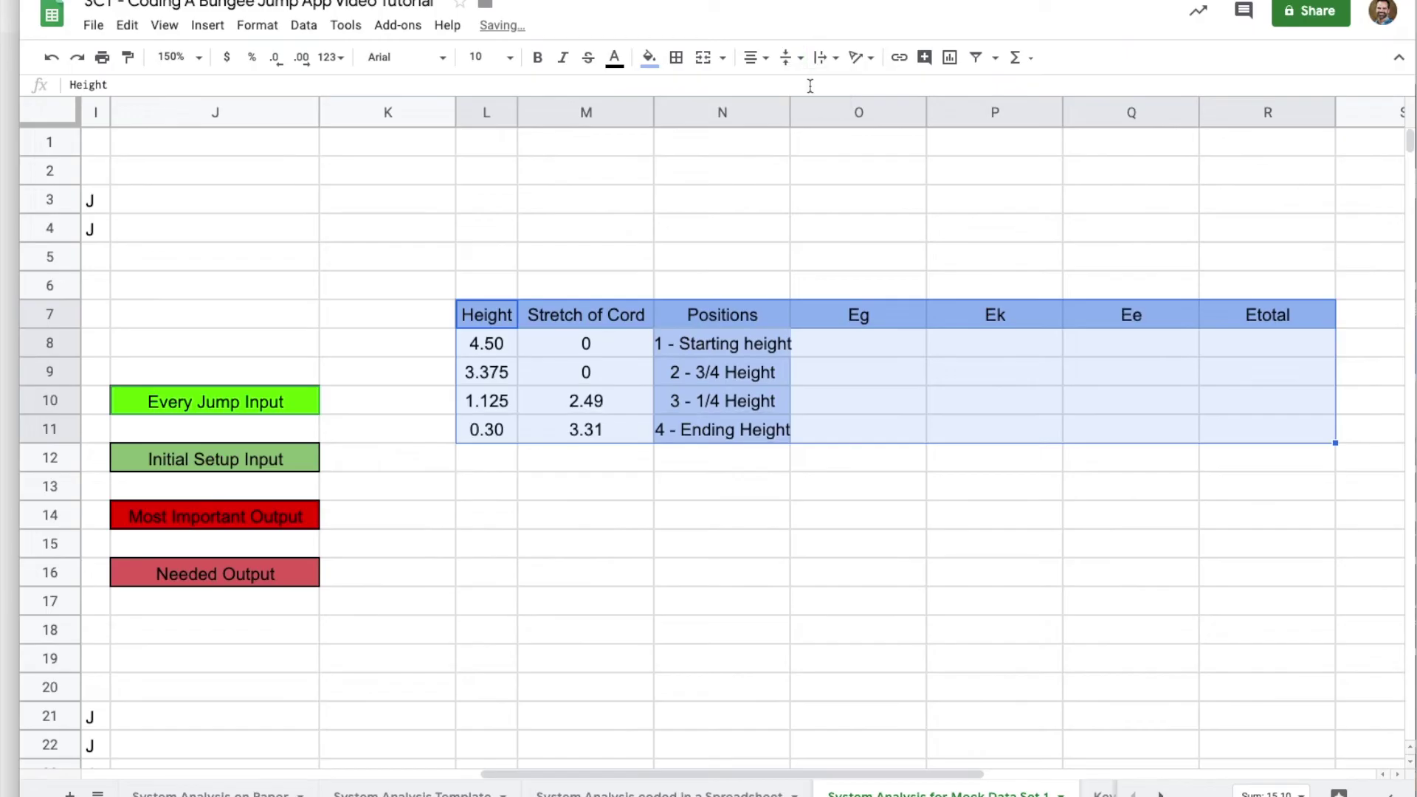
{"action": "left_click", "coordinate": [739, 384]}
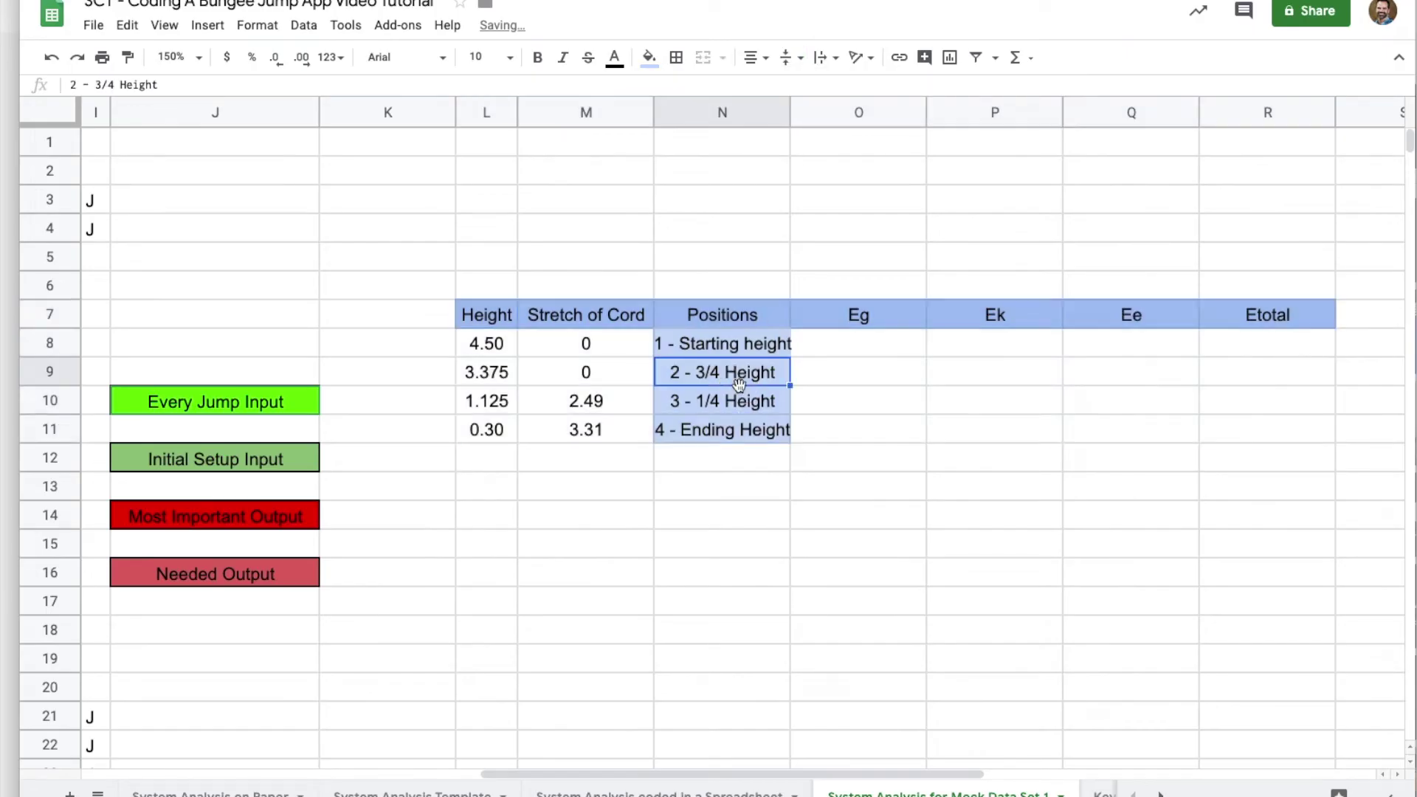
Show the Height and Stretch of Cord values L8:M11 with two decimal places.
{"action": "left_click_drag", "start_coordinate": [493, 348], "coordinate": [590, 431]}
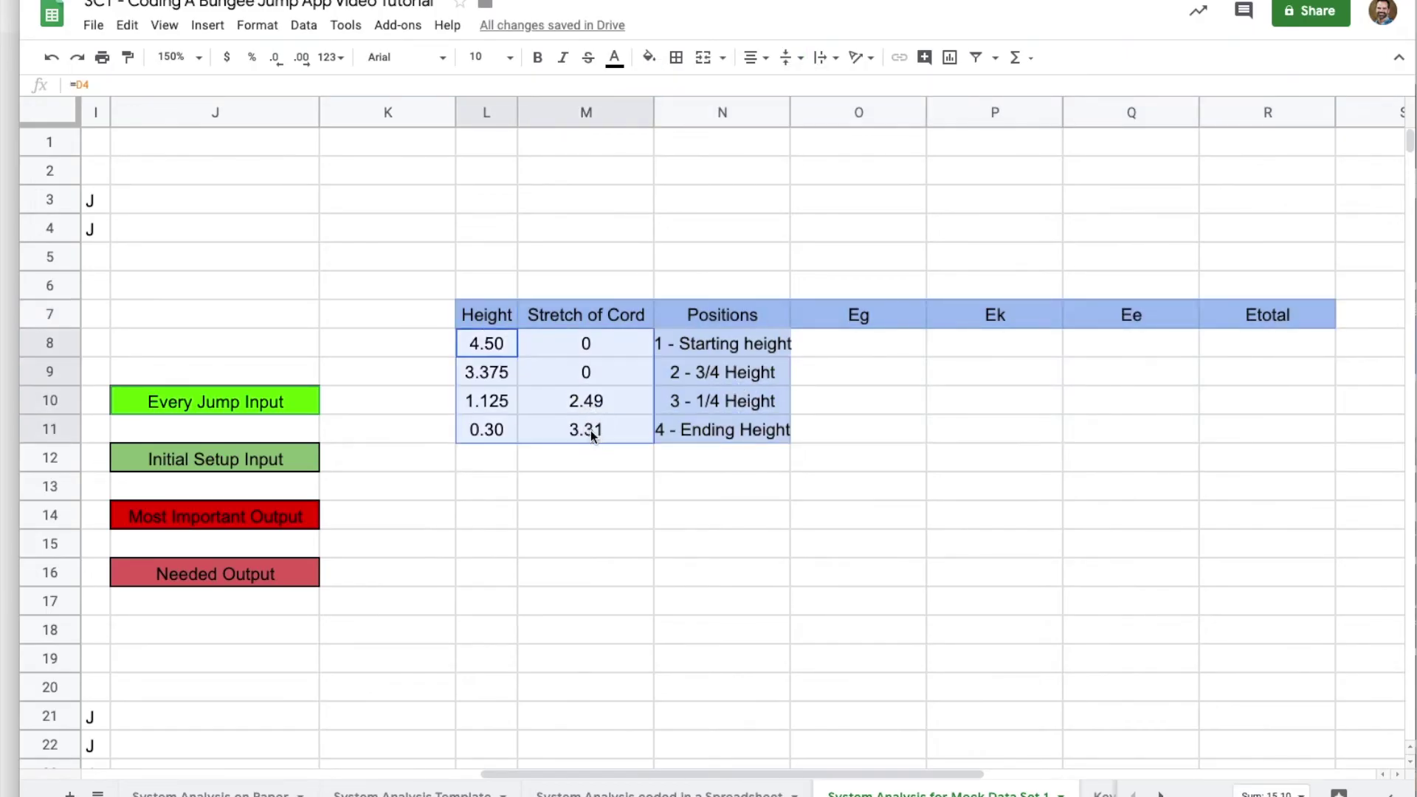
{"action": "left_click", "coordinate": [308, 67]}
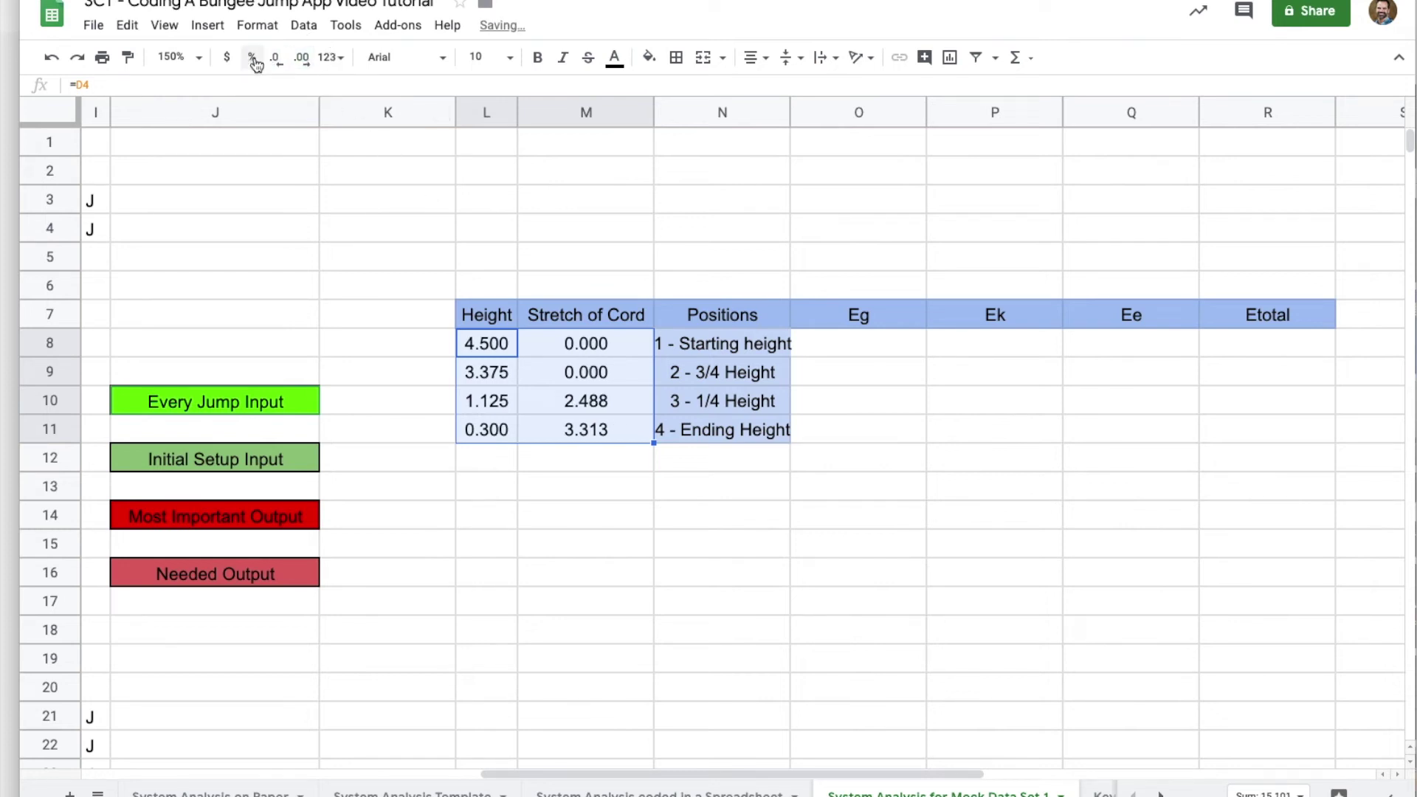
{"action": "left_click", "coordinate": [281, 63]}
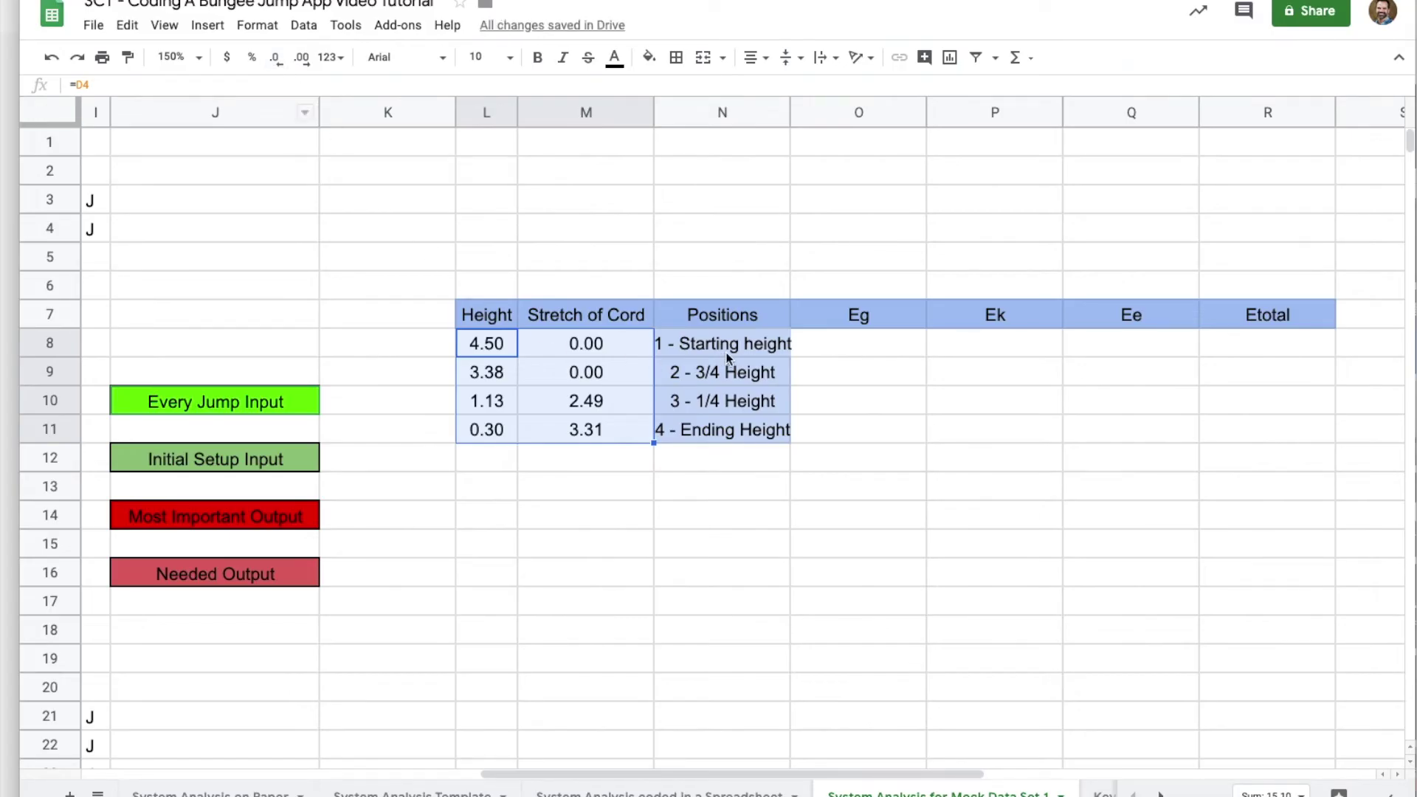
Widen the Positions column and narrow the Eg, Ek, Ee and Etotal columns.
{"action": "left_click", "coordinate": [787, 137]}
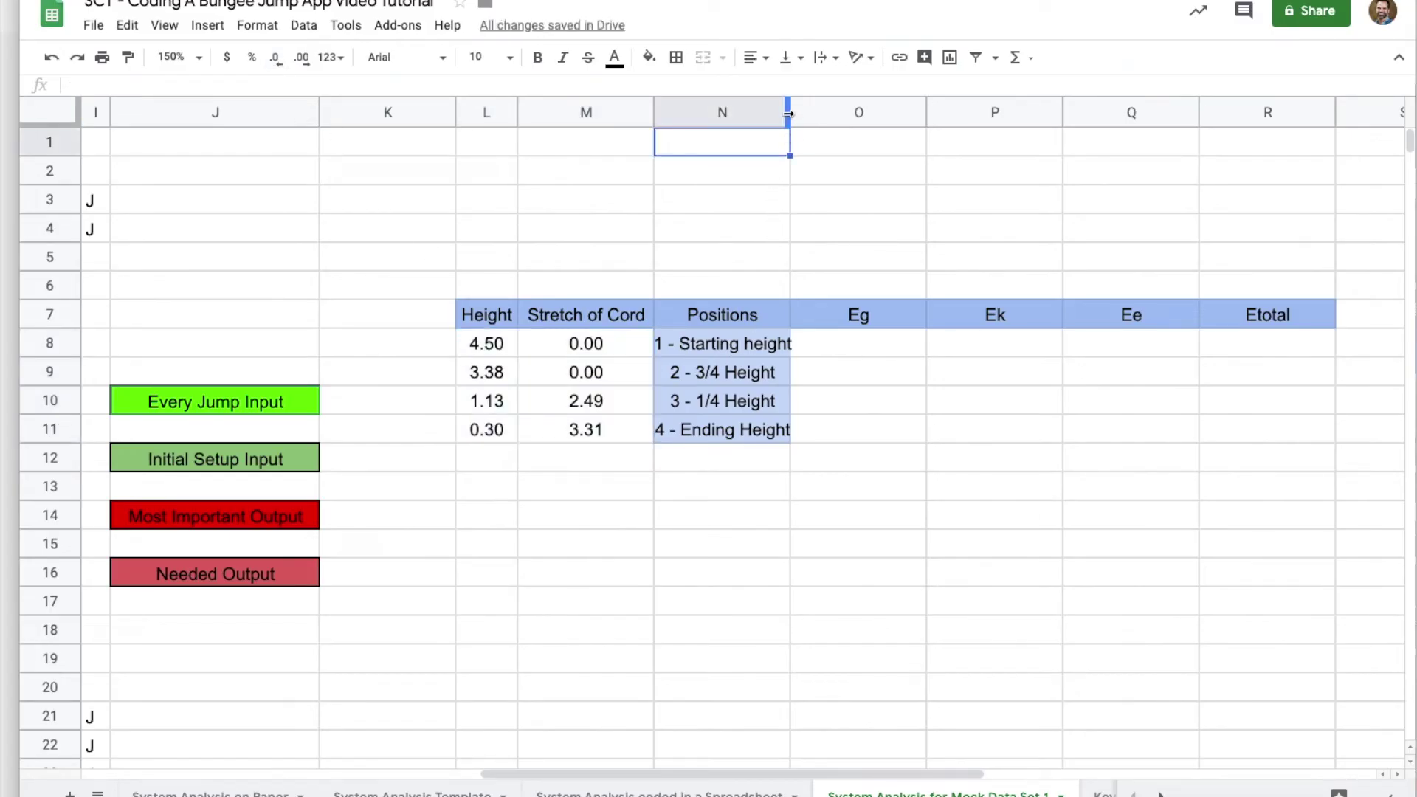
{"action": "left_click_drag", "start_coordinate": [790, 113], "coordinate": [816, 112]}
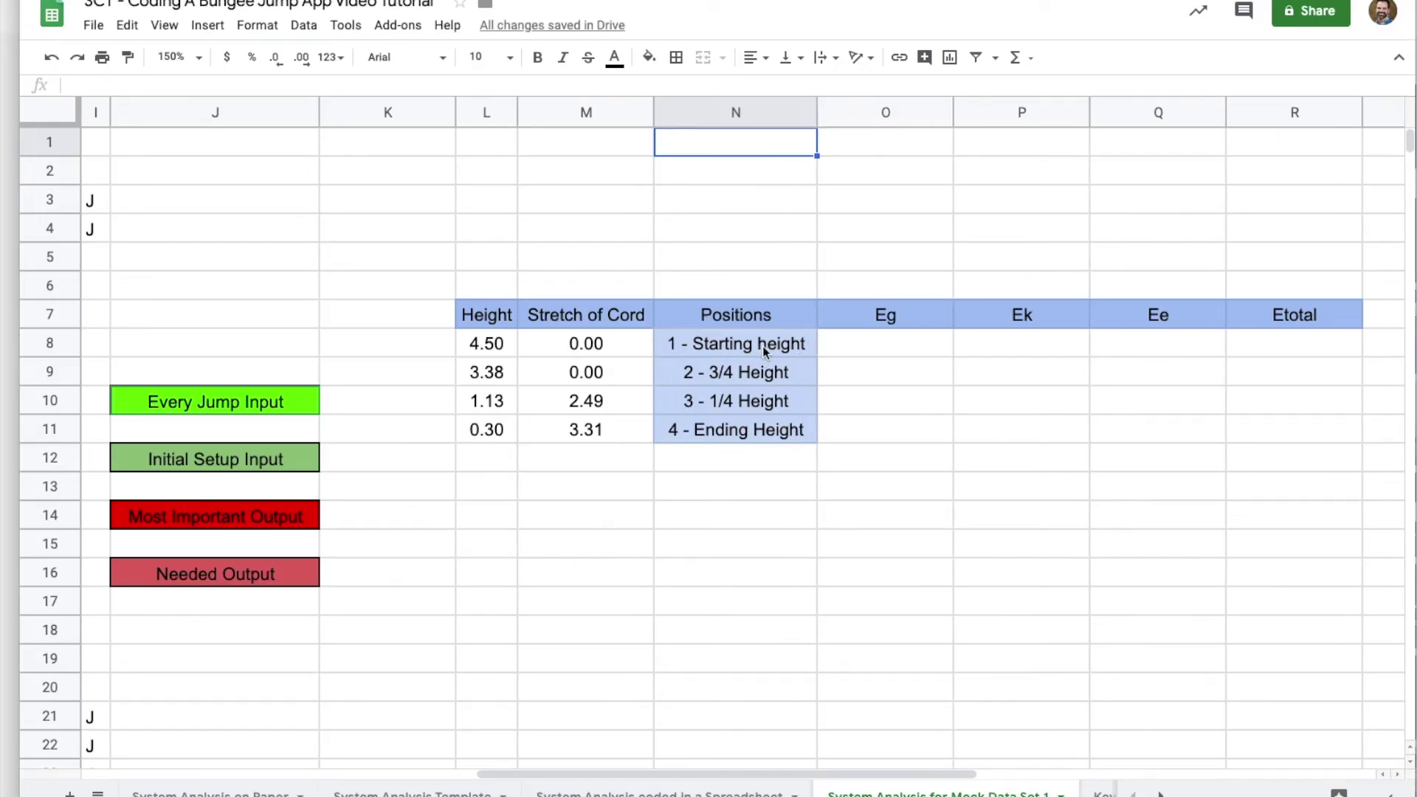
{"action": "left_click", "coordinate": [870, 351]}
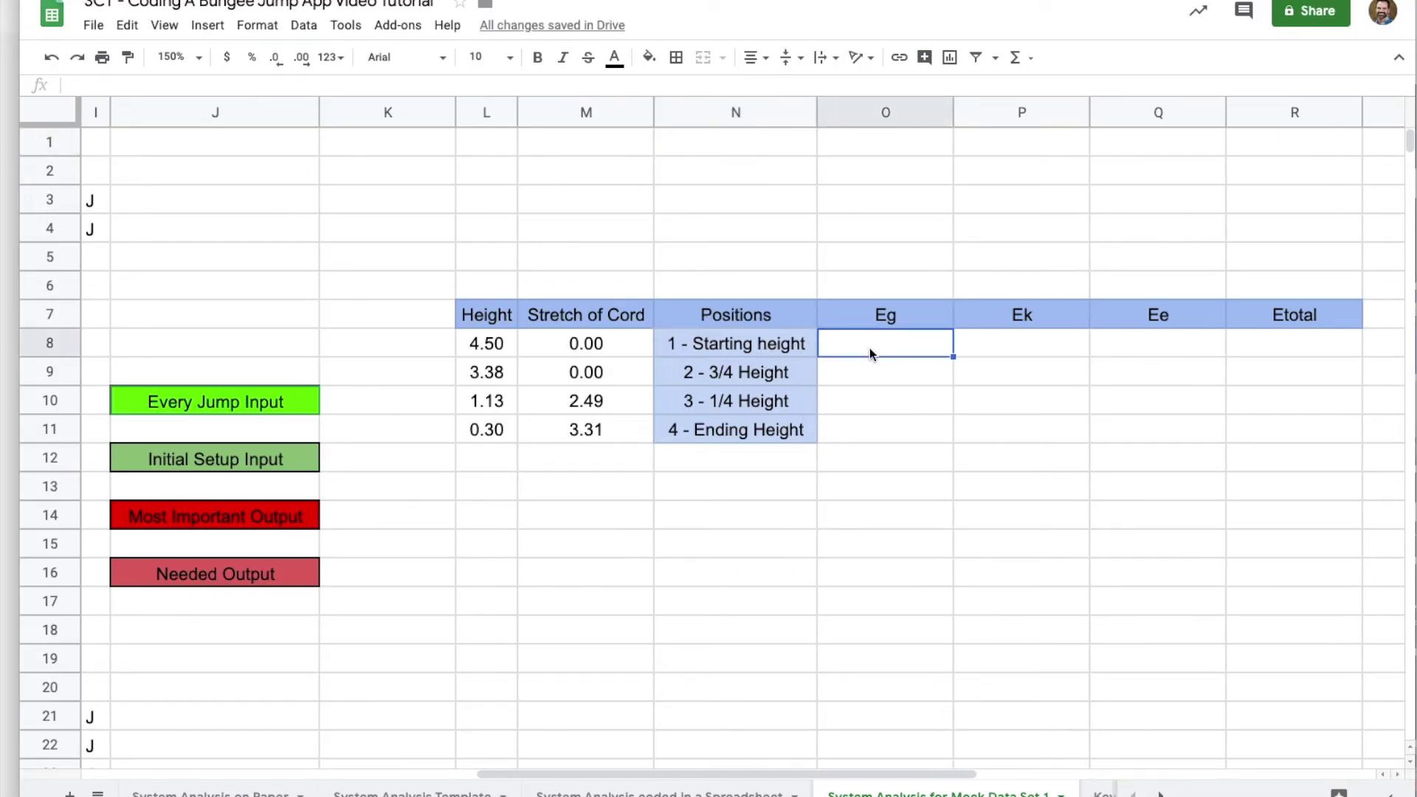
{"action": "left_click", "coordinate": [878, 323]}
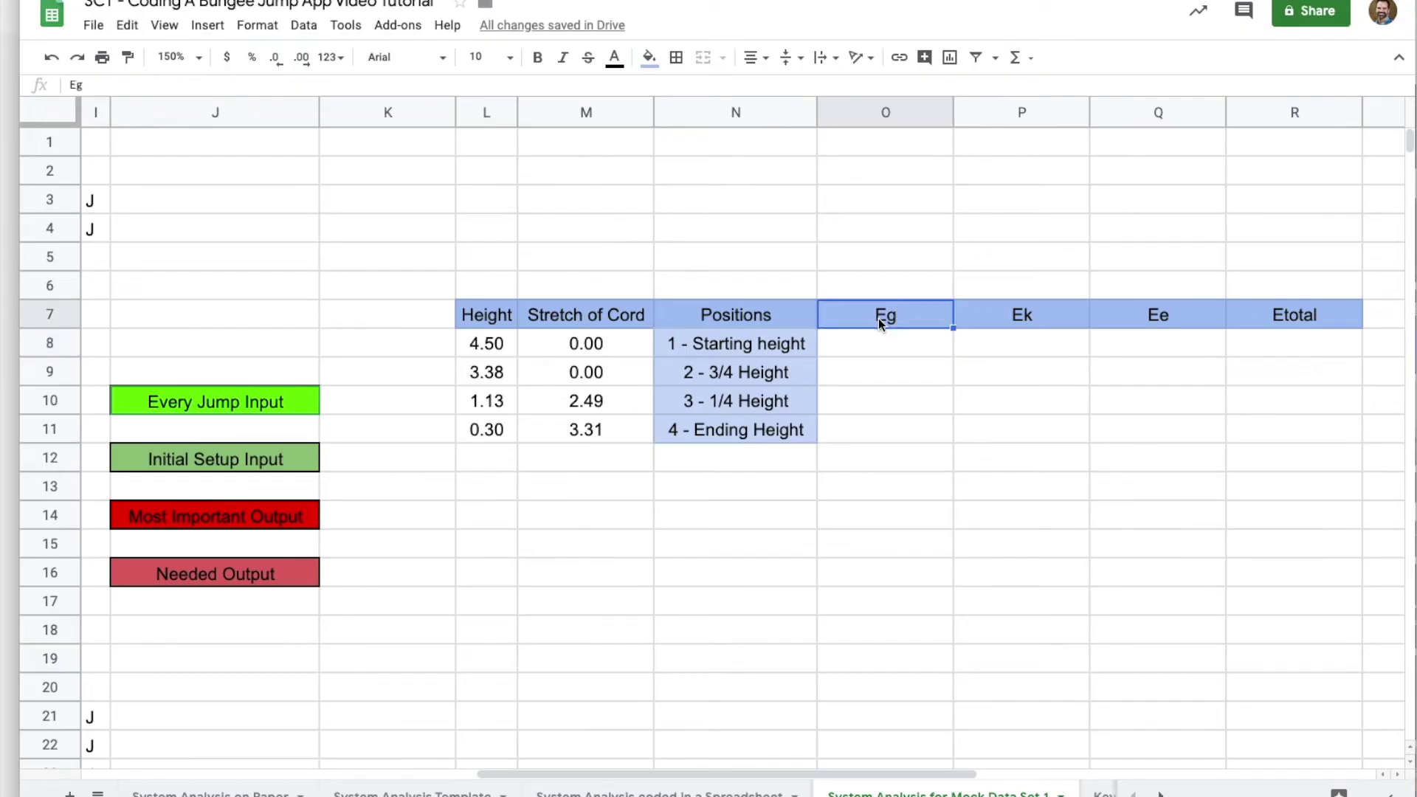
{"action": "left_click", "coordinate": [1237, 316], "text": "shift"}
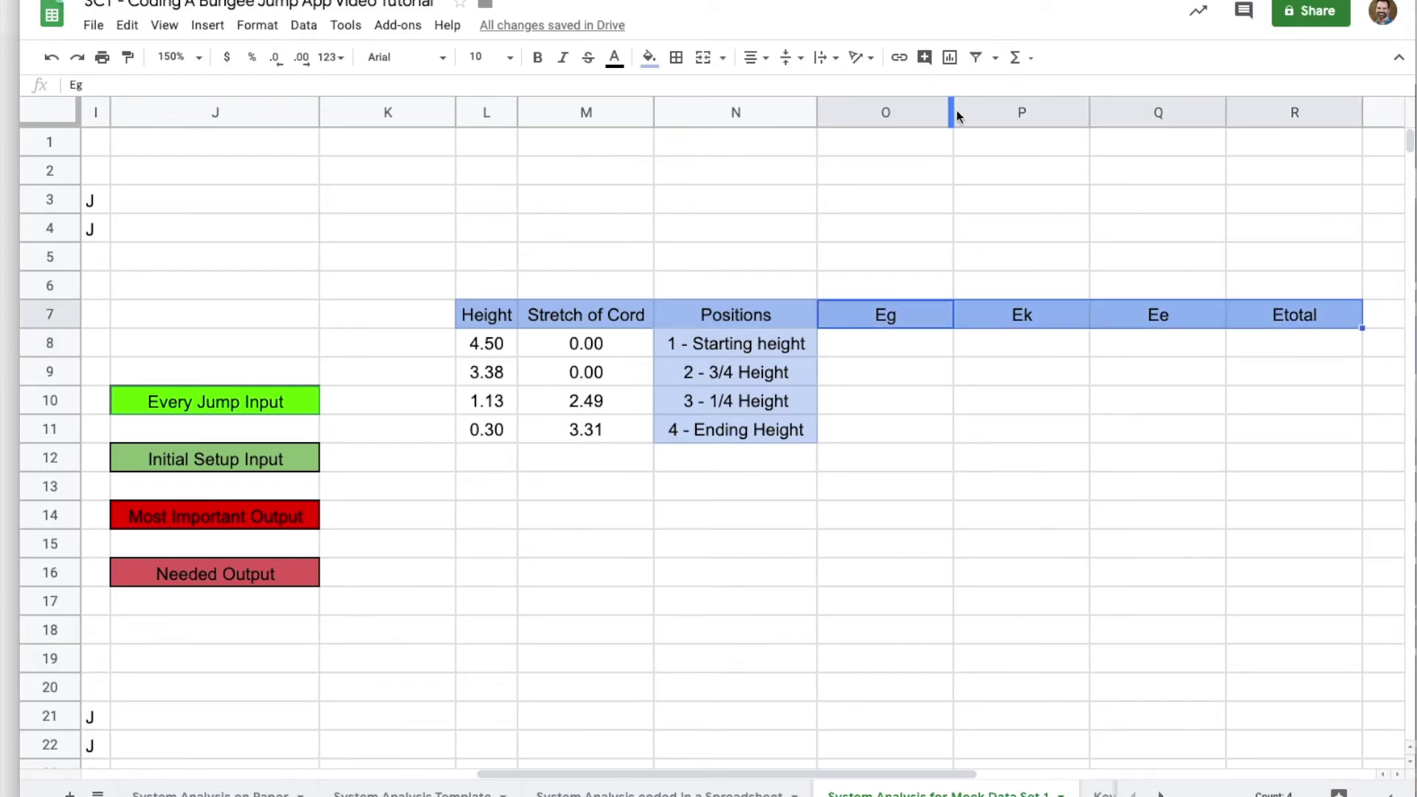
{"action": "left_click_drag", "start_coordinate": [951, 111], "coordinate": [899, 112]}
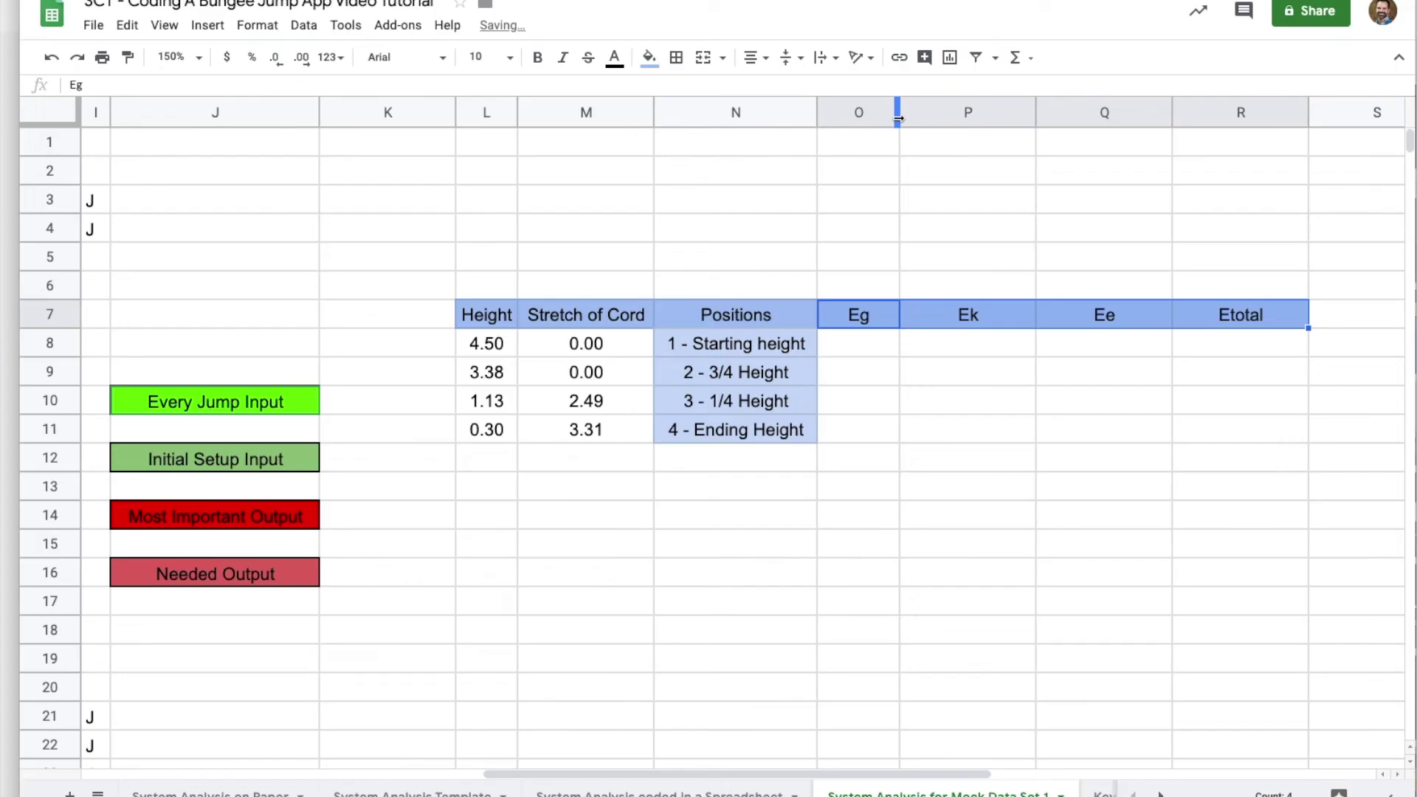
{"action": "left_click", "coordinate": [866, 351]}
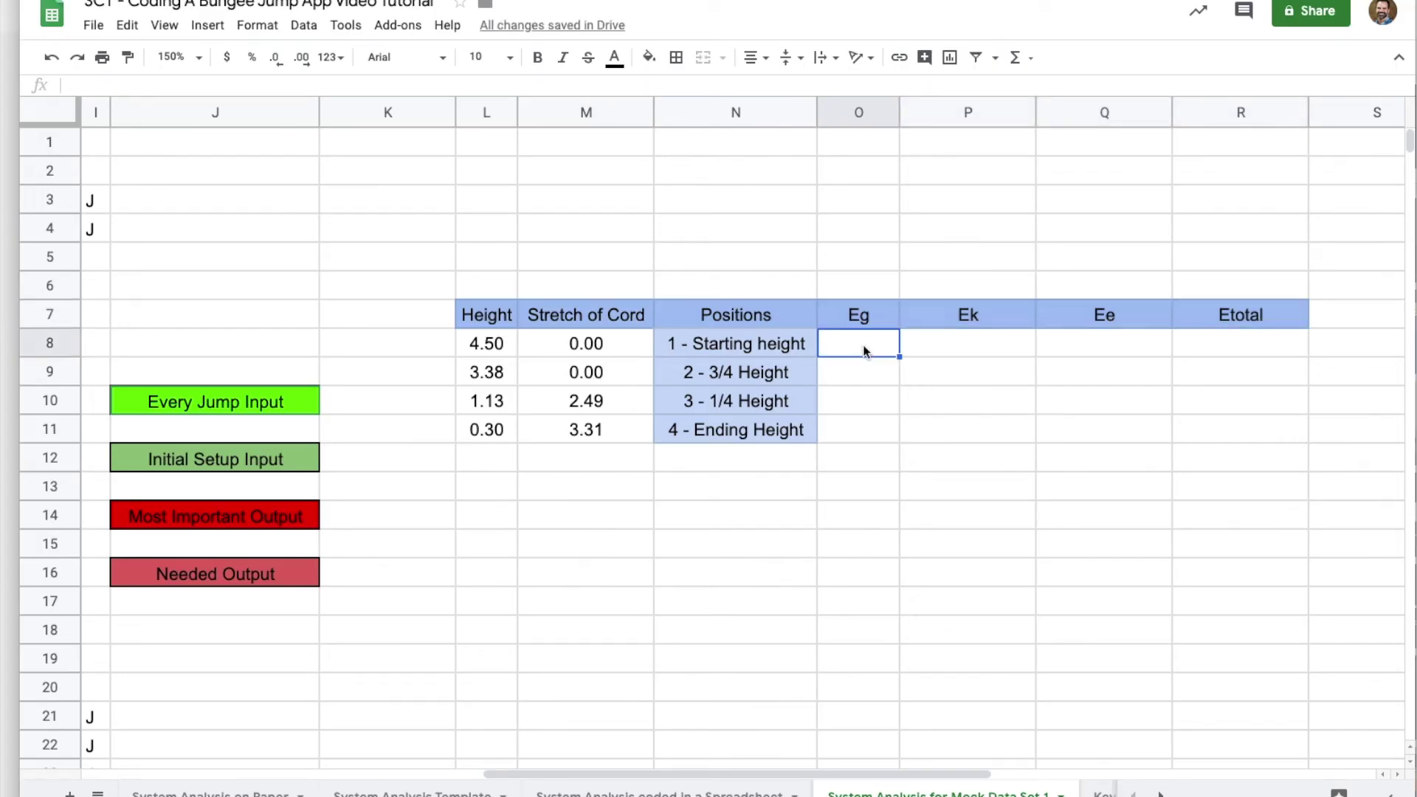
Enter =D3*9.8*L8 in O8 (17.64) and fill it down to O11.
{"action": "type", "text": "="}
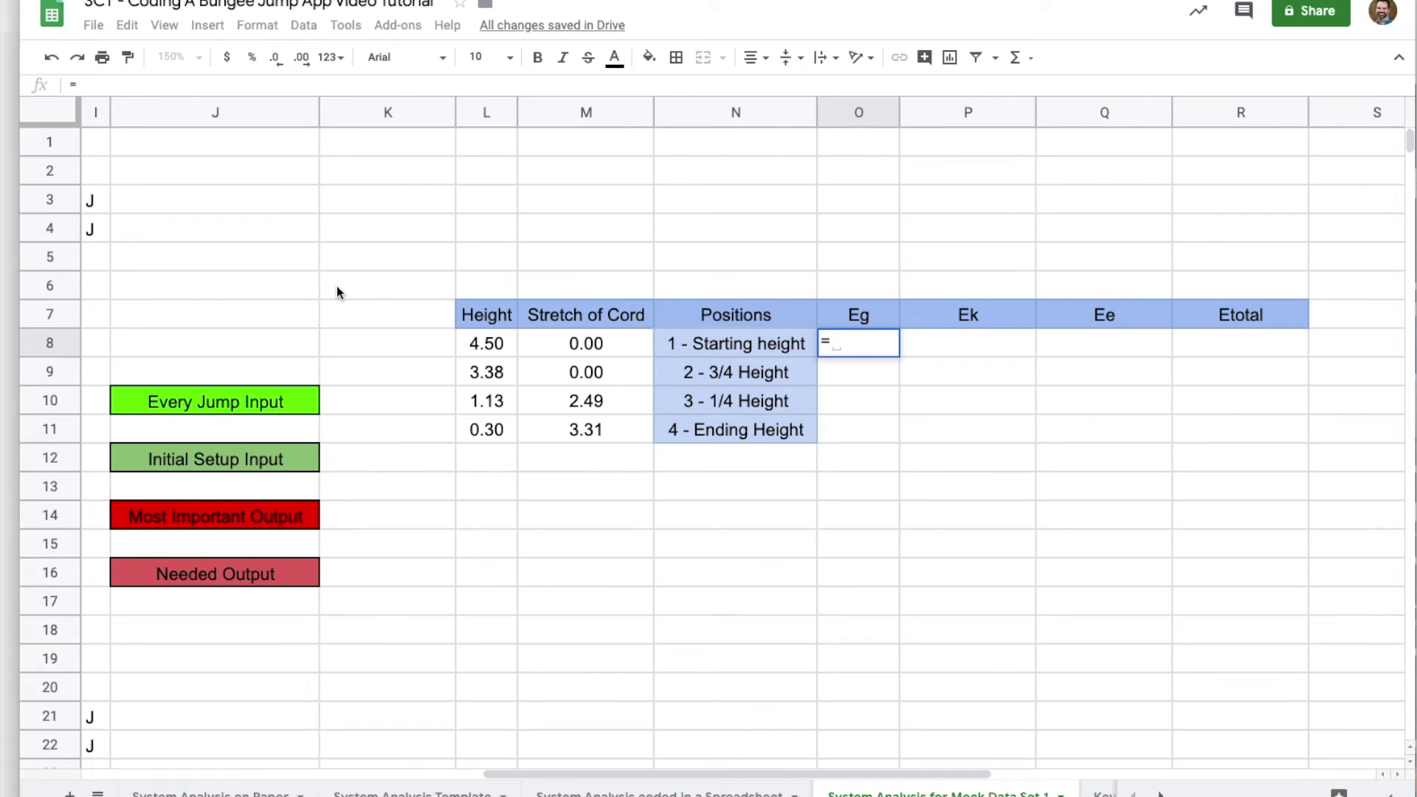
{"action": "left_click_drag", "start_coordinate": [494, 773], "coordinate": [290, 773]}
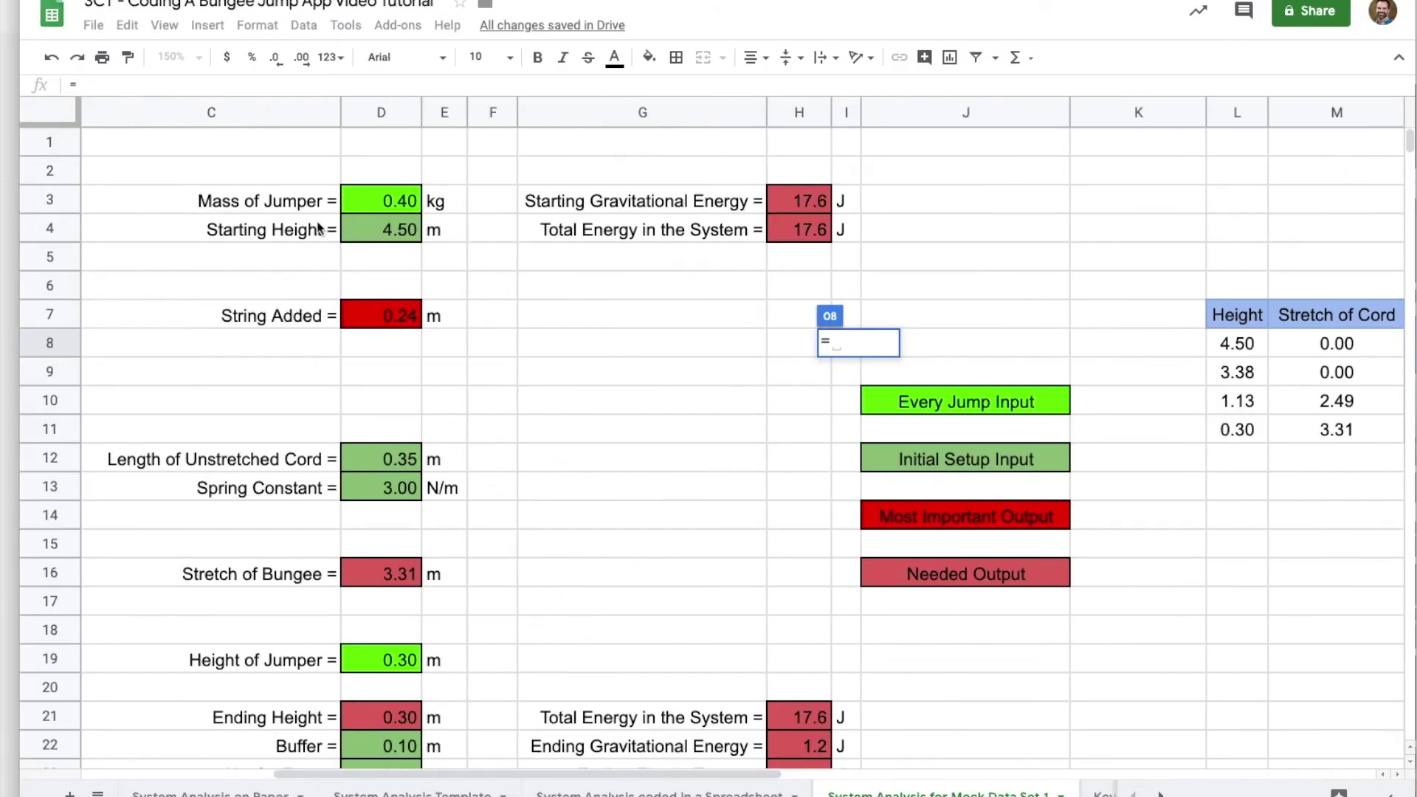
{"action": "left_click", "coordinate": [364, 205]}
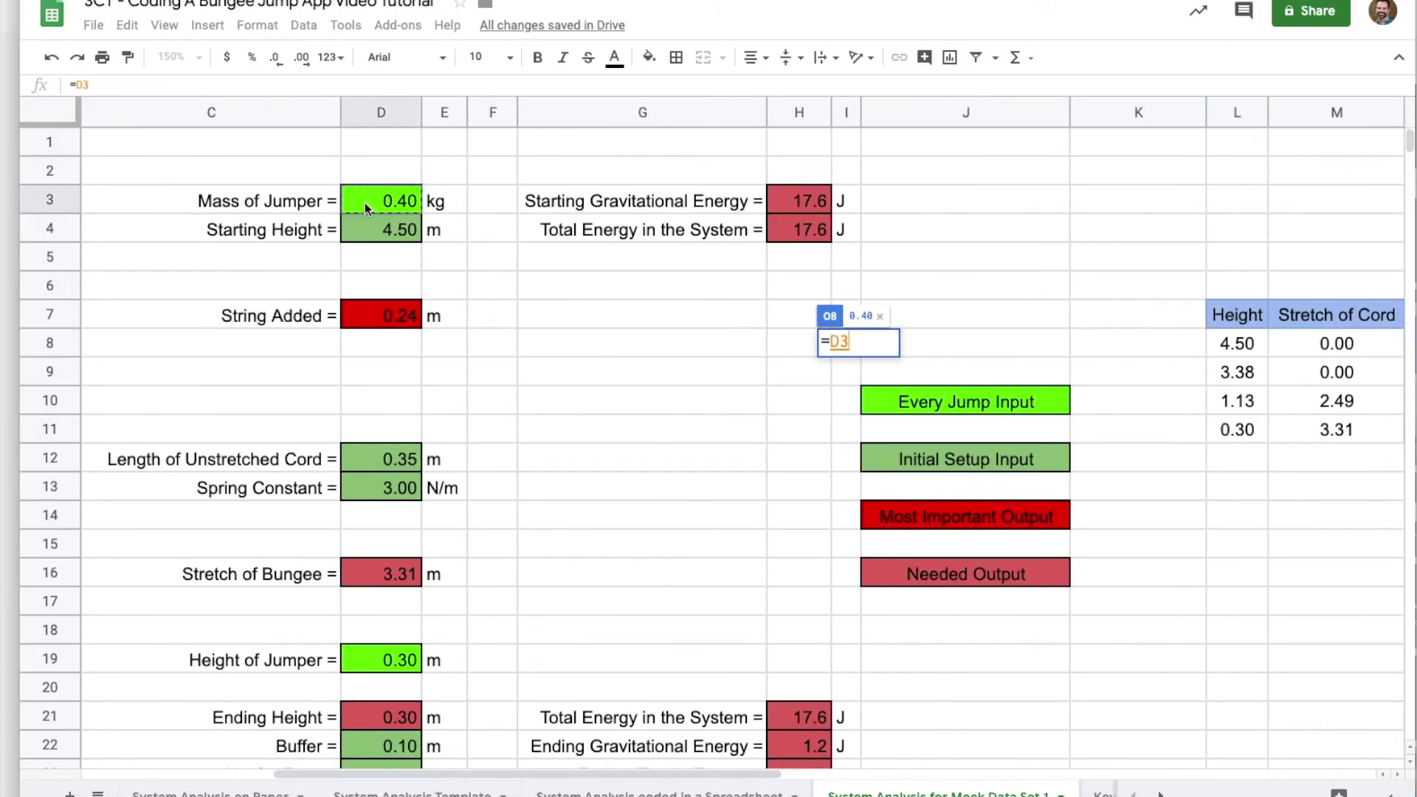
{"action": "type", "text": "*9"}
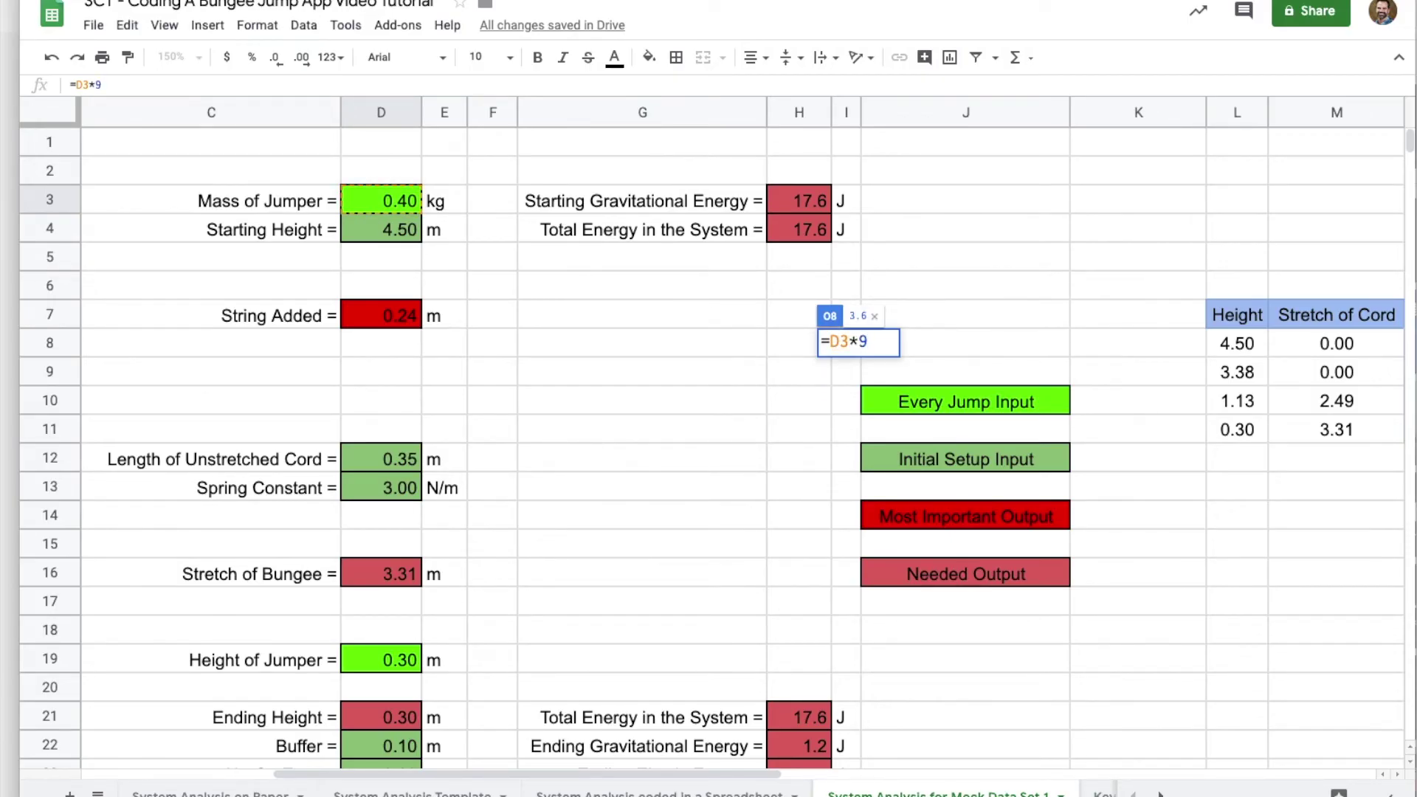
{"action": "type", "text": ".8*"}
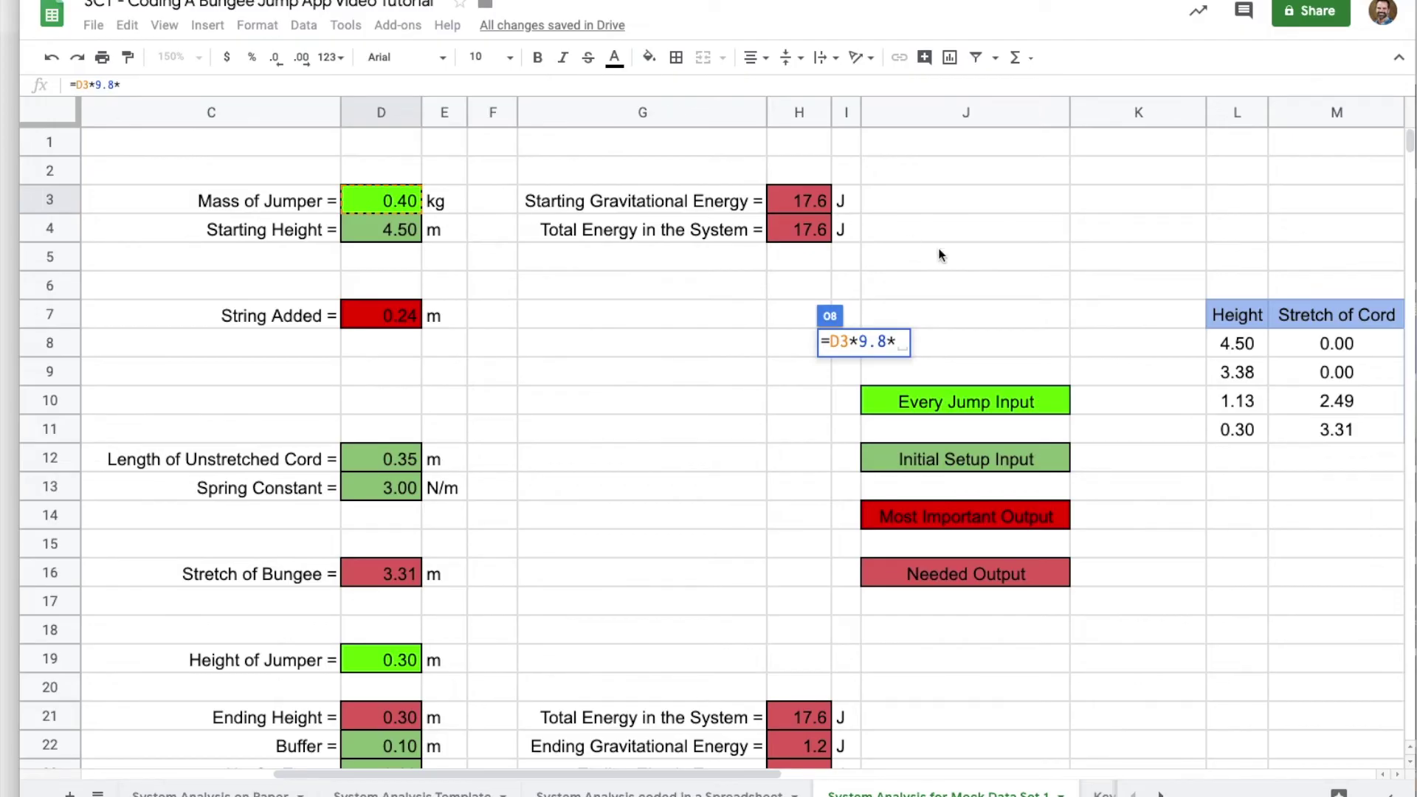
{"action": "left_click", "coordinate": [1253, 344]}
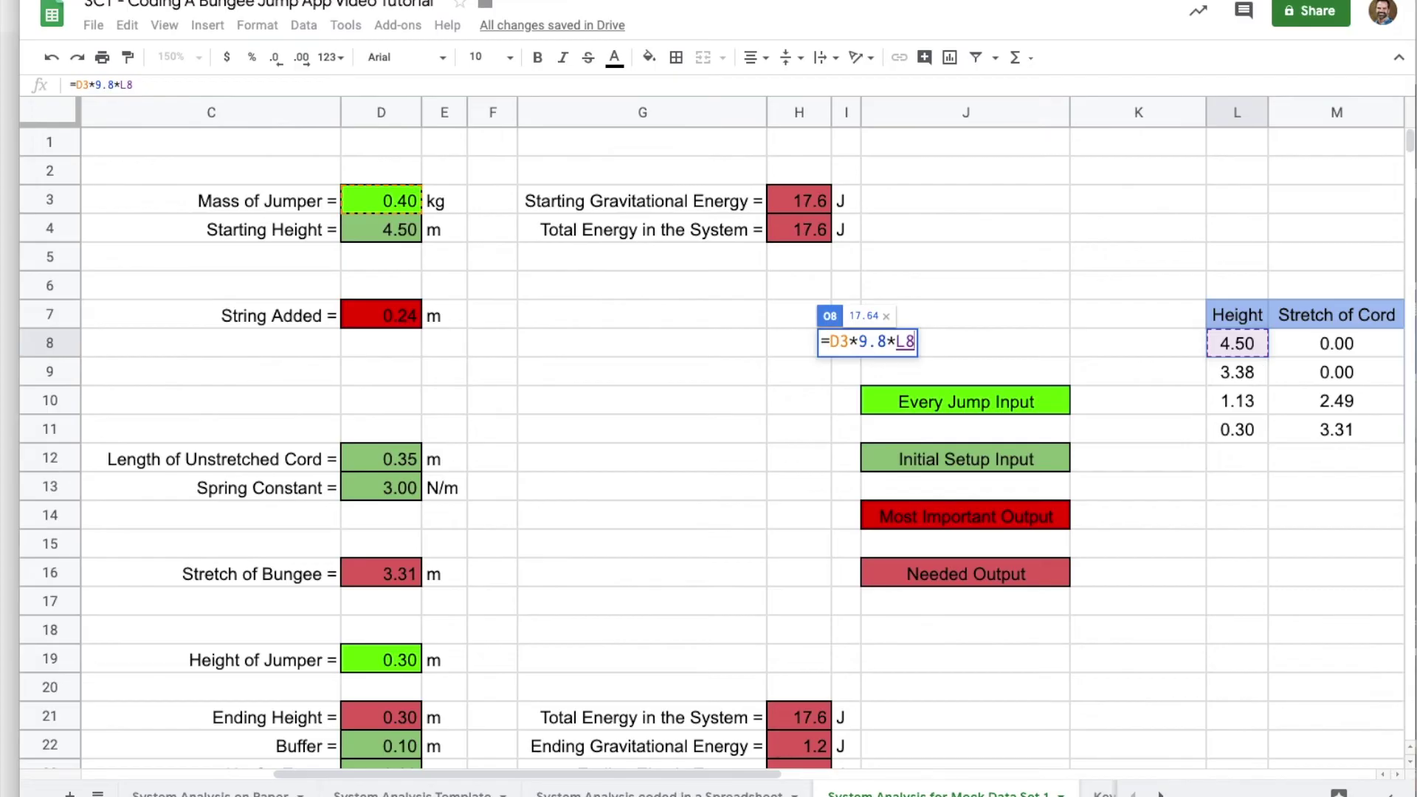
{"action": "key", "text": "Return"}
{"action": "left_click", "coordinate": [1381, 351]}
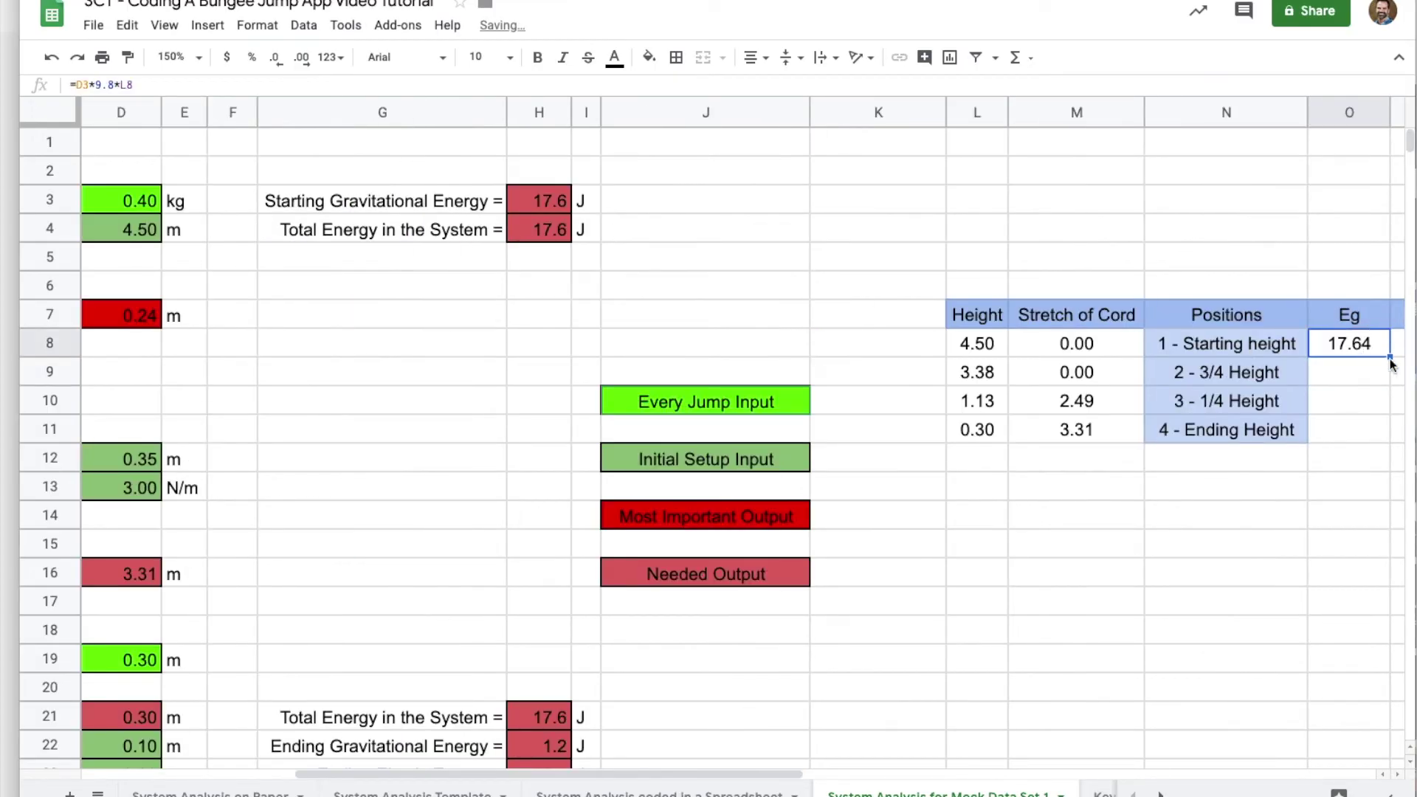
{"action": "left_click_drag", "start_coordinate": [1390, 358], "coordinate": [1382, 433]}
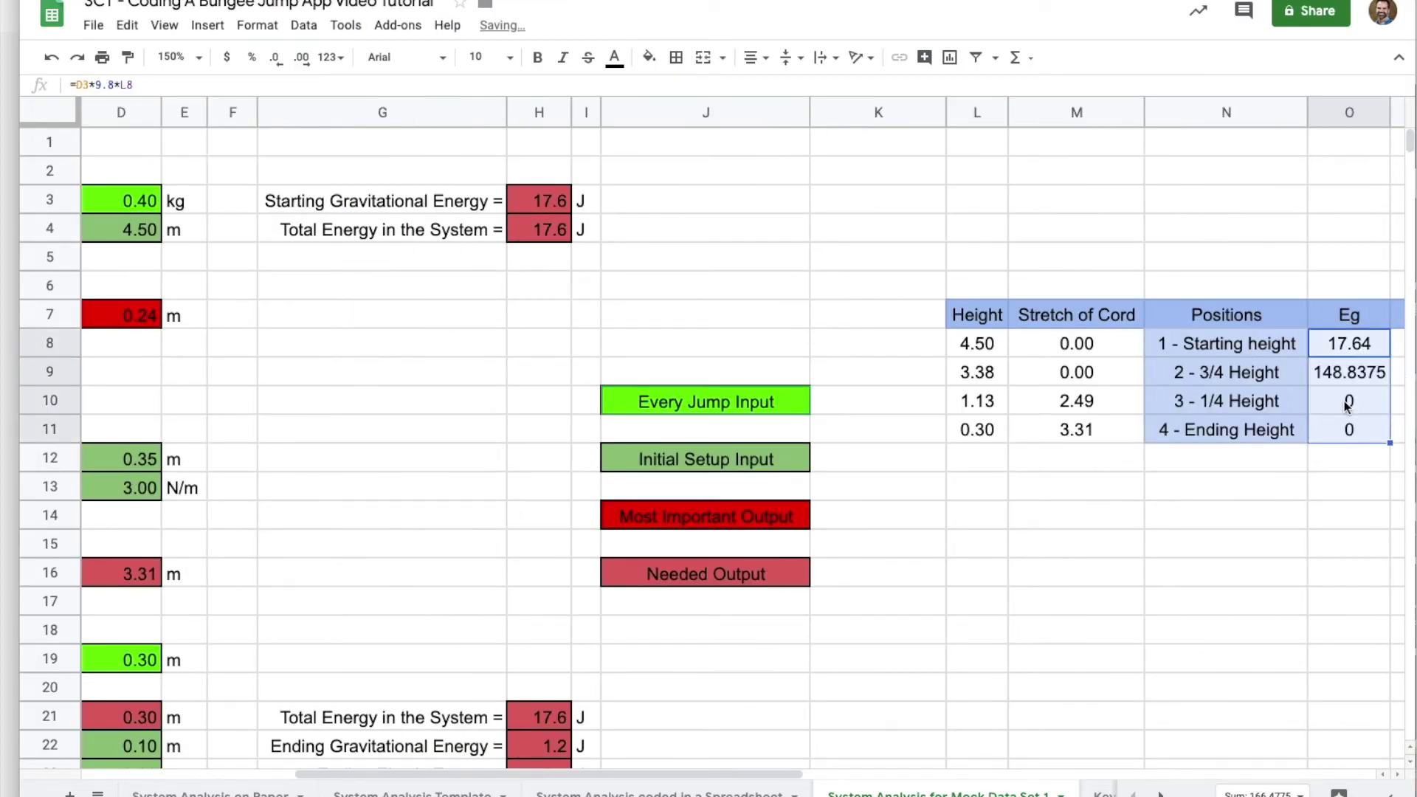
{"action": "scroll", "coordinate": [1345, 400], "scroll_direction": "right", "scroll_amount": 2}
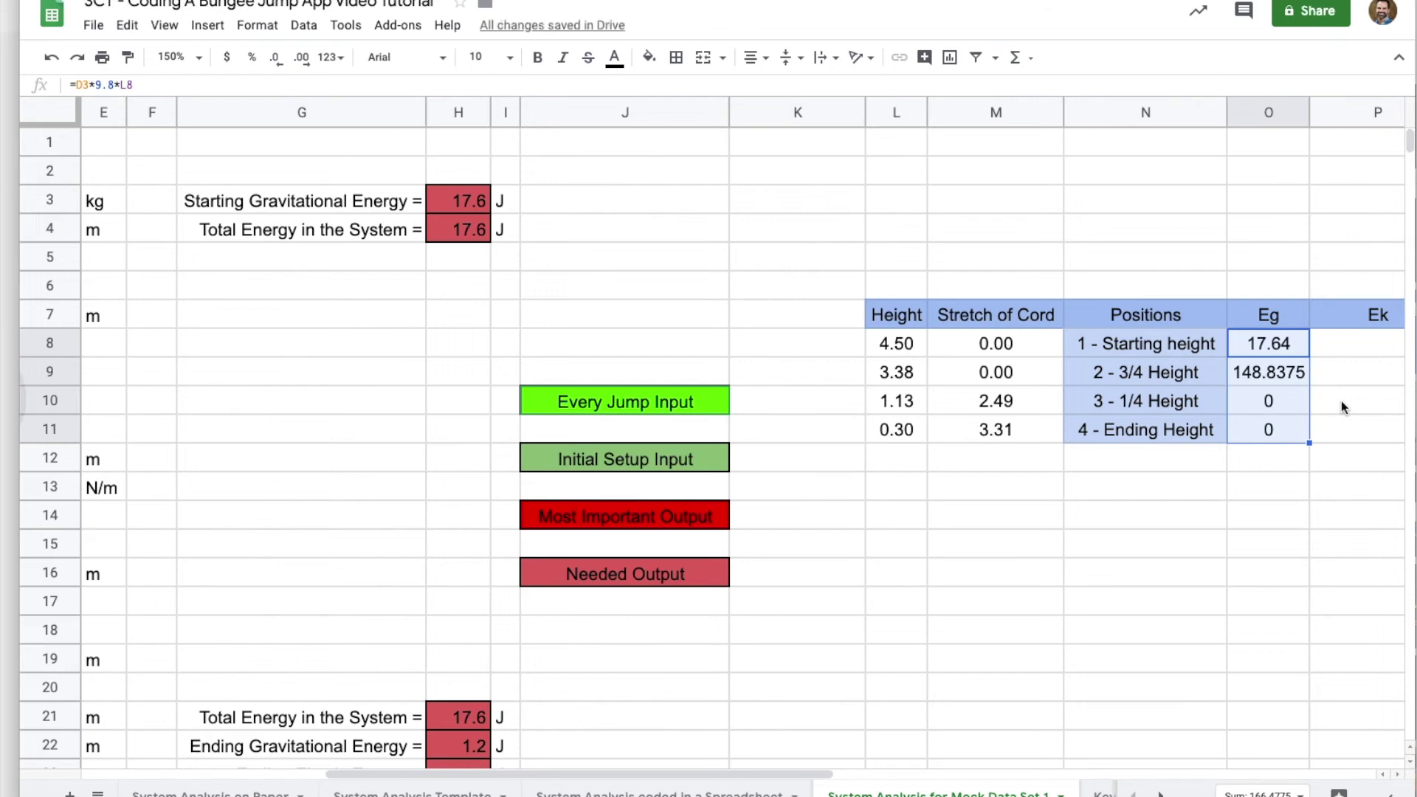
Change O8 to =$D$3*9.8*L8 and refill it down to O11, giving 17.64, 13.23, 4.41, 1.176.
{"action": "left_click", "coordinate": [1280, 353]}
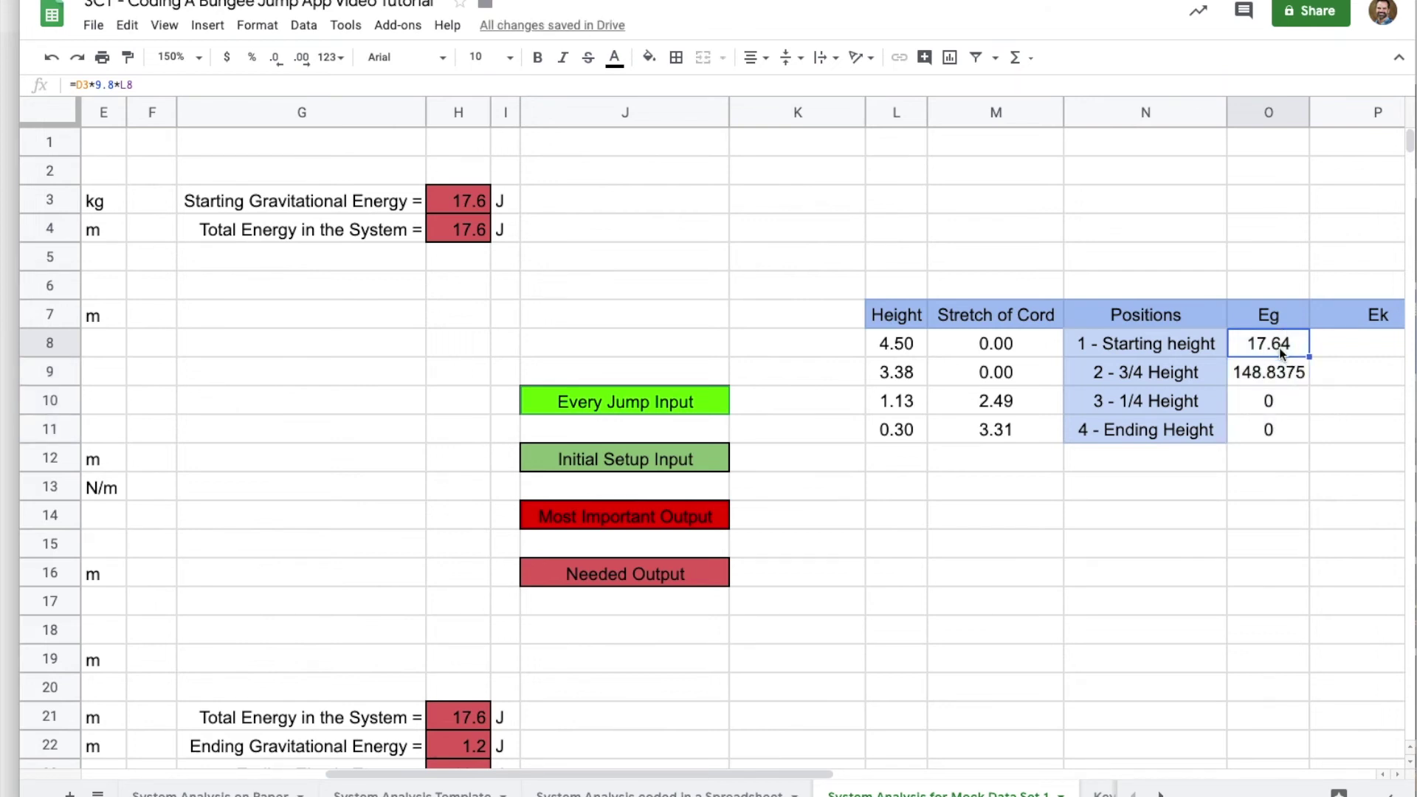
{"action": "left_click", "coordinate": [114, 85]}
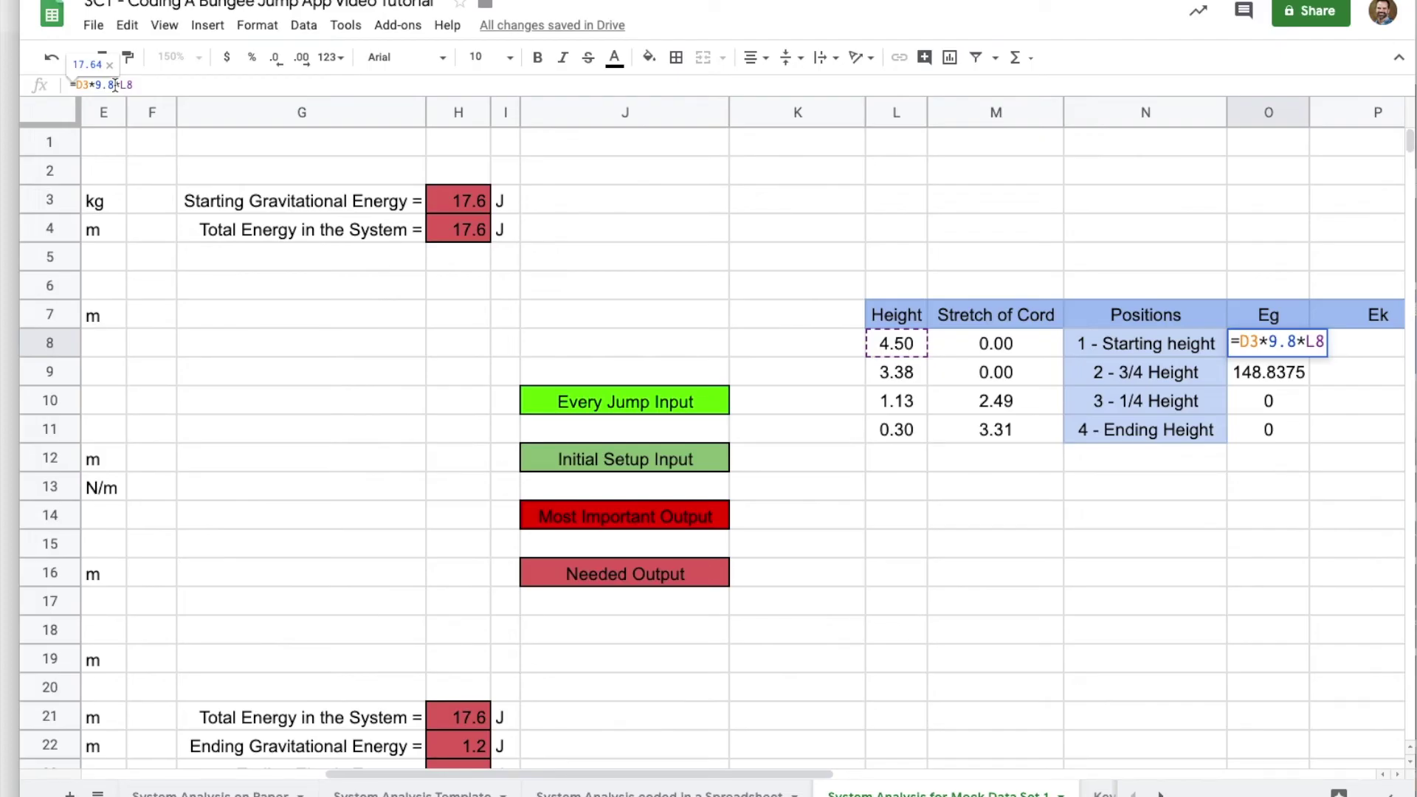
{"action": "left_click", "coordinate": [78, 86]}
{"action": "type", "text": "$D"}
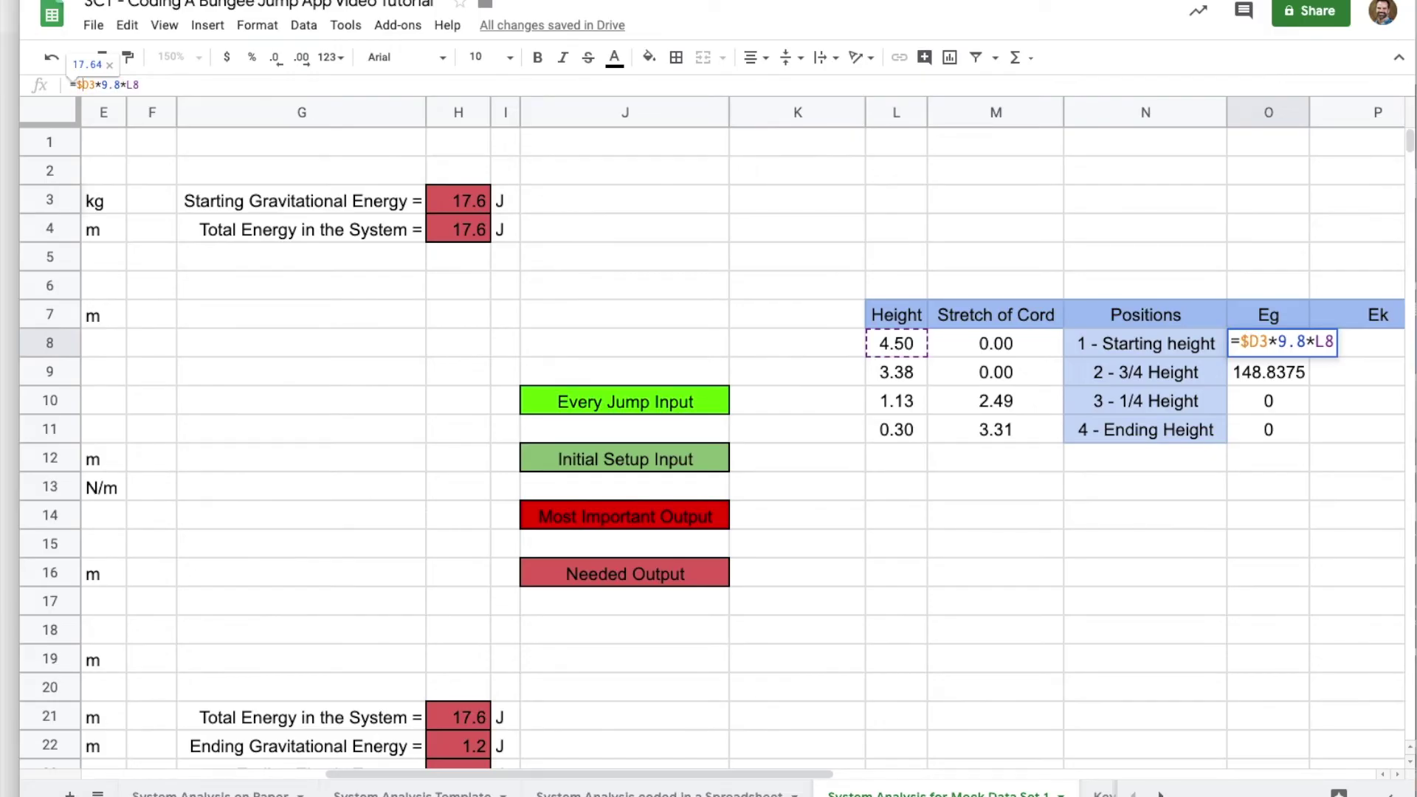
{"action": "type", "text": "$"}
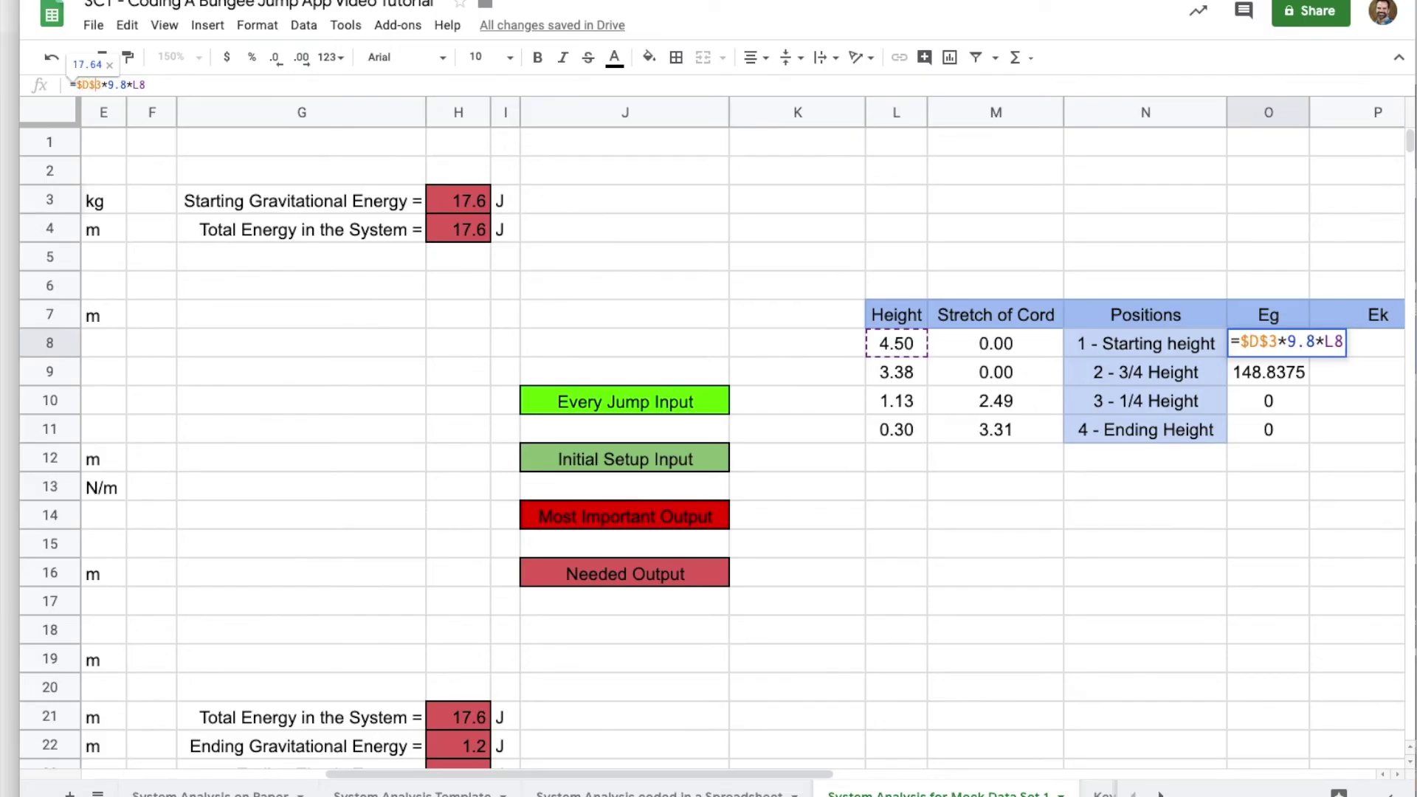
{"action": "key", "text": "Return"}
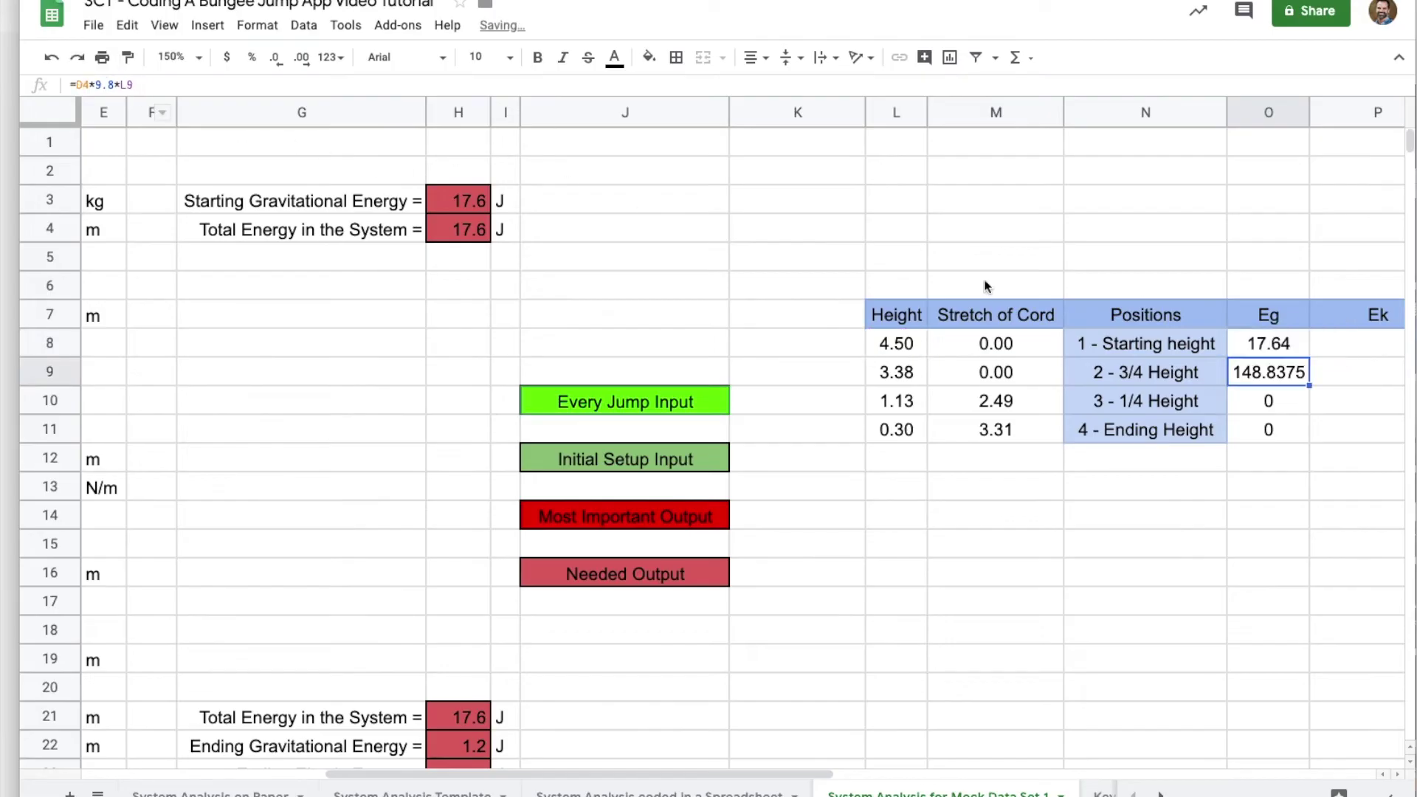
{"action": "left_click", "coordinate": [1272, 350]}
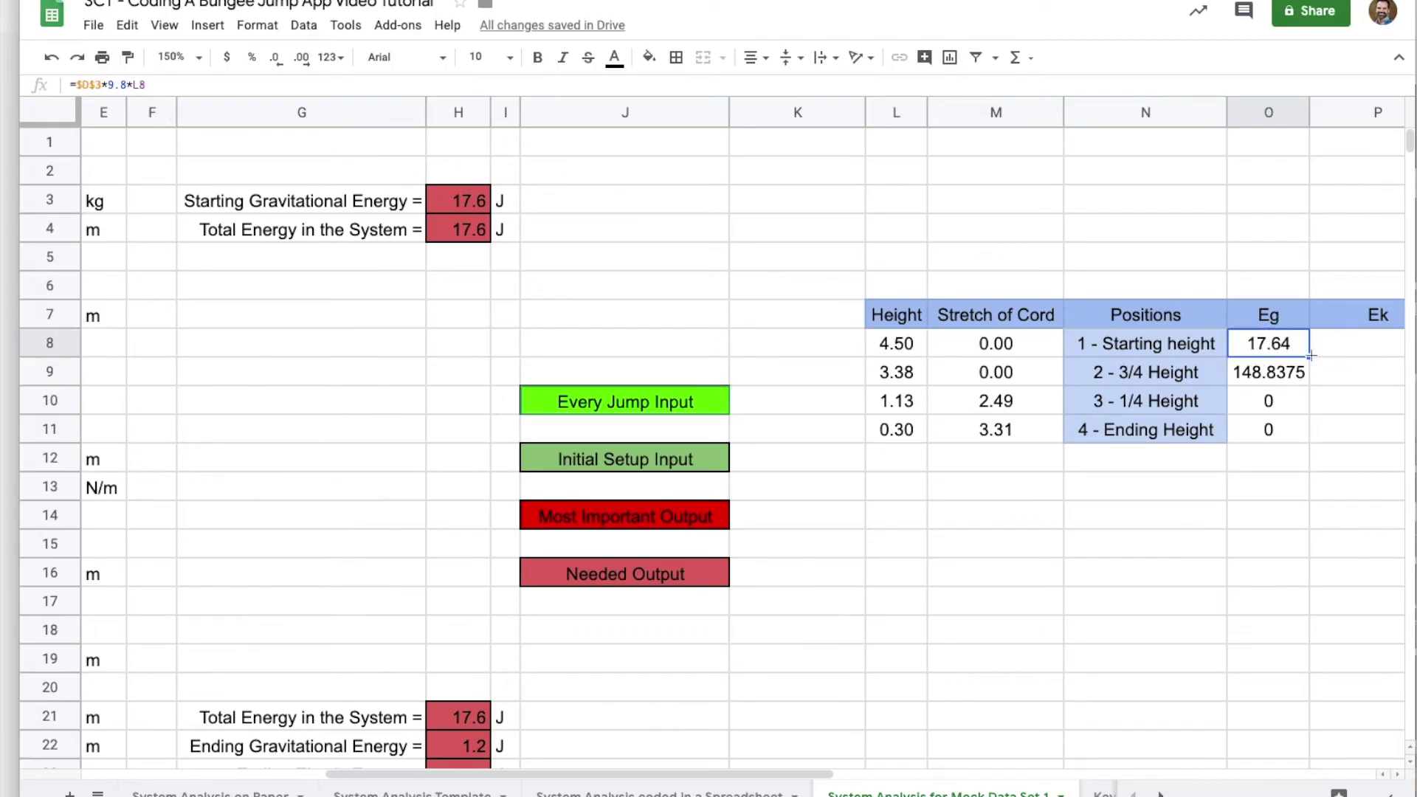
{"action": "left_click_drag", "start_coordinate": [1308, 356], "coordinate": [1308, 432]}
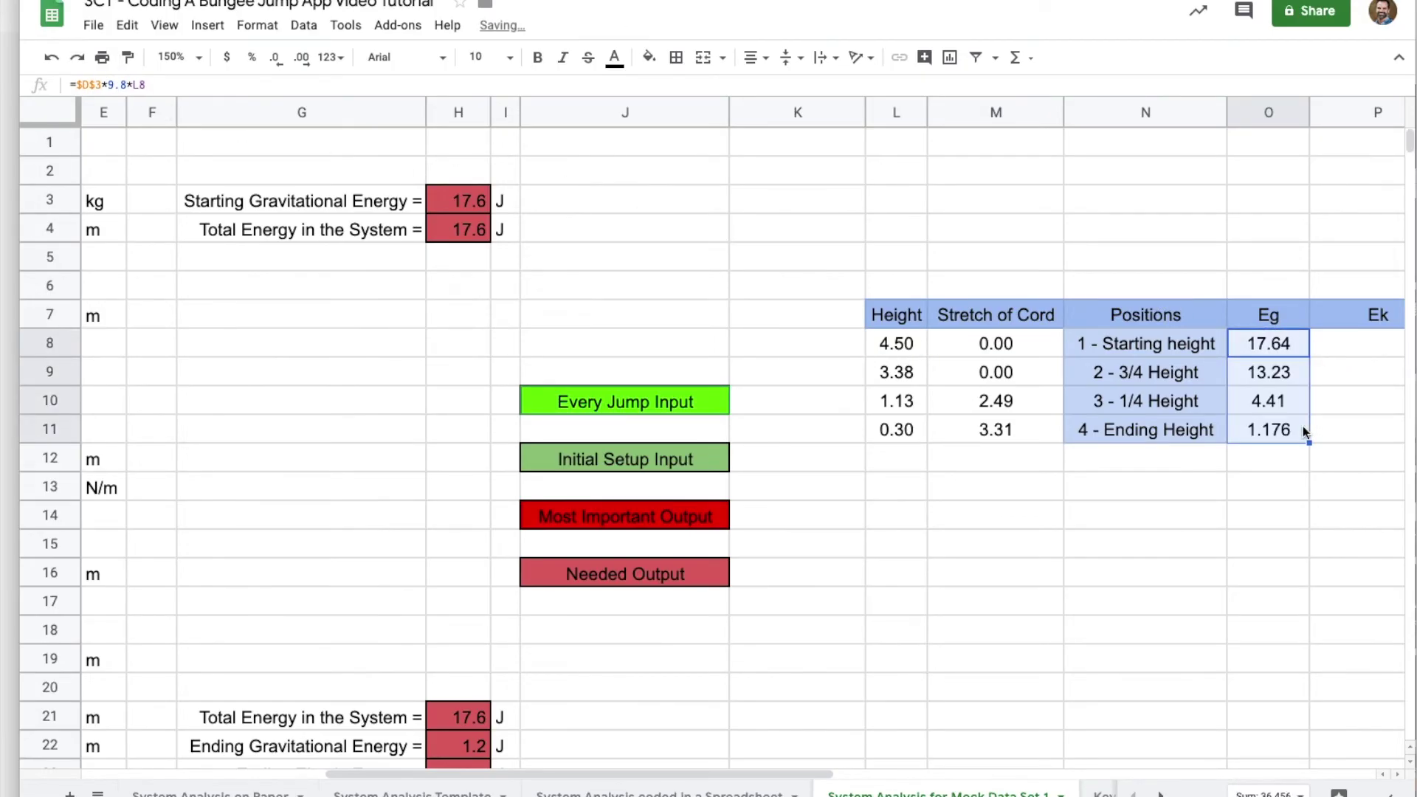
{"action": "scroll", "coordinate": [1303, 426], "scroll_direction": "right", "scroll_amount": 3}
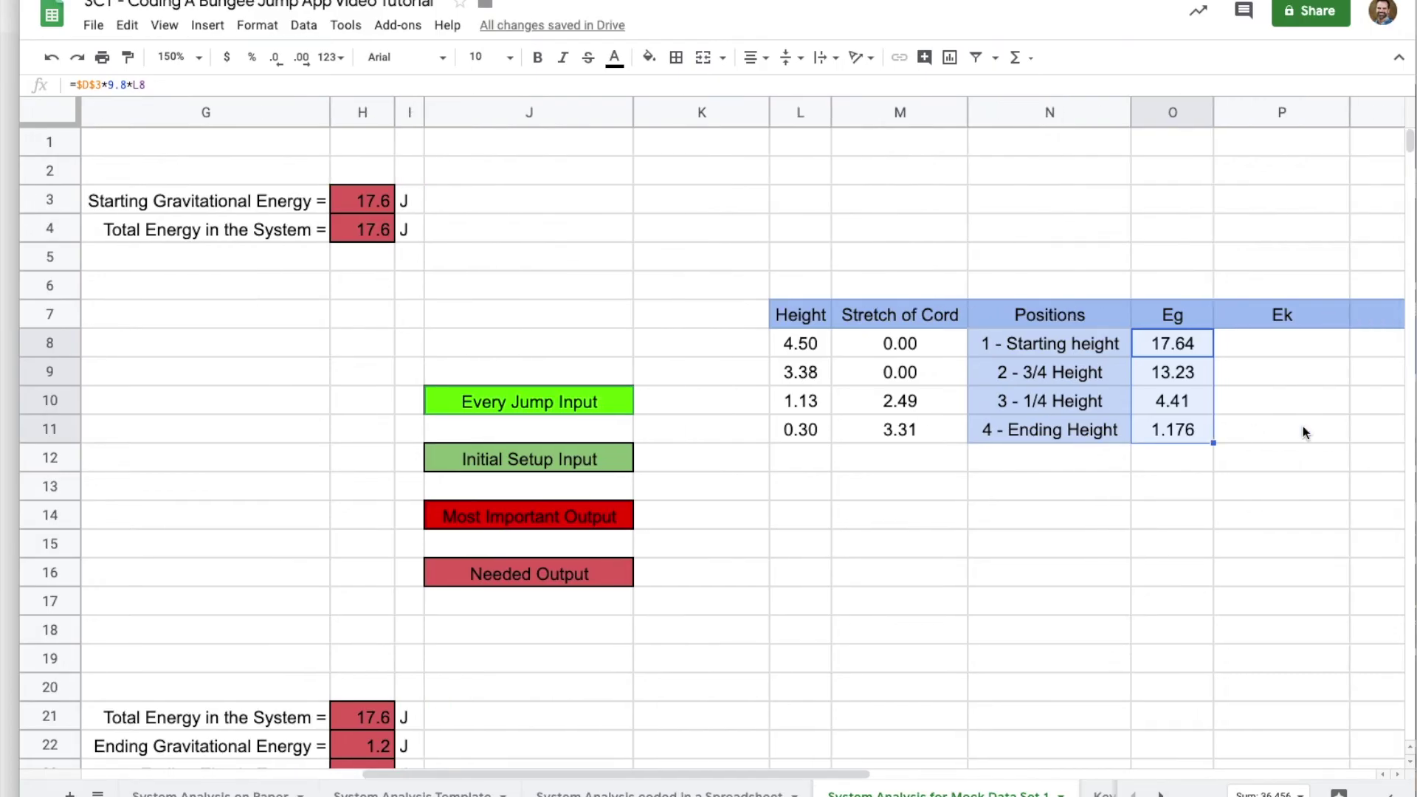
{"action": "scroll", "coordinate": [1303, 427], "scroll_direction": "right", "scroll_amount": 8}
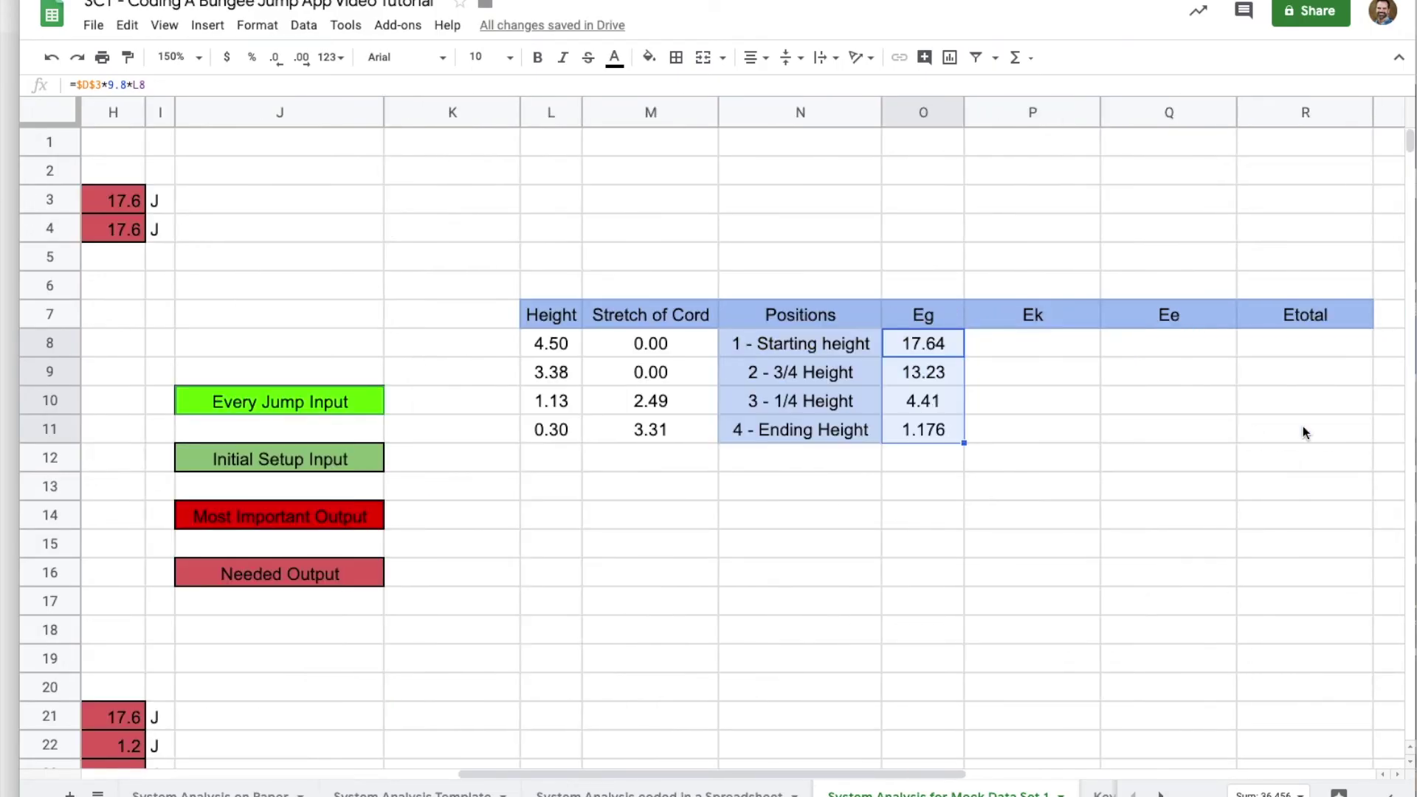
{"action": "key", "text": "Right"}
Enter =O8 in R8 and =$R$8 in R9, copying it down through R11.
{"action": "left_click", "coordinate": [1305, 343]}
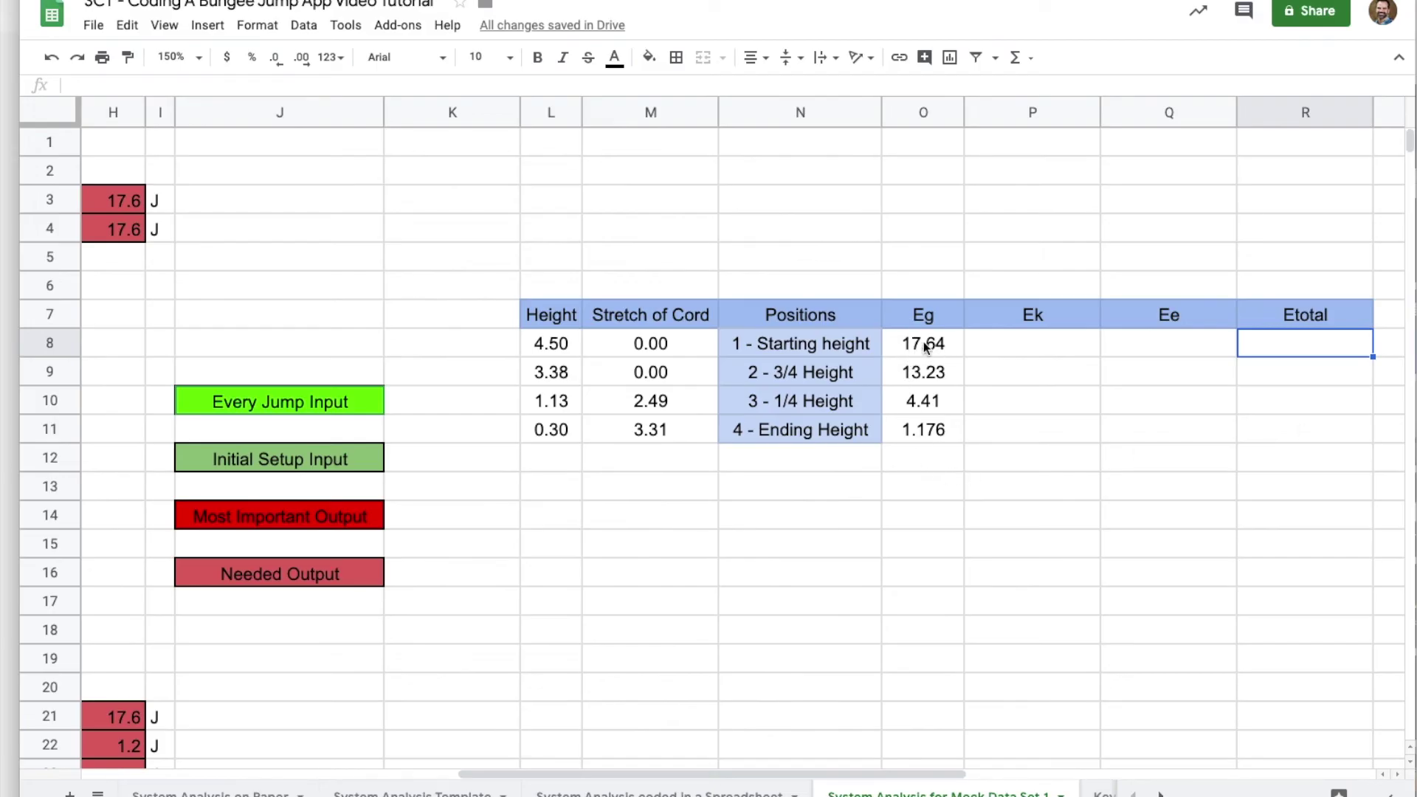
{"action": "left_click", "coordinate": [1304, 348]}
{"action": "type", "text": "="}
{"action": "left_click", "coordinate": [943, 347]}
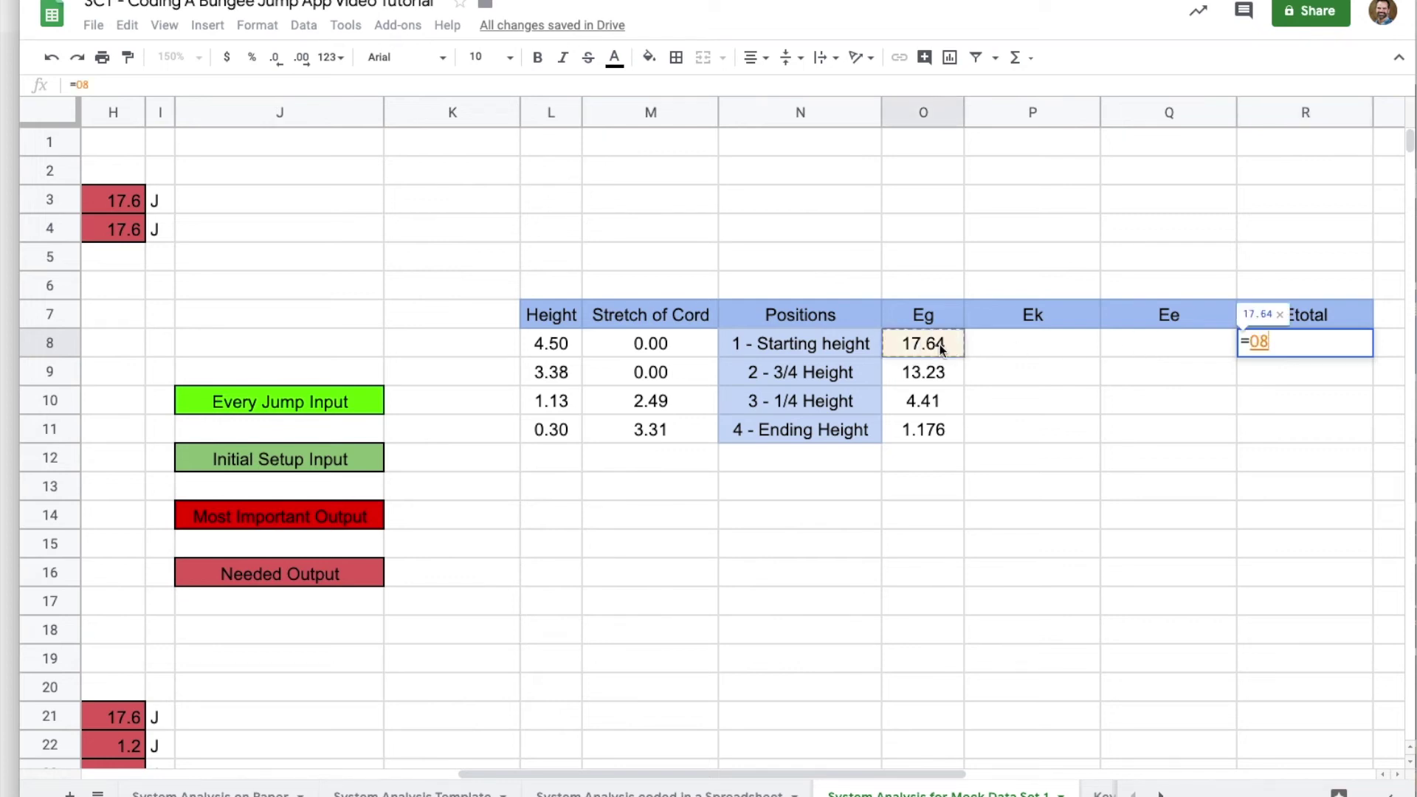
{"action": "key", "text": "Return"}
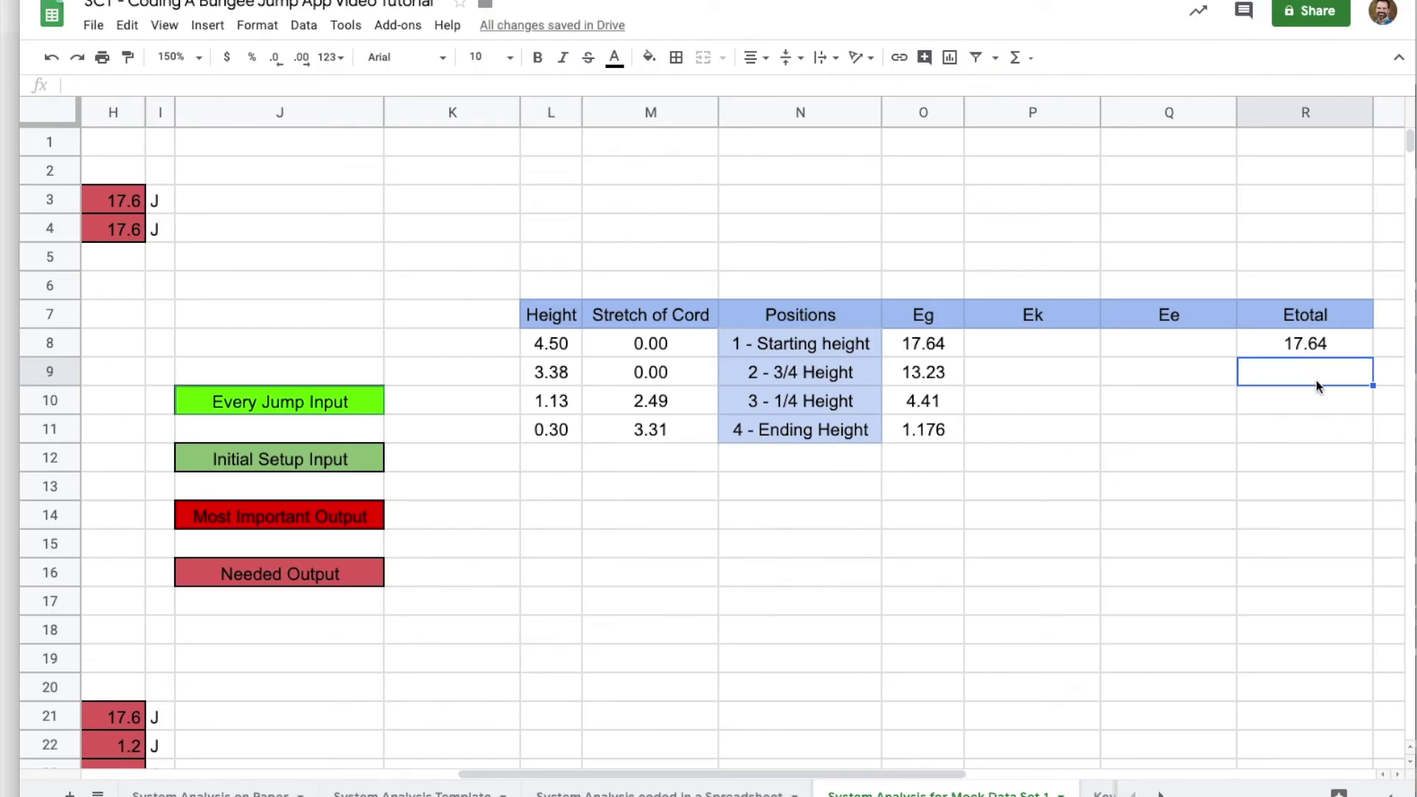
{"action": "type", "text": "="}
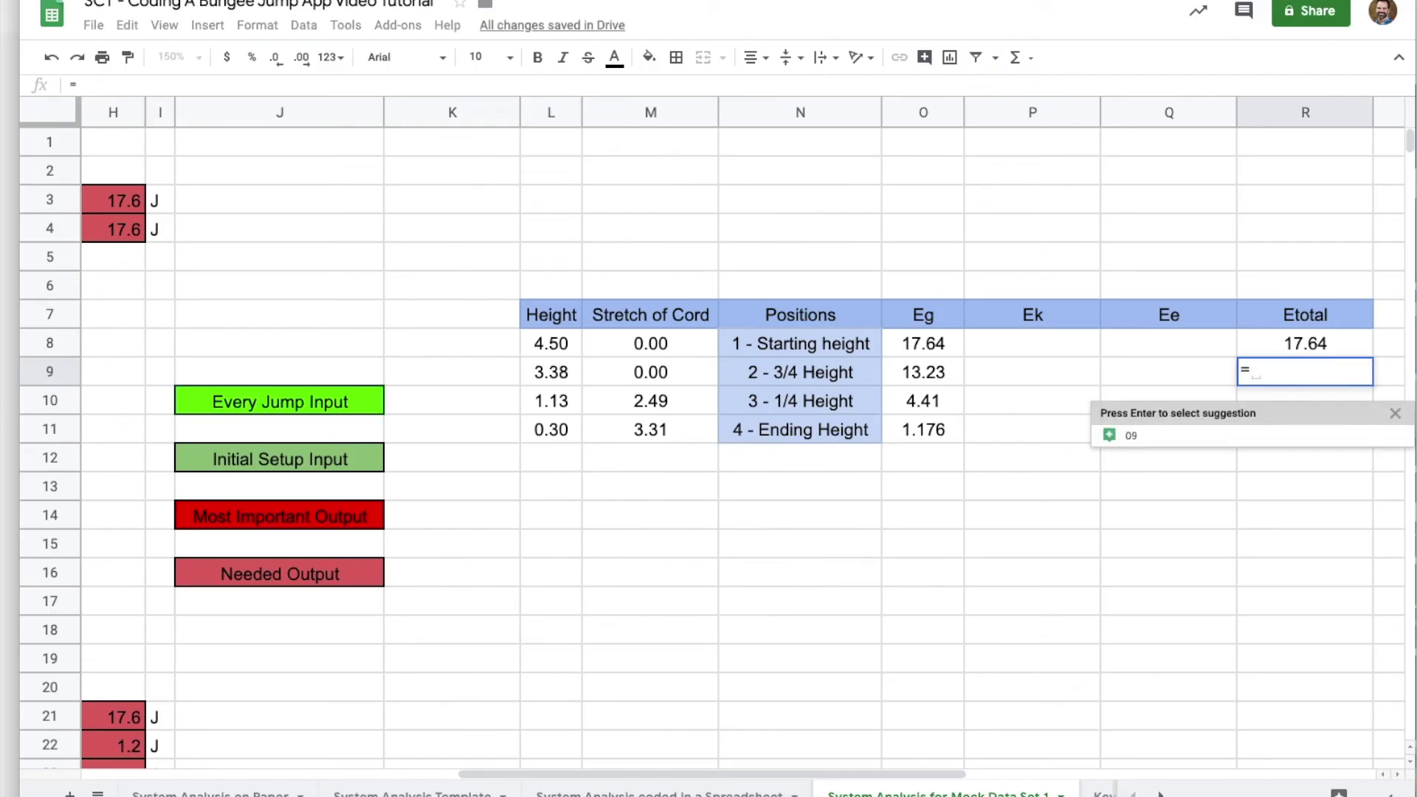
{"action": "left_click", "coordinate": [1316, 346]}
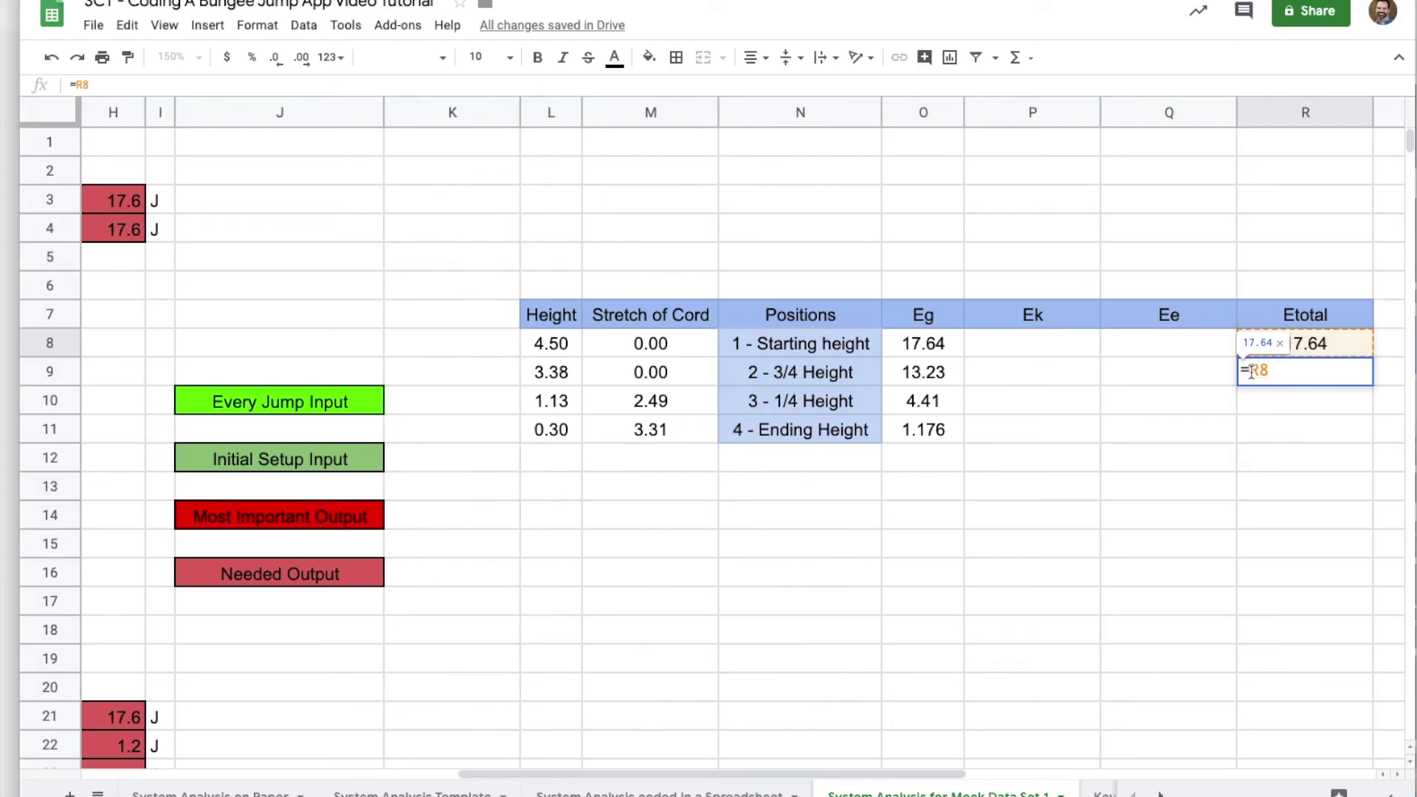
{"action": "key", "text": "F4"}
{"action": "key", "text": "Return"}
{"action": "left_click", "coordinate": [1350, 376]}
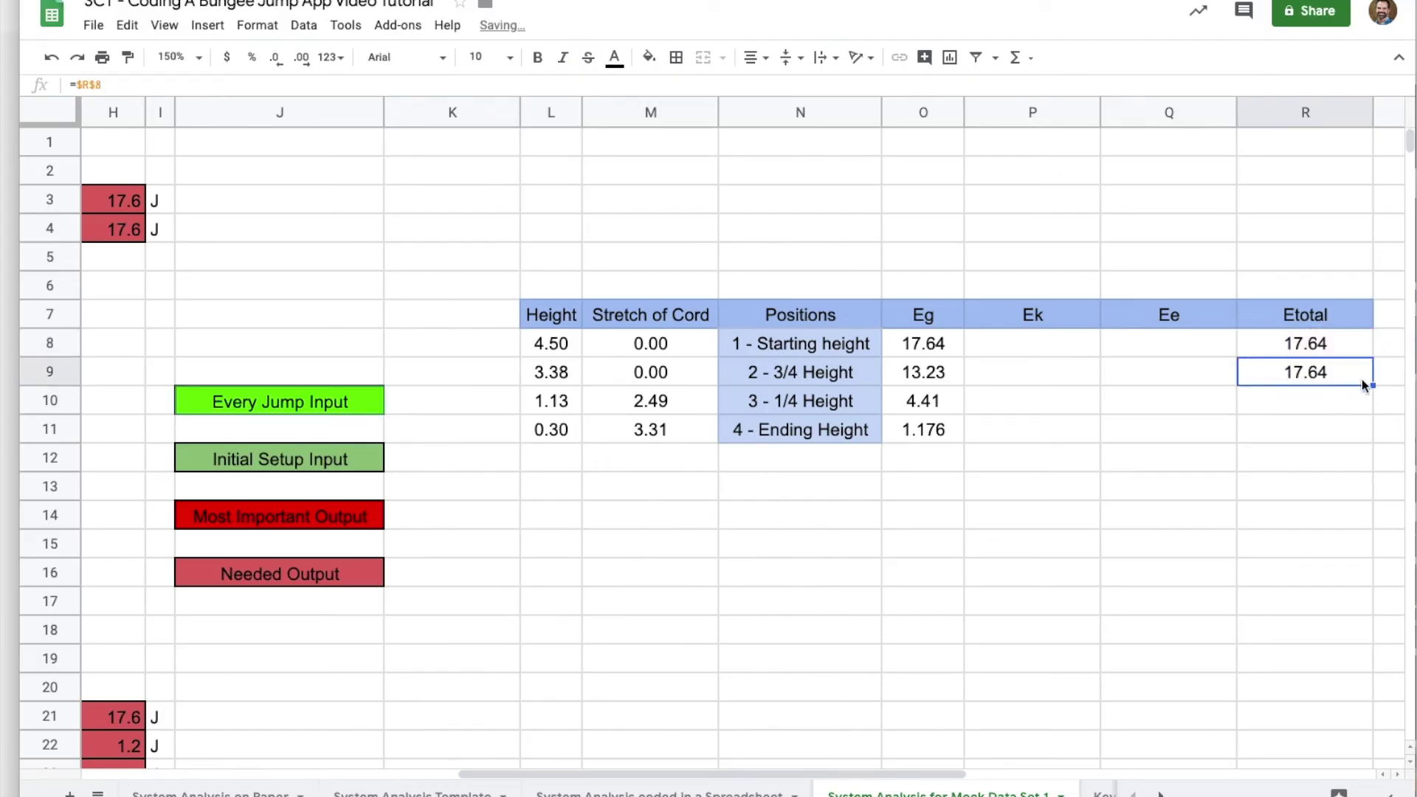
{"action": "left_click_drag", "start_coordinate": [1372, 385], "coordinate": [1369, 431]}
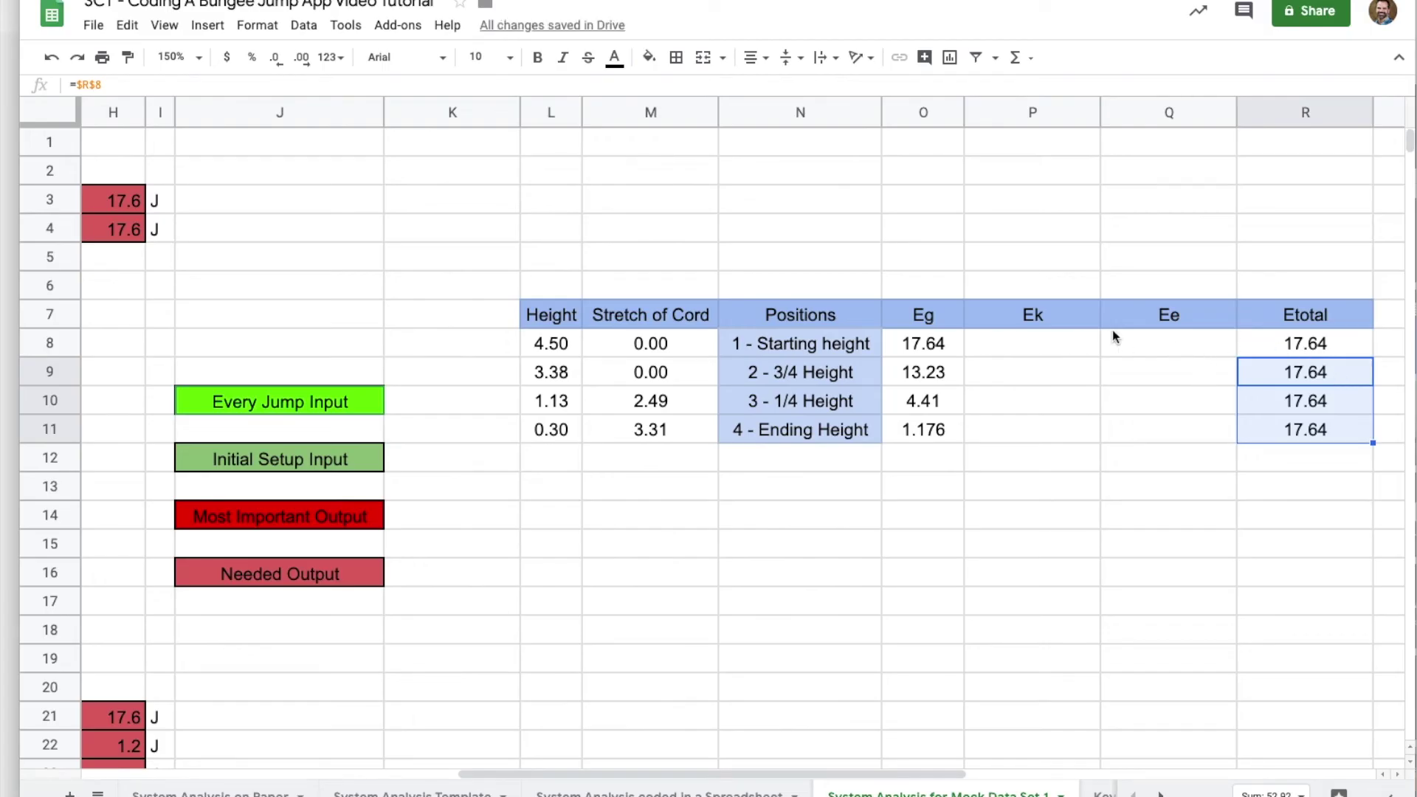
Enter the elastic energy formula =1/2*D13*M8^2 in Q8.
{"action": "left_click", "coordinate": [1179, 357]}
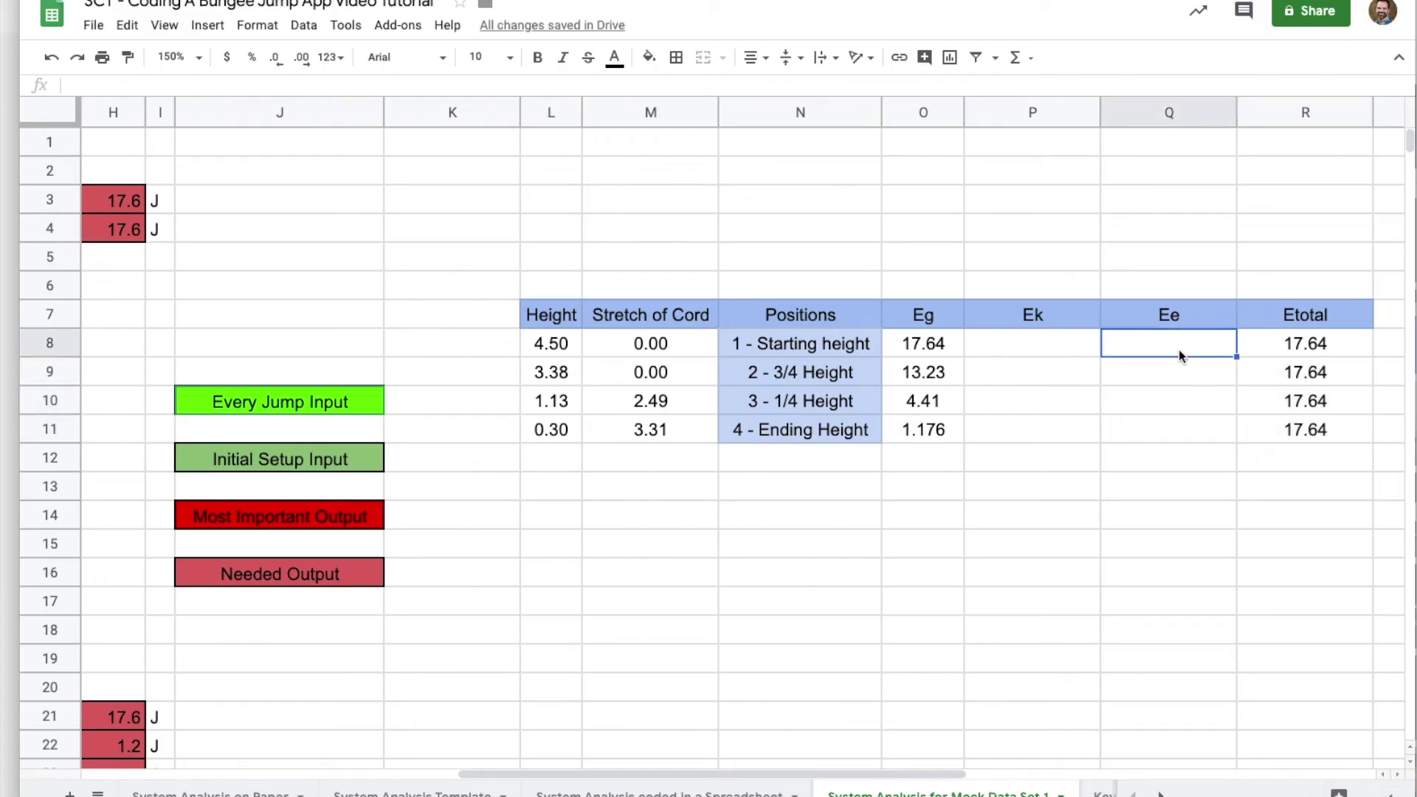
{"action": "type", "text": "="}
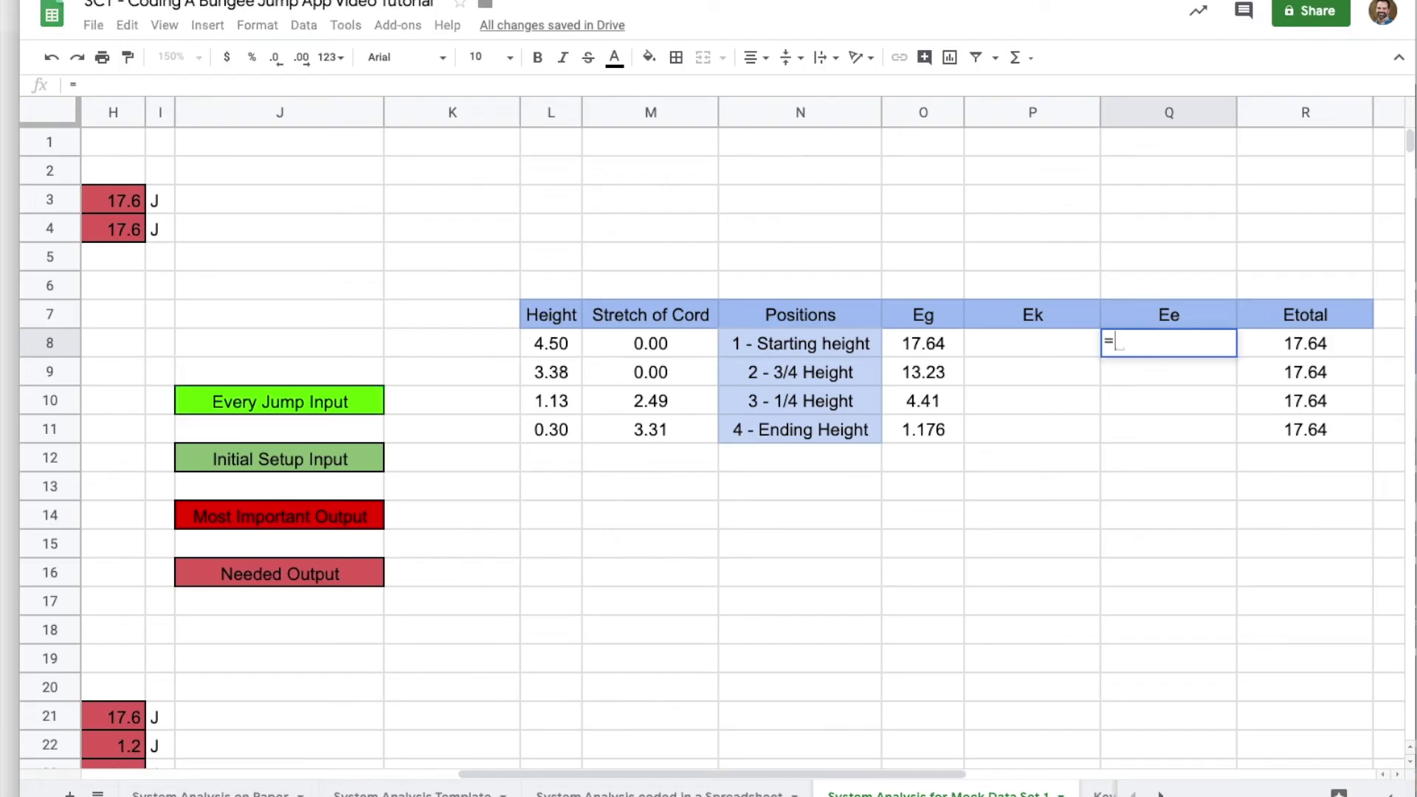
{"action": "type", "text": "1/2"}
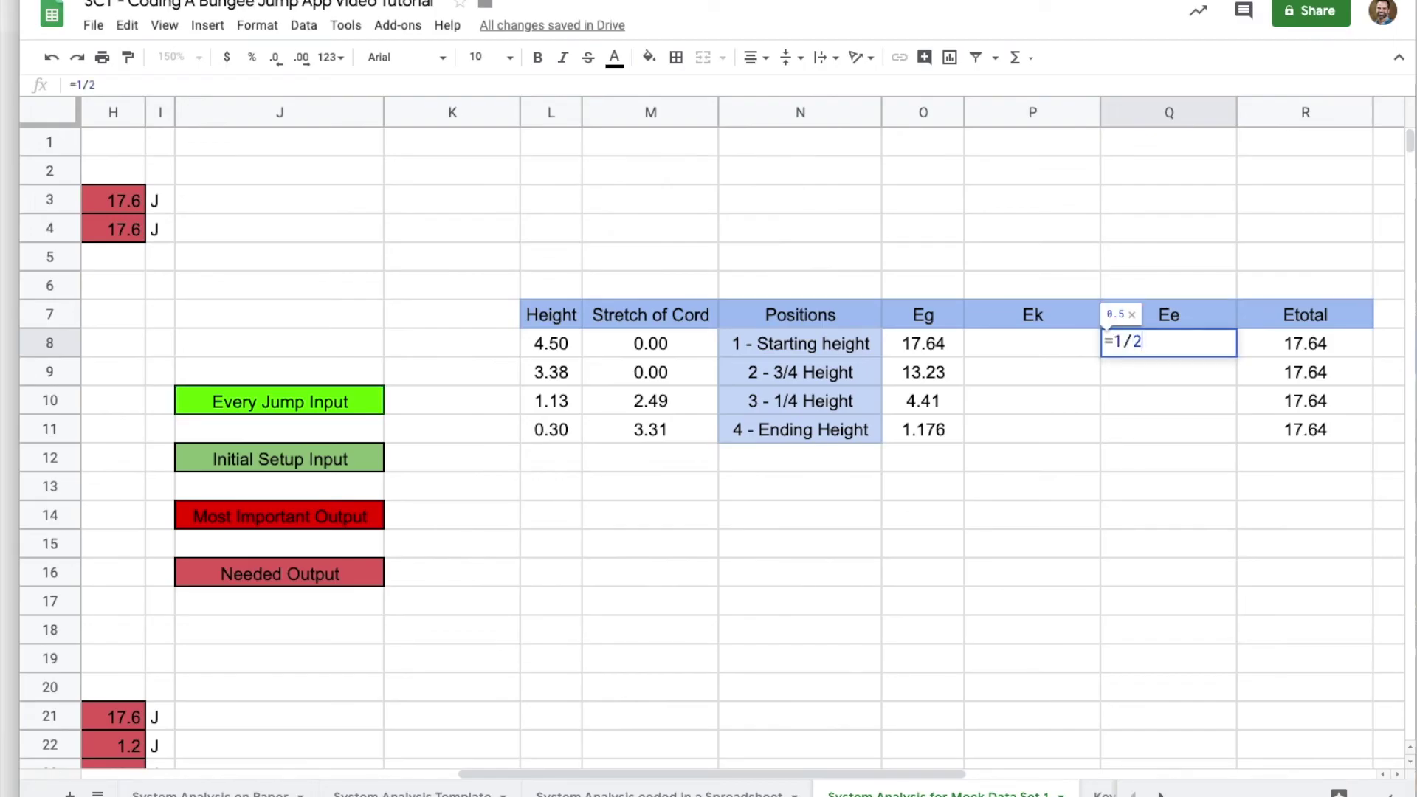
{"action": "type", "text": "*"}
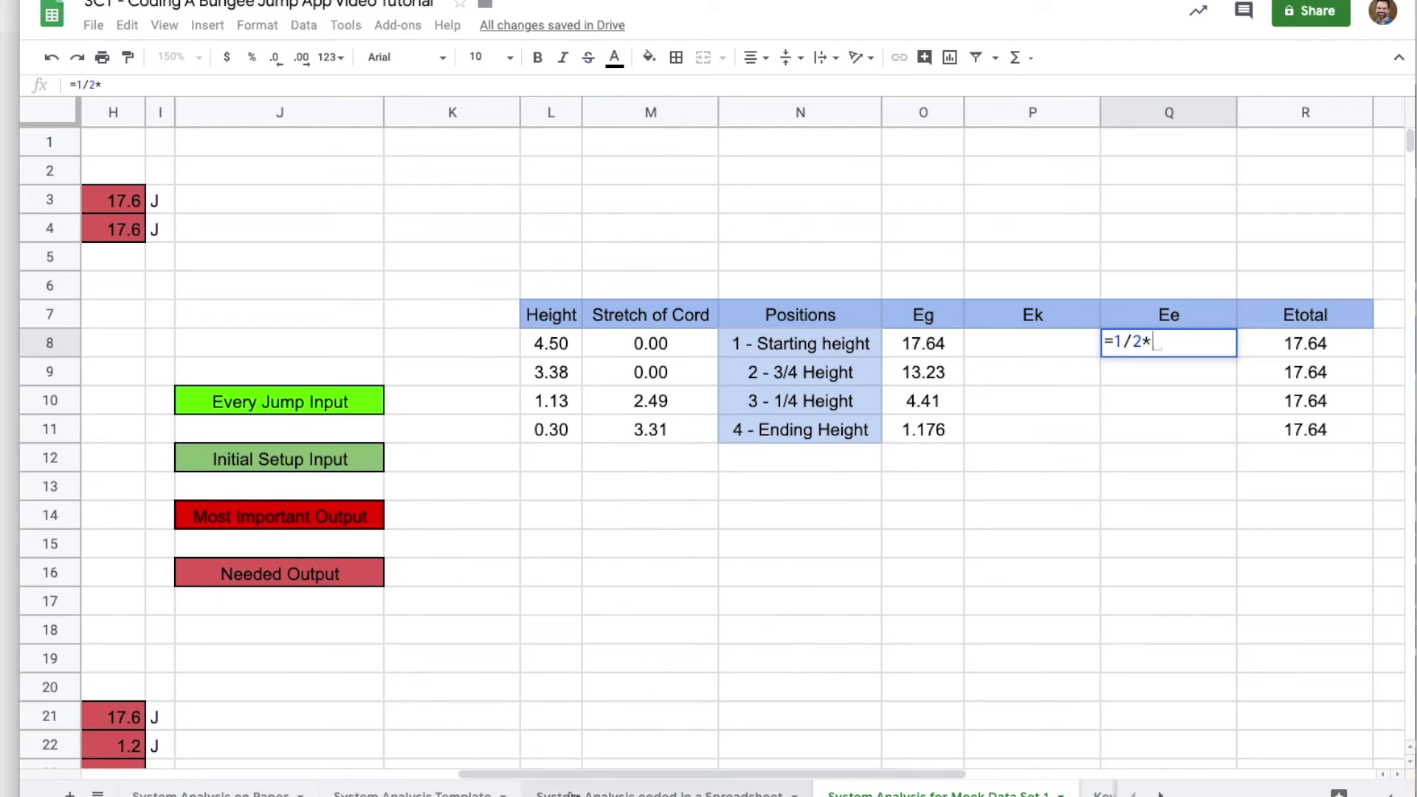
{"action": "left_click_drag", "start_coordinate": [570, 773], "coordinate": [383, 768]}
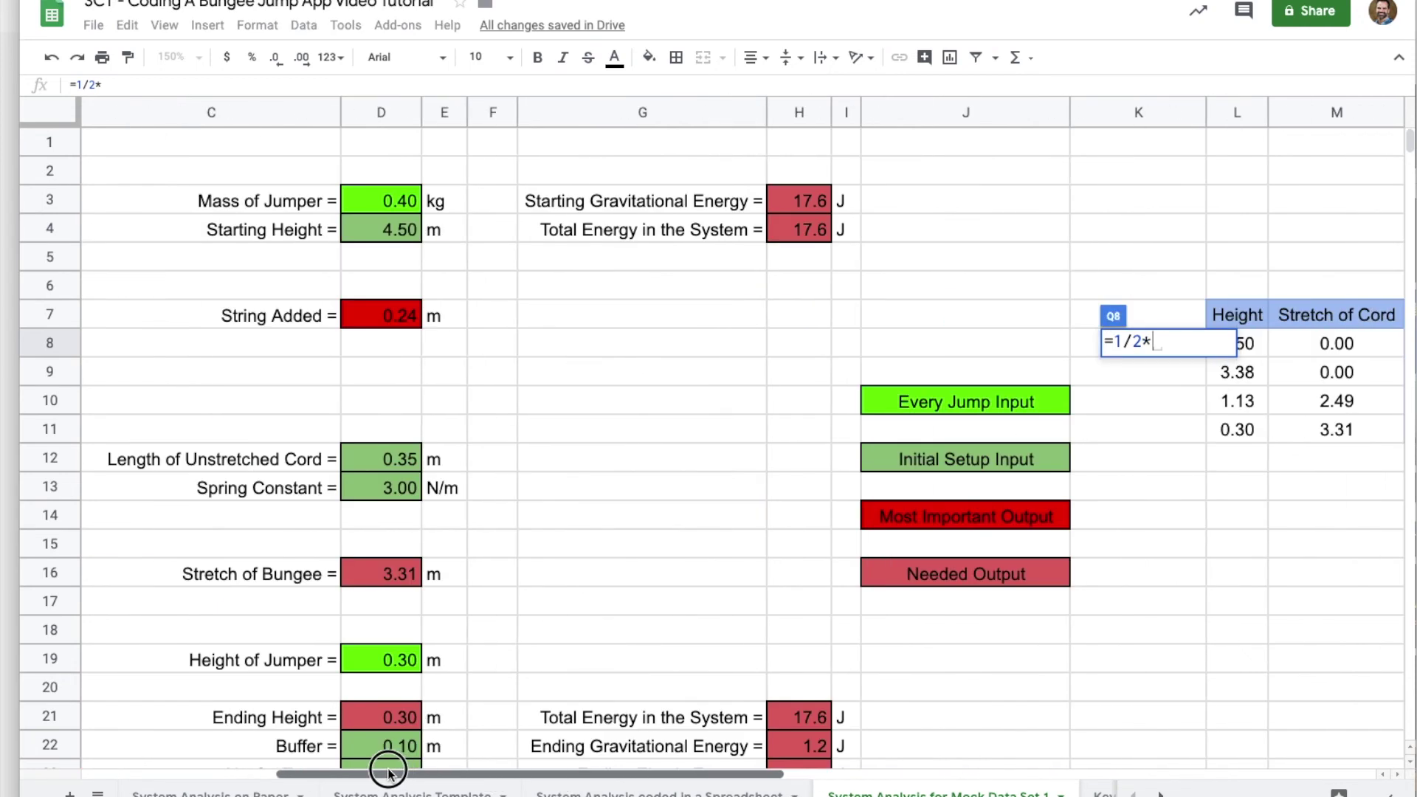
{"action": "left_click", "coordinate": [371, 490]}
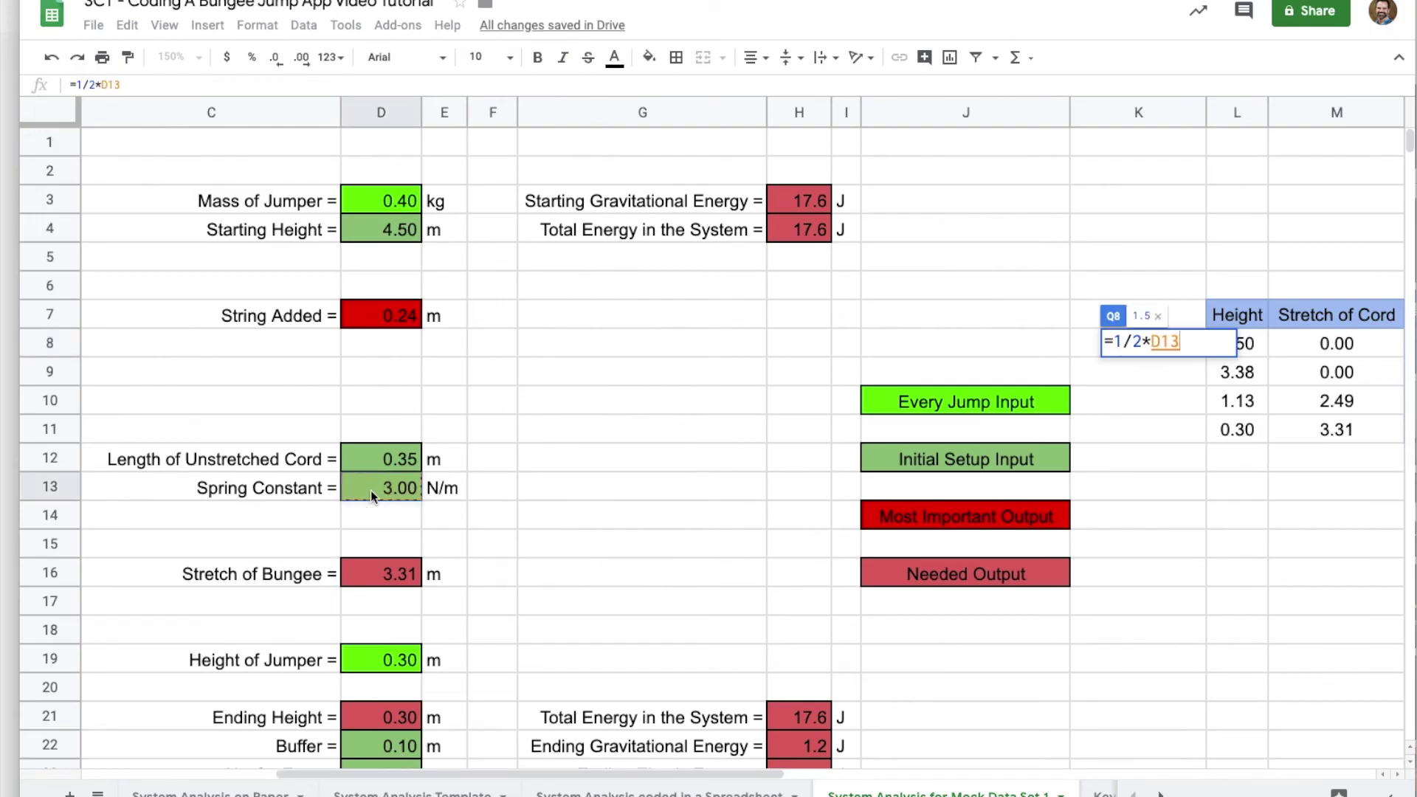
{"action": "type", "text": "*"}
{"action": "left_click_drag", "start_coordinate": [746, 772], "coordinate": [915, 772]}
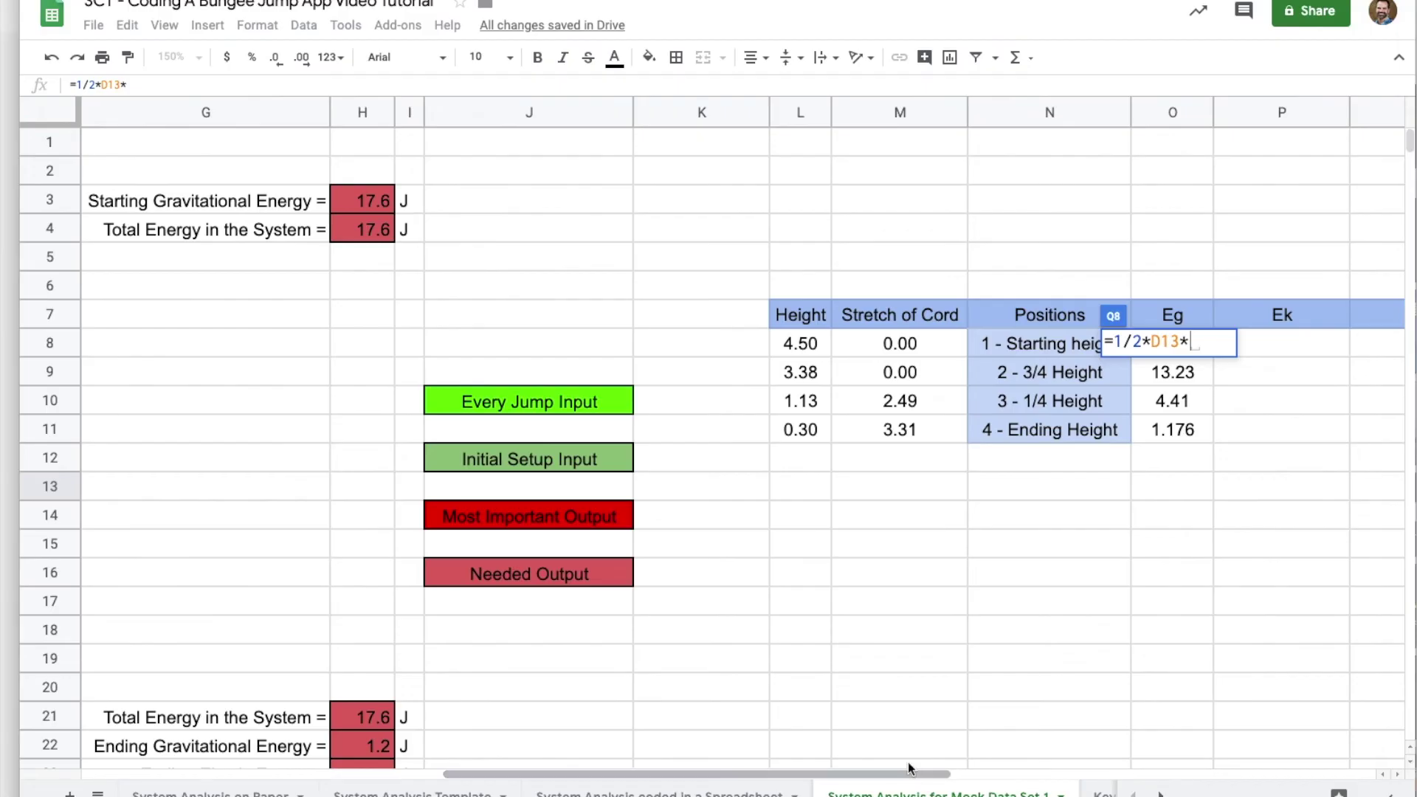
{"action": "left_click", "coordinate": [895, 345]}
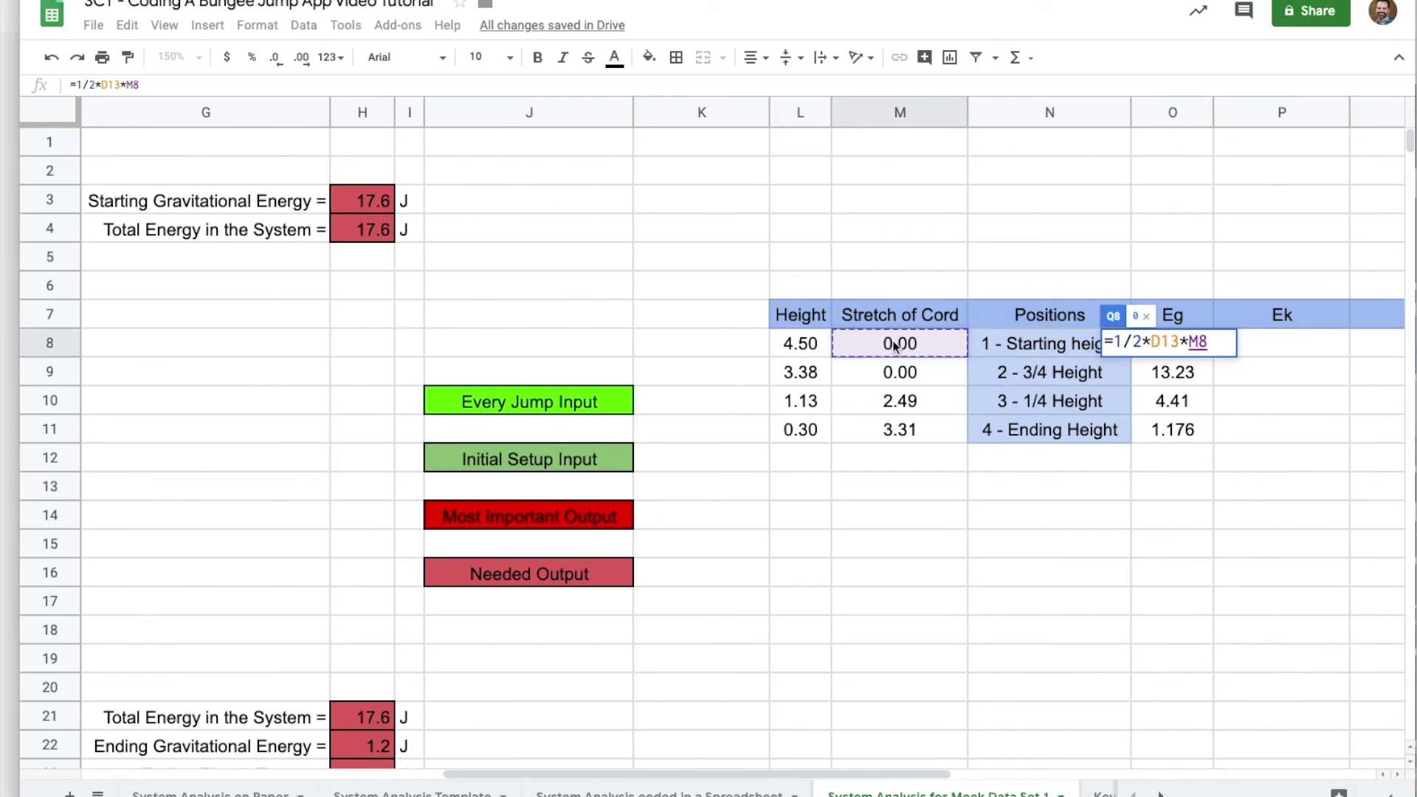
{"action": "type", "text": "^"}
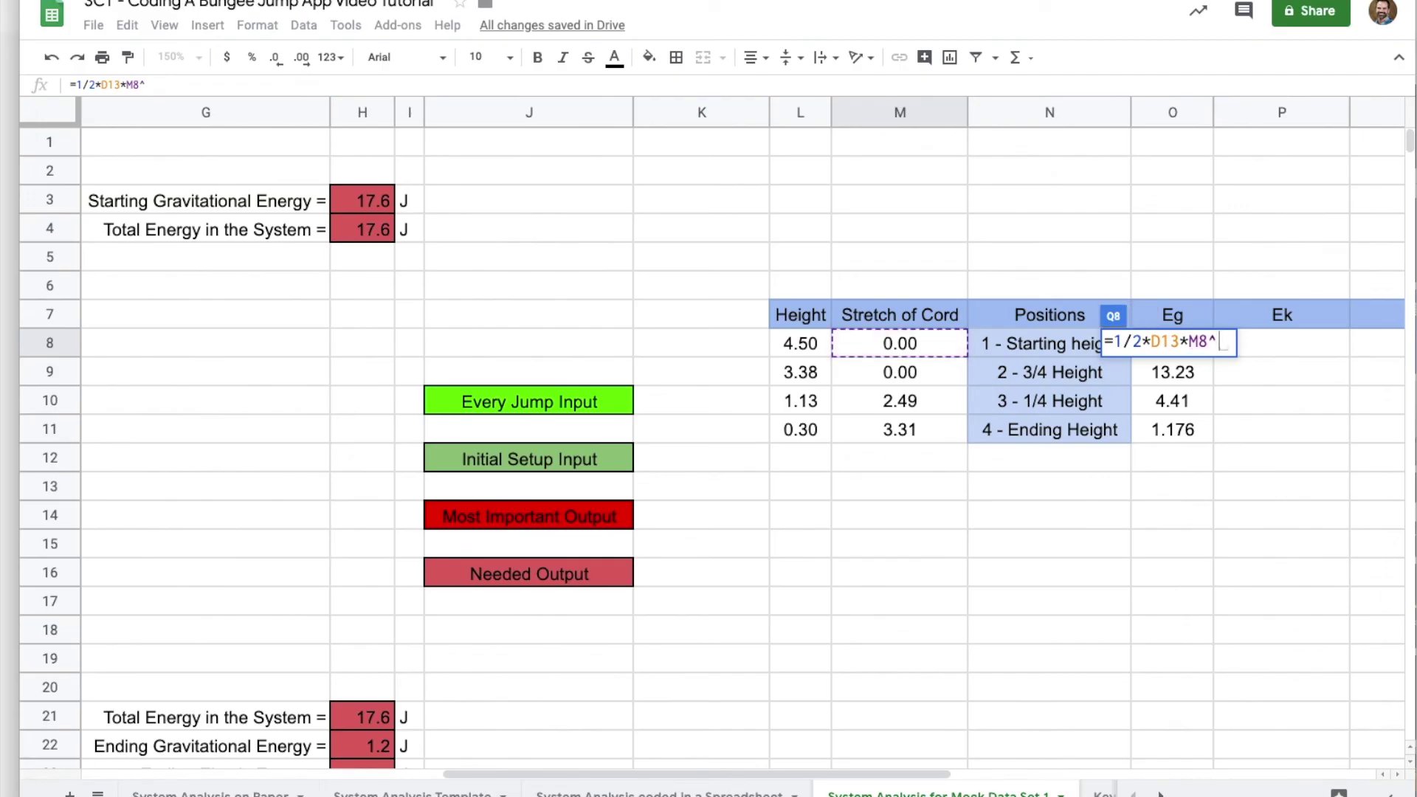
{"action": "type", "text": "2"}
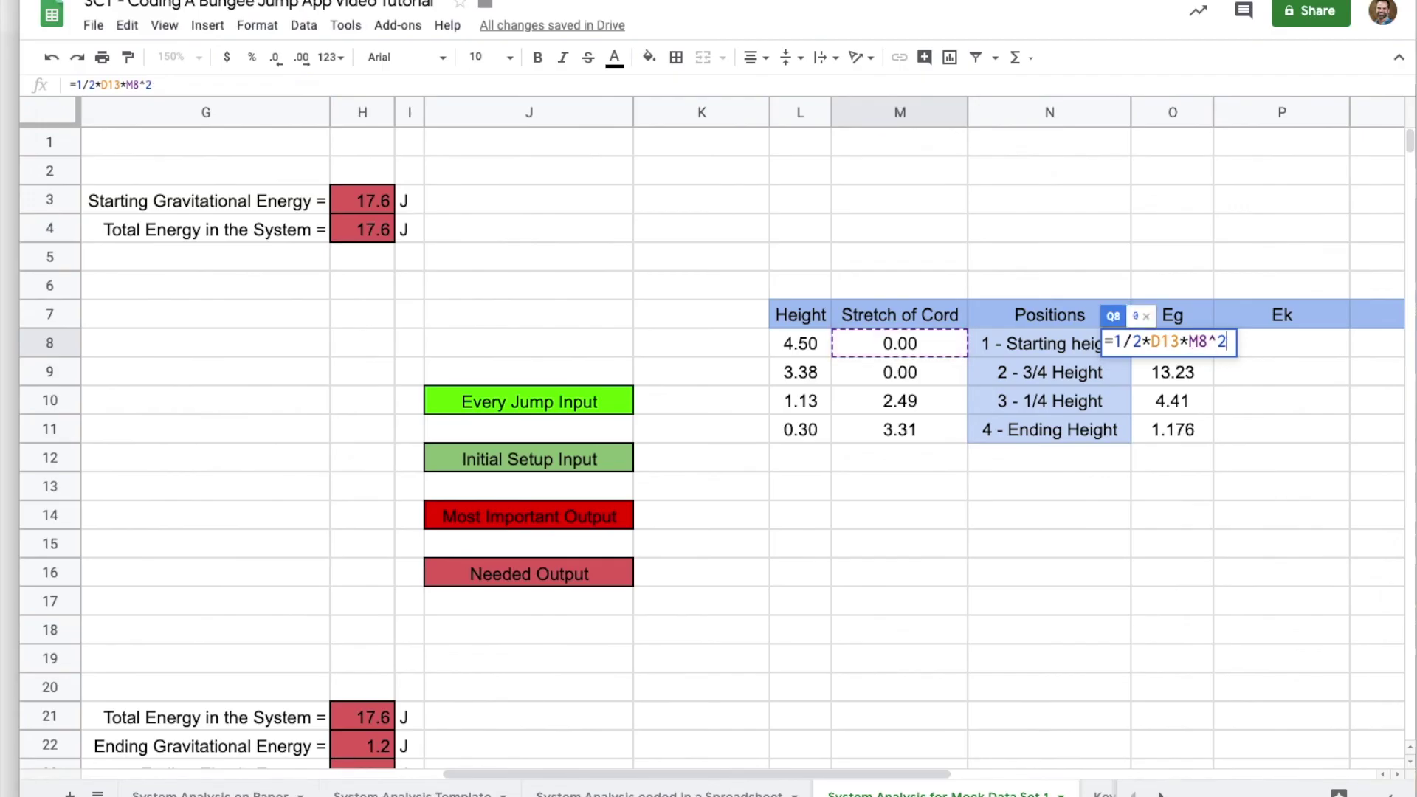
{"action": "key", "text": "Return"}
Copy the Ee formula from Q8 down through Q11.
{"action": "left_click", "coordinate": [1185, 352]}
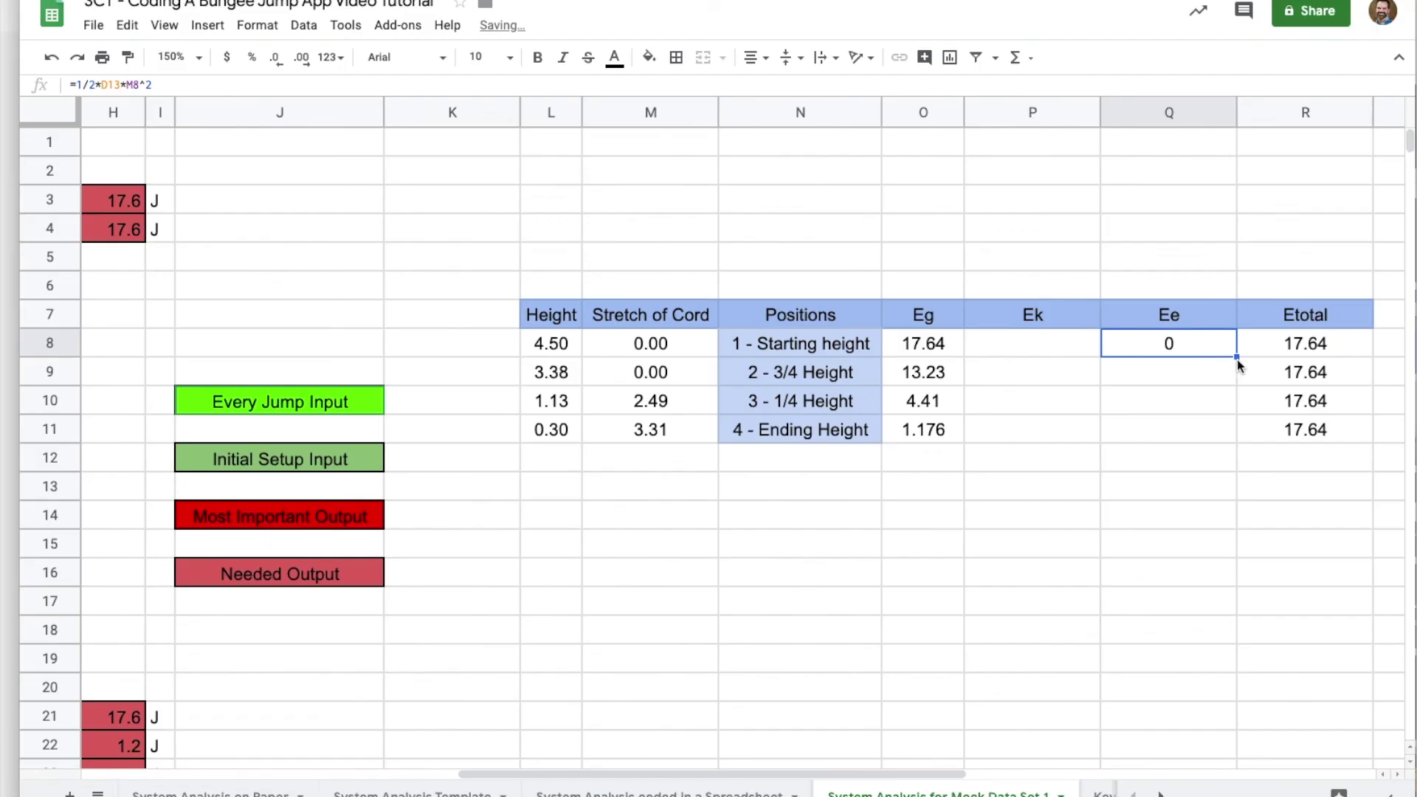
{"action": "left_click", "coordinate": [1234, 384]}
{"action": "left_click_drag", "start_coordinate": [1234, 384], "coordinate": [1221, 422]}
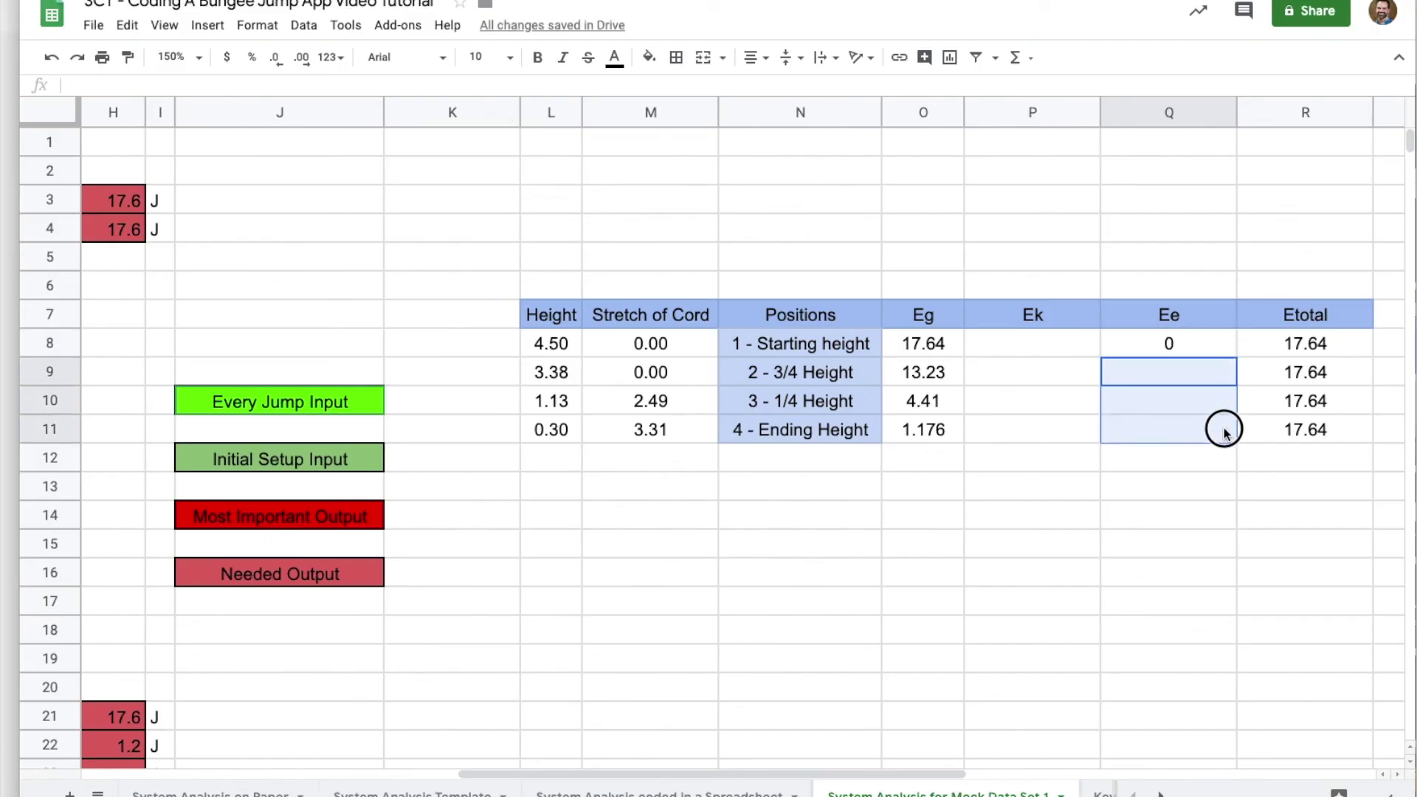
{"action": "left_click", "coordinate": [1230, 352]}
{"action": "left_click_drag", "start_coordinate": [1235, 357], "coordinate": [1231, 431]}
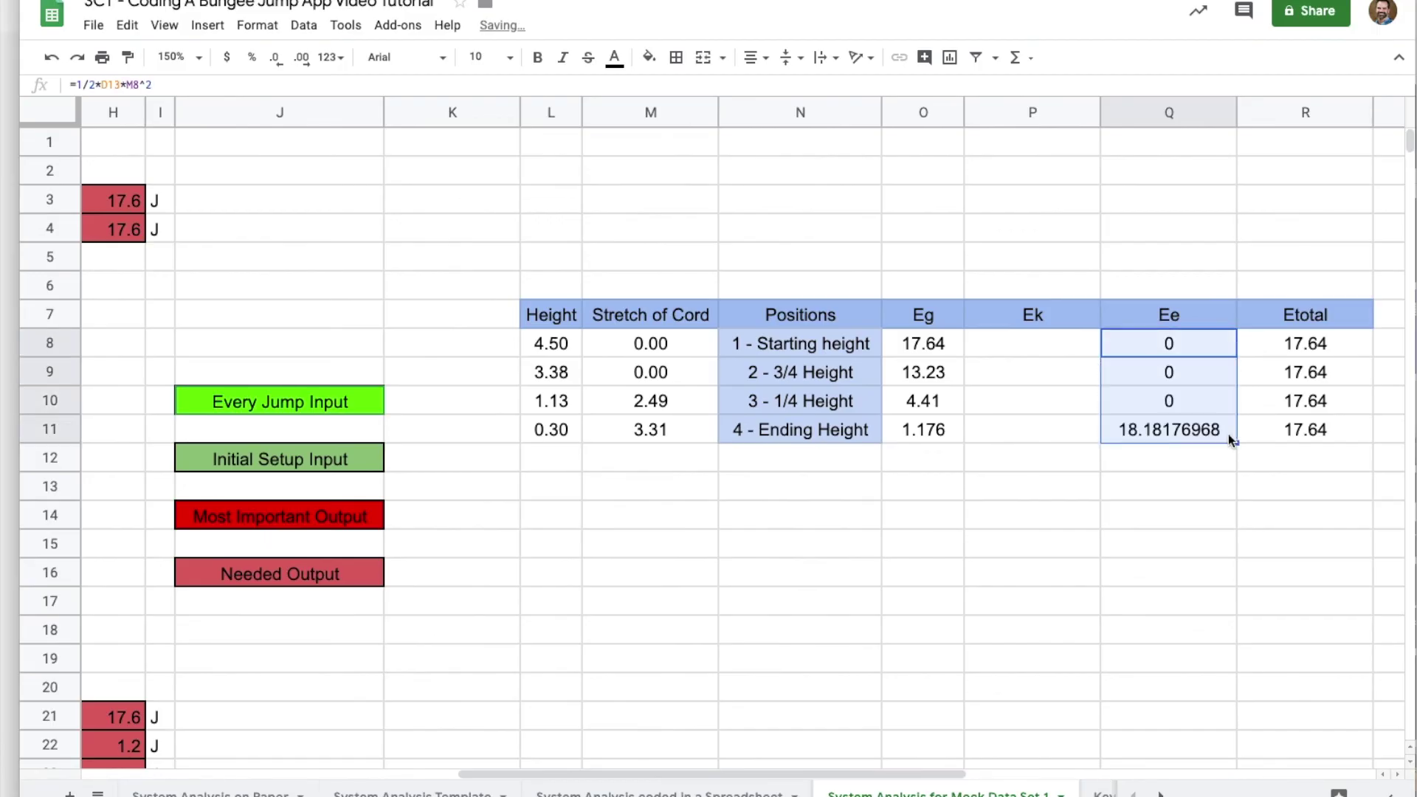
{"action": "left_click_drag", "start_coordinate": [1228, 434], "coordinate": [1228, 435]}
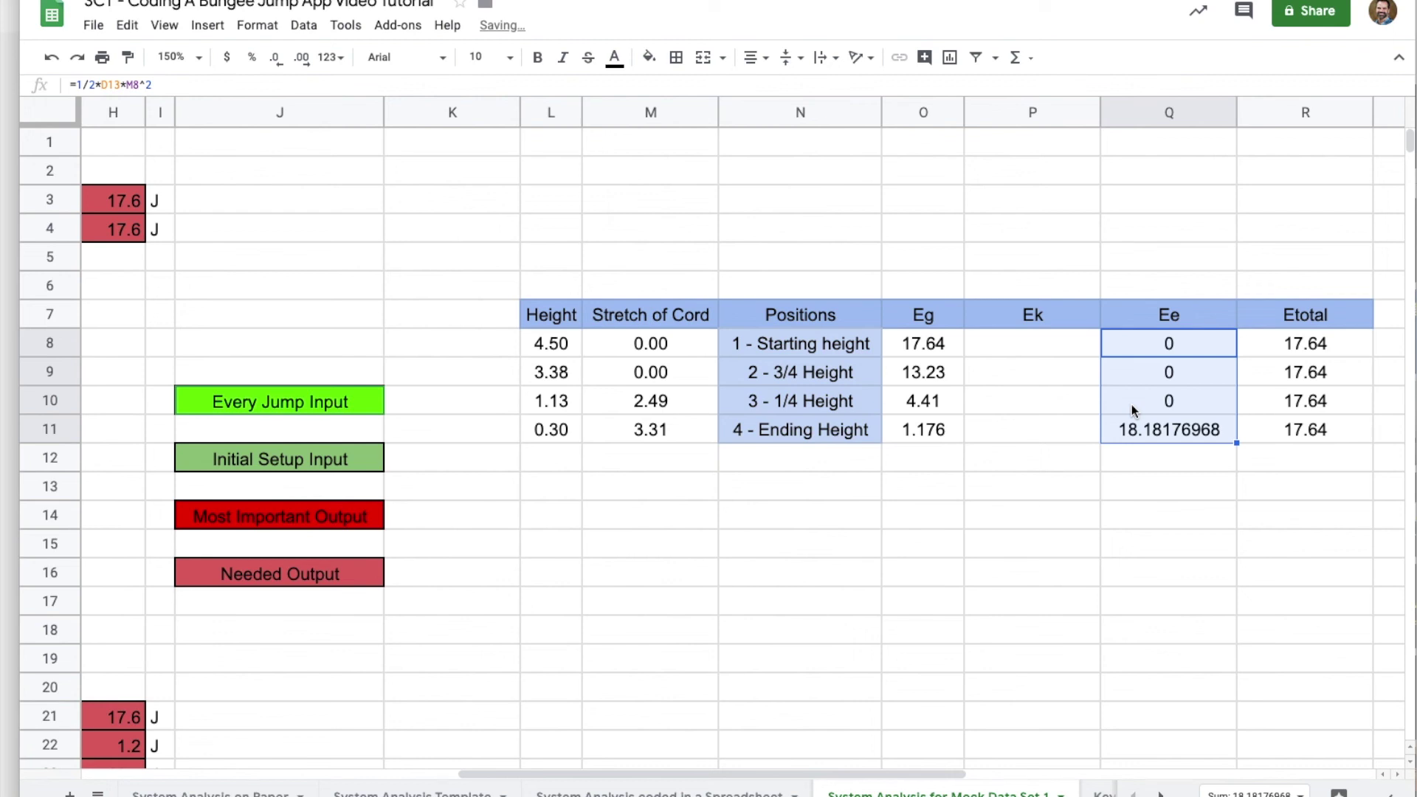
{"action": "left_click", "coordinate": [1162, 349]}
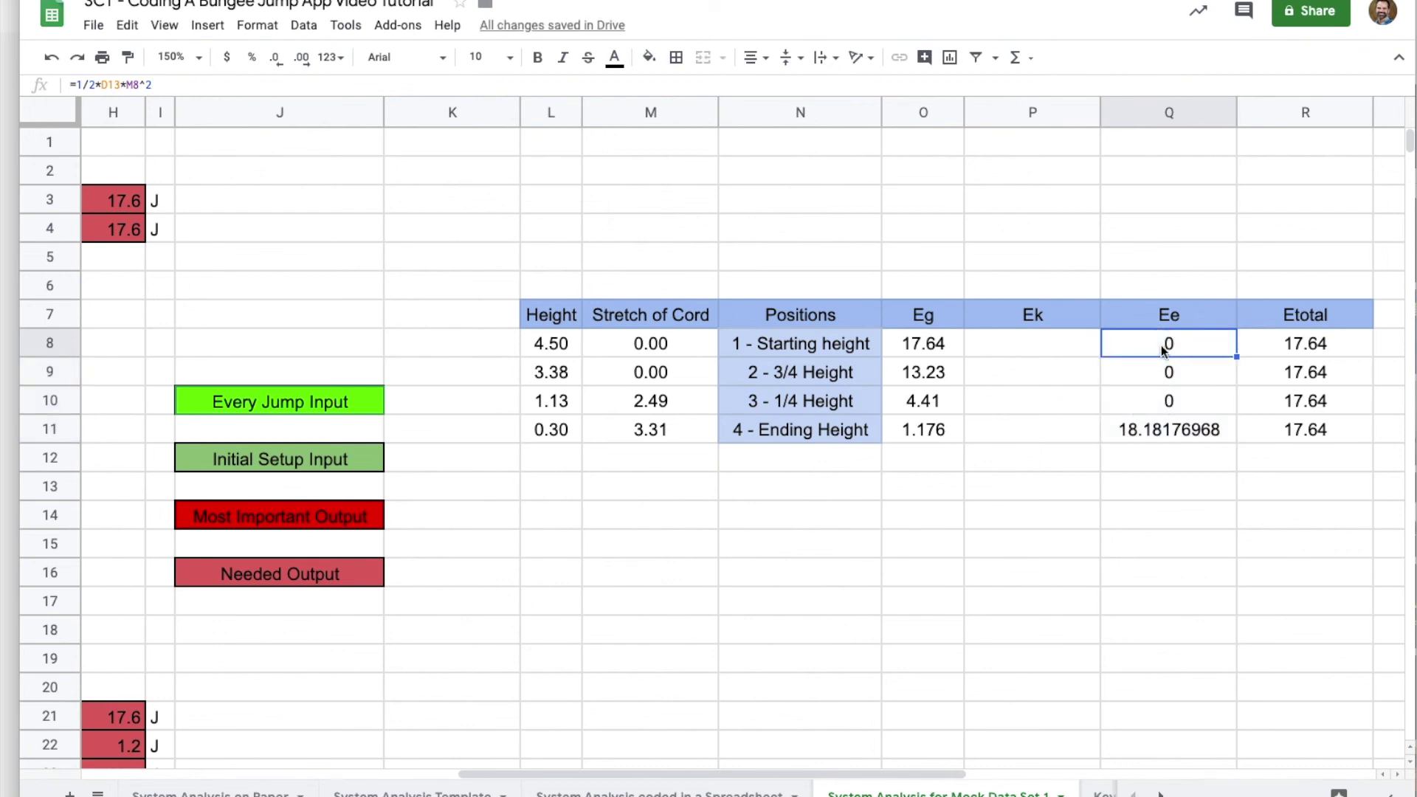
Change Q8 to =1/2*$D$13*M8^2 and refill it down to Q11.
{"action": "left_click", "coordinate": [101, 85]}
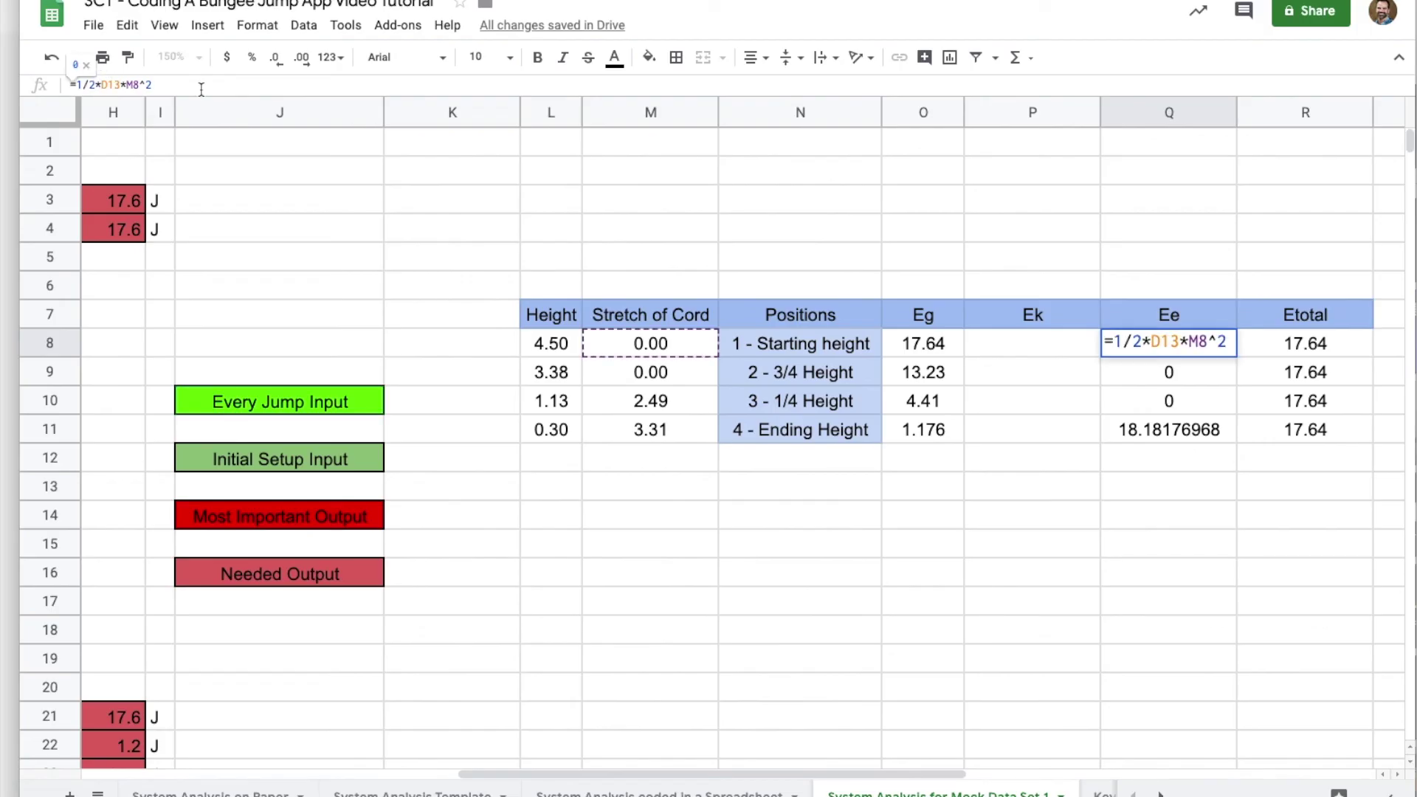
{"action": "type", "text": "$D"}
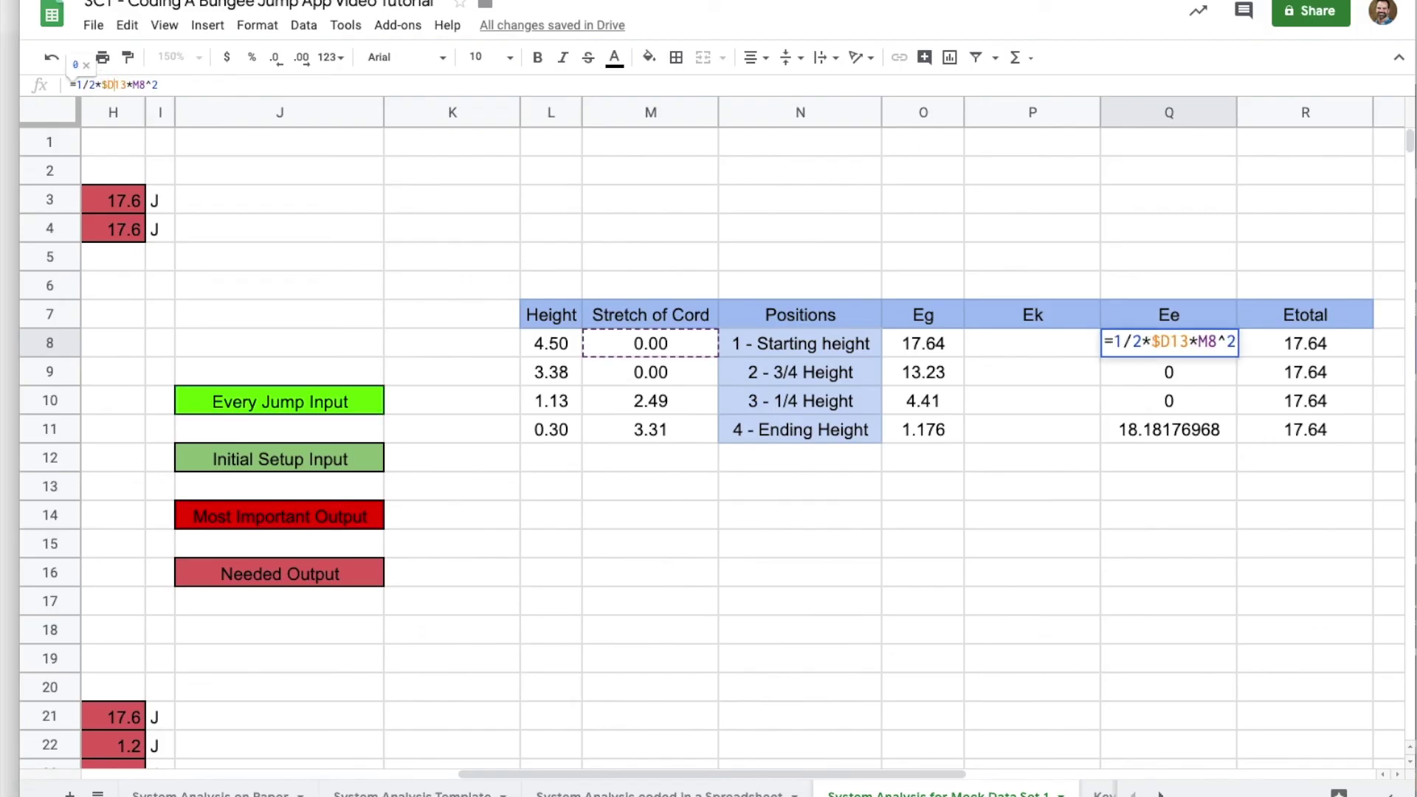
{"action": "type", "text": "$"}
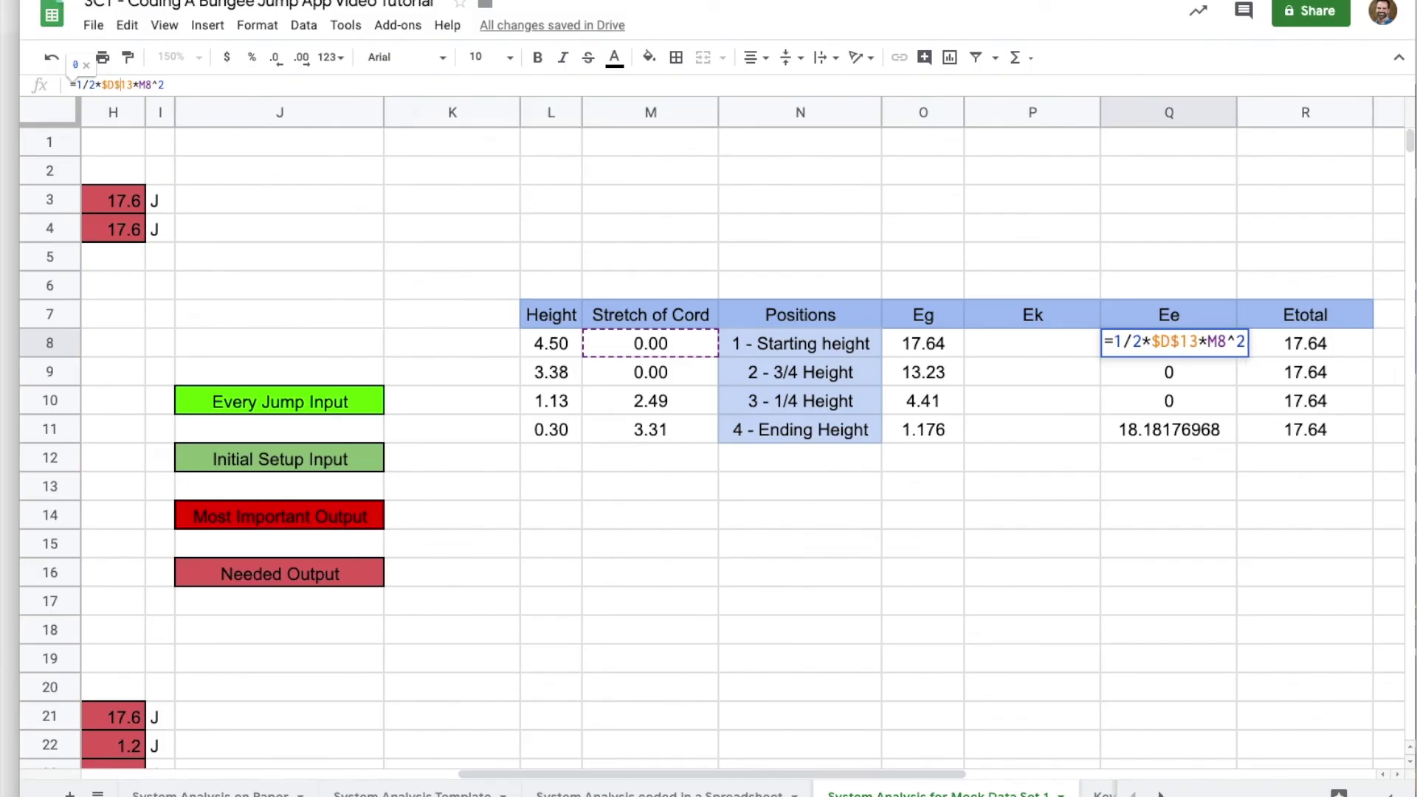
{"action": "key", "text": "Return"}
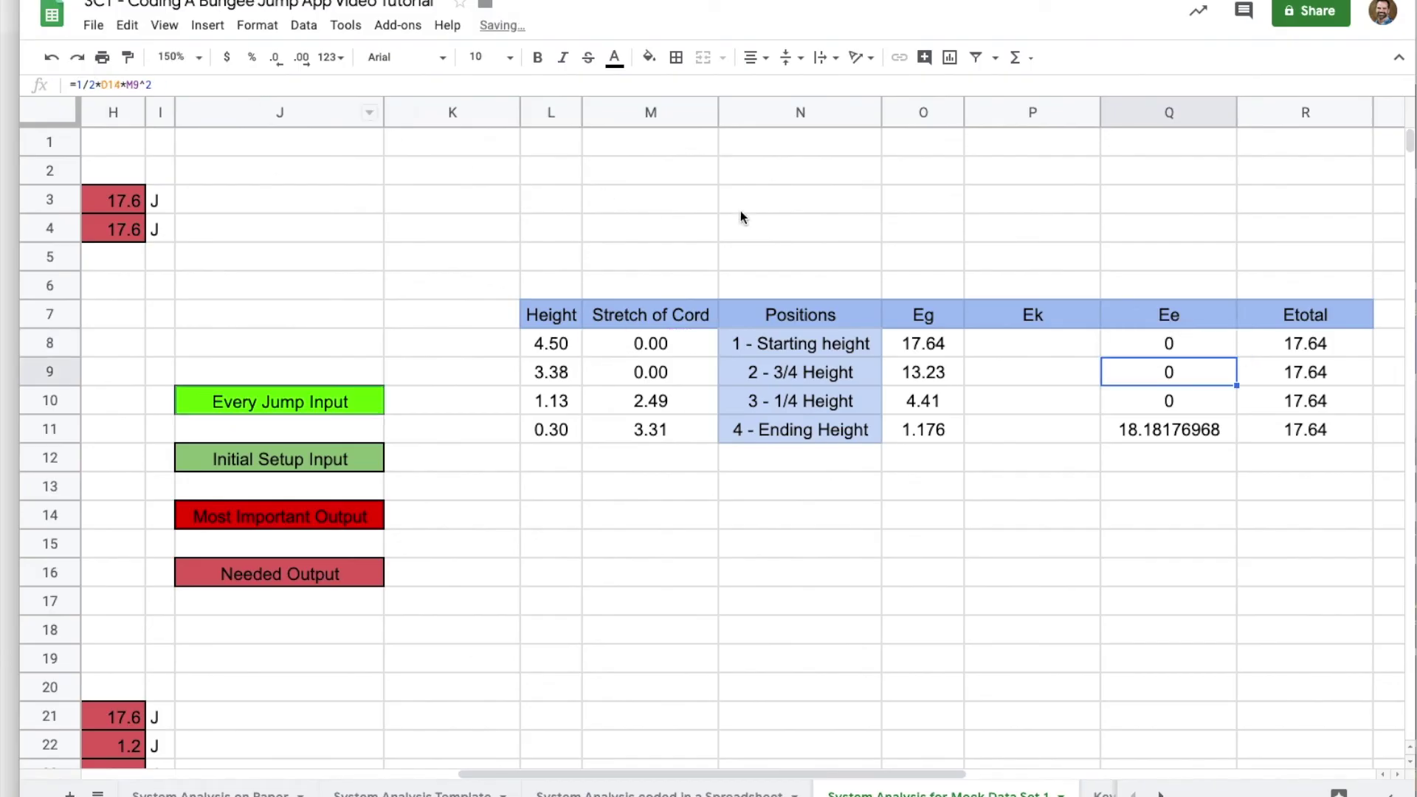
{"action": "left_click", "coordinate": [1219, 356]}
{"action": "left_click_drag", "start_coordinate": [1236, 357], "coordinate": [1230, 435]}
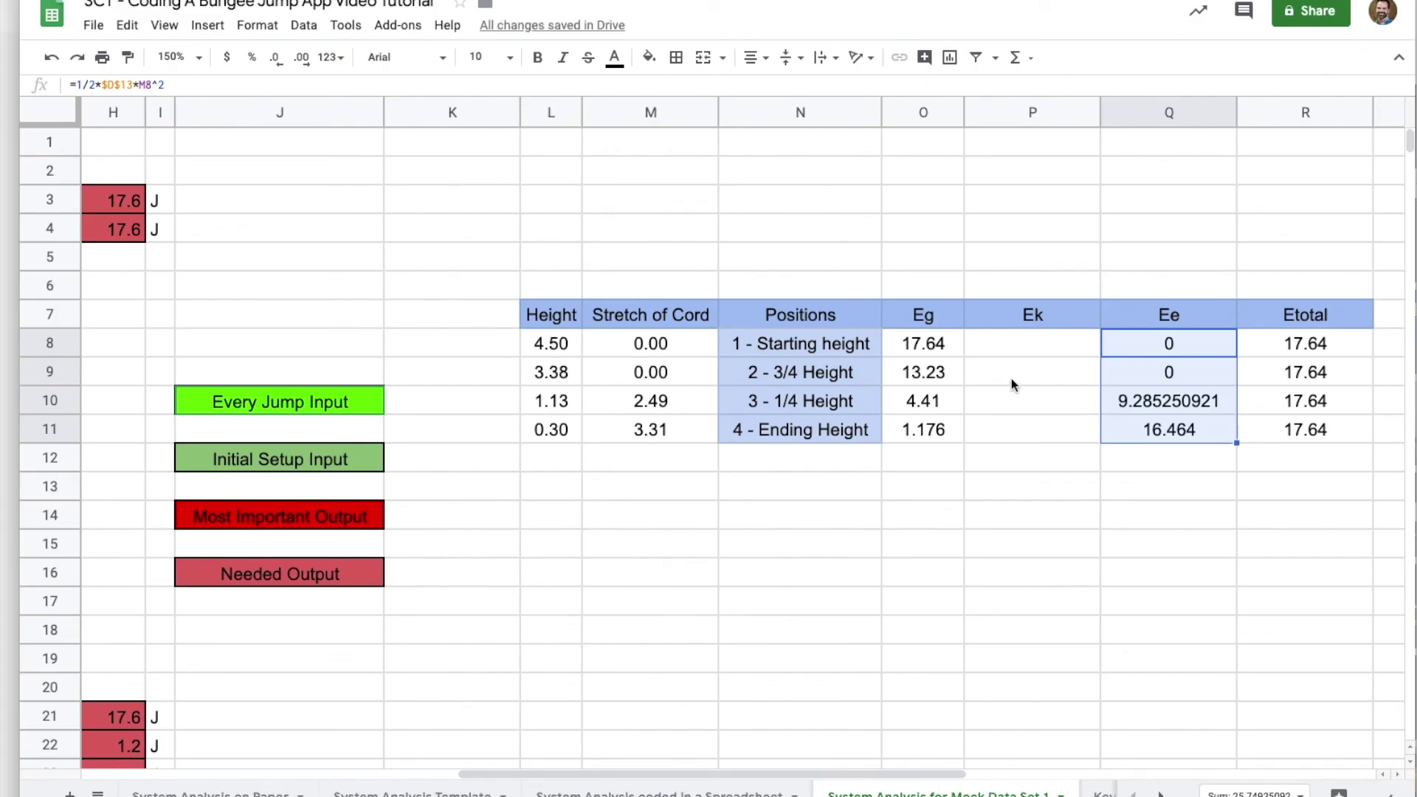
{"action": "left_click", "coordinate": [1033, 344]}
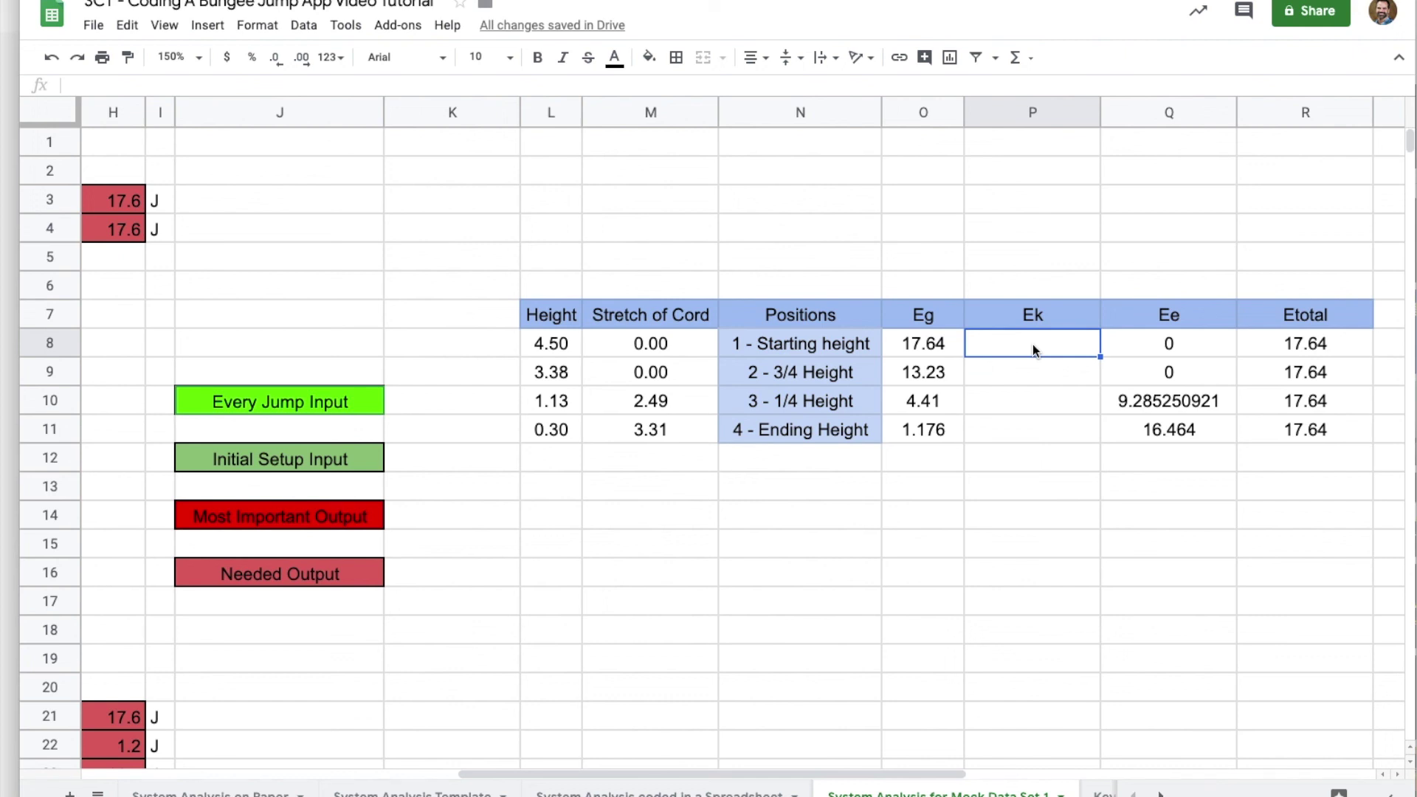
Enter =R8-O8-Q8 in P8 and fill it down to P11, giving 0, 4.41, 3.944749079, 0.
{"action": "type", "text": "="}
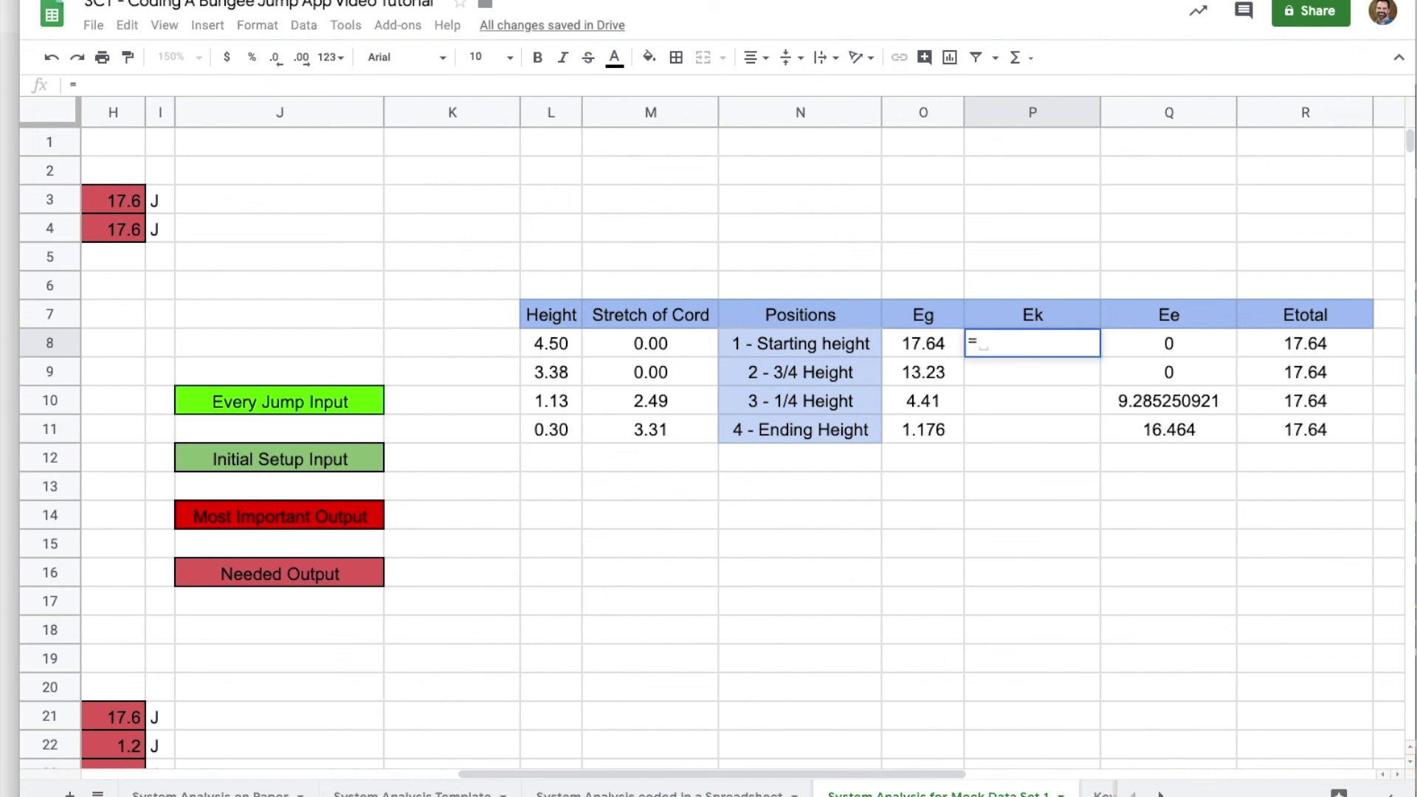
{"action": "left_click", "coordinate": [1288, 345]}
{"action": "type", "text": "-"}
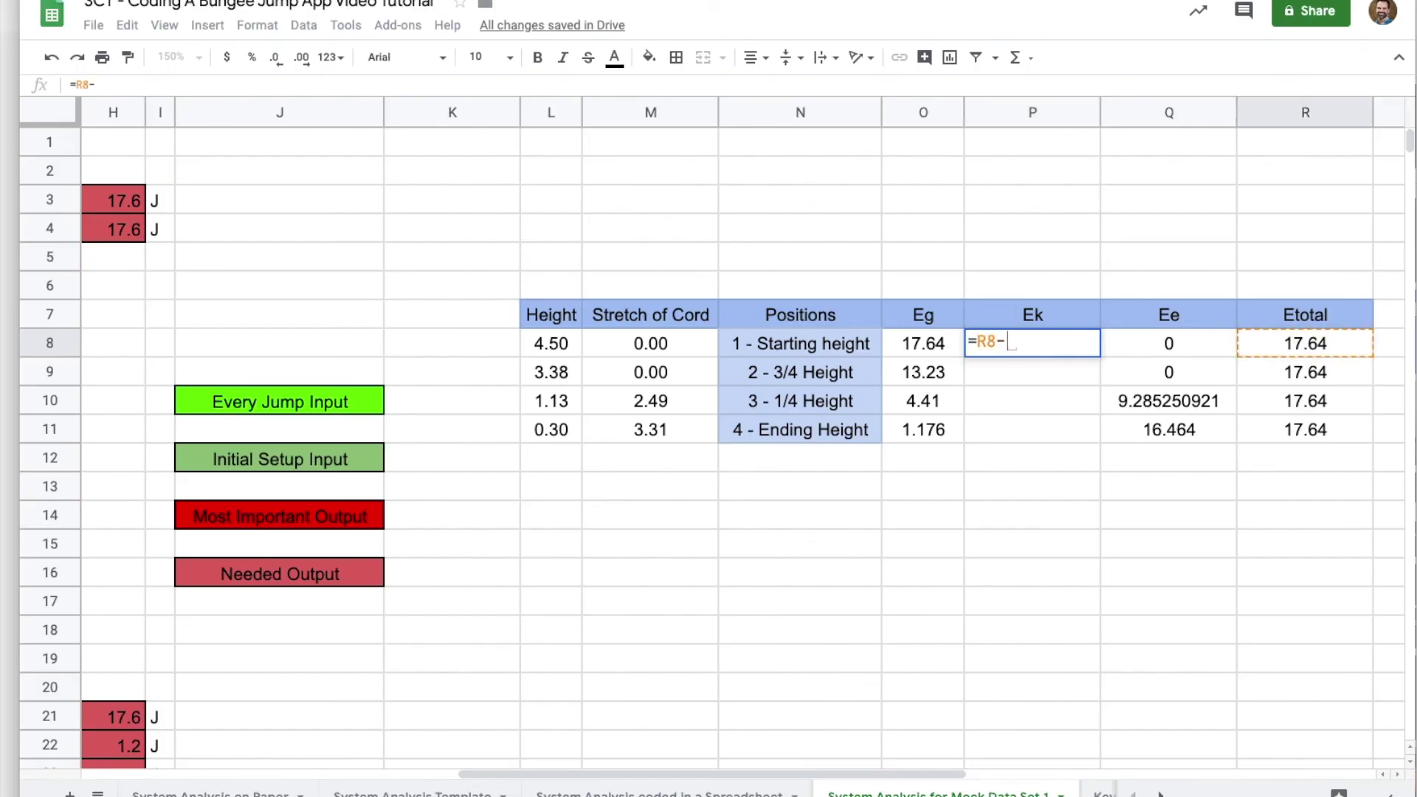
{"action": "left_click", "coordinate": [921, 347]}
{"action": "type", "text": "-"}
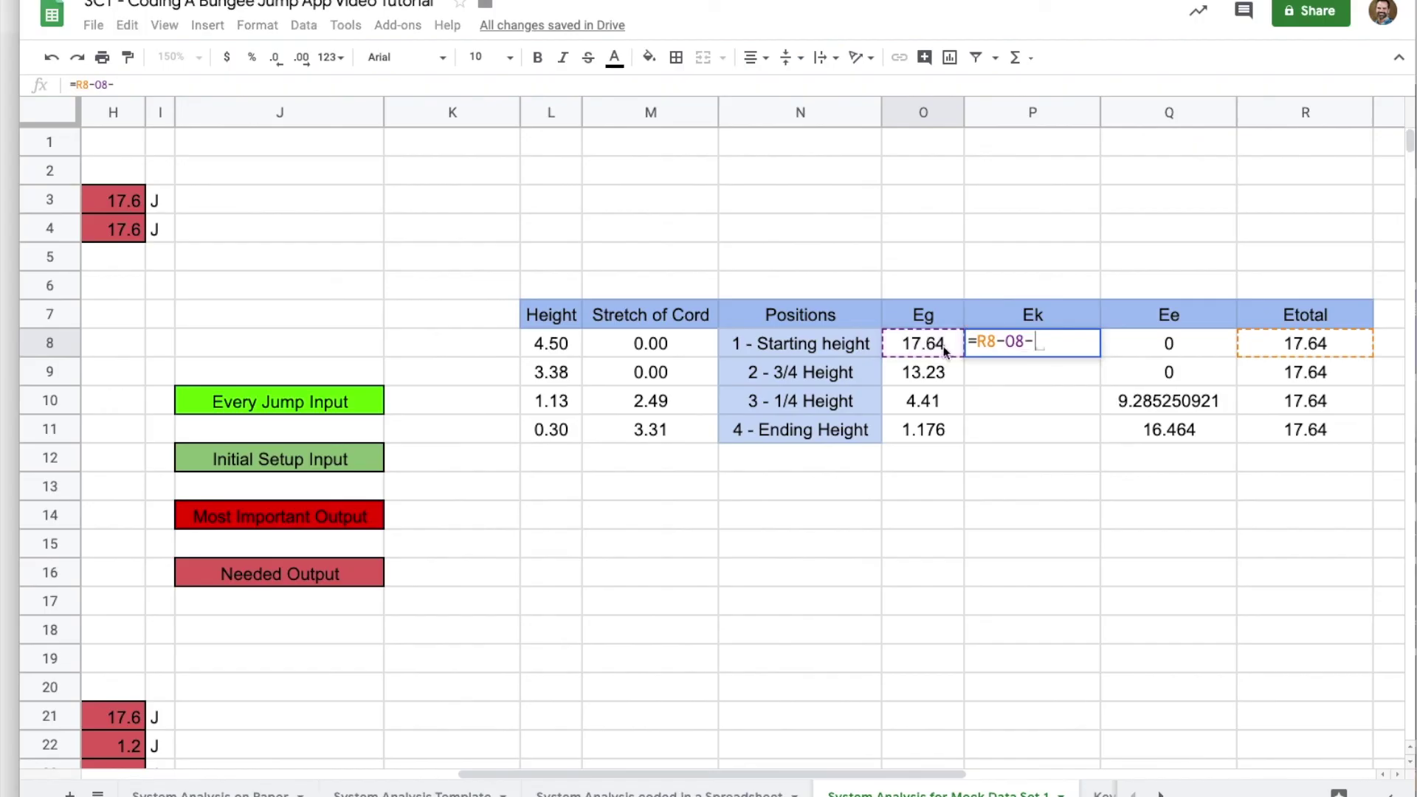
{"action": "left_click", "coordinate": [1168, 347]}
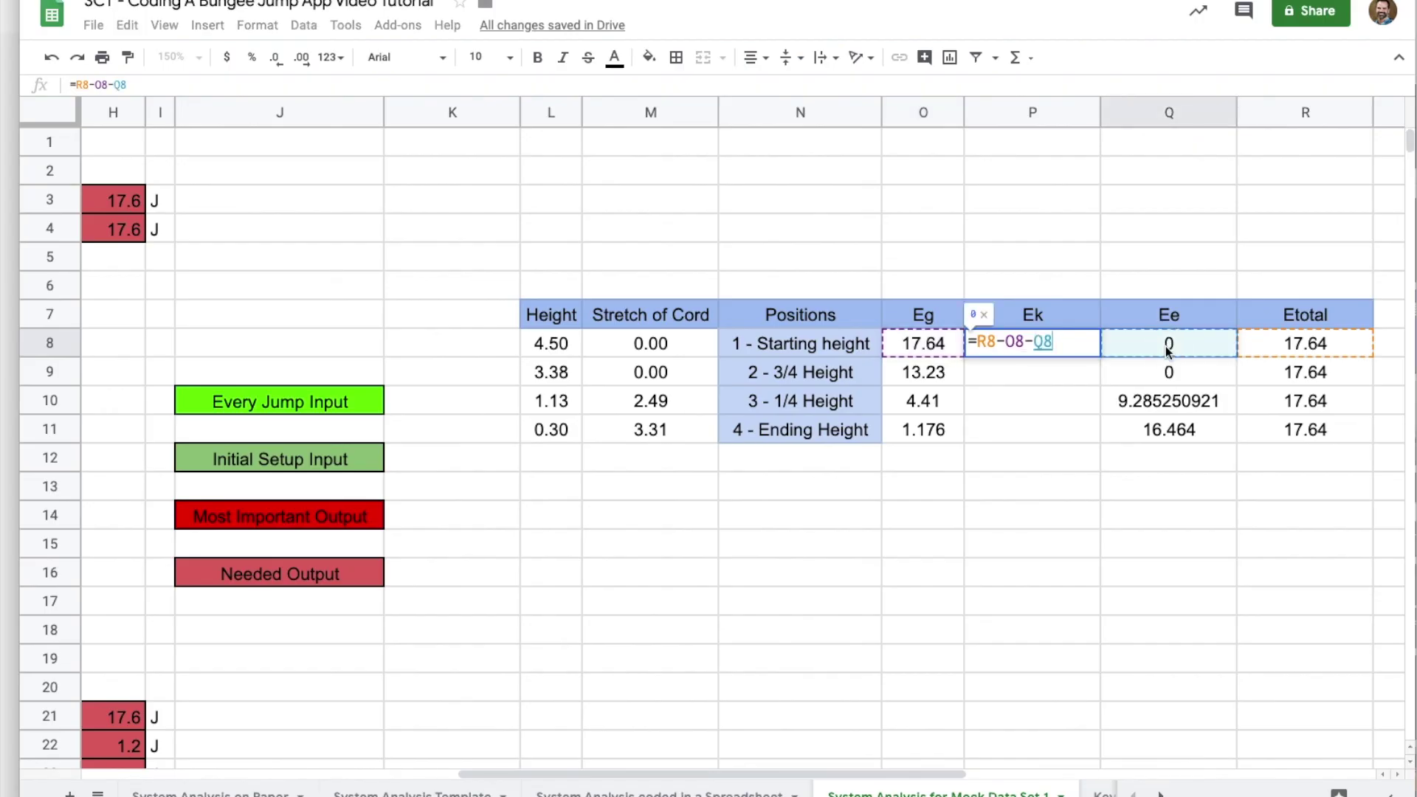
{"action": "key", "text": "Return"}
{"action": "left_click", "coordinate": [1091, 353]}
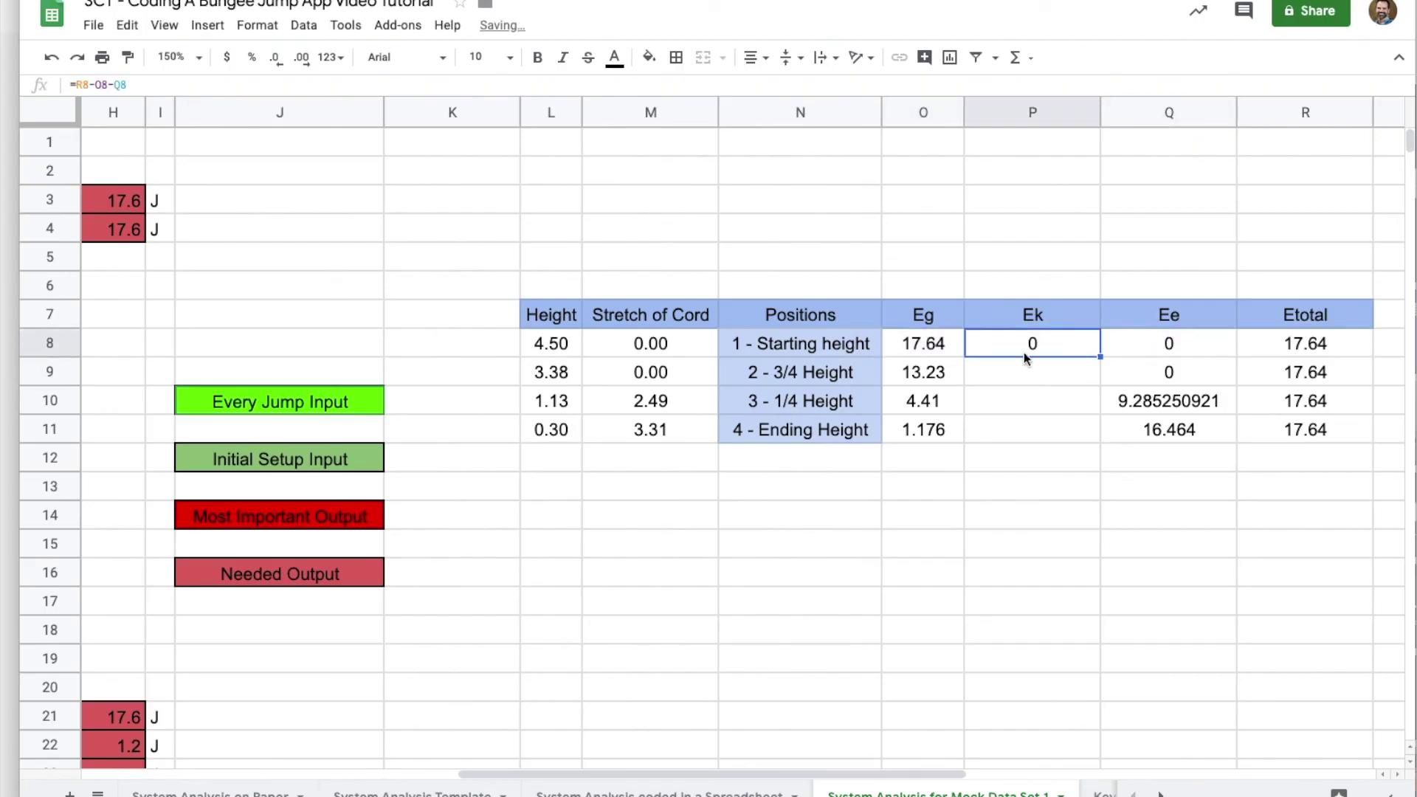
{"action": "left_click_drag", "start_coordinate": [1099, 357], "coordinate": [1099, 377]}
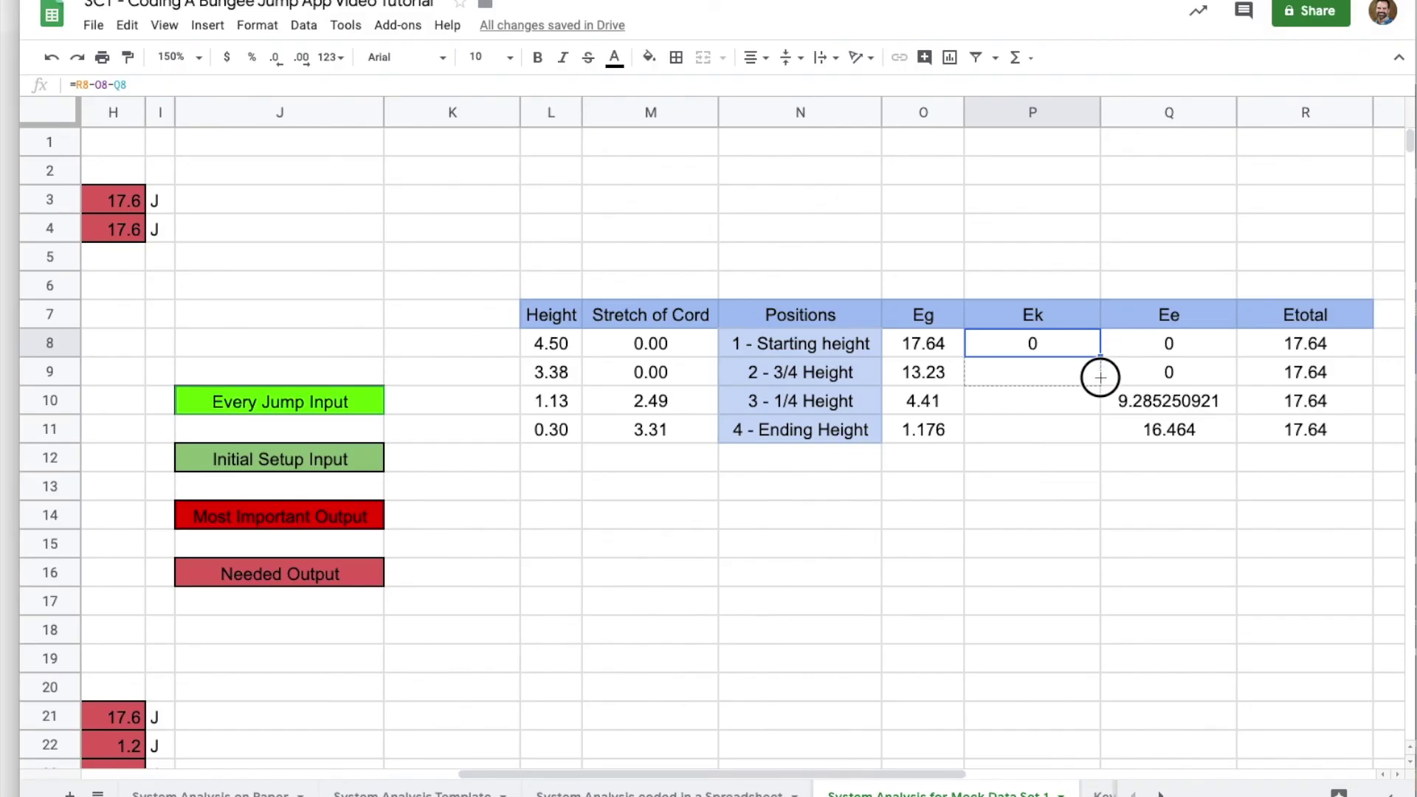
{"action": "left_click_drag", "start_coordinate": [1099, 377], "coordinate": [1100, 377]}
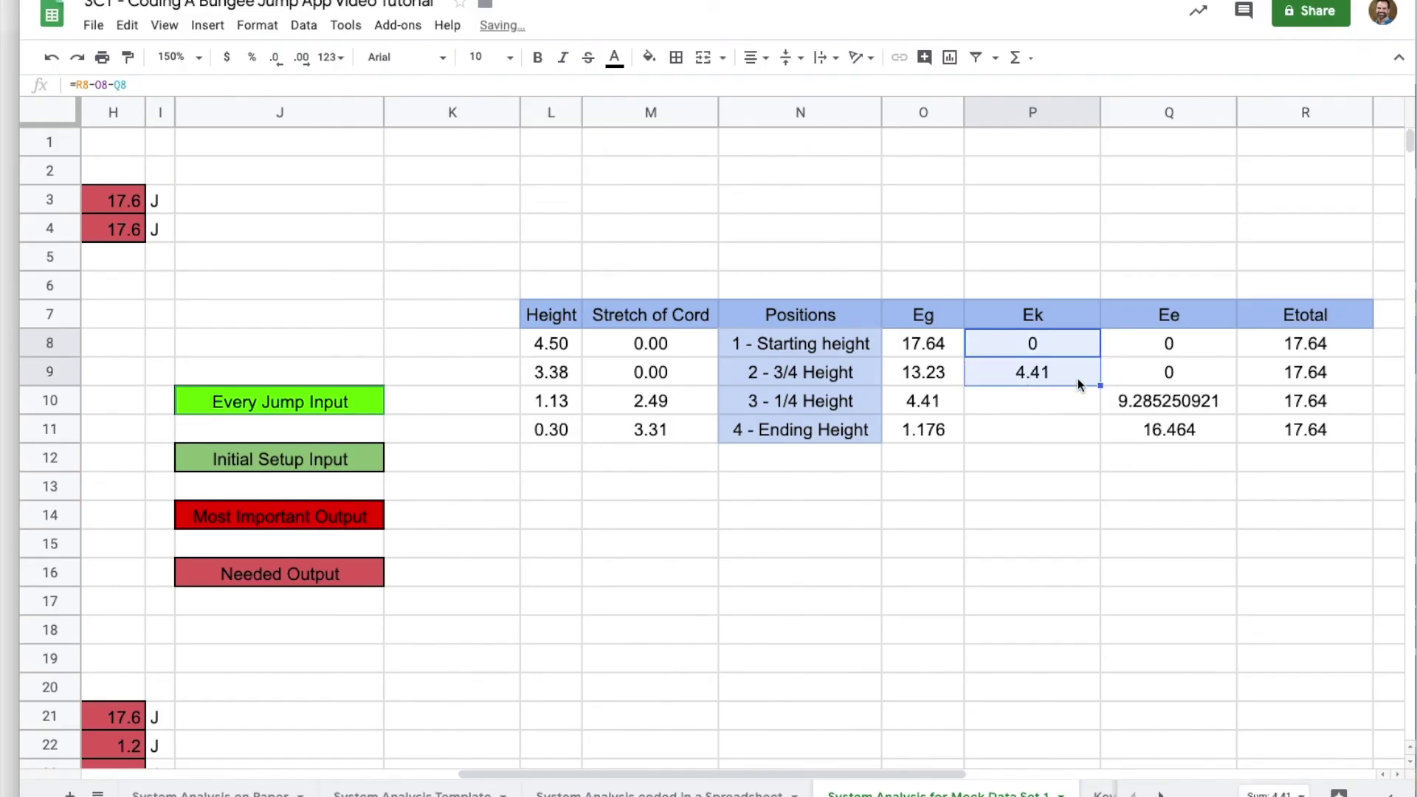
{"action": "left_click_drag", "start_coordinate": [1099, 385], "coordinate": [1098, 424]}
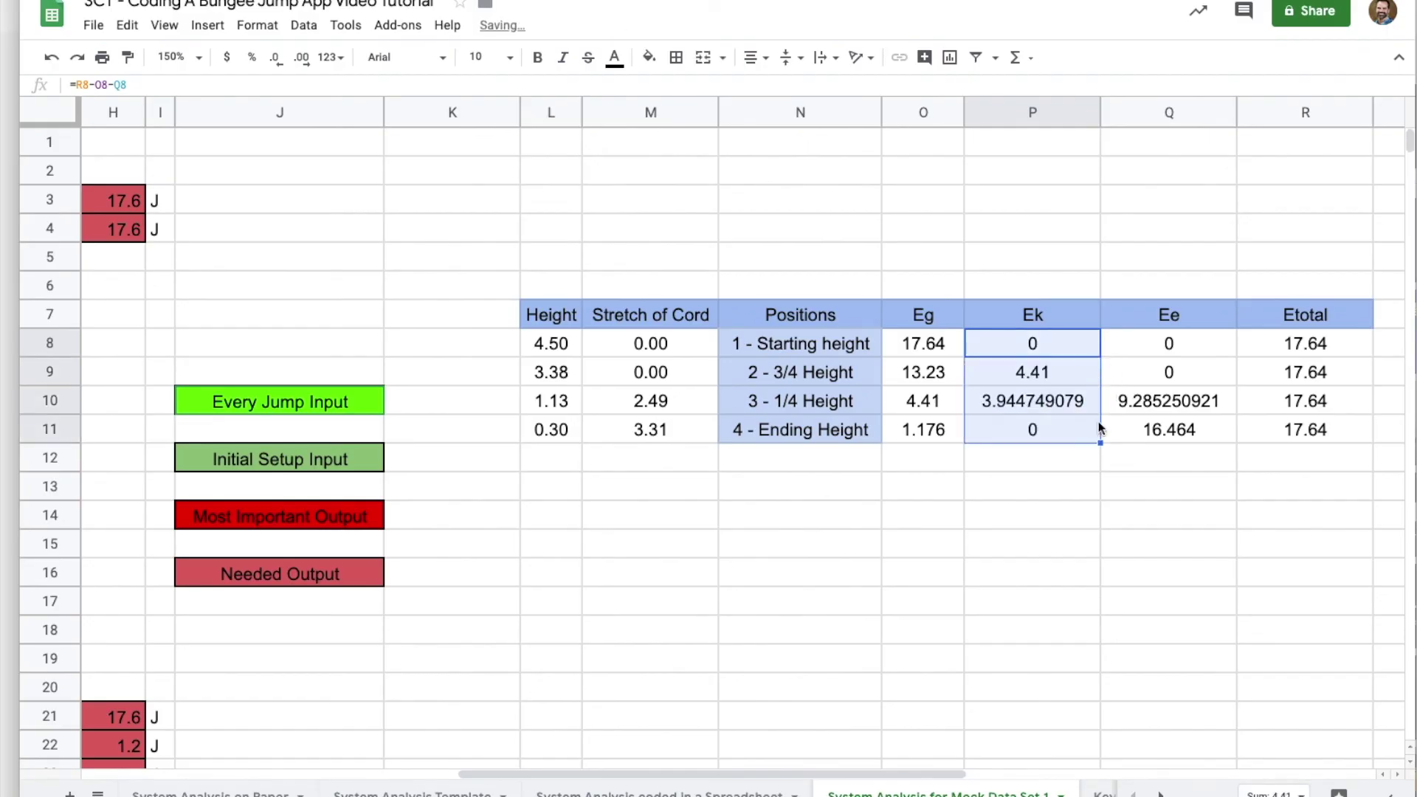
{"action": "left_click", "coordinate": [1036, 435]}
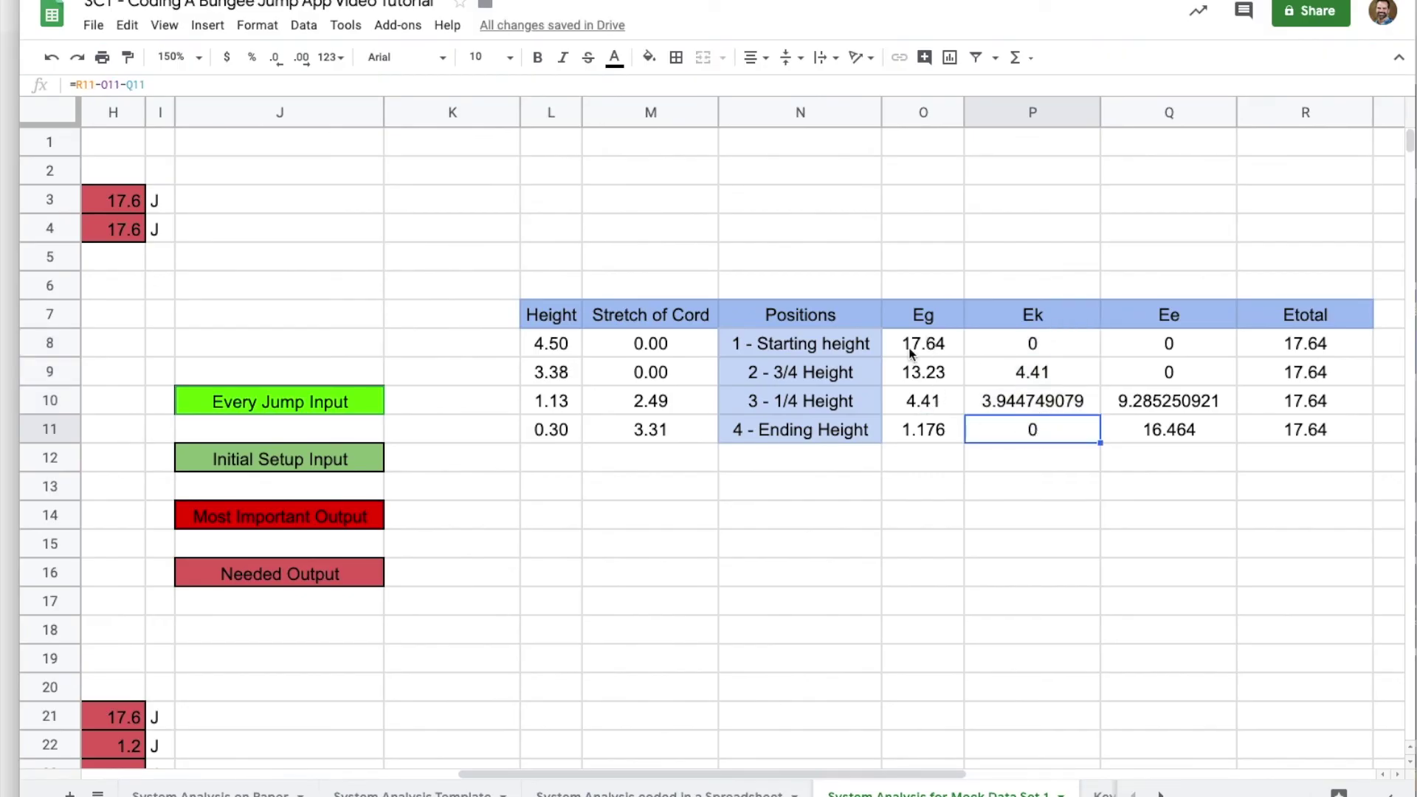
Round the energy values O8:R11 to one decimal, then select N7:Q11 for charting.
{"action": "left_click_drag", "start_coordinate": [917, 345], "coordinate": [1259, 422]}
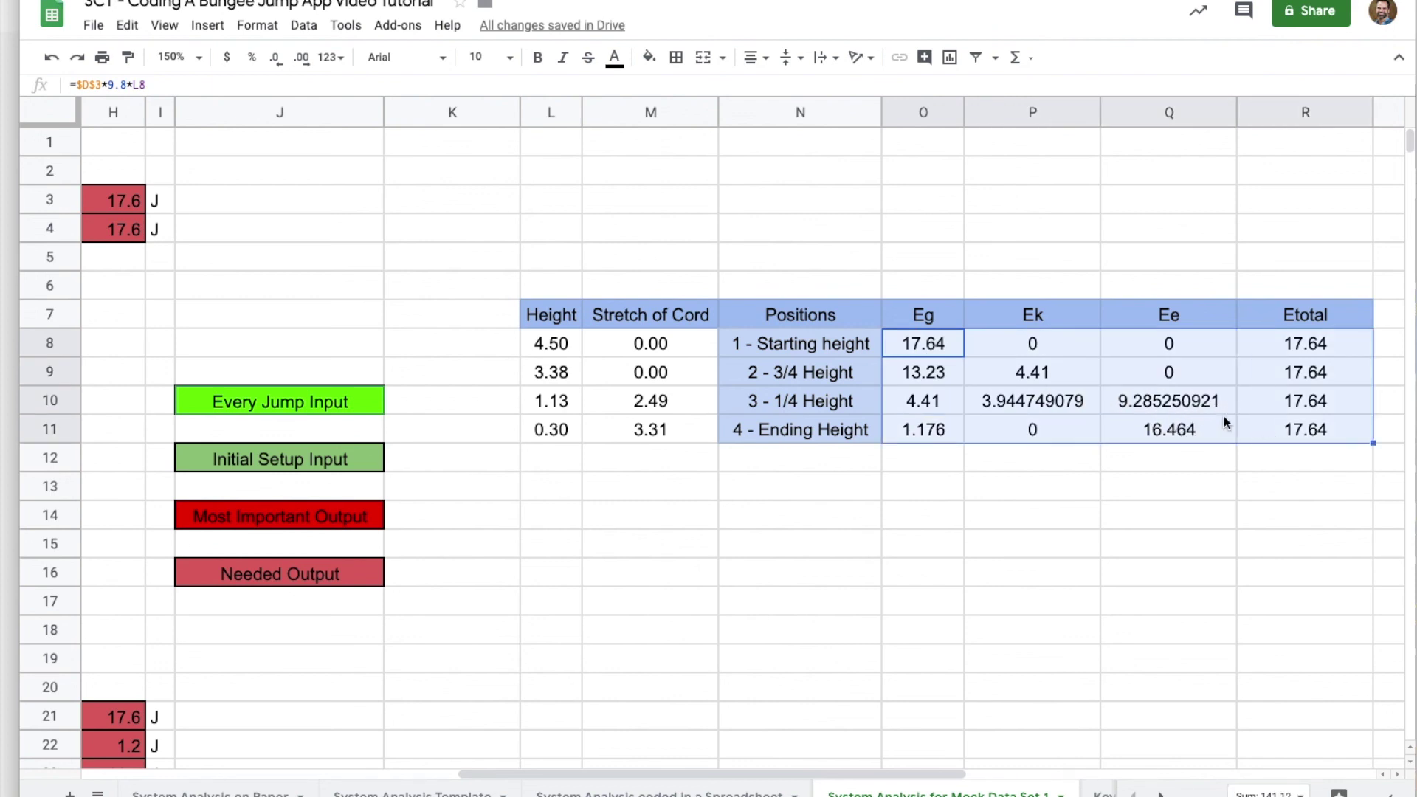
{"action": "left_click", "coordinate": [275, 58]}
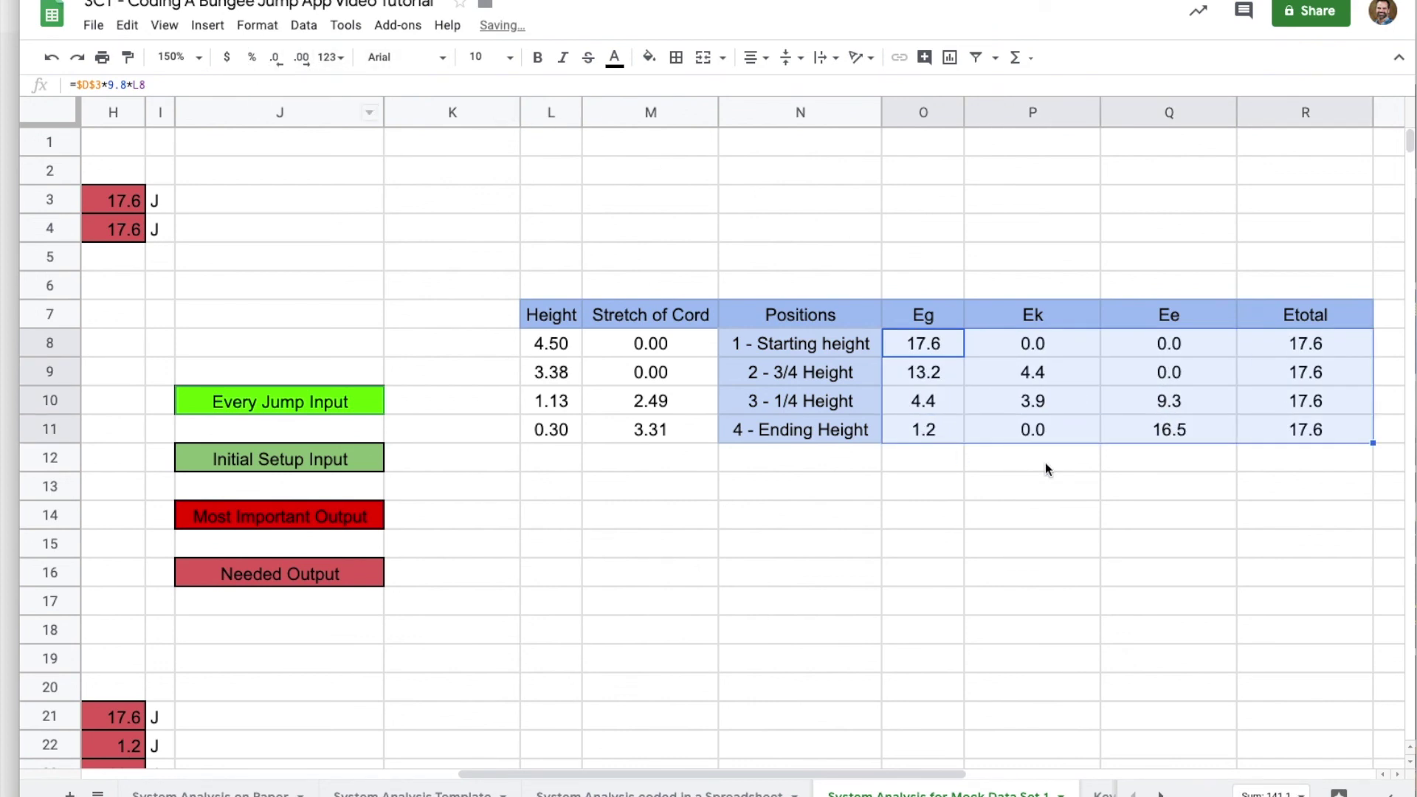
{"action": "left_click", "coordinate": [1387, 515]}
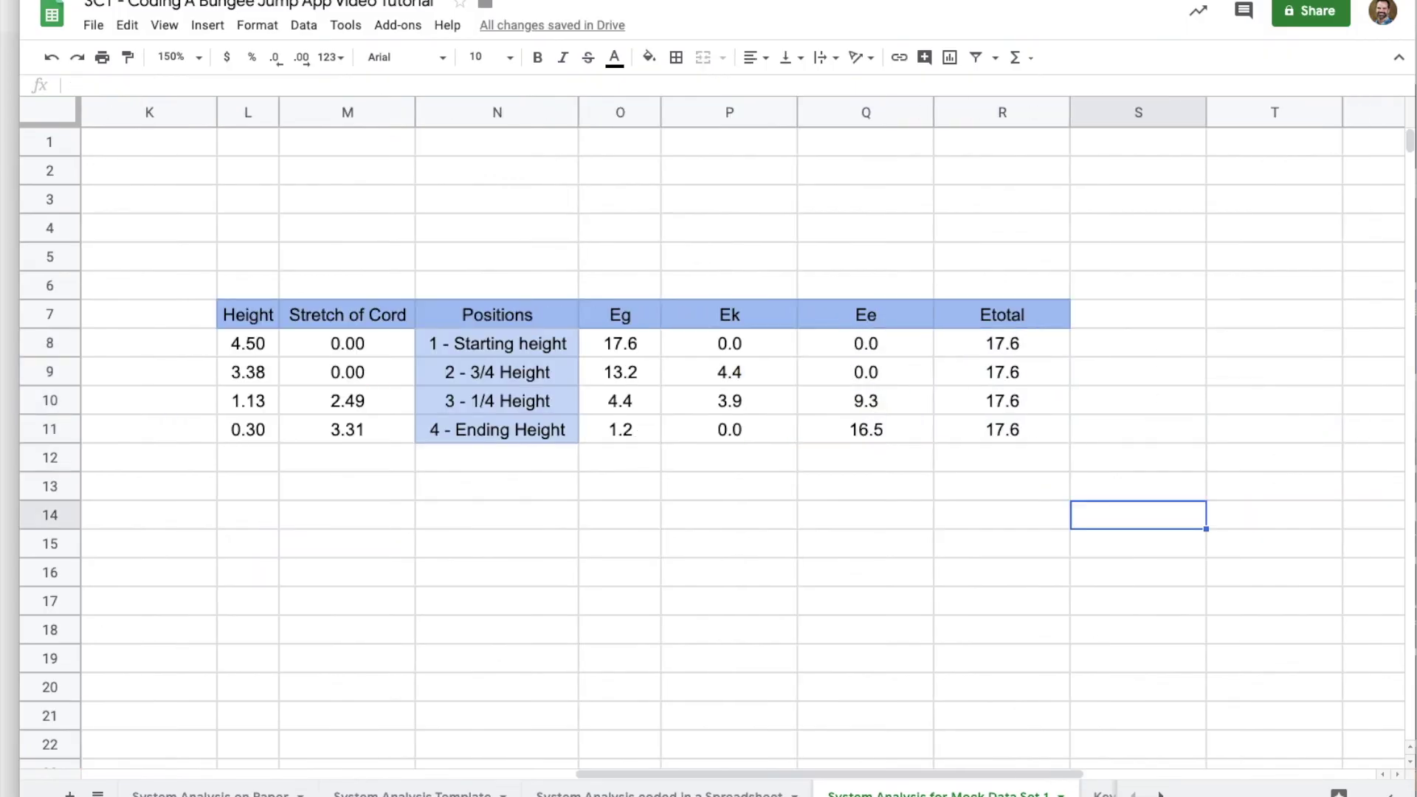
{"action": "left_click_drag", "start_coordinate": [462, 309], "coordinate": [878, 433]}
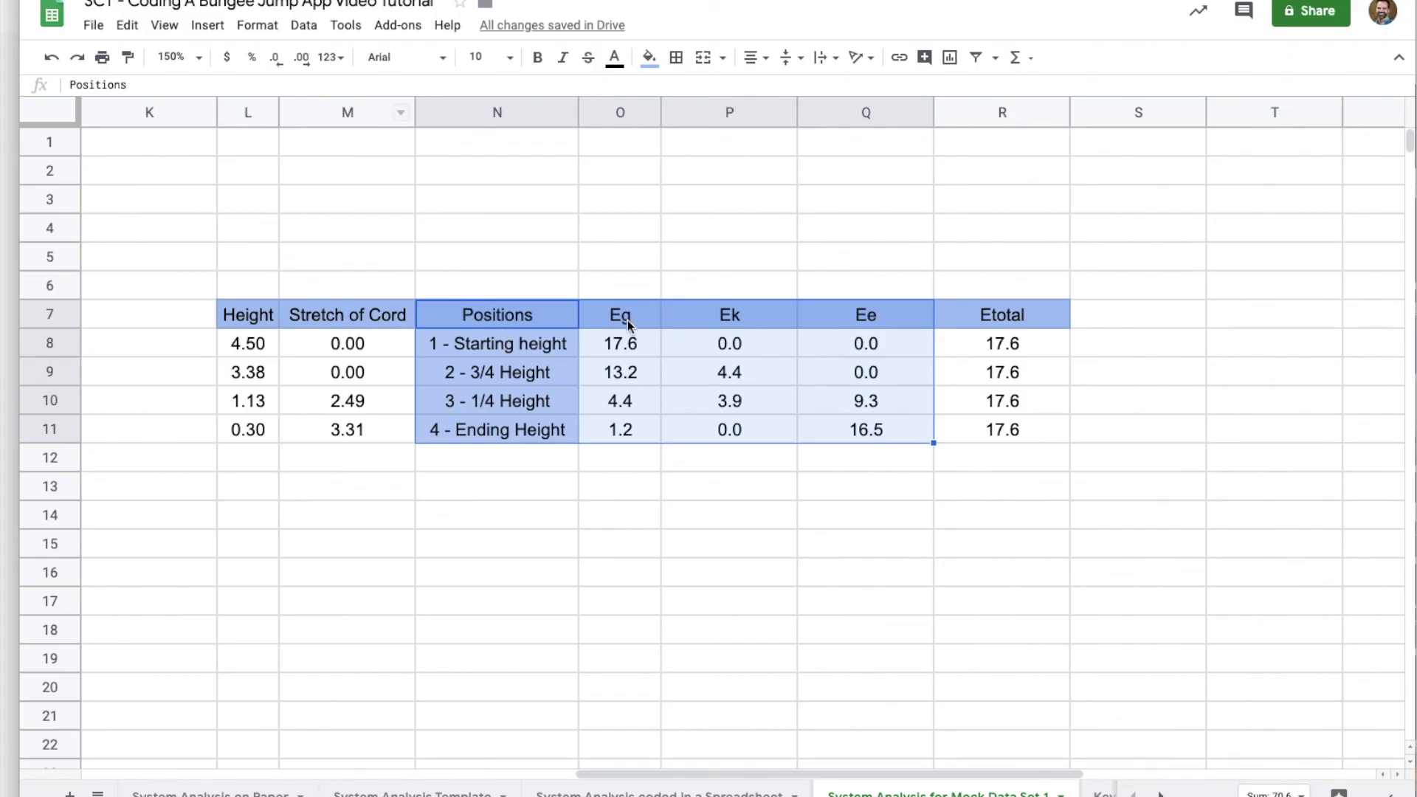
Insert a chart from N7:Q11 and set its type to 100% stacked column chart.
{"action": "left_click", "coordinate": [210, 28]}
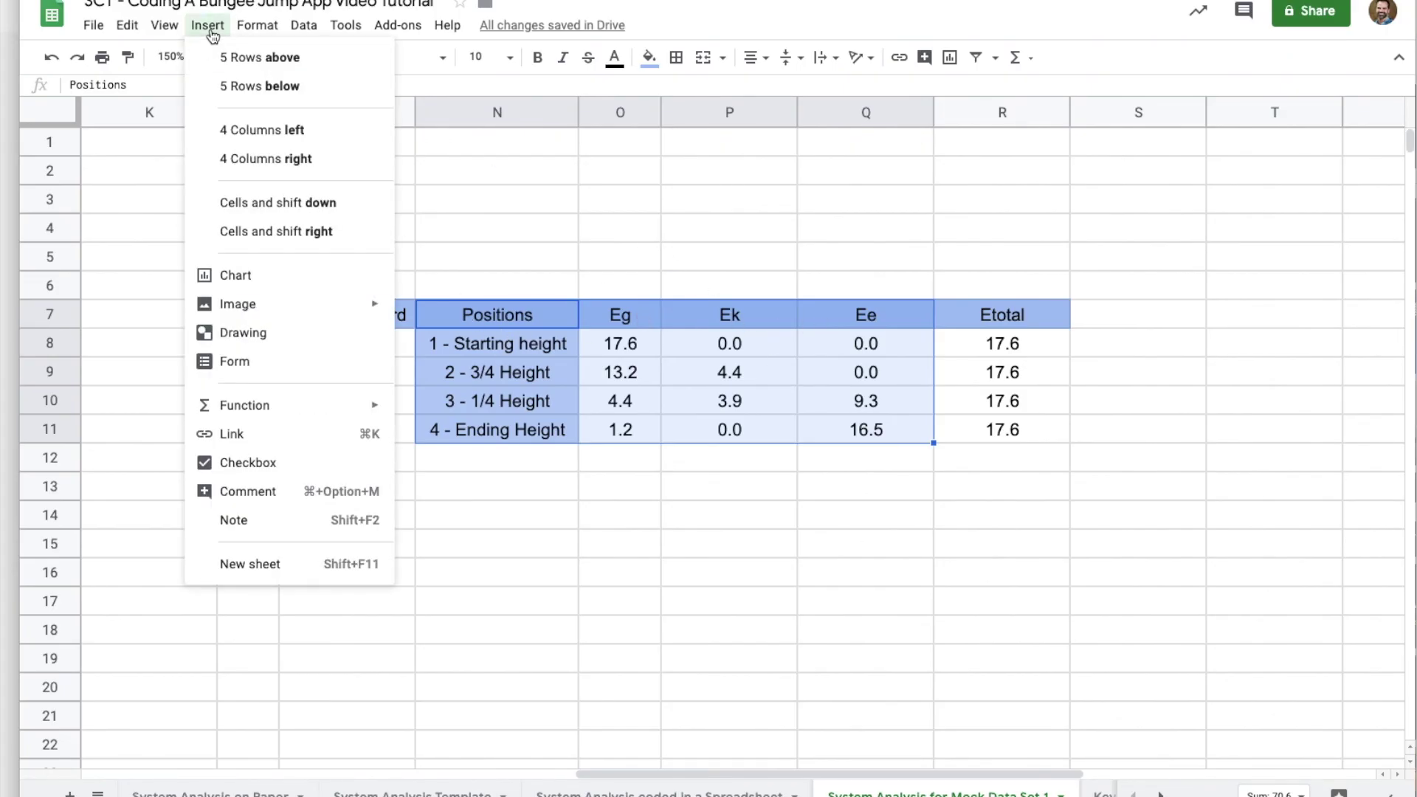
{"action": "left_click", "coordinate": [244, 278]}
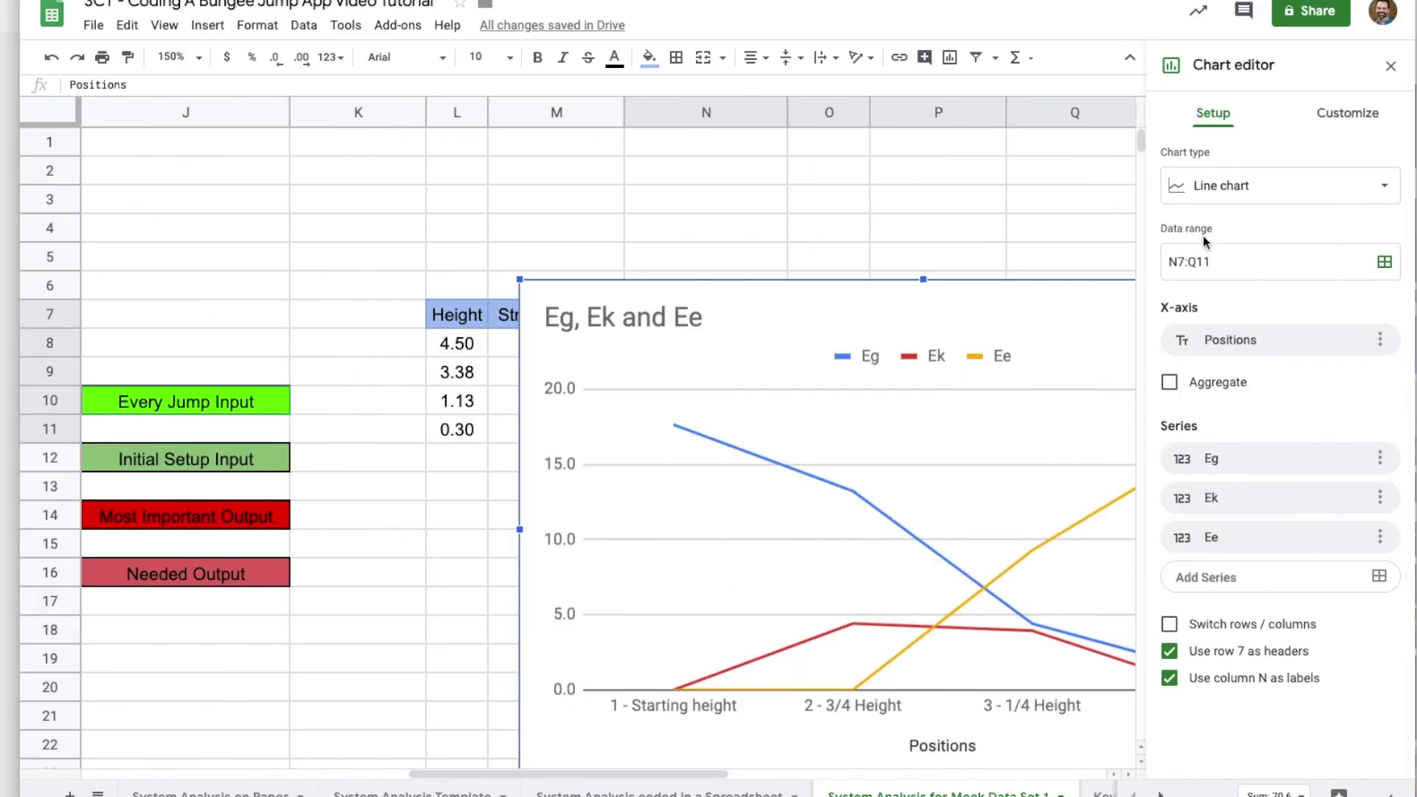
{"action": "left_click", "coordinate": [1225, 191]}
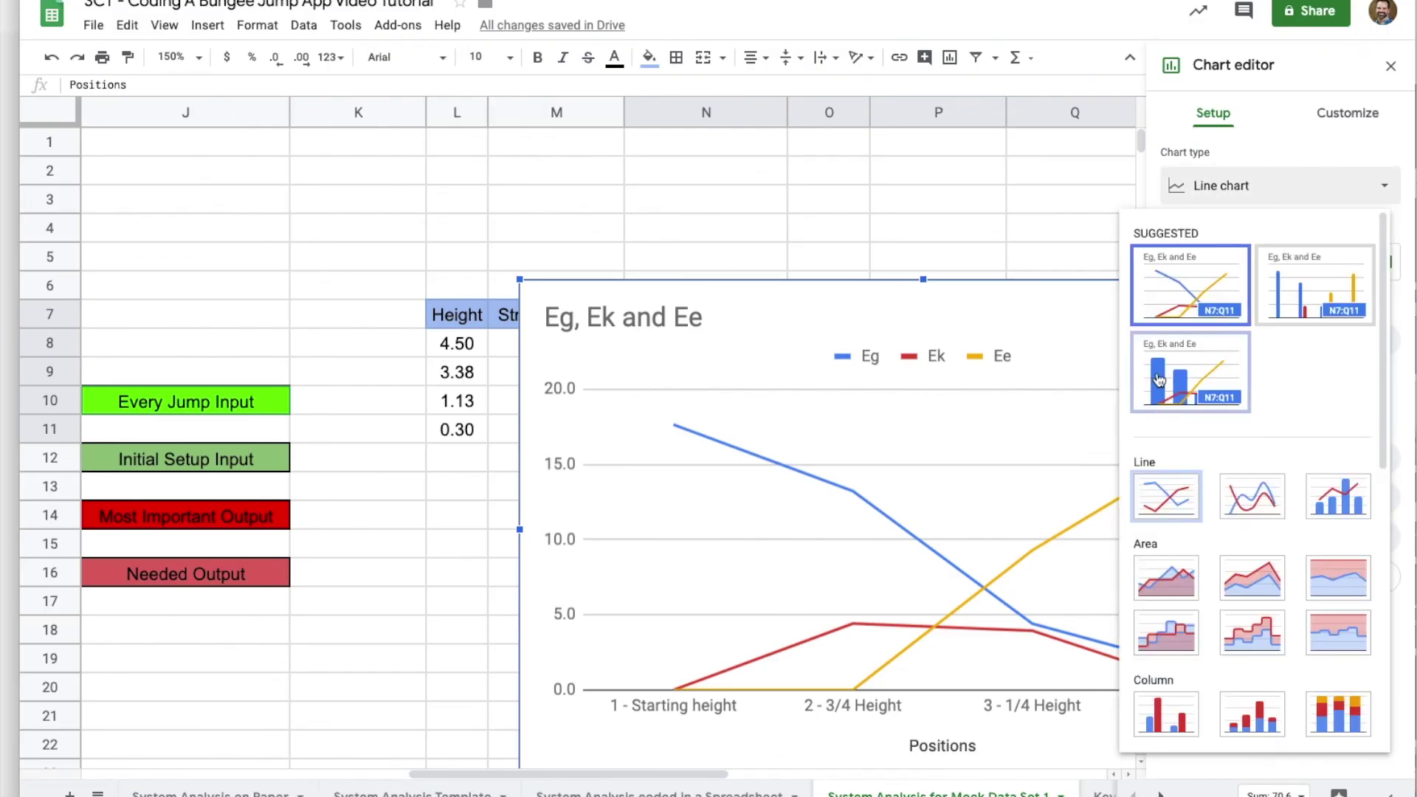
{"action": "left_click", "coordinate": [1329, 715]}
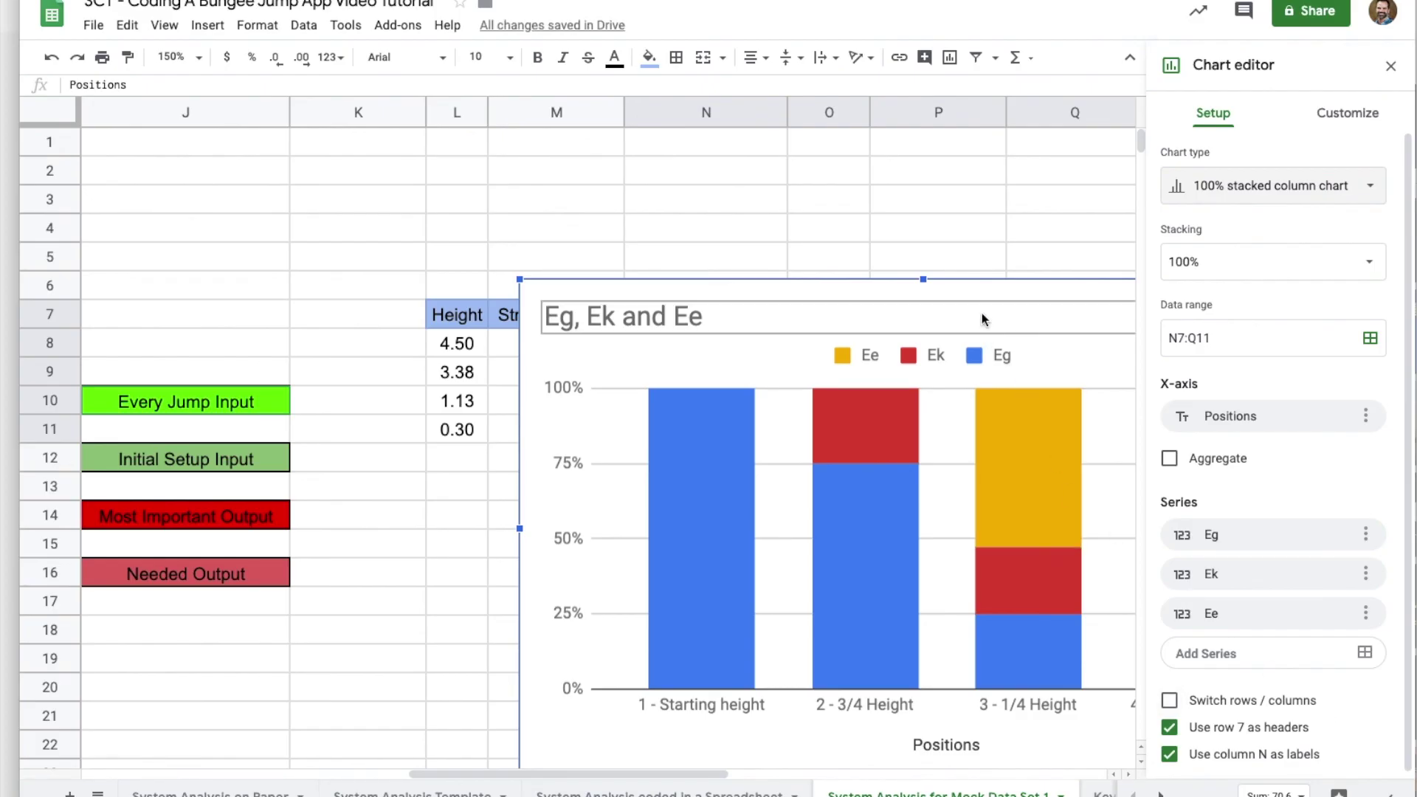
Close the chart editor and move the chart slightly down and left.
{"action": "left_click", "coordinate": [956, 240]}
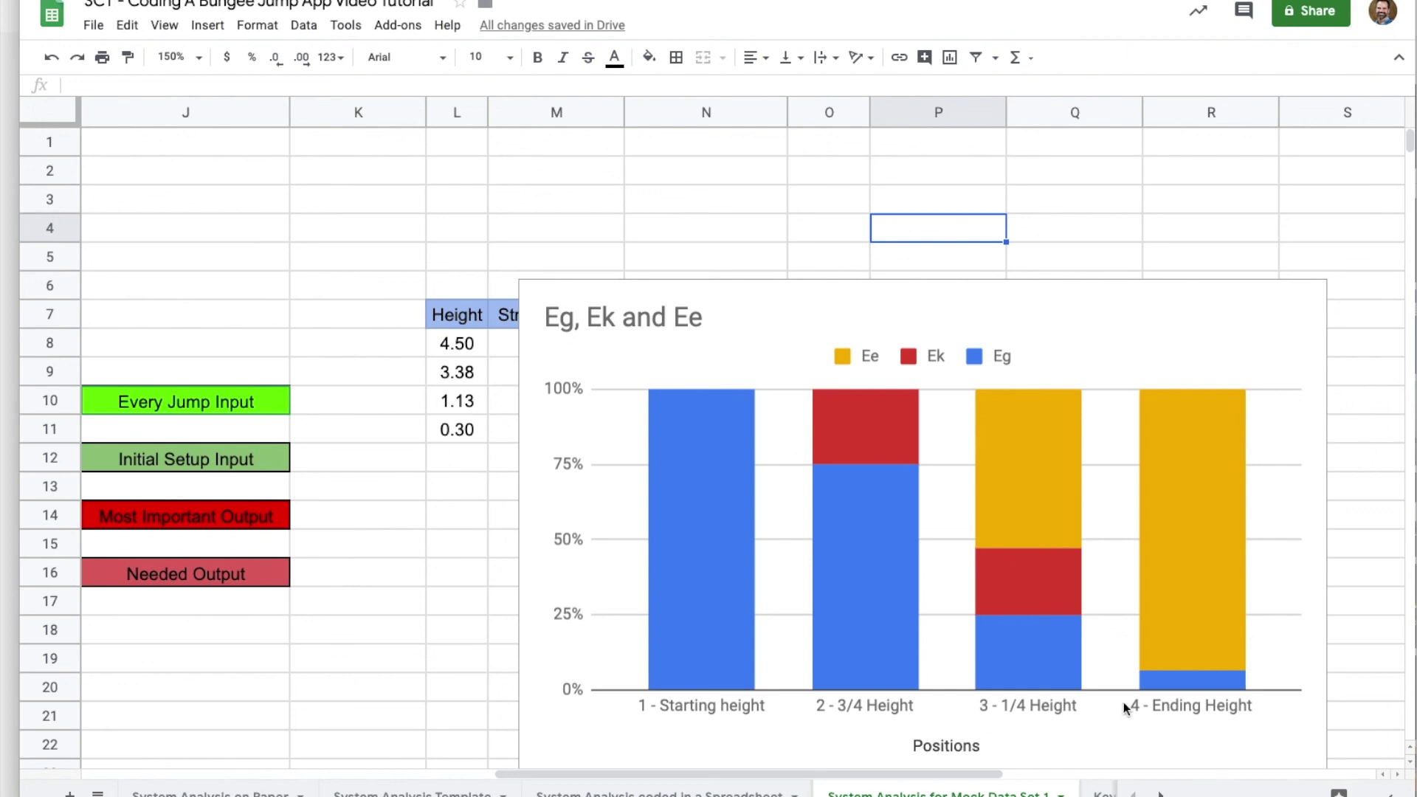
{"action": "left_click", "coordinate": [848, 308]}
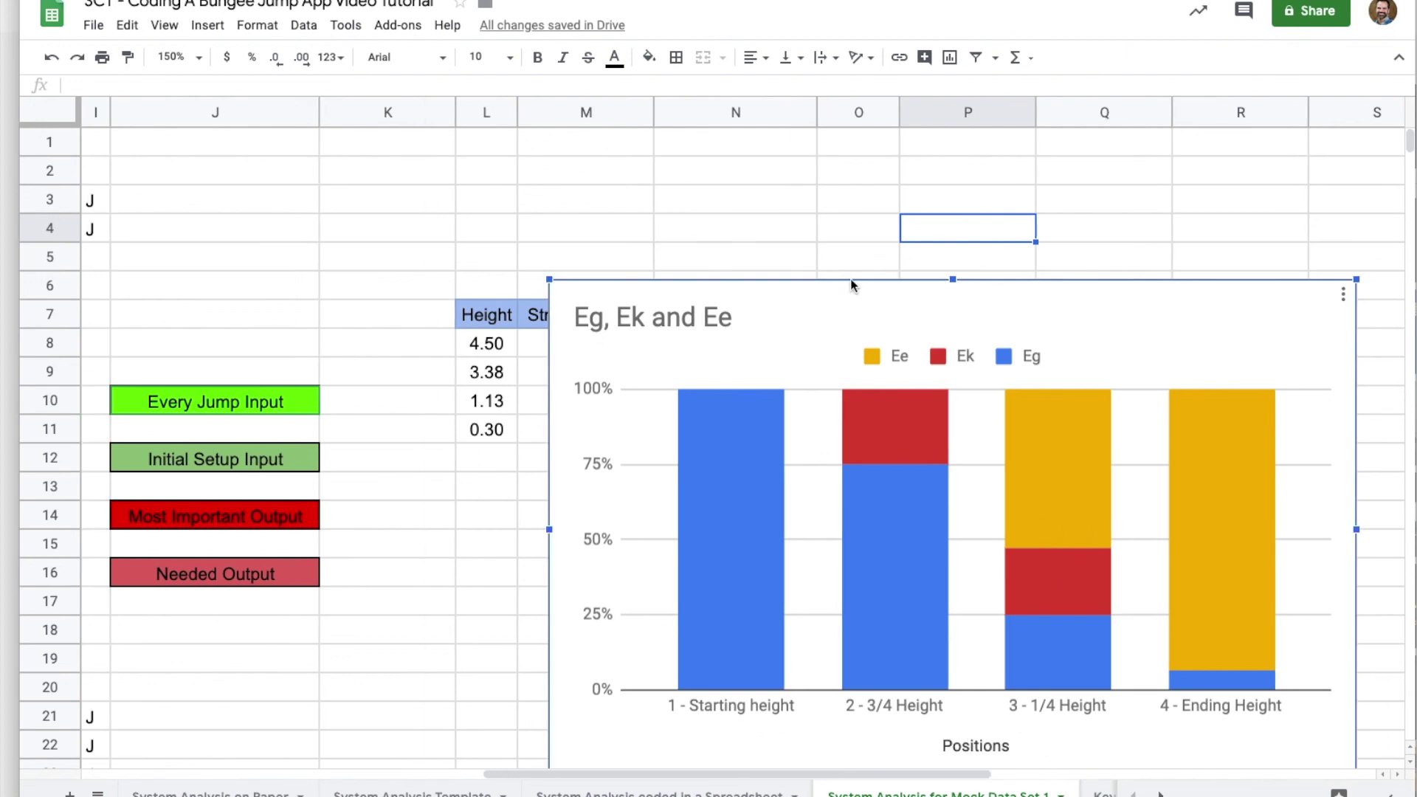
{"action": "left_click_drag", "start_coordinate": [849, 285], "coordinate": [791, 302]}
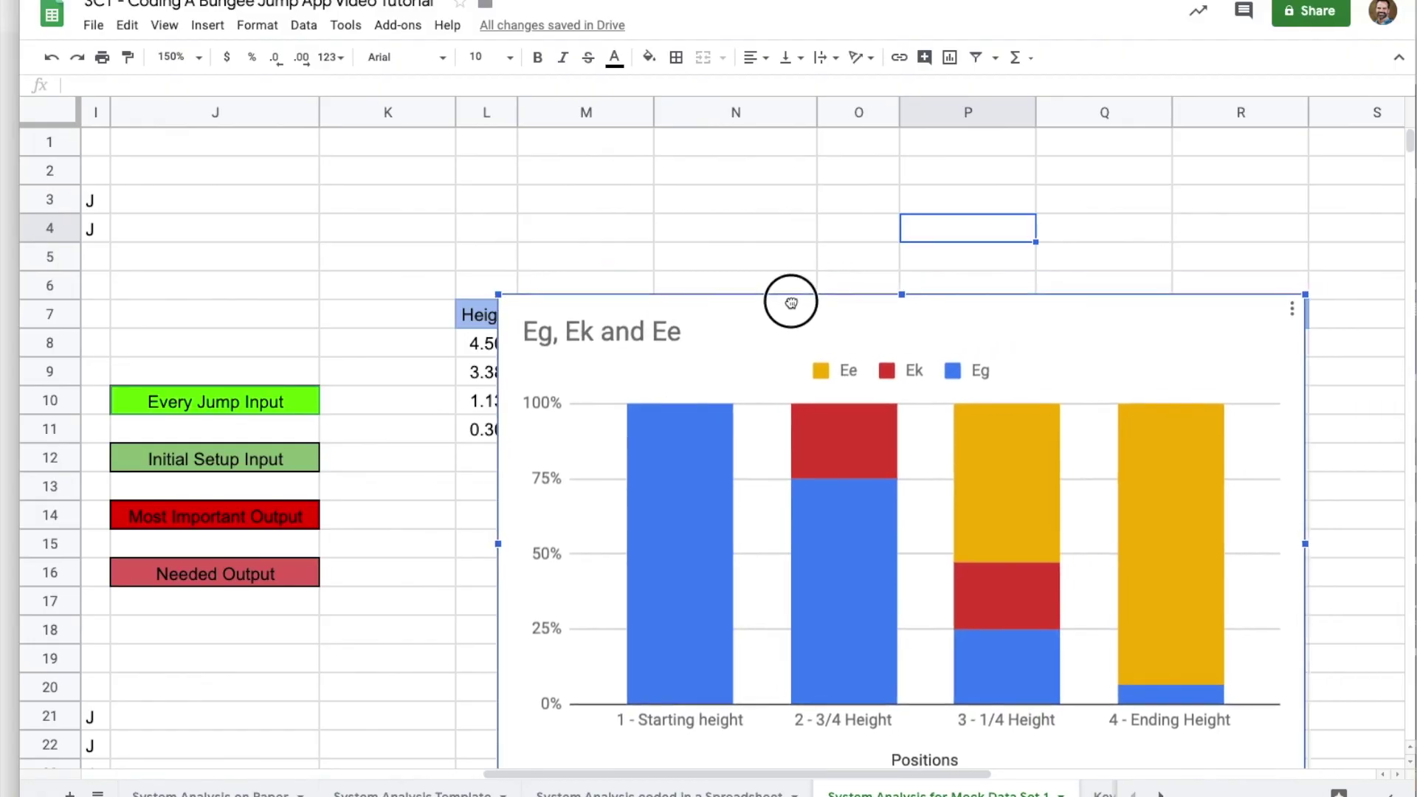